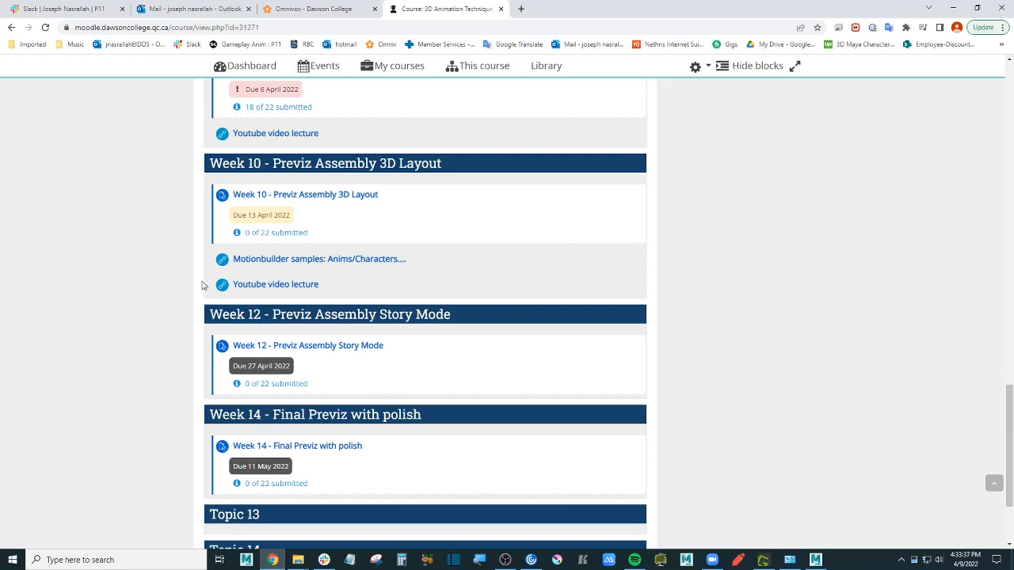
# Step: Review the Week 10, Week 12 and Week 14 previz assignments and their due dates on the course page
pyautogui.doubleClick(254, 315)
pyautogui.moveTo(378, 163); pyautogui.dragTo(396, 163)
pyautogui.click(455, 275)
pyautogui.scroll(-2, 398, 287)
pyautogui.scroll(1, 400, 285)
pyautogui.scroll(-1, 399, 284)
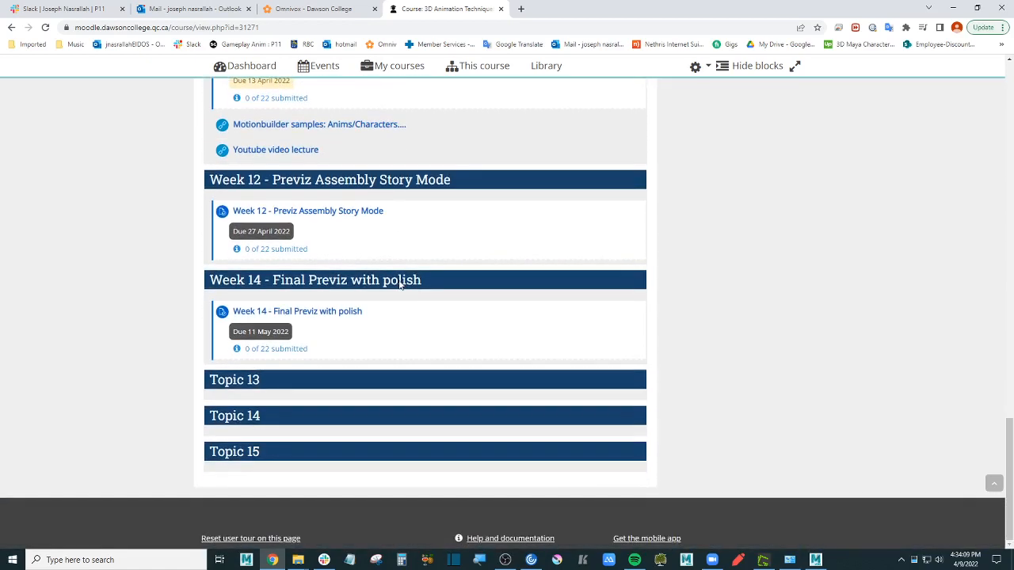
pyautogui.scroll(1, 391, 276)
pyautogui.scroll(-1, 389, 276)
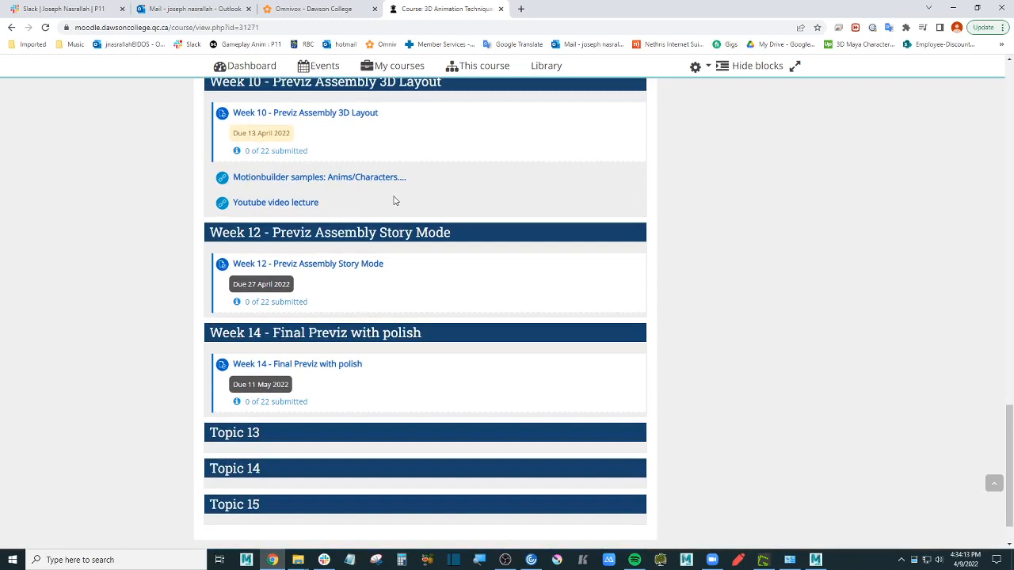
pyautogui.scroll(1, 408, 204)
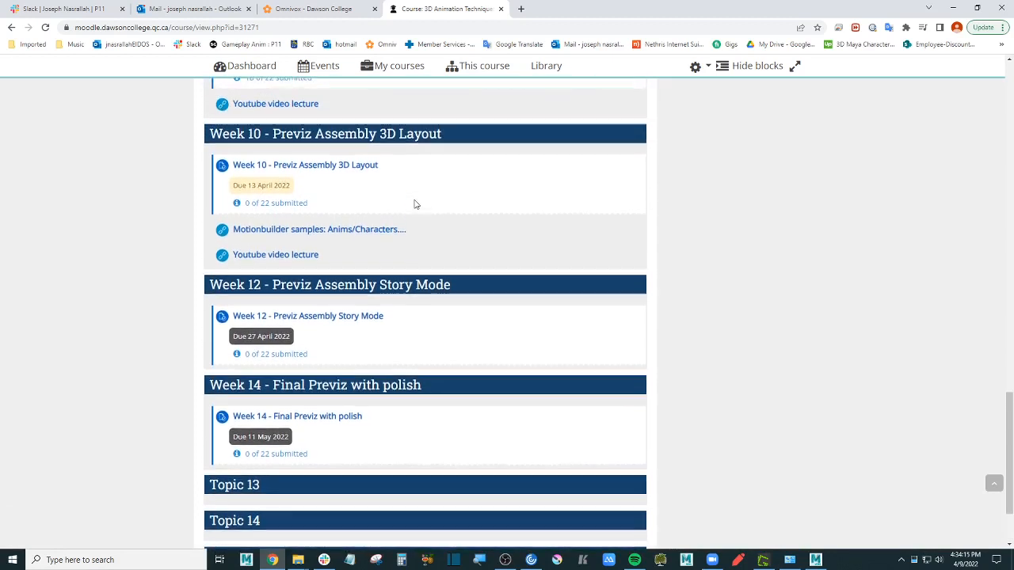
pyautogui.scroll(-1, 414, 204)
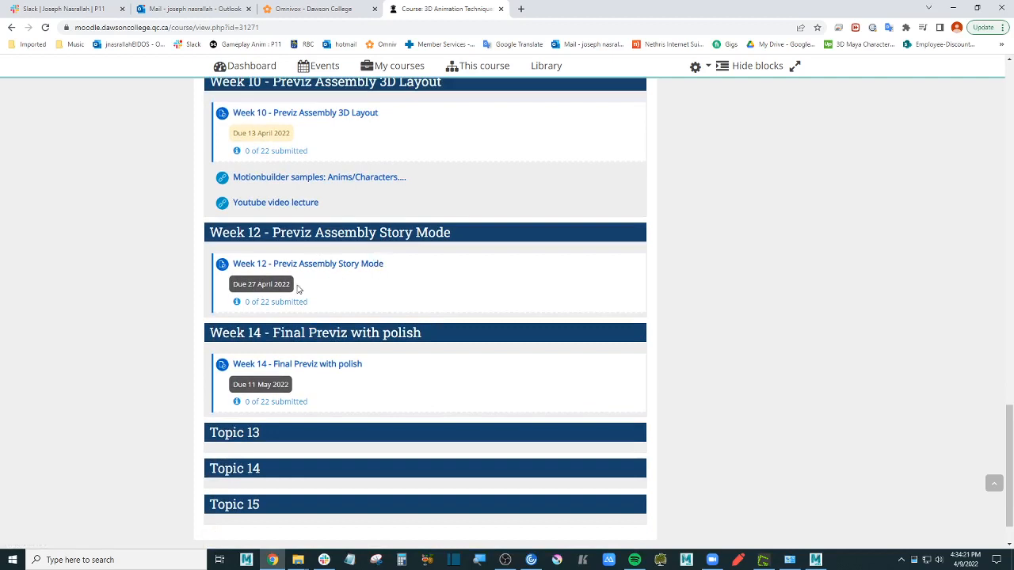
# Step: Highlight the Week 12 Story Mode heading and check its due date of 27 April in the system calendar
pyautogui.moveTo(380, 230); pyautogui.dragTo(421, 231)
pyautogui.click(964, 558)
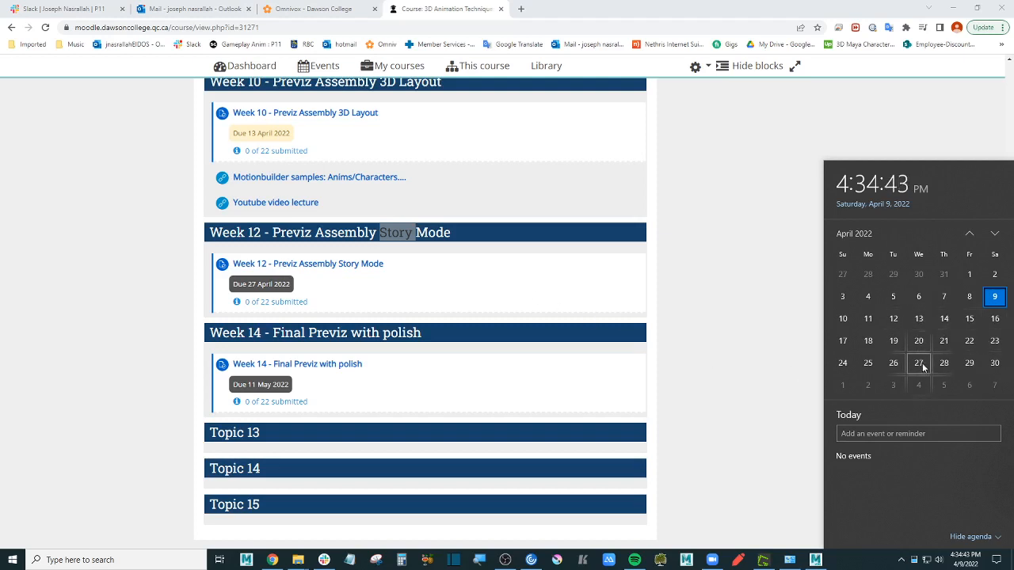
pyautogui.click(519, 267)
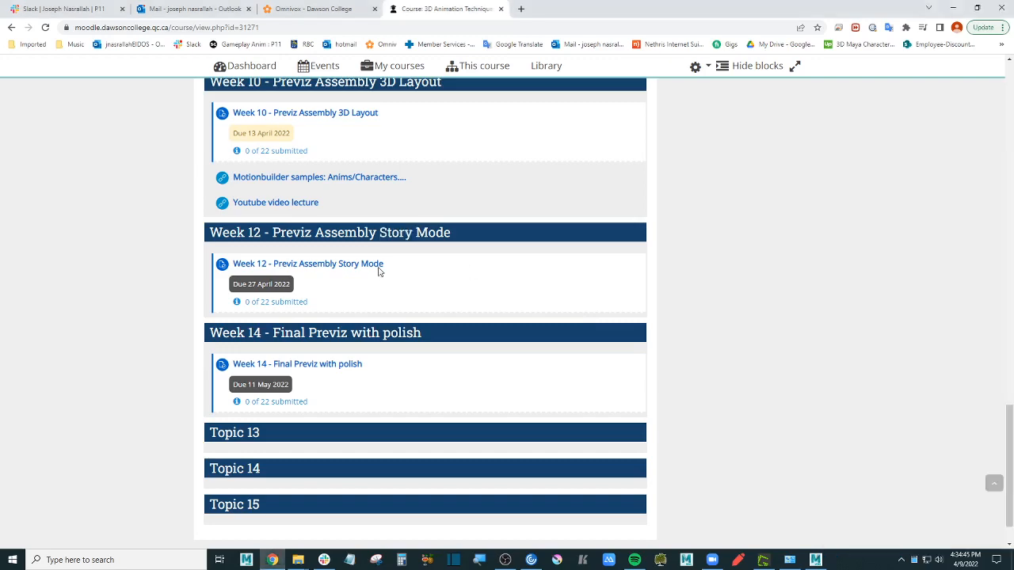
# Step: Open the Week 12 - Previz Assembly Story Mode assignment and read its description and grading criteria
pyautogui.click(370, 265)
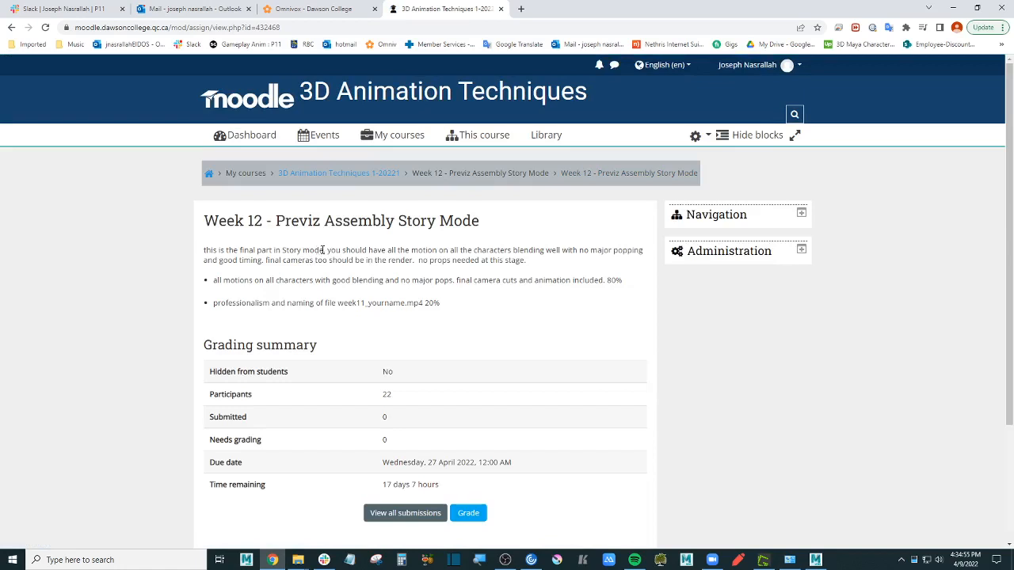
pyautogui.click(506, 560)
pyautogui.click(506, 559)
pyautogui.moveTo(458, 261); pyautogui.dragTo(473, 259)
pyautogui.click(465, 260)
pyautogui.moveTo(468, 260); pyautogui.dragTo(490, 260)
pyautogui.click(468, 259)
pyautogui.moveTo(498, 259); pyautogui.dragTo(479, 260)
pyautogui.click(468, 260)
pyautogui.doubleClick(496, 259)
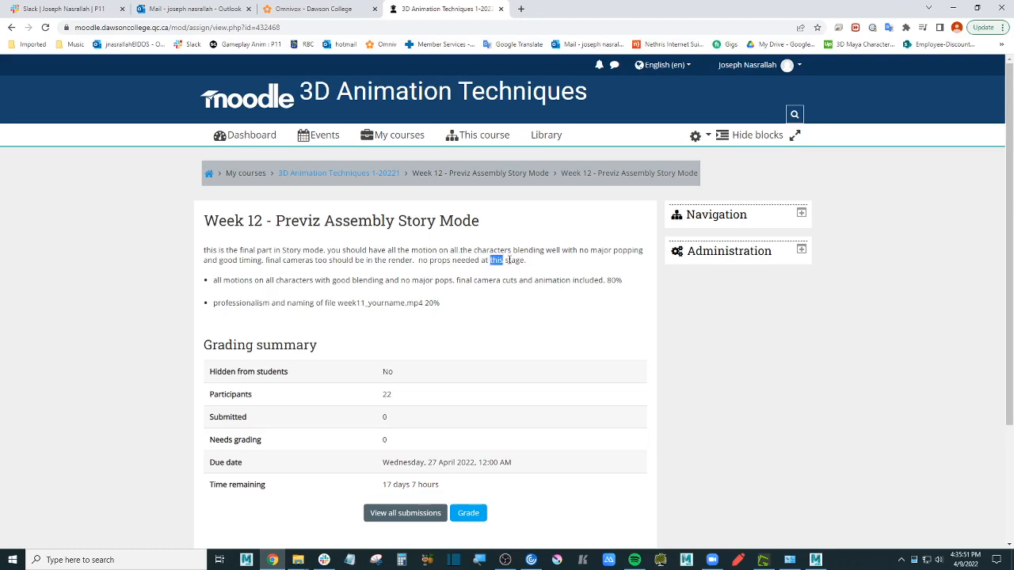
pyautogui.click(465, 258)
pyautogui.moveTo(457, 260); pyautogui.dragTo(469, 260)
pyautogui.moveTo(505, 281); pyautogui.dragTo(526, 282)
pyautogui.moveTo(627, 282); pyautogui.dragTo(501, 282)
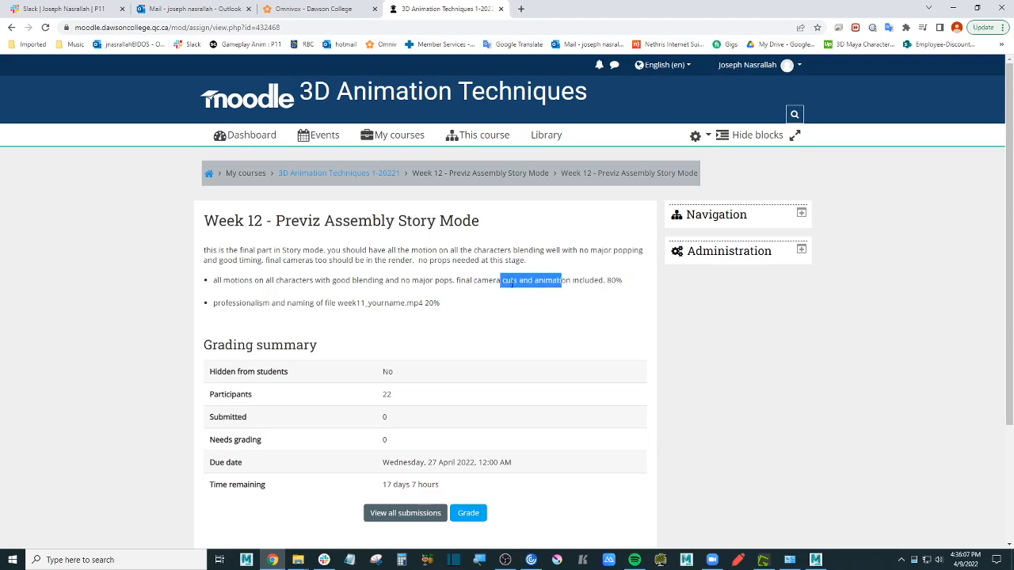
# Step: Return to the course page and locate the Week 5 Motionbuilder Story Mode Part 2 section with its video lecture
pyautogui.click(145, 237)
pyautogui.rightClick(116, 222)
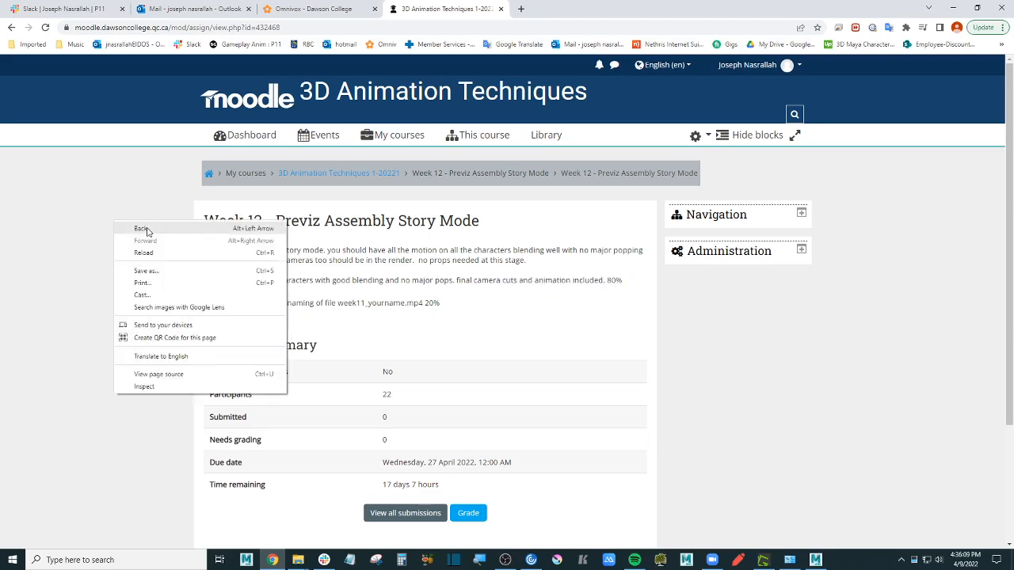
pyautogui.click(142, 229)
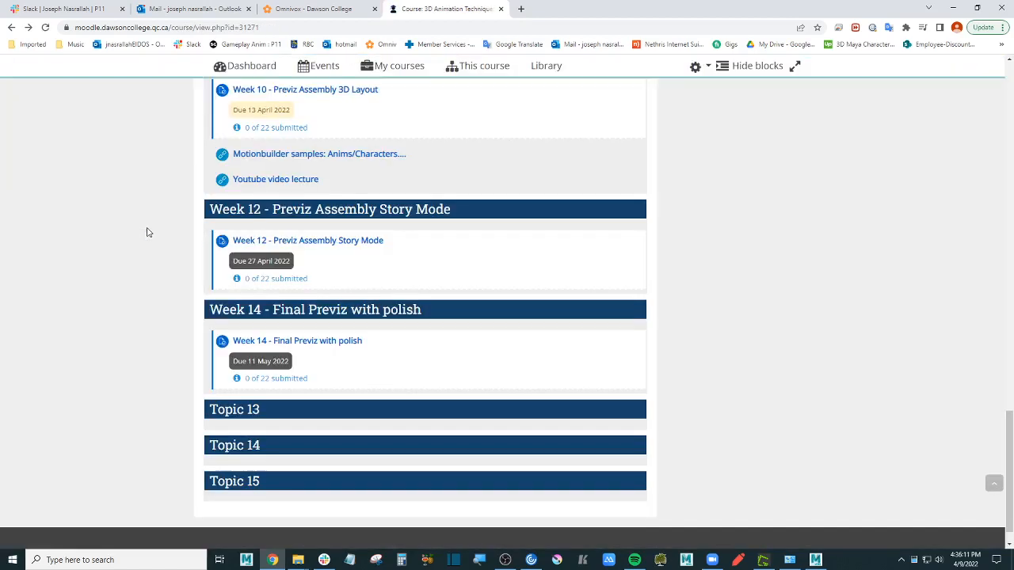
pyautogui.scroll(1, 147, 234)
pyautogui.scroll(-1, 146, 237)
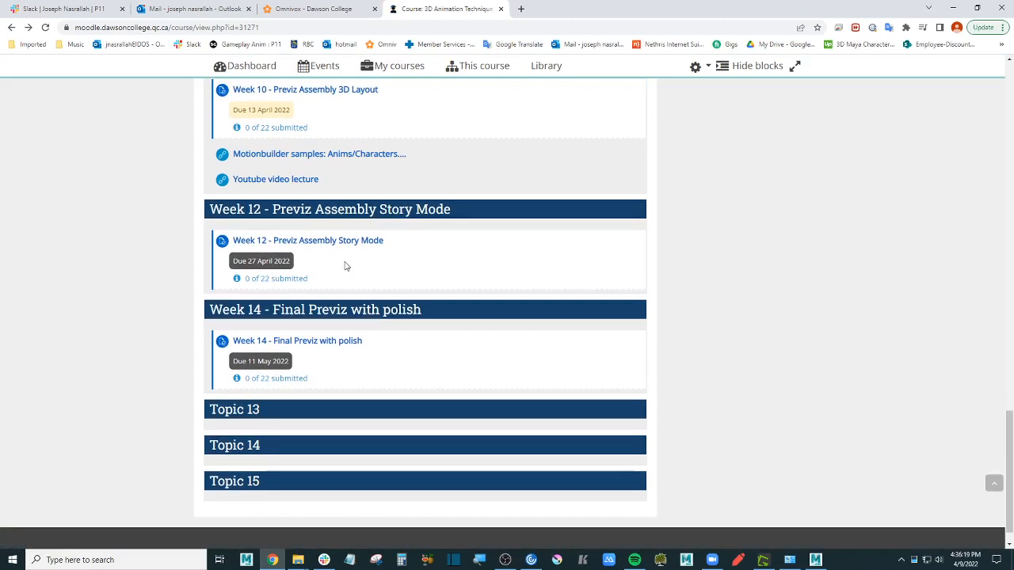
pyautogui.scroll(3, 333, 265)
pyautogui.scroll(5, 285, 259)
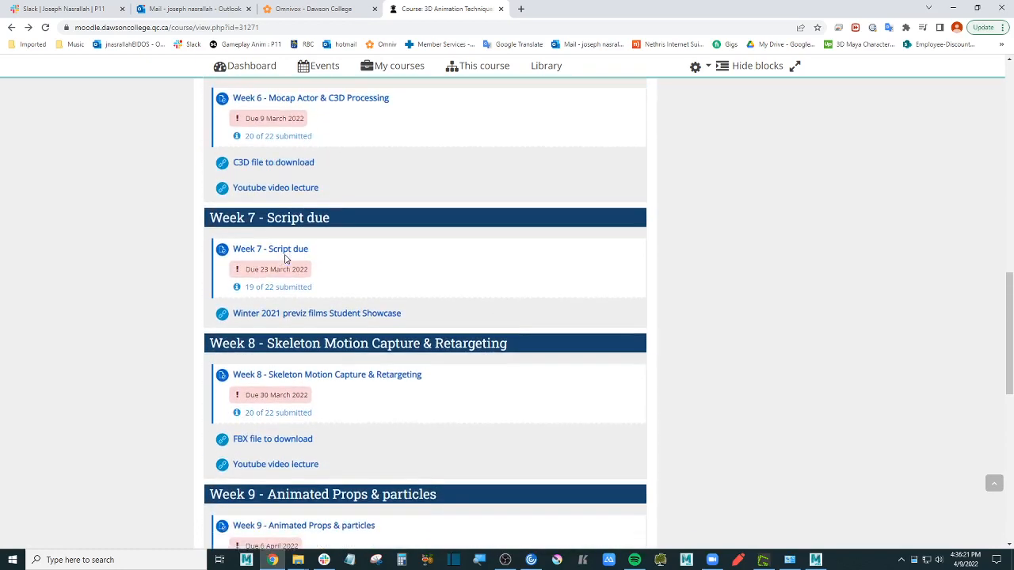
pyautogui.scroll(4, 286, 258)
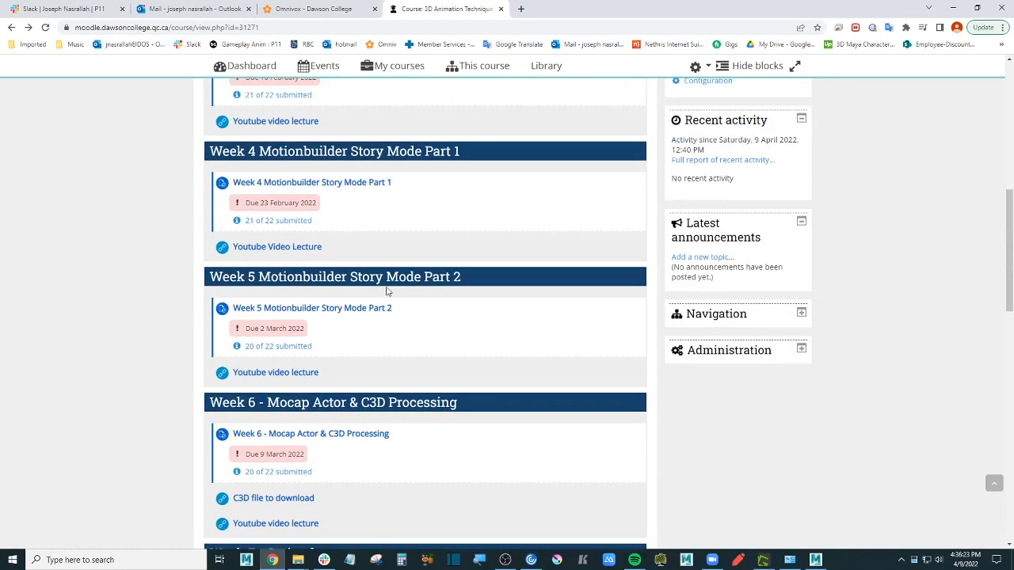
pyautogui.moveTo(334, 276); pyautogui.dragTo(385, 276)
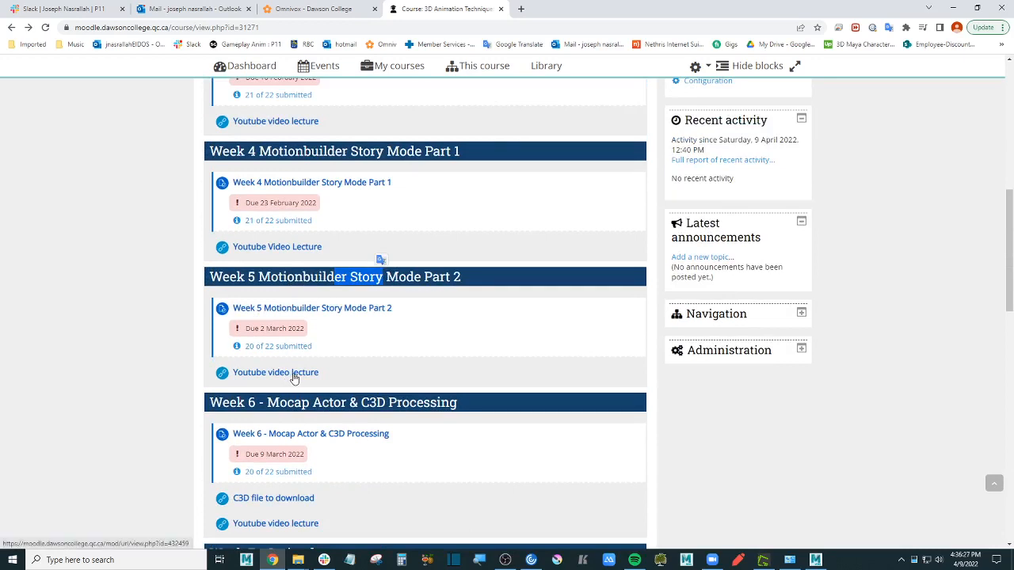
pyautogui.click(152, 328)
# Step: Look through the course sections from Week 6 down to the Week 14 final previz
pyautogui.scroll(-3, 156, 328)
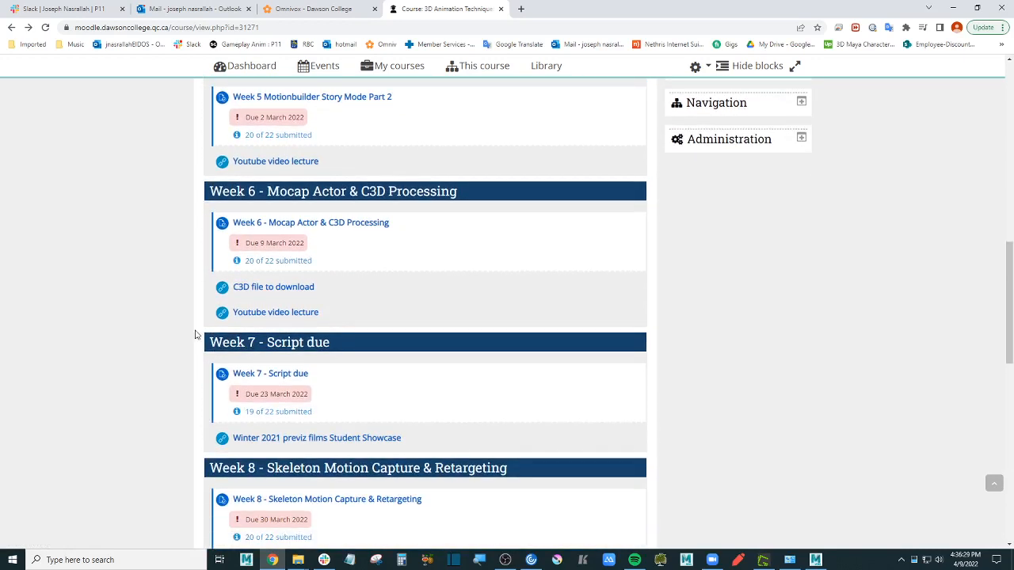
pyautogui.scroll(-1, 657, 410)
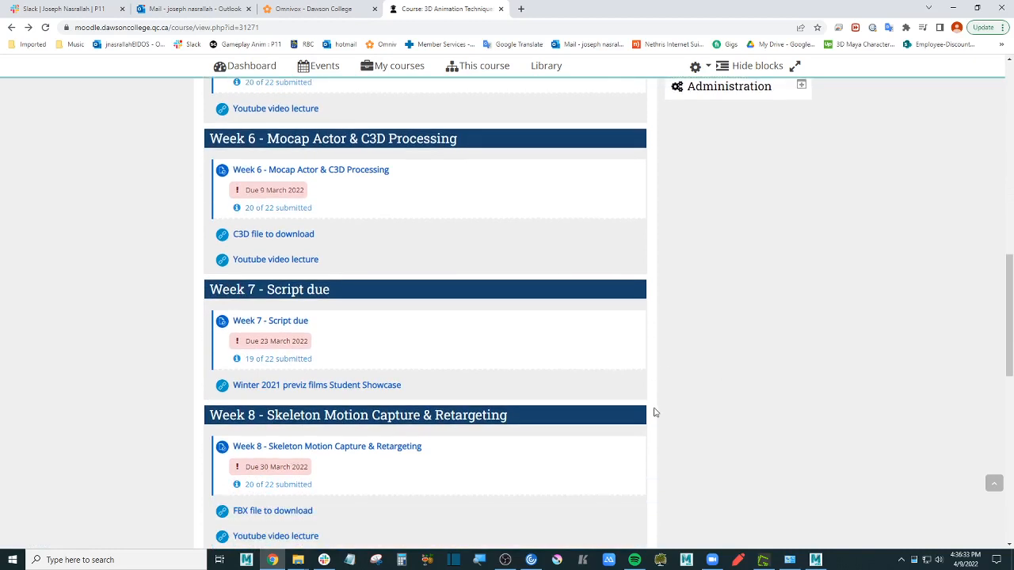
pyautogui.scroll(-6, 656, 412)
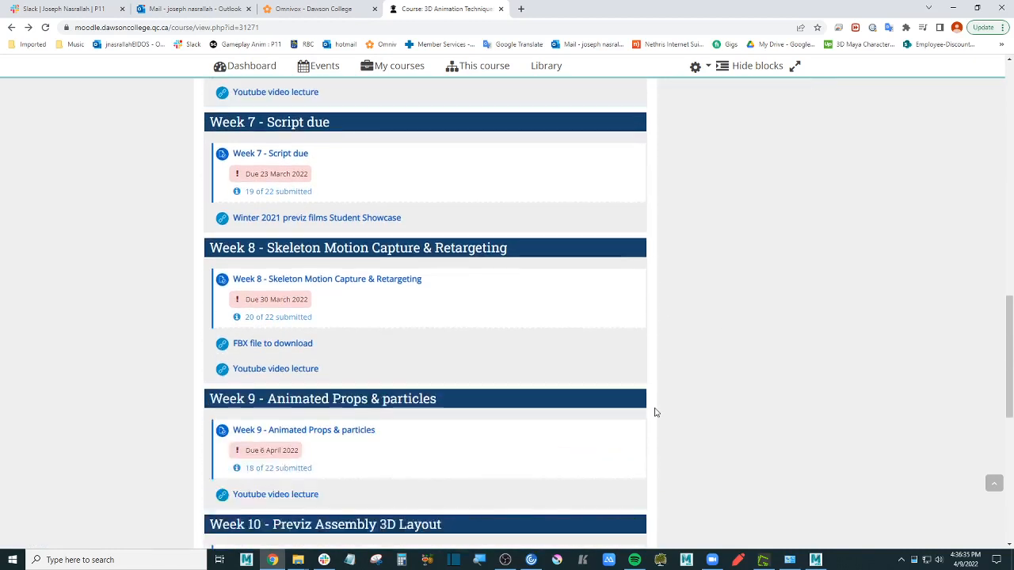
pyautogui.scroll(-1, 654, 412)
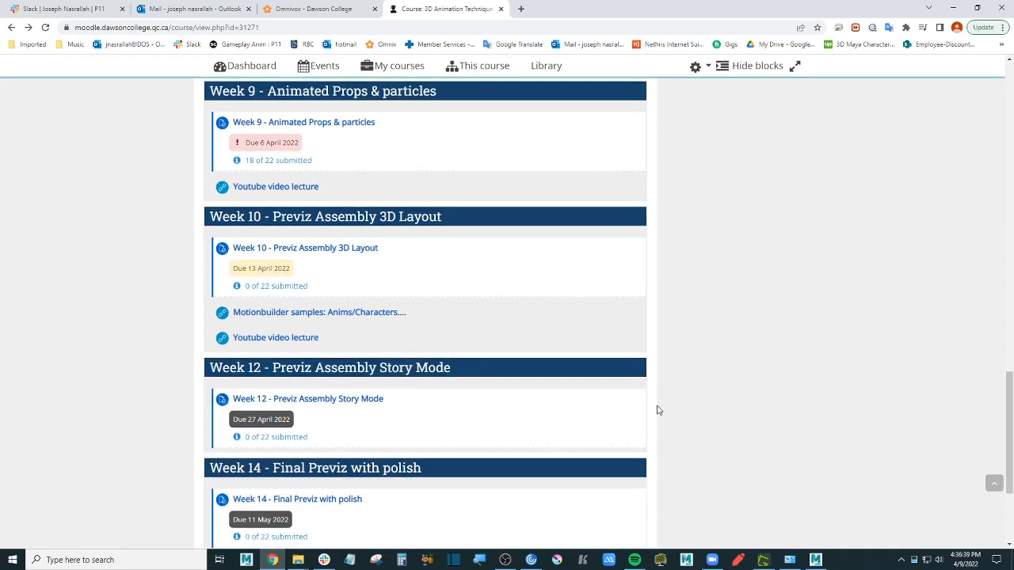
pyautogui.scroll(-1, 657, 410)
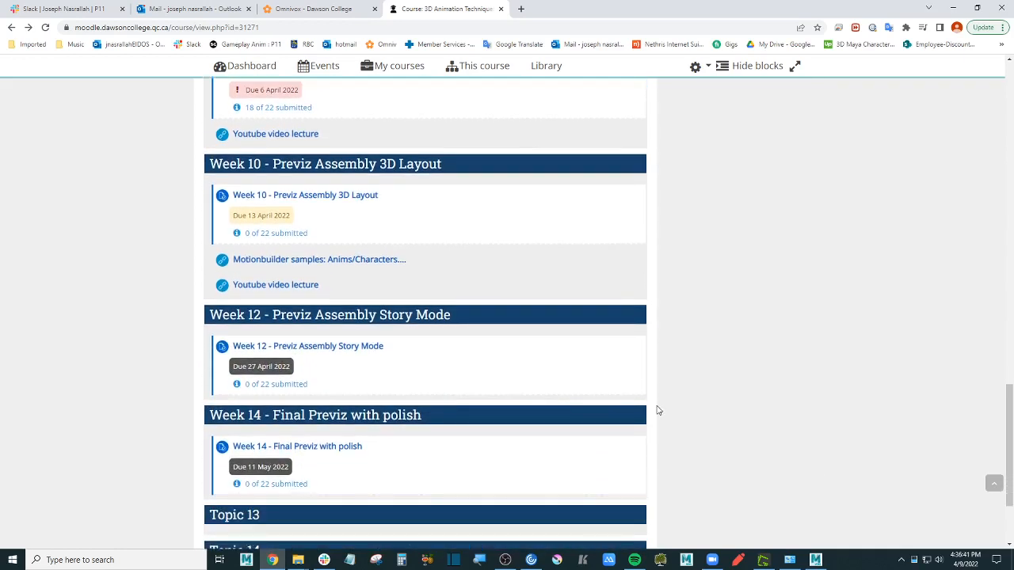
pyautogui.scroll(-1, 654, 411)
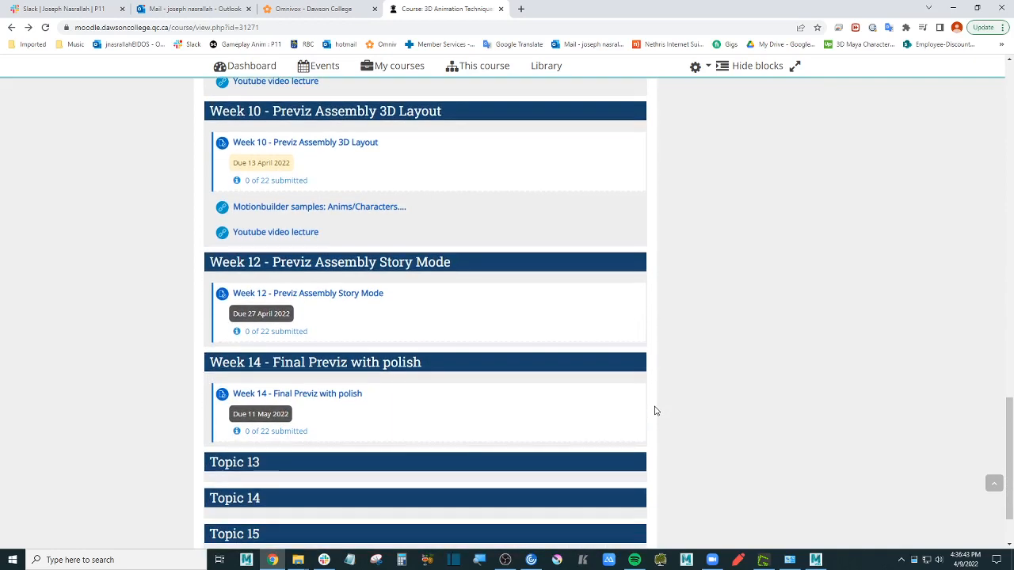
pyautogui.scroll(-1, 654, 412)
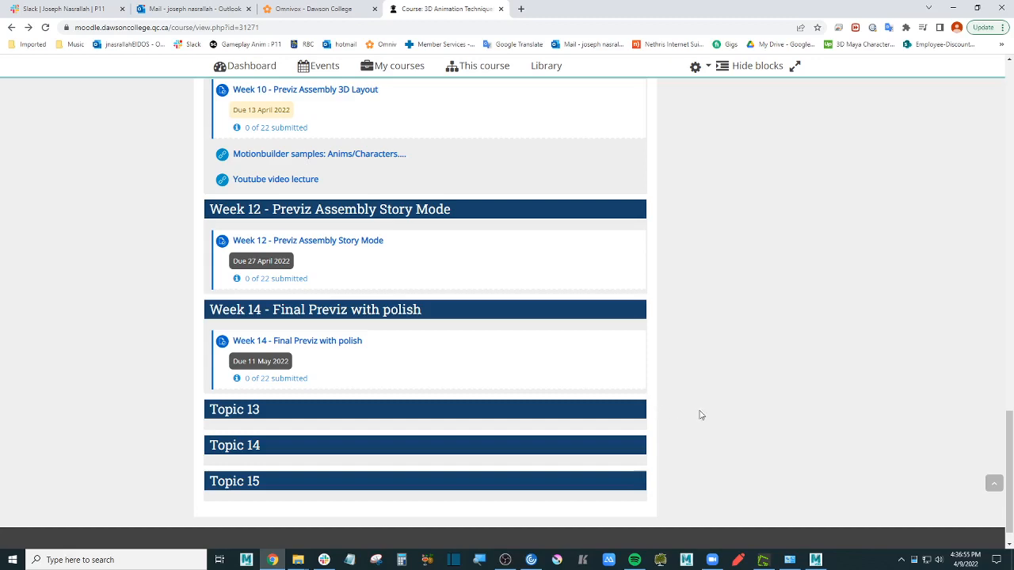
# Step: Switch to MotionBuilder, turn off Story mode, play the take briefly and move the timeline back to its start
pyautogui.click(816, 560)
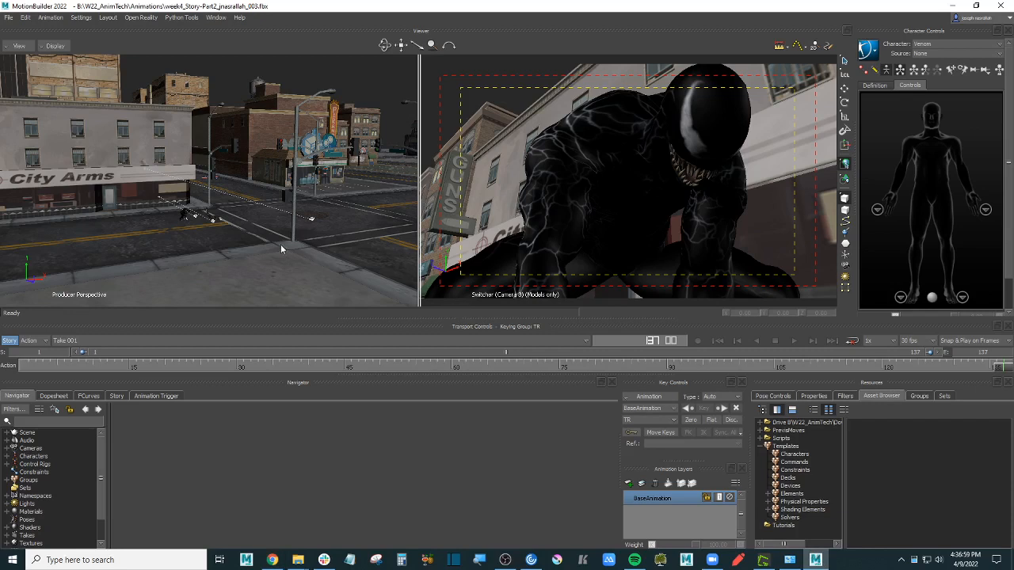
pyautogui.moveTo(331, 561)
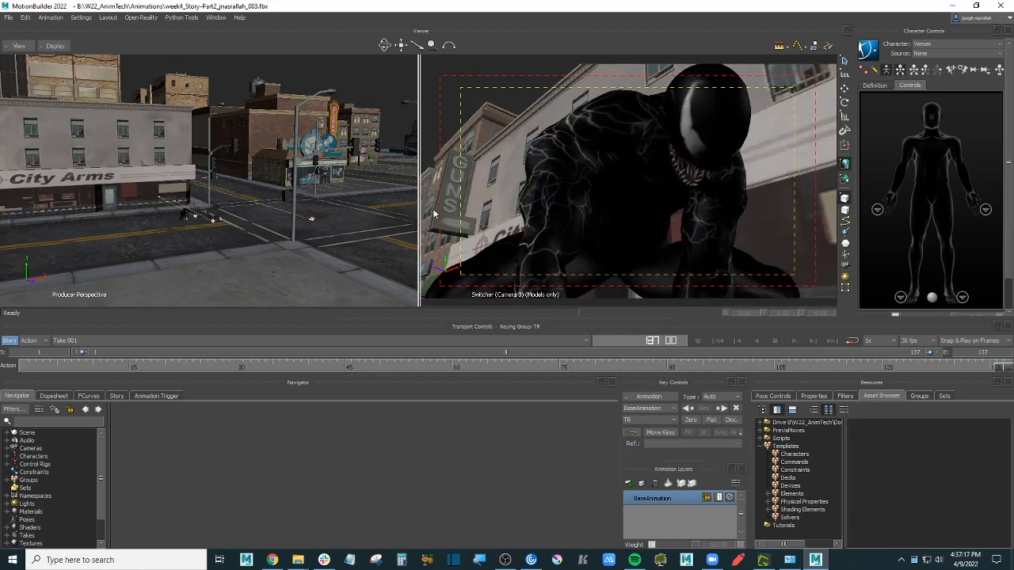
pyautogui.click(9, 341)
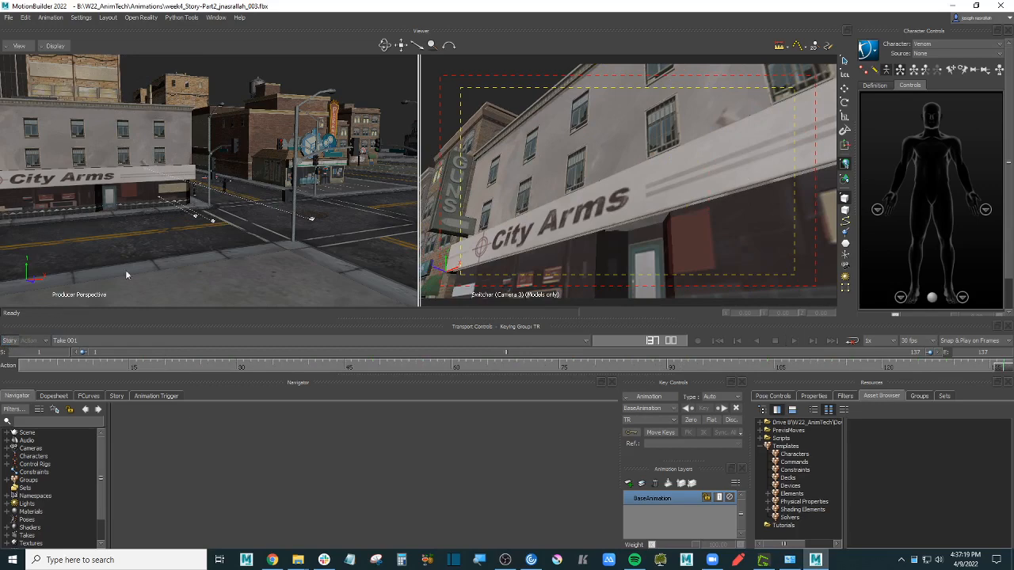
pyautogui.press('space')
pyautogui.press('space')
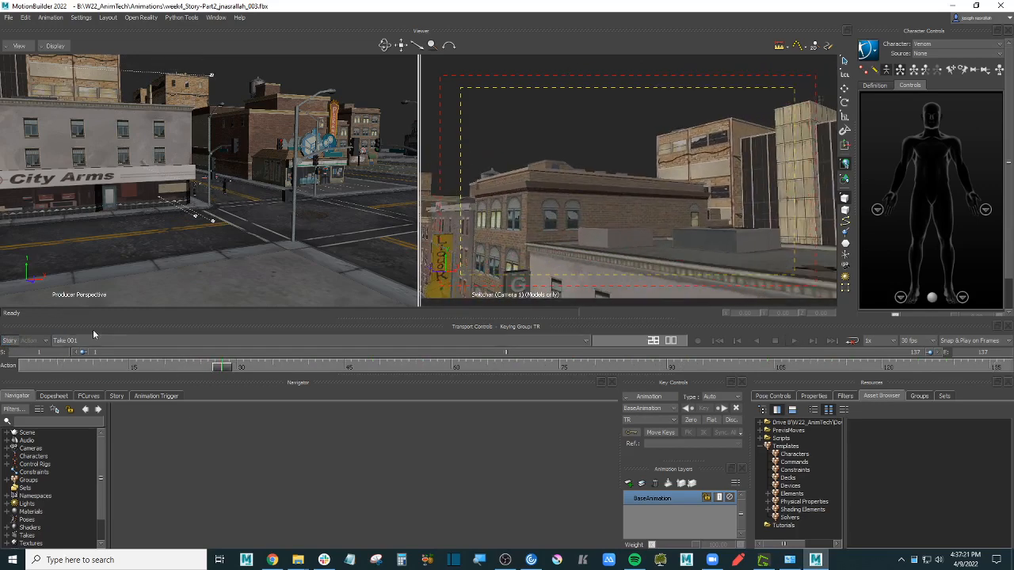
pyautogui.moveTo(223, 367); pyautogui.dragTo(4, 364)
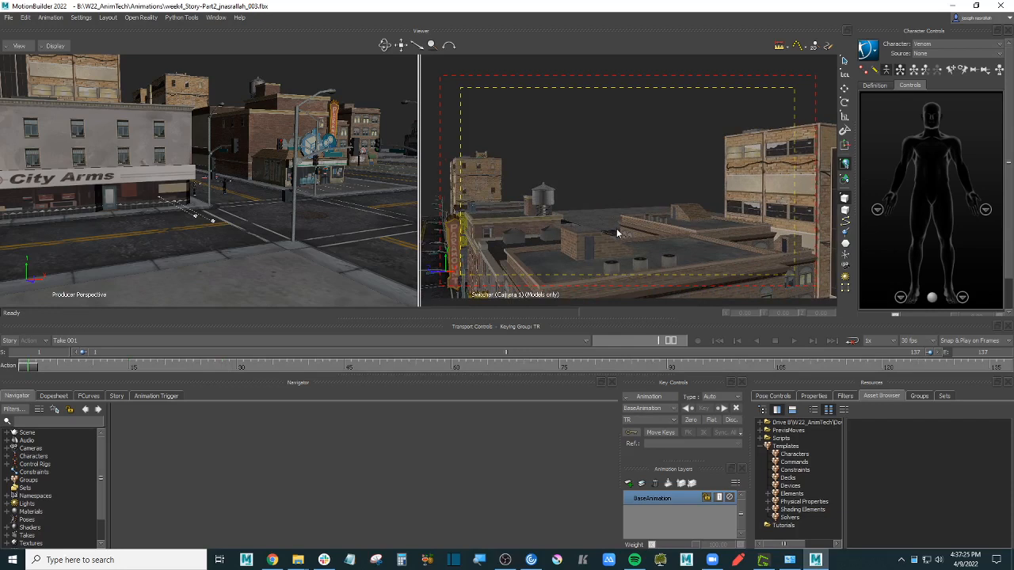
# Step: Turn Story mode back on and show the two character tracks in the Story window
pyautogui.click(11, 341)
pyautogui.click(116, 396)
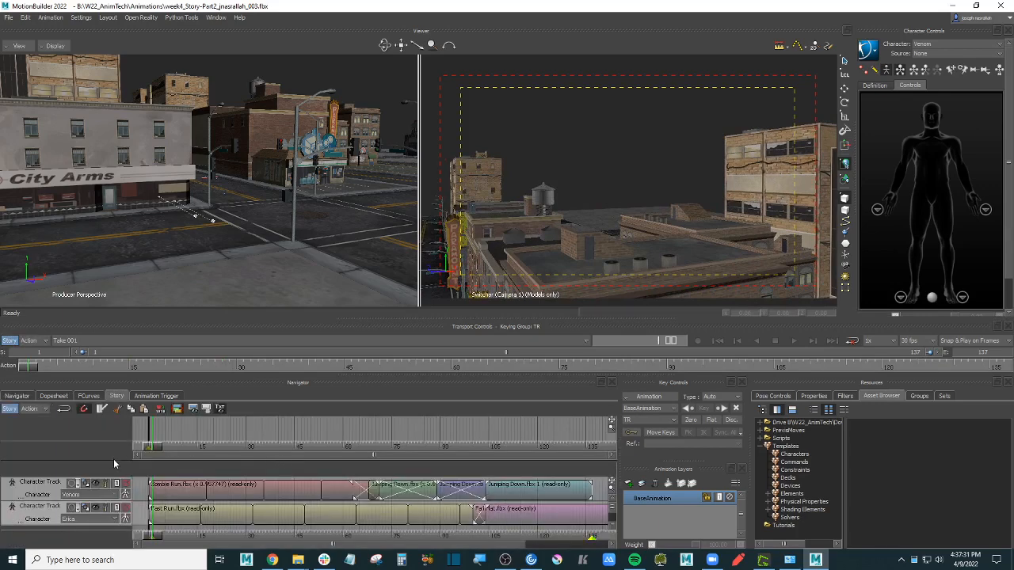
pyautogui.scroll(-2, 113, 458)
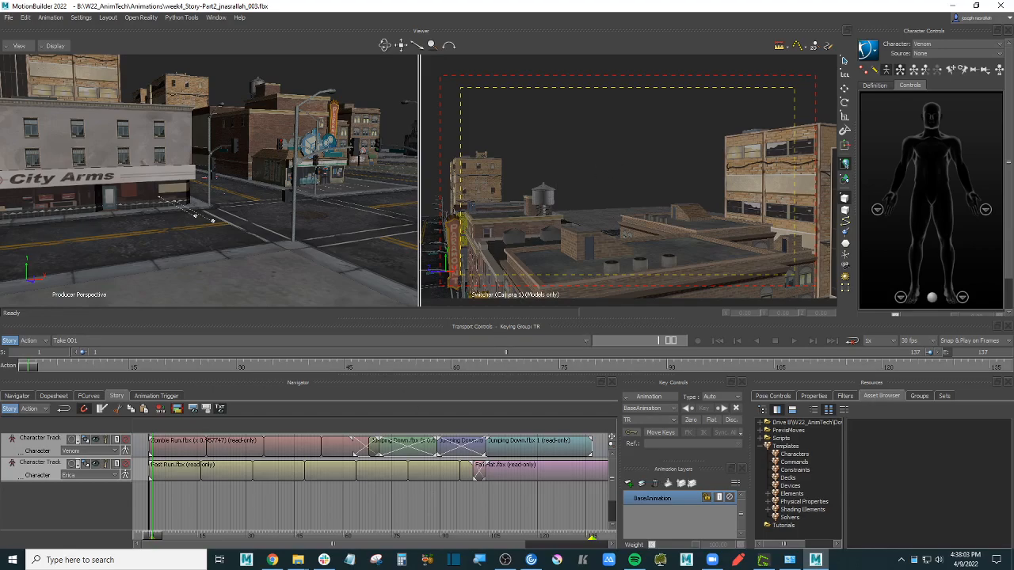
# Step: Glance at the course page in Chrome, return to MotionBuilder and start an empty scene without saving the current one
pyautogui.click(271, 560)
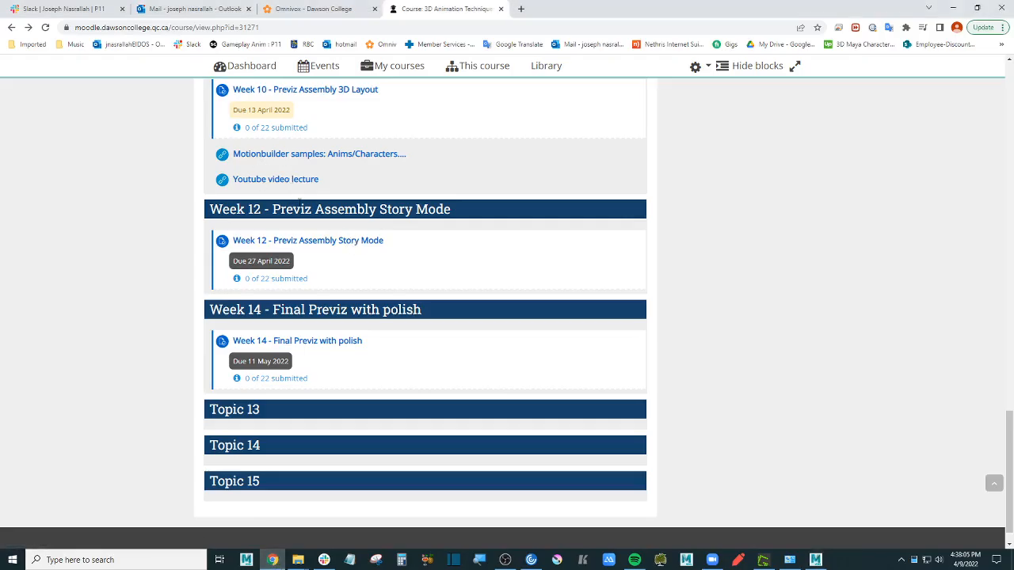
pyautogui.click(816, 560)
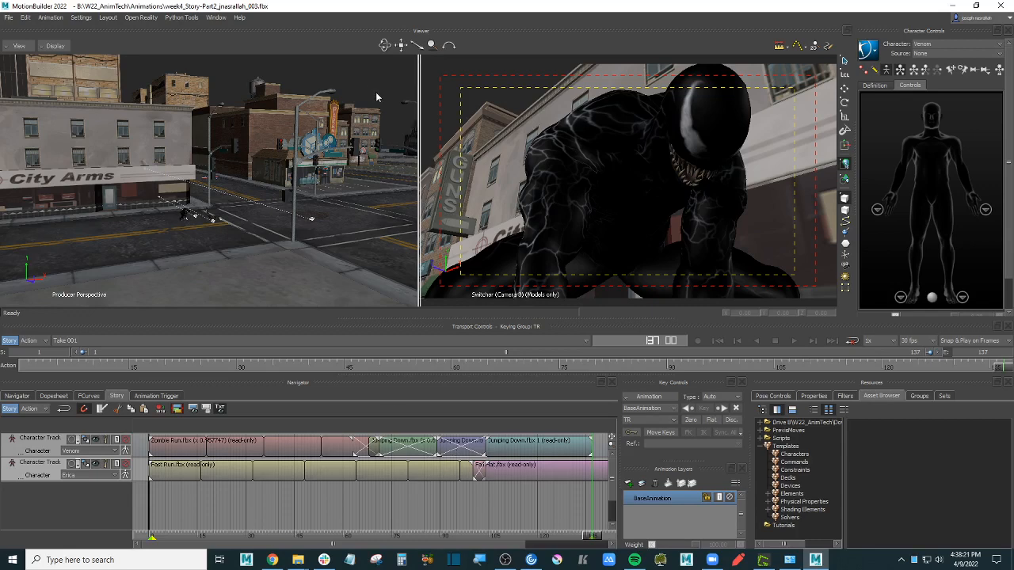
pyautogui.hotkey('alt', 'F4')
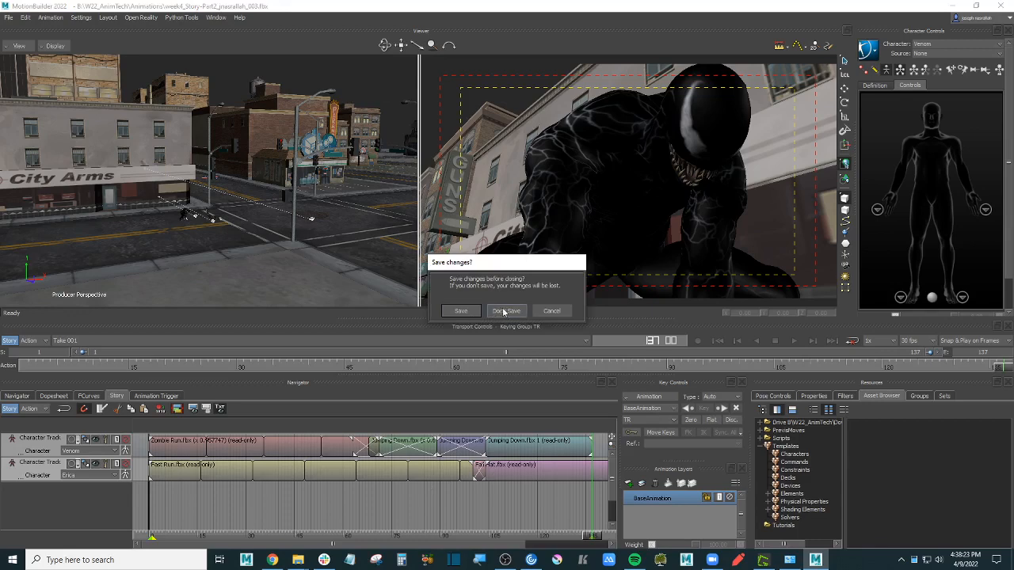
pyautogui.click(507, 311)
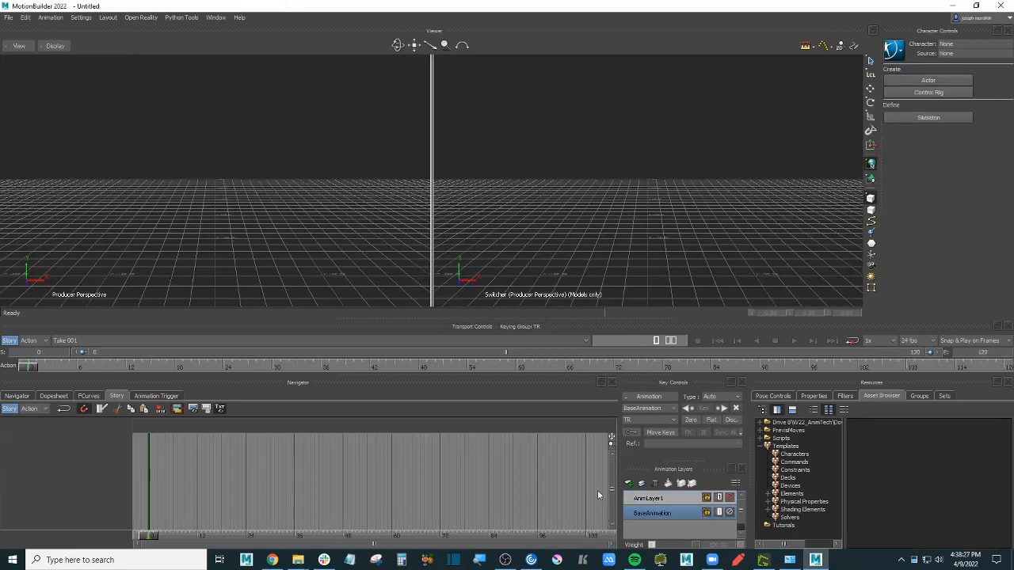
# Step: Check the OBS recording and display the contents of the PrevisMoves folder in the Asset Browser
pyautogui.click(506, 560)
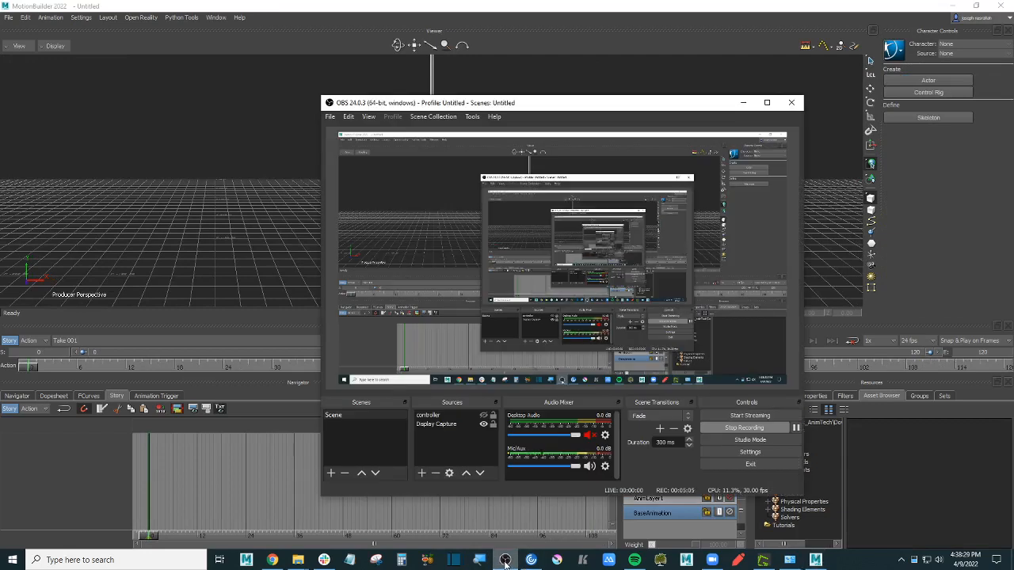
pyautogui.click(505, 560)
pyautogui.click(805, 430)
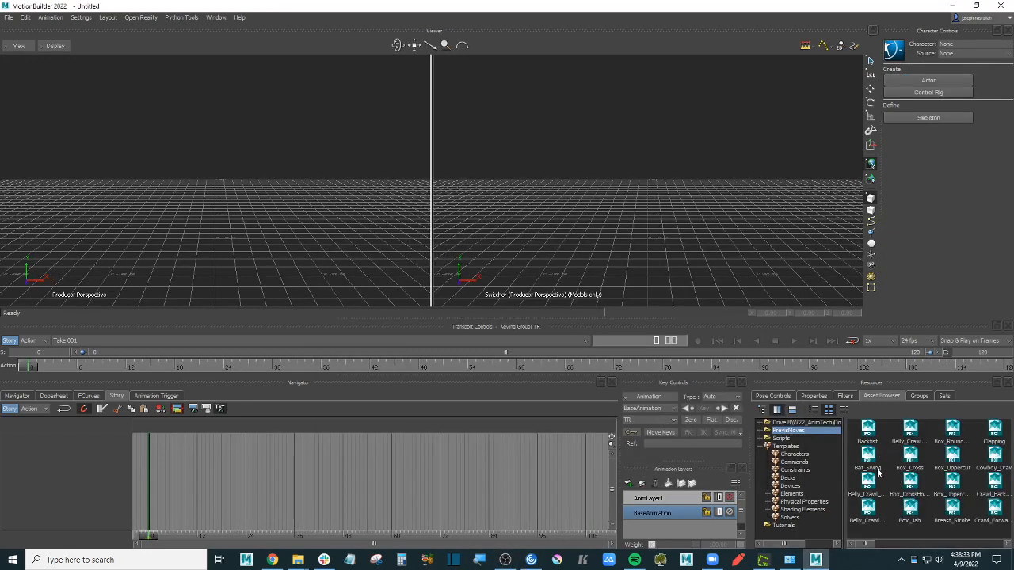
# Step: Show the PrevisMoves assets as a list and look through the available motions
pyautogui.click(814, 410)
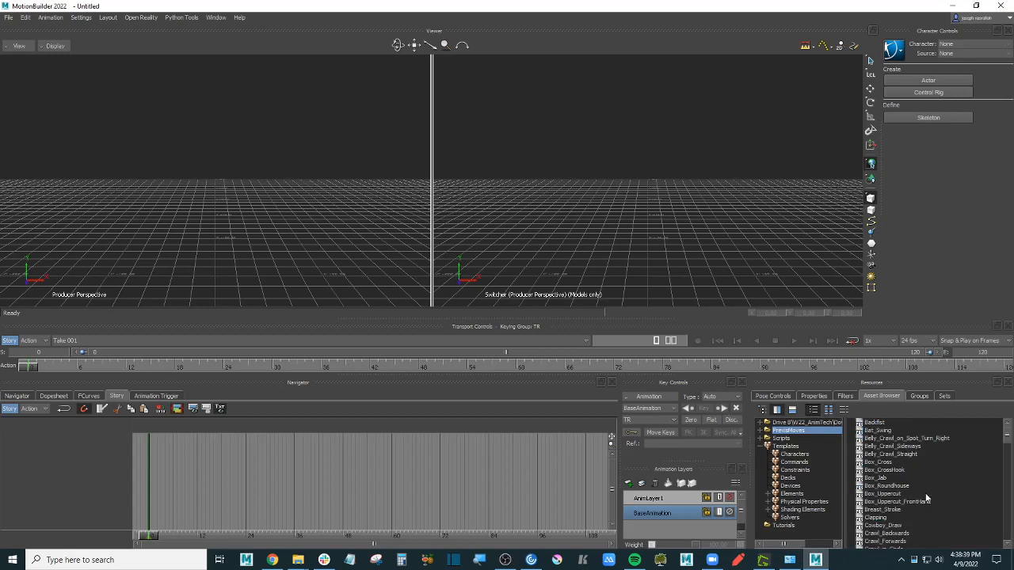
pyautogui.scroll(-2, 925, 500)
pyautogui.click(926, 499)
pyautogui.scroll(-1, 926, 500)
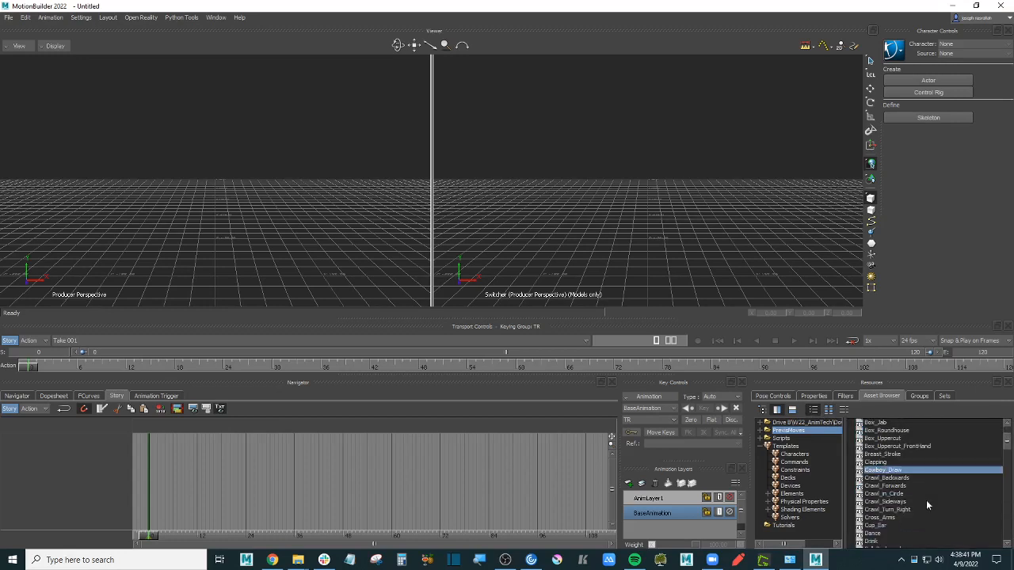
pyautogui.scroll(-1, 926, 500)
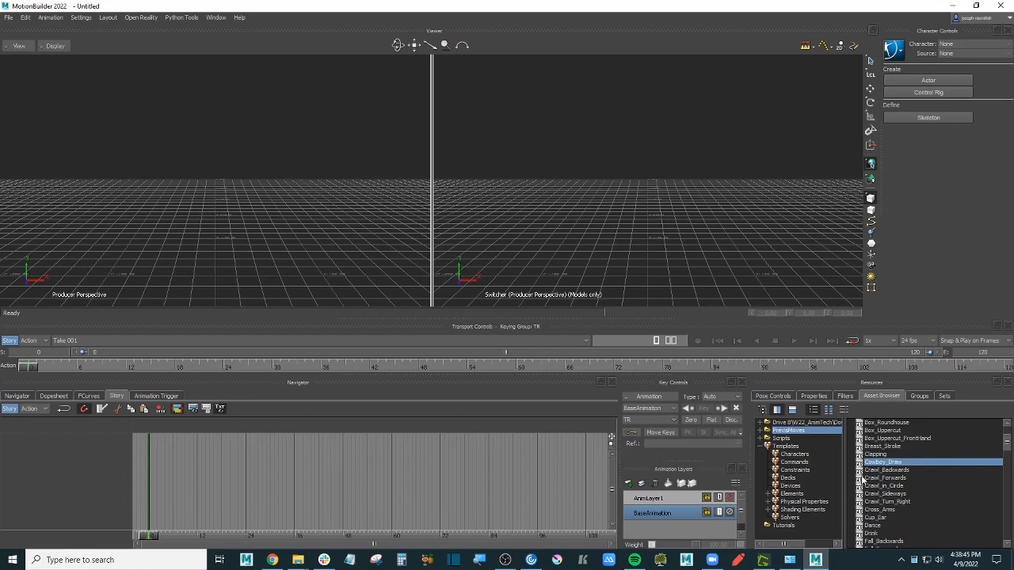
pyautogui.scroll(-5, 908, 492)
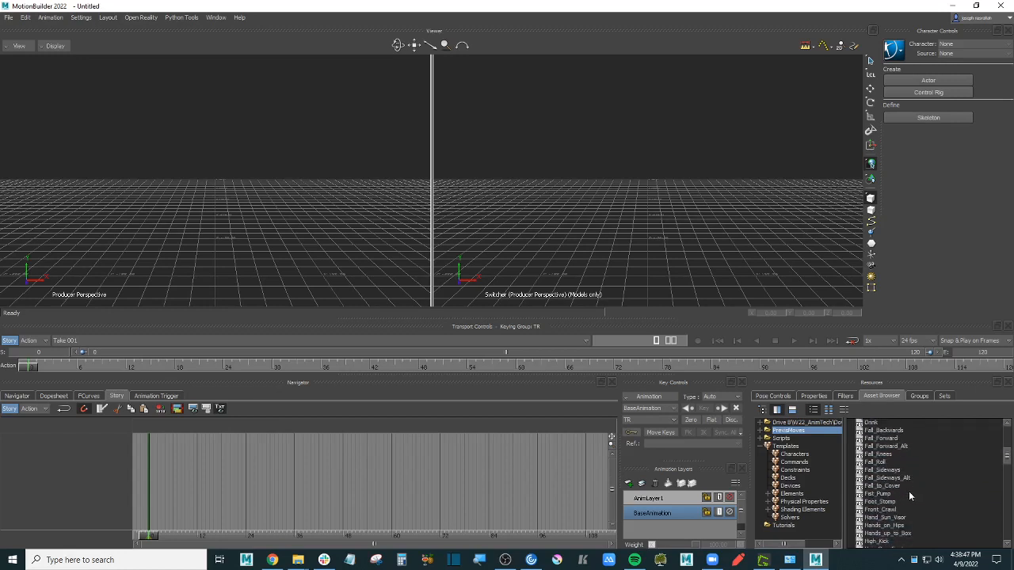
pyautogui.scroll(-5, 910, 490)
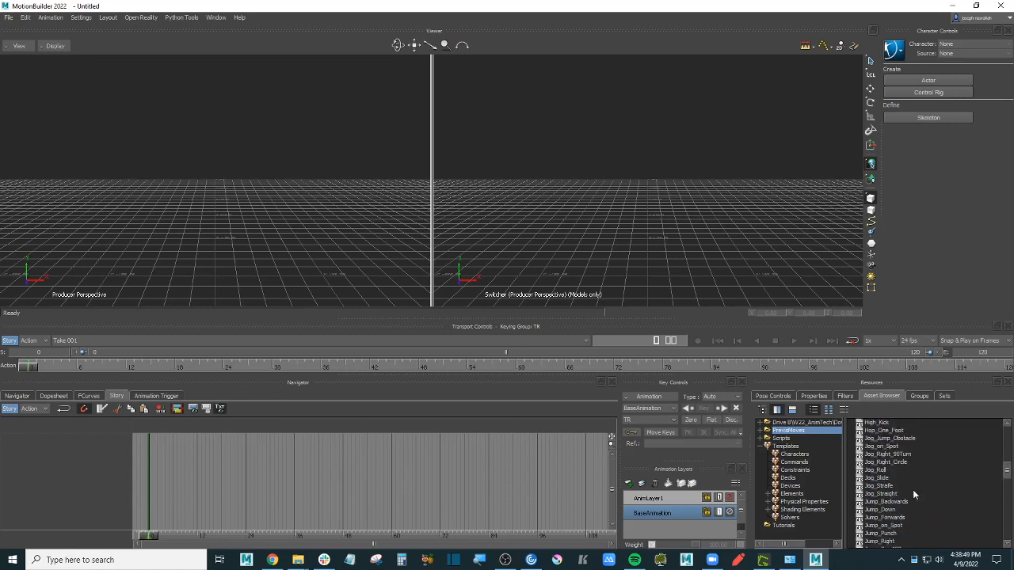
pyautogui.scroll(-3, 912, 489)
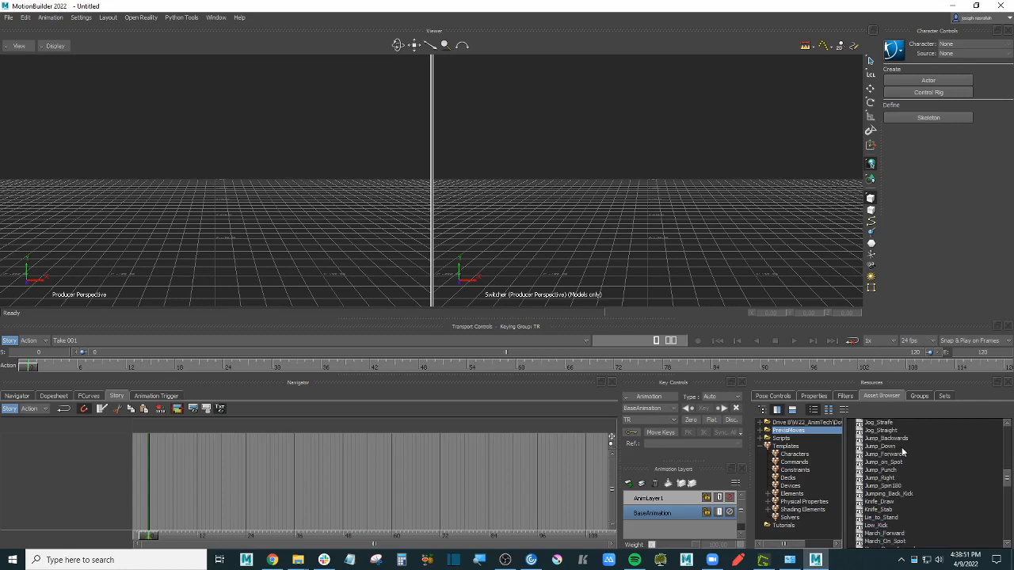
# Step: Open the Jump_Forwards motion from PrevisMoves as the scene and play it to preview the jump
pyautogui.click(901, 463)
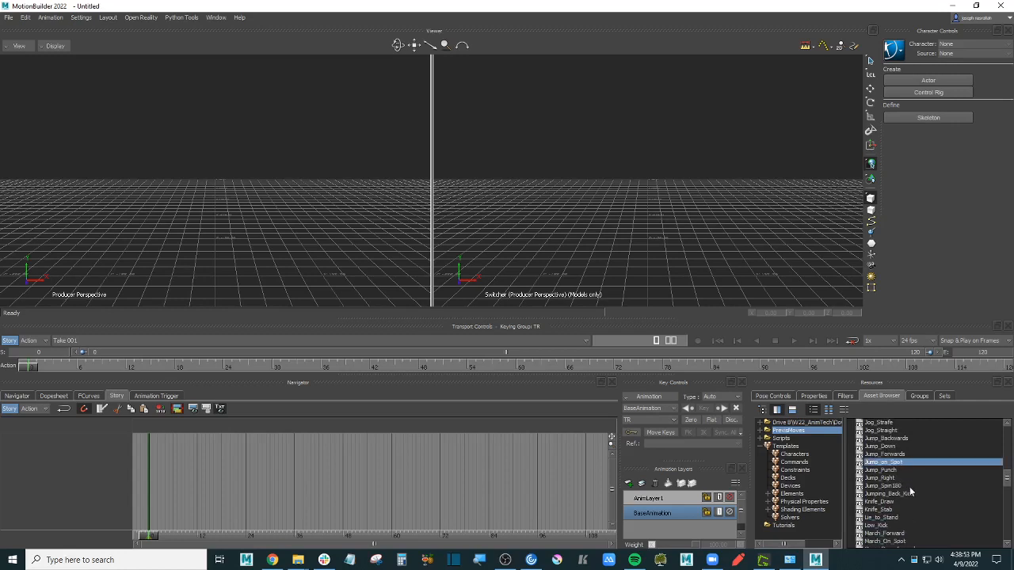
pyautogui.click(890, 456)
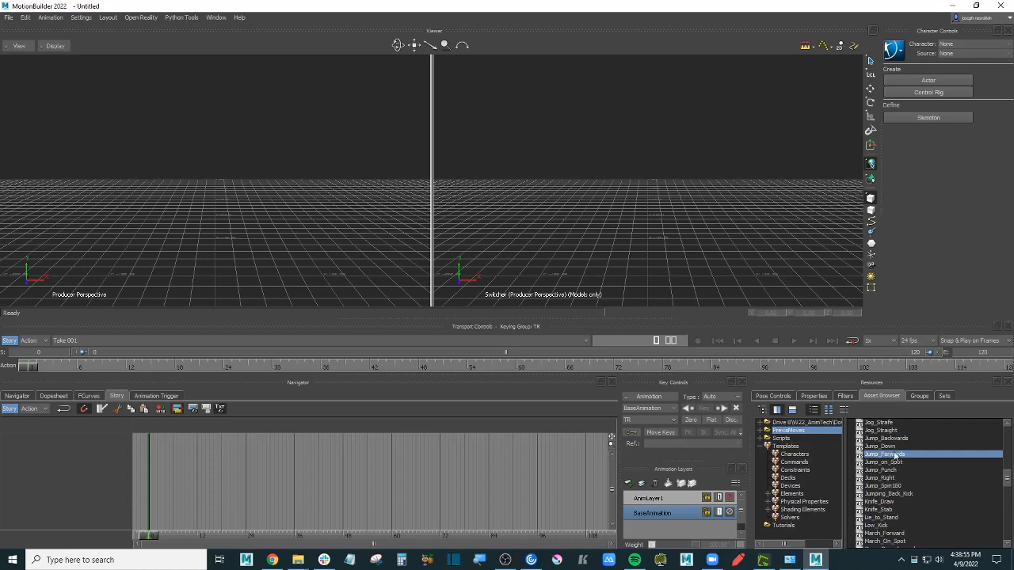
pyautogui.moveTo(593, 203); pyautogui.dragTo(592, 203)
pyautogui.moveTo(610, 206)
pyautogui.click(665, 205)
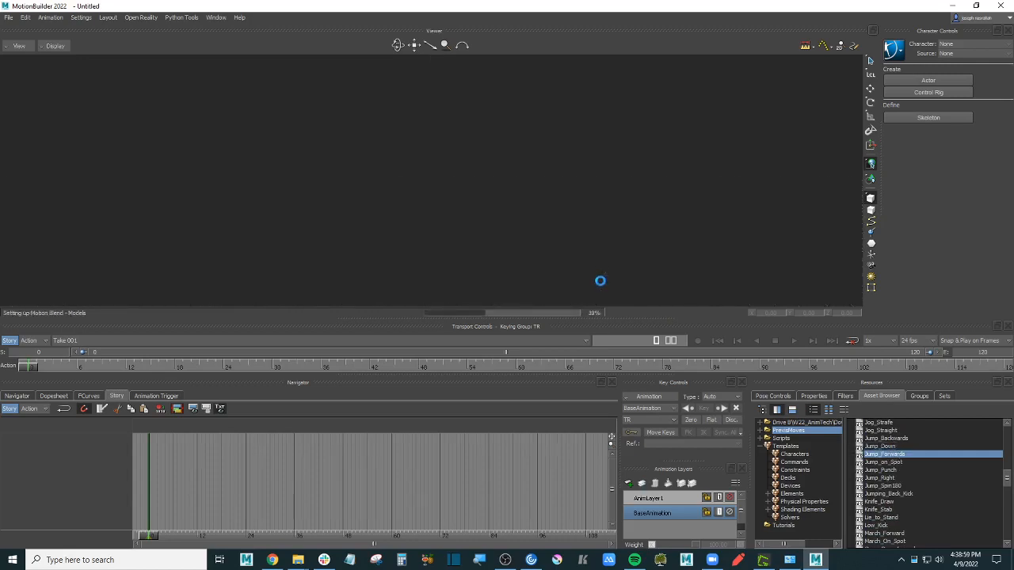
pyautogui.keyDown('ctrl'); pyautogui.keyDown('shift'); pyautogui.moveTo(367, 216); pyautogui.dragTo(489, 227); pyautogui.keyUp('shift'); pyautogui.keyUp('ctrl')
pyautogui.hotkey('ctrl', 'space')
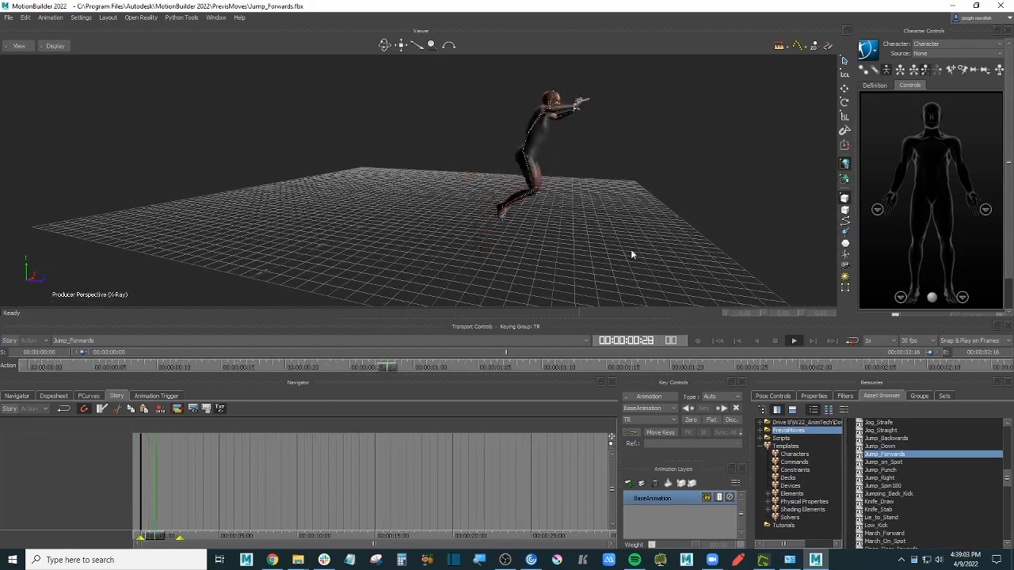
pyautogui.moveTo(631, 235)
pyautogui.keyDown('ctrl'); pyautogui.keyDown('shift'); pyautogui.mouseDown()
pyautogui.moveTo(669, 241)
pyautogui.moveTo(624, 217)
pyautogui.moveTo(642, 227)
pyautogui.moveTo(626, 230)
pyautogui.mouseUp(); pyautogui.keyUp('shift'); pyautogui.keyUp('ctrl')
# Step: Open the Run_Straight motion from PrevisMoves in place of the current scene without saving the changes
pyautogui.scroll(-5, 933, 514)
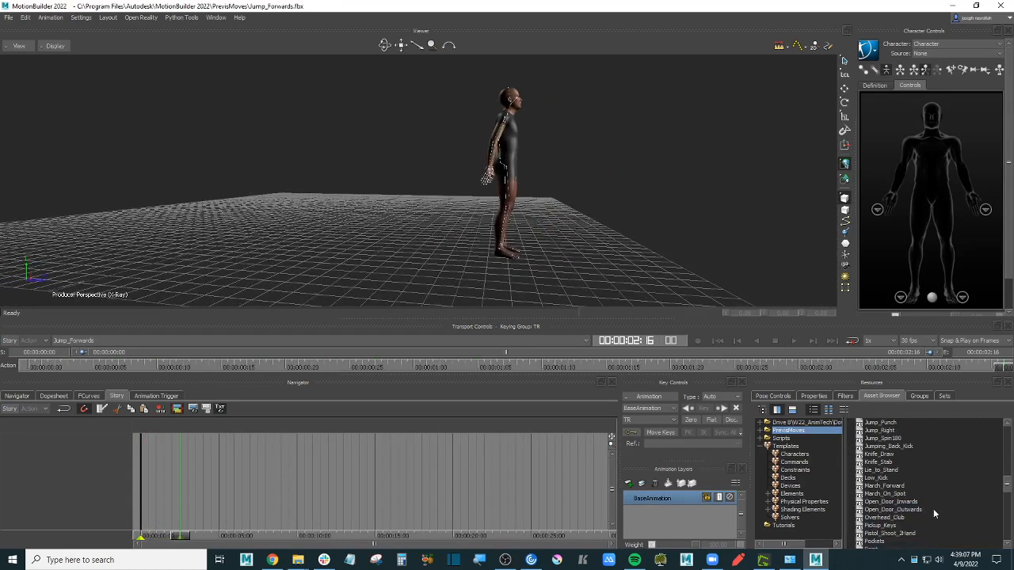
pyautogui.scroll(-3, 933, 513)
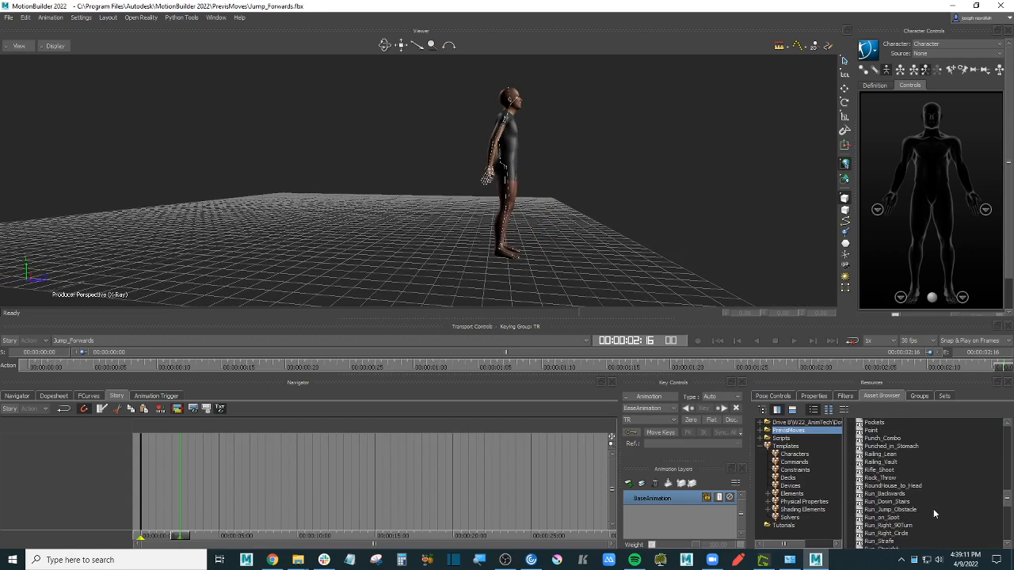
pyautogui.scroll(-1, 921, 501)
pyautogui.click(893, 511)
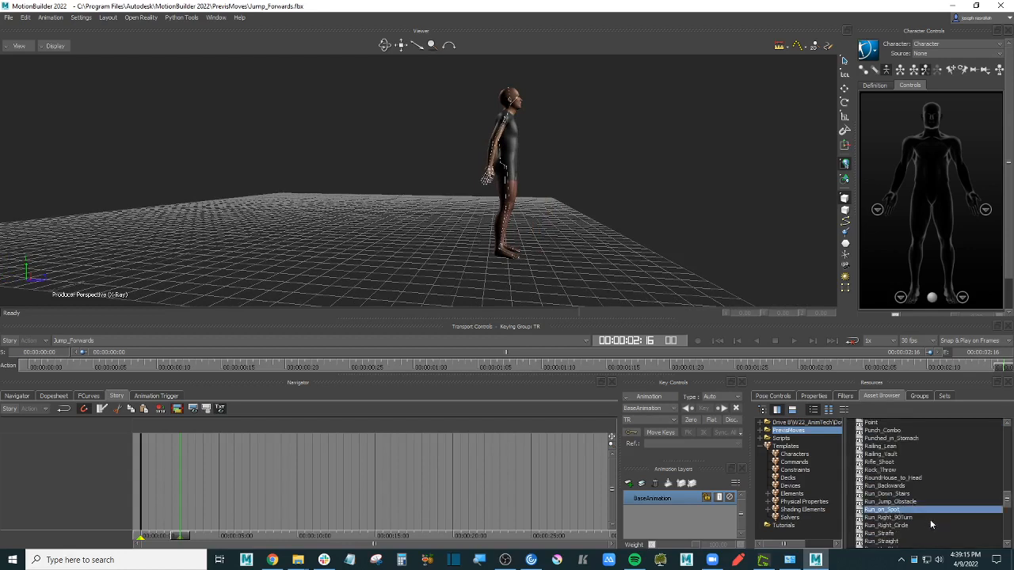
pyautogui.scroll(-1, 921, 515)
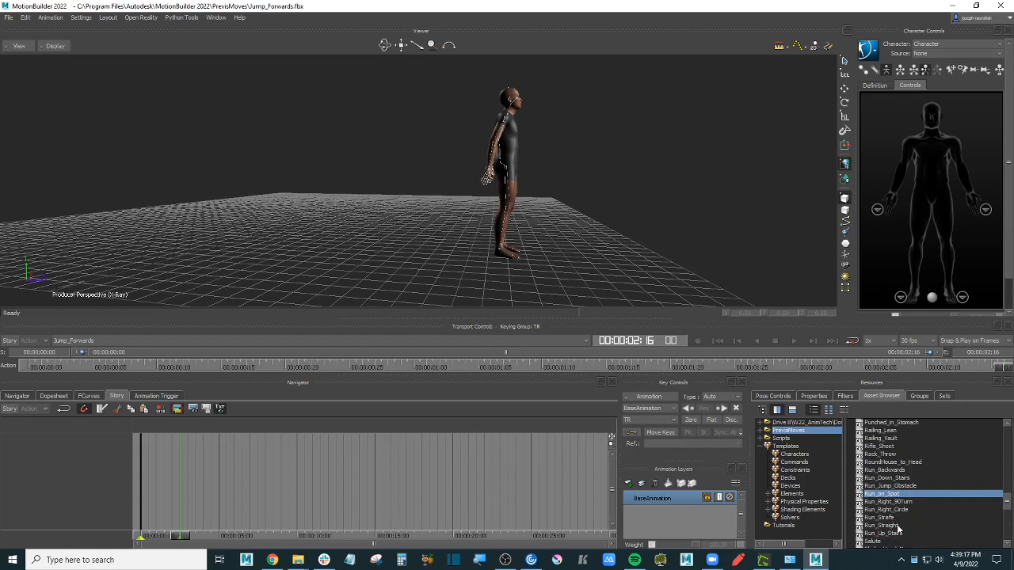
pyautogui.click(897, 525)
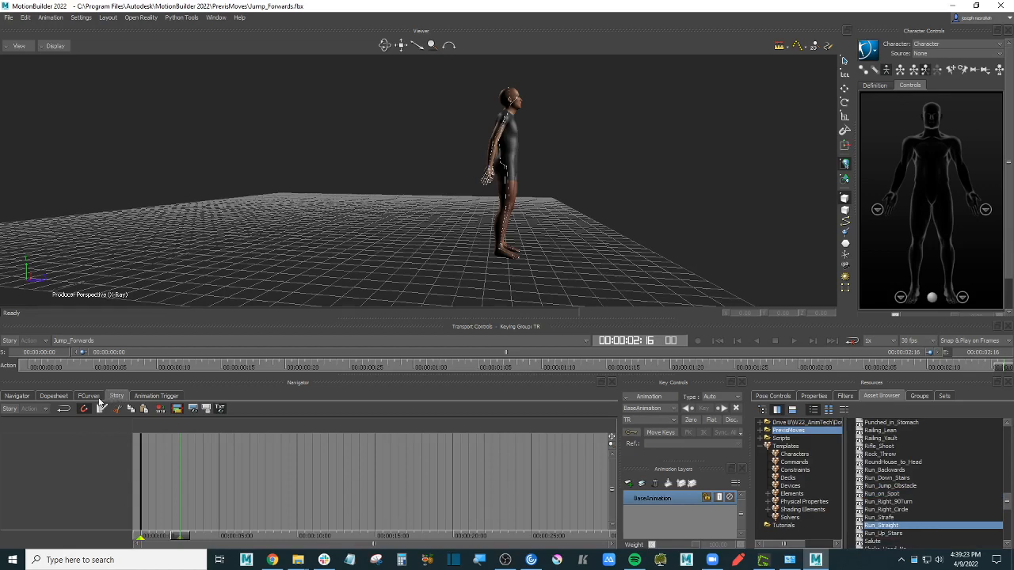
pyautogui.keyDown('alt'); pyautogui.moveTo(594, 223); pyautogui.dragTo(586, 233); pyautogui.keyUp('alt')
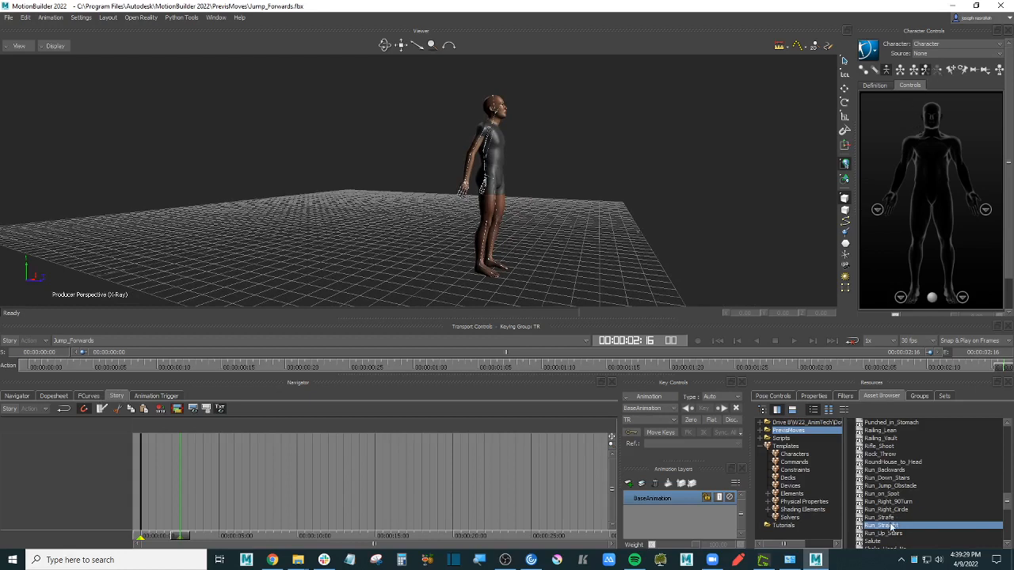
pyautogui.moveTo(890, 525); pyautogui.dragTo(579, 147)
pyautogui.moveTo(602, 149)
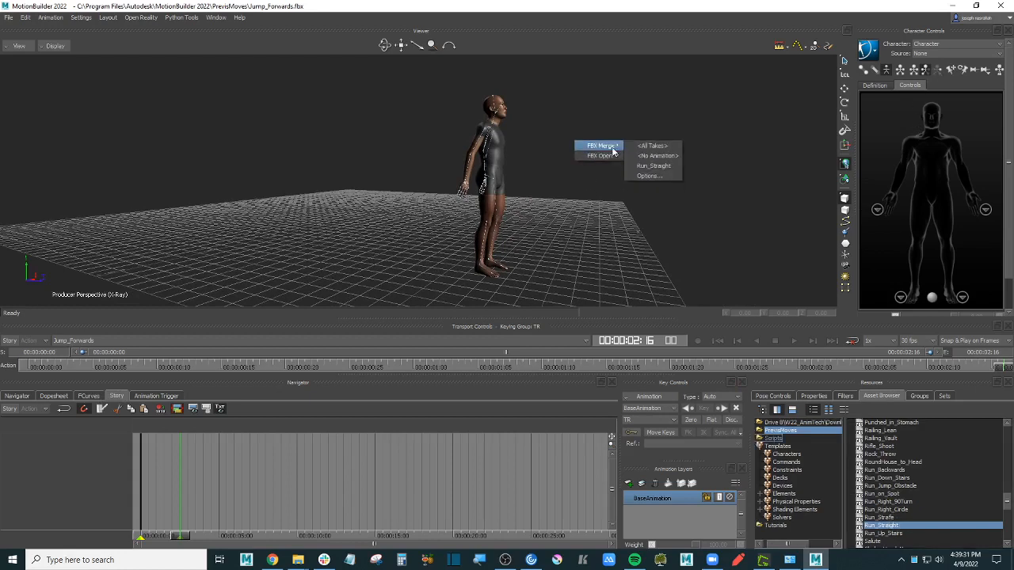
pyautogui.click(673, 167)
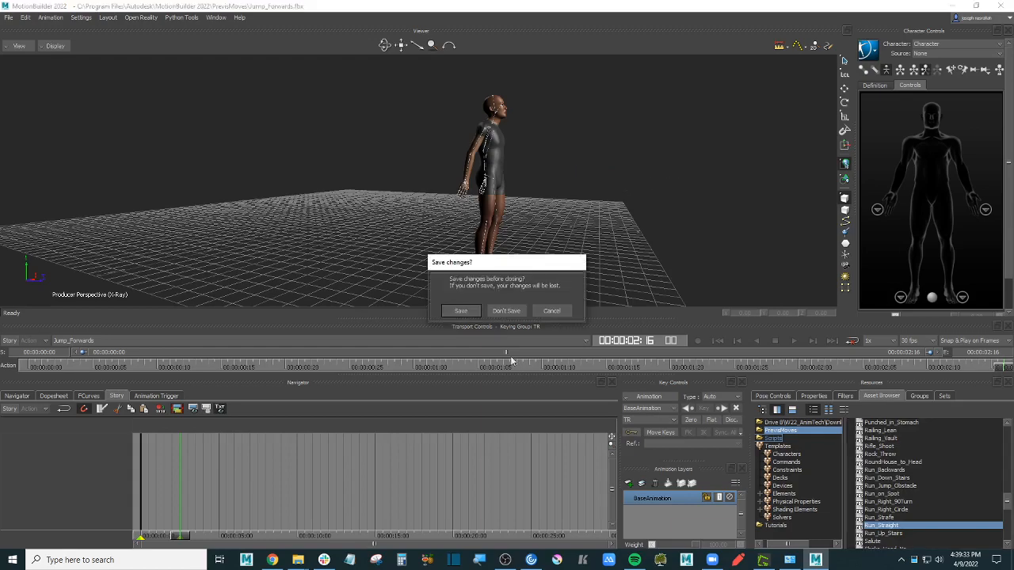
pyautogui.click(507, 311)
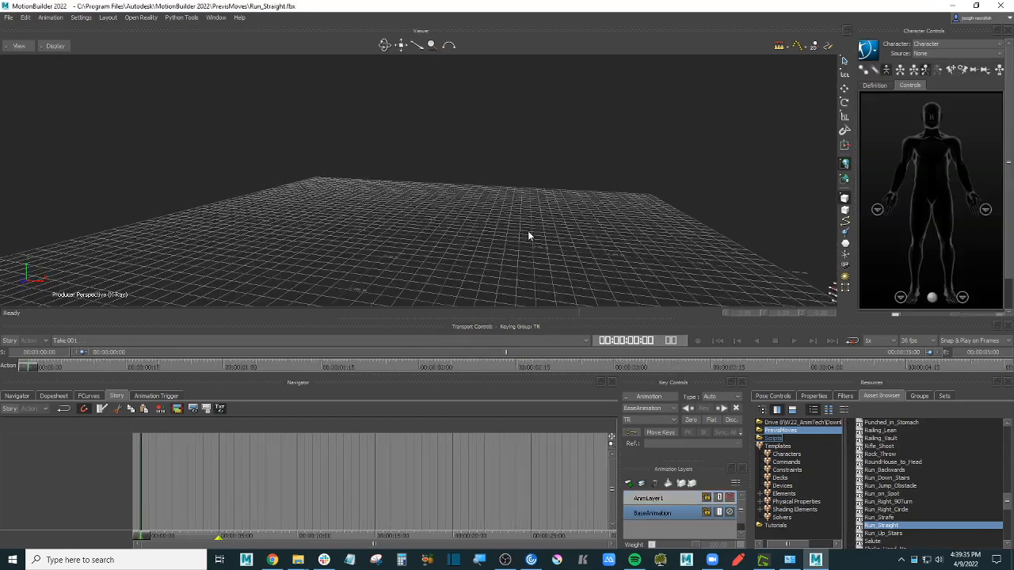
# Step: Set the character's source to Stance
pyautogui.keyDown('ctrl'); pyautogui.keyDown('shift'); pyautogui.moveTo(428, 209); pyautogui.dragTo(656, 171); pyautogui.keyUp('shift'); pyautogui.keyUp('ctrl')
pyautogui.click(959, 53)
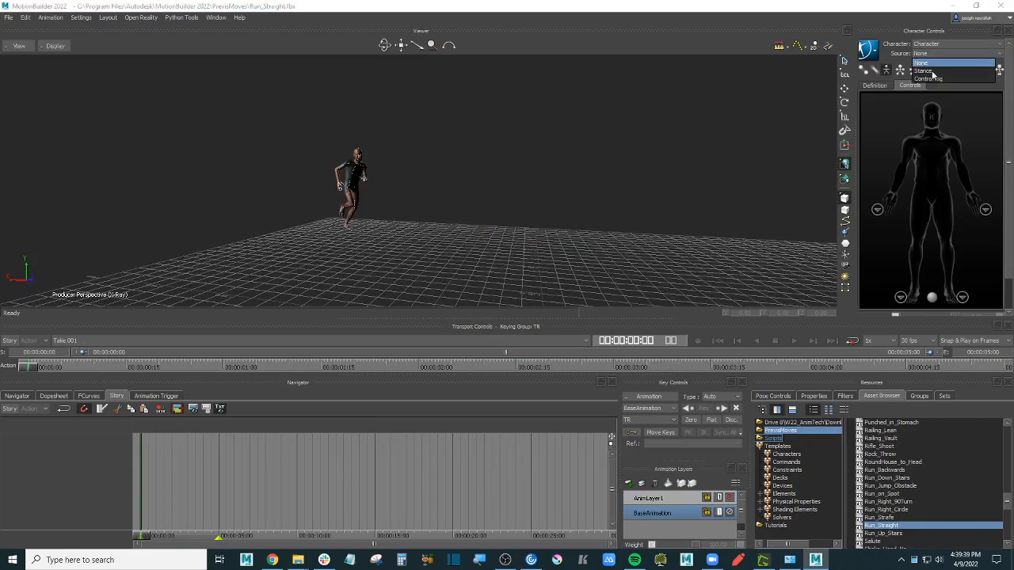
pyautogui.click(939, 62)
pyautogui.keyDown('ctrl'); pyautogui.keyDown('shift'); pyautogui.moveTo(621, 203); pyautogui.dragTo(513, 190); pyautogui.keyUp('shift'); pyautogui.keyUp('ctrl')
pyautogui.press('a')
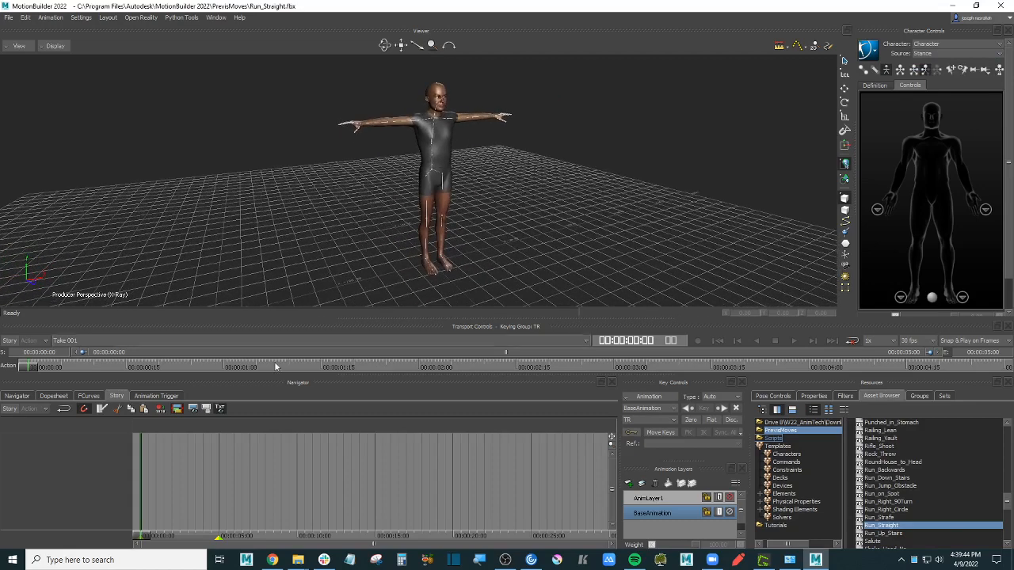
# Step: Insert a character track in the Story window, assign the scene's character to it and widen the track header area
pyautogui.rightClick(87, 443)
pyautogui.moveTo(148, 201)
pyautogui.click(293, 222)
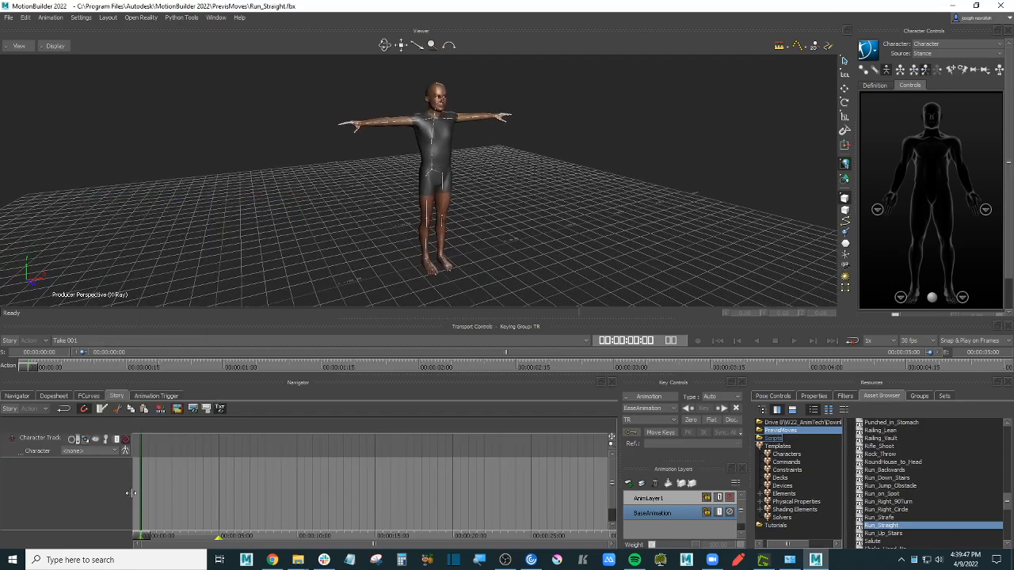
pyautogui.click(91, 451)
pyautogui.click(86, 468)
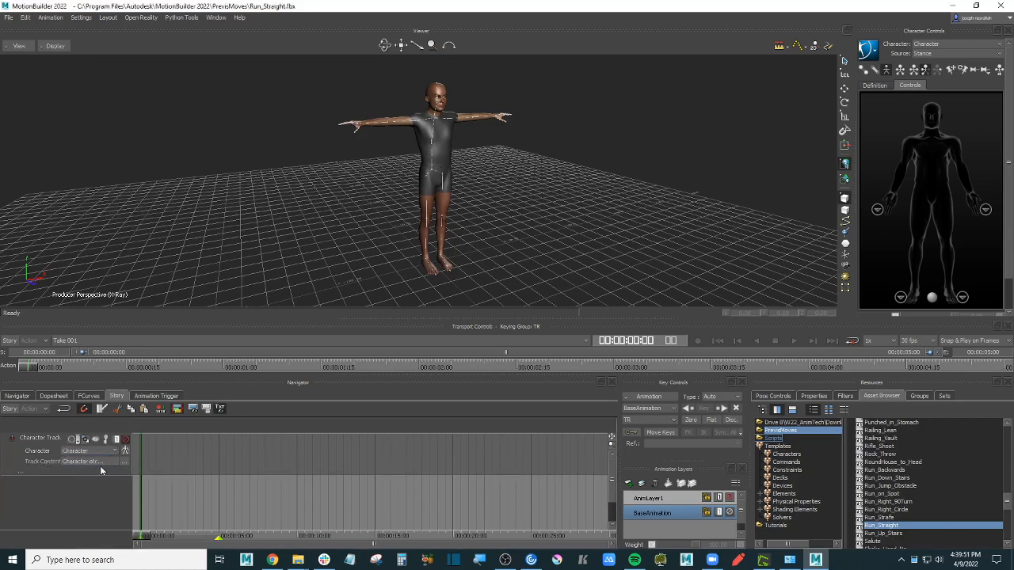
pyautogui.moveTo(135, 473); pyautogui.dragTo(159, 473)
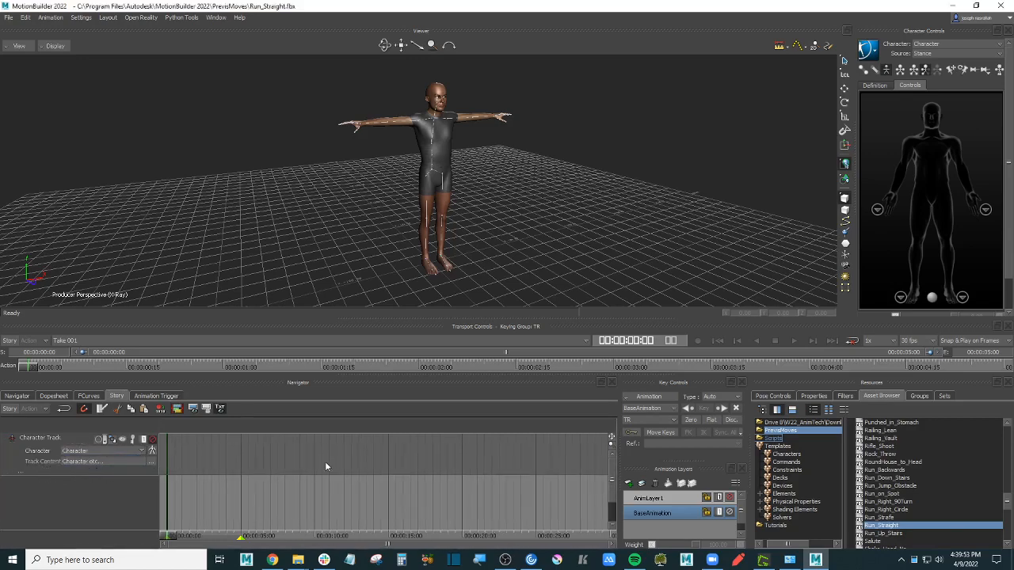
# Step: Add the Run_Straight motion as a clip on the character track and turn on Story mode
pyautogui.moveTo(888, 525); pyautogui.dragTo(187, 458)
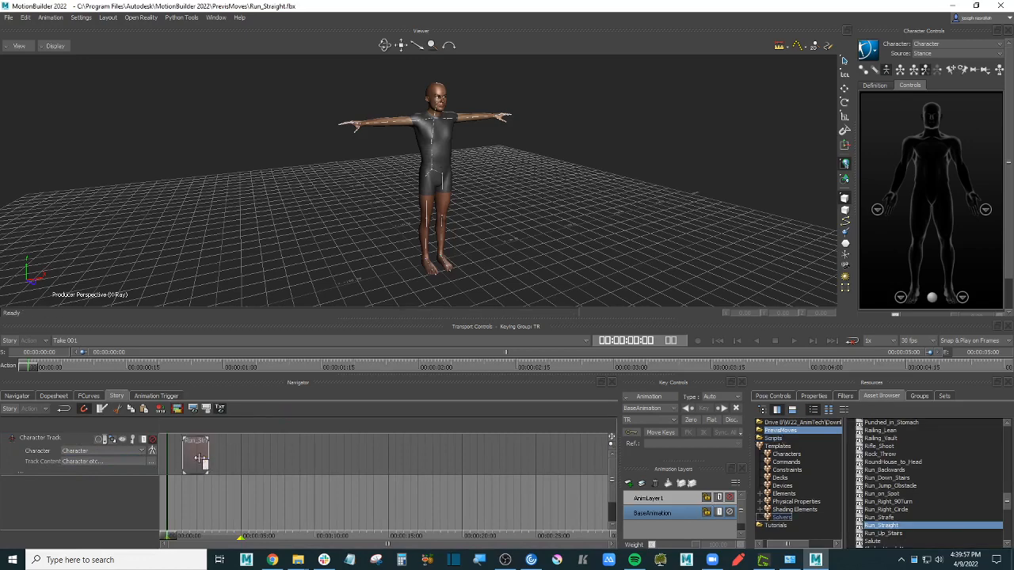
pyautogui.click(10, 342)
pyautogui.press('a')
pyautogui.keyDown('ctrl'); pyautogui.moveTo(351, 495); pyautogui.dragTo(142, 511); pyautogui.keyUp('ctrl')
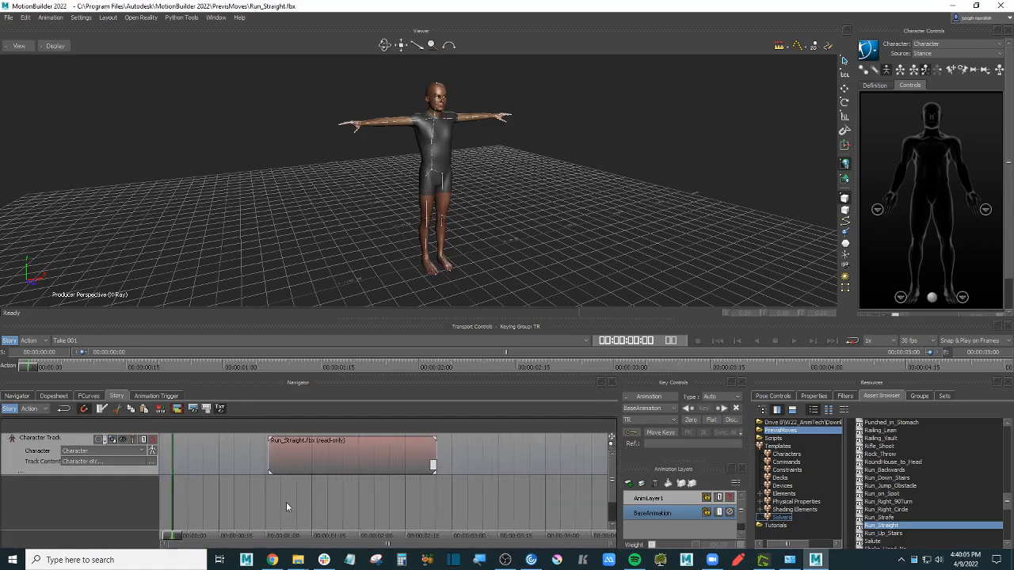
pyautogui.keyDown('shift'); pyautogui.moveTo(287, 507); pyautogui.dragTo(399, 485); pyautogui.keyUp('shift')
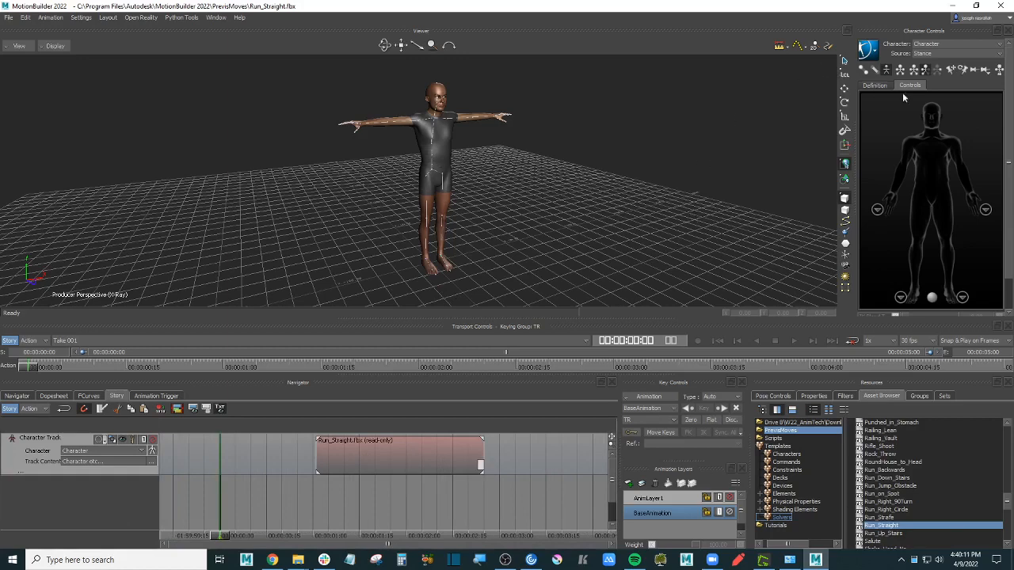
# Step: Set the character's source to None
pyautogui.click(935, 54)
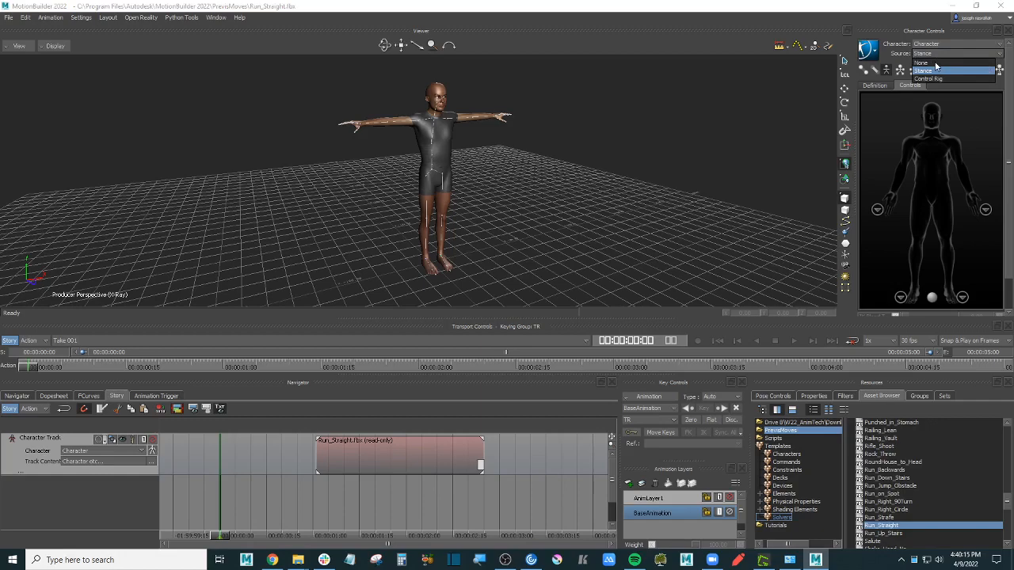
pyautogui.click(930, 64)
pyautogui.moveTo(559, 184); pyautogui.dragTo(478, 206)
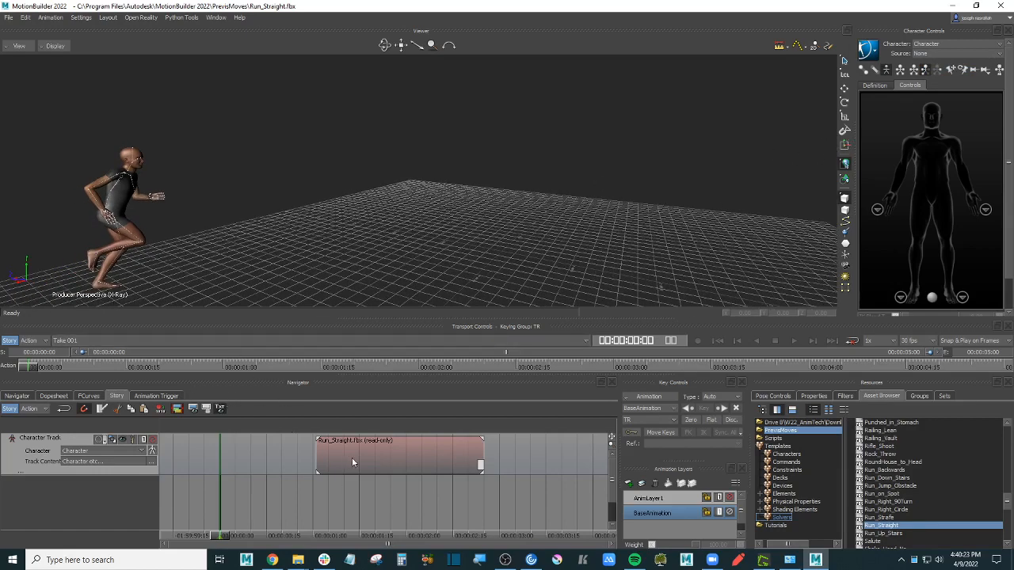
# Step: Move the Run_Straight clip to start at 00:00:00:00 and scrub through the run on the timeline
pyautogui.moveTo(396, 457); pyautogui.dragTo(300, 460)
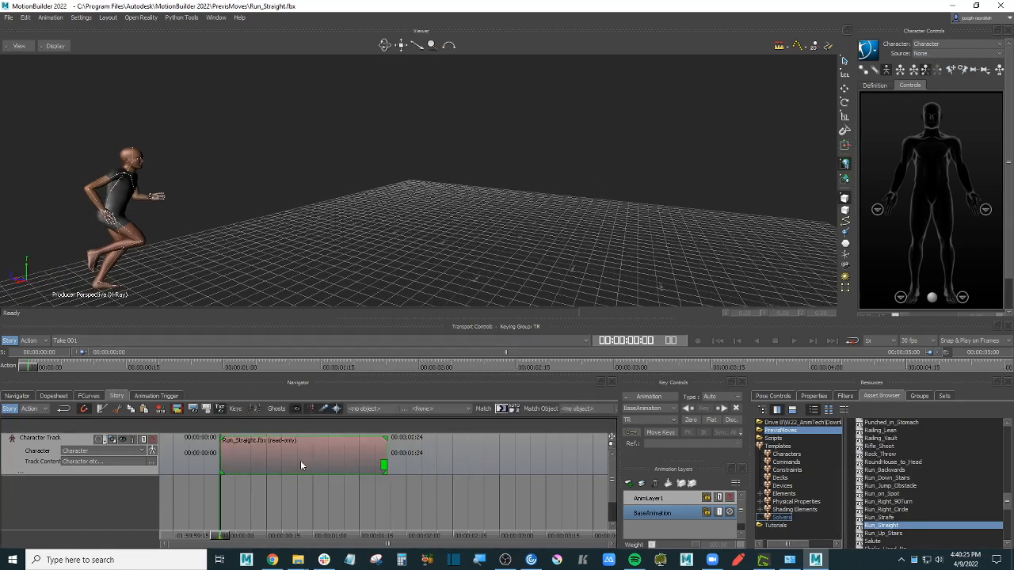
pyautogui.moveTo(28, 368); pyautogui.dragTo(155, 378)
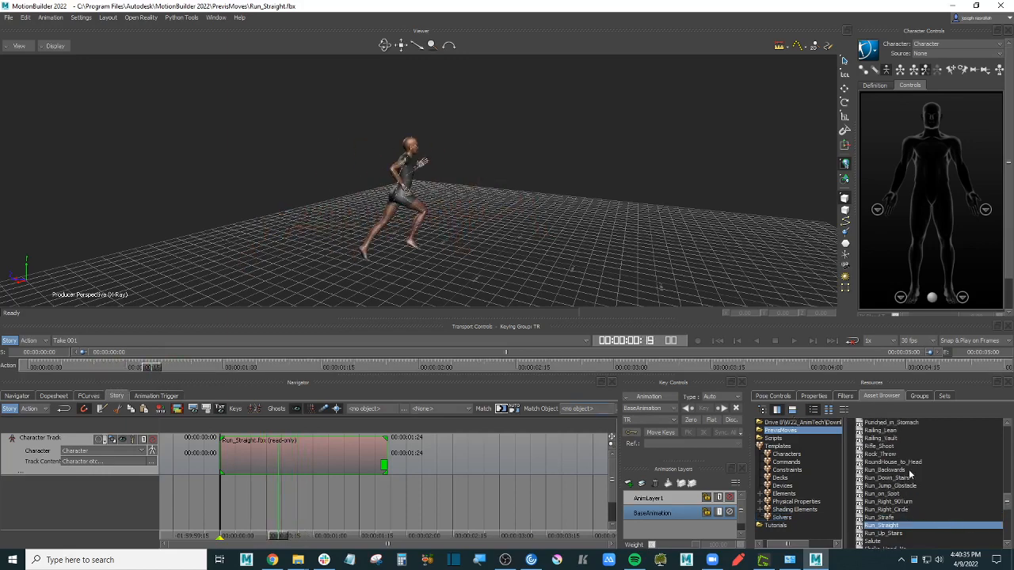
# Step: Add the Jump_Forwards motion behind the Run_Straight clip on the character track and scrub from the run into the jump
pyautogui.scroll(4, 896, 456)
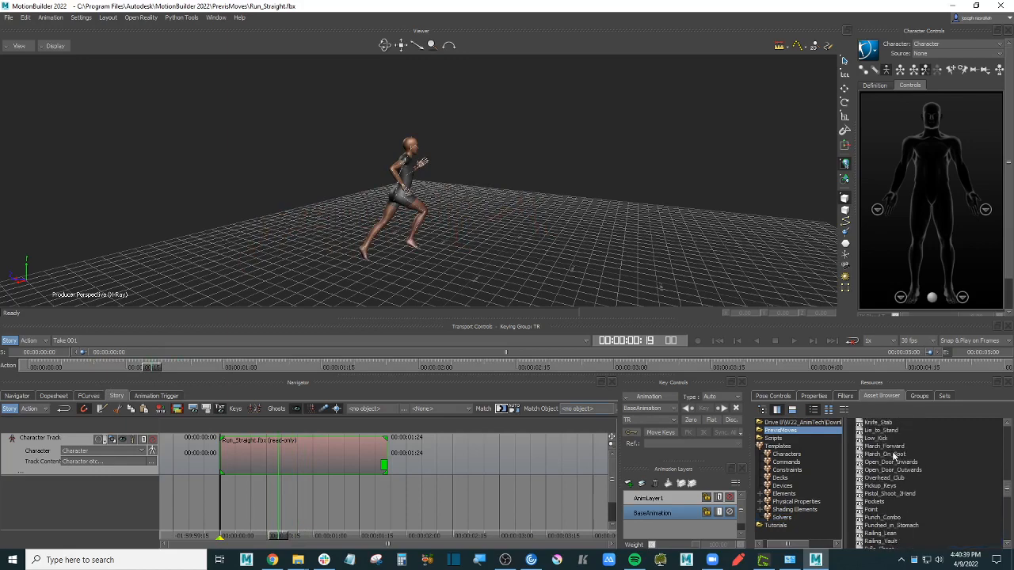
pyautogui.scroll(3, 893, 456)
pyautogui.moveTo(899, 448); pyautogui.dragTo(407, 453)
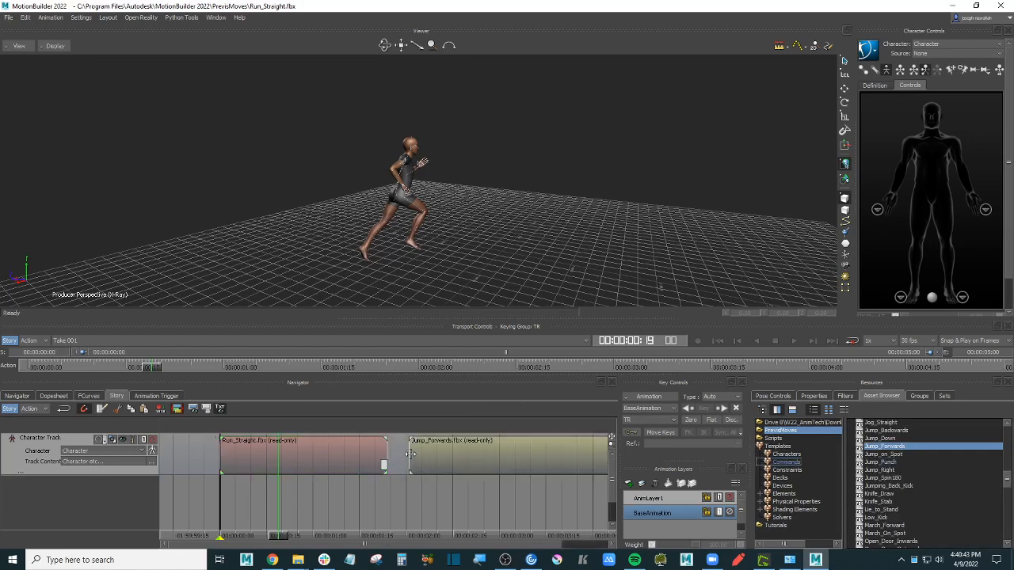
pyautogui.keyDown('ctrl'); pyautogui.moveTo(494, 496); pyautogui.dragTo(435, 494); pyautogui.keyUp('ctrl')
pyautogui.press('a')
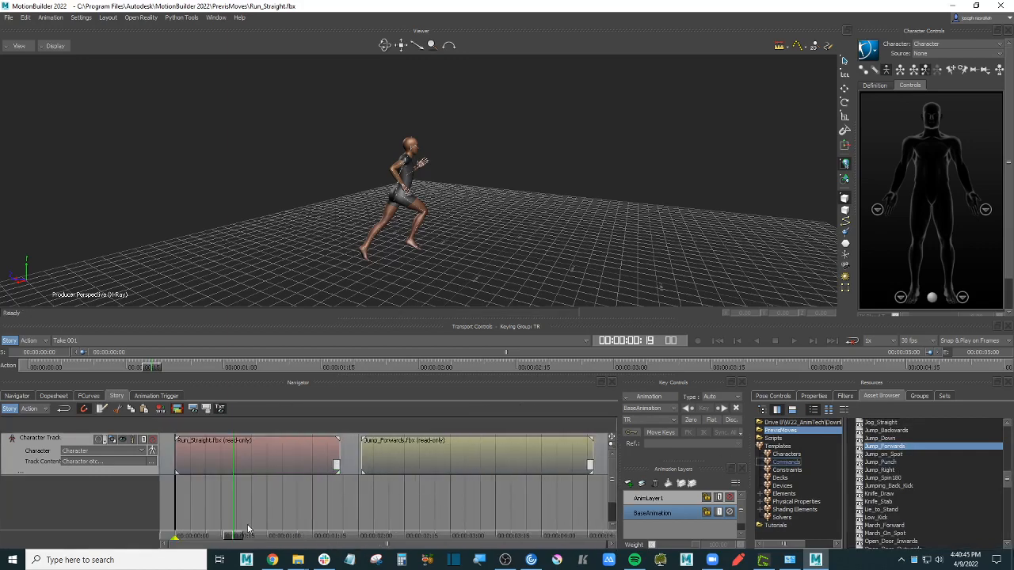
pyautogui.moveTo(233, 537); pyautogui.dragTo(412, 538)
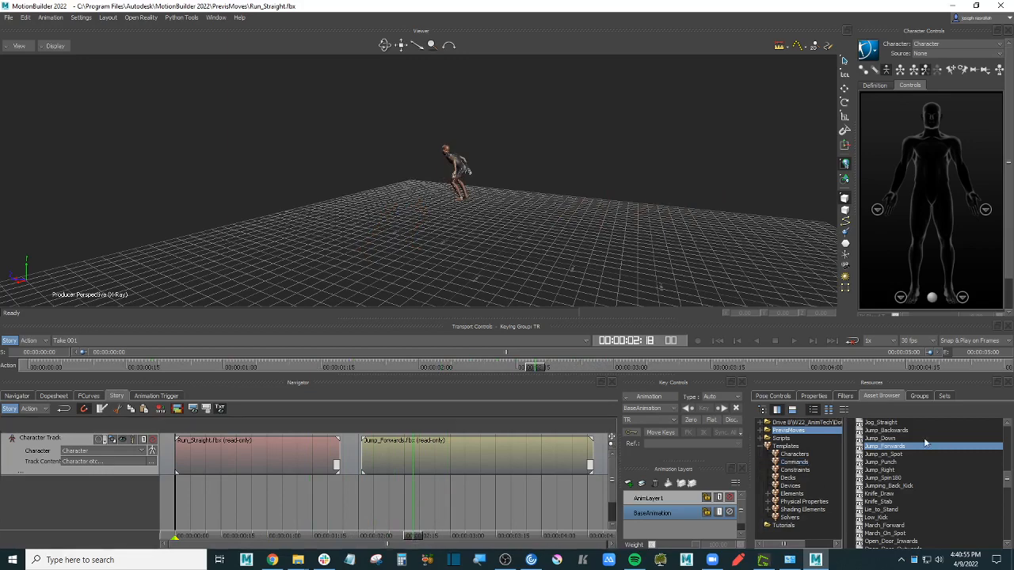
# Step: Split the Run_Straight clip with the razor at 00:00:00:17 on the character track
pyautogui.scroll(1, 918, 445)
pyautogui.moveTo(418, 530); pyautogui.dragTo(225, 516)
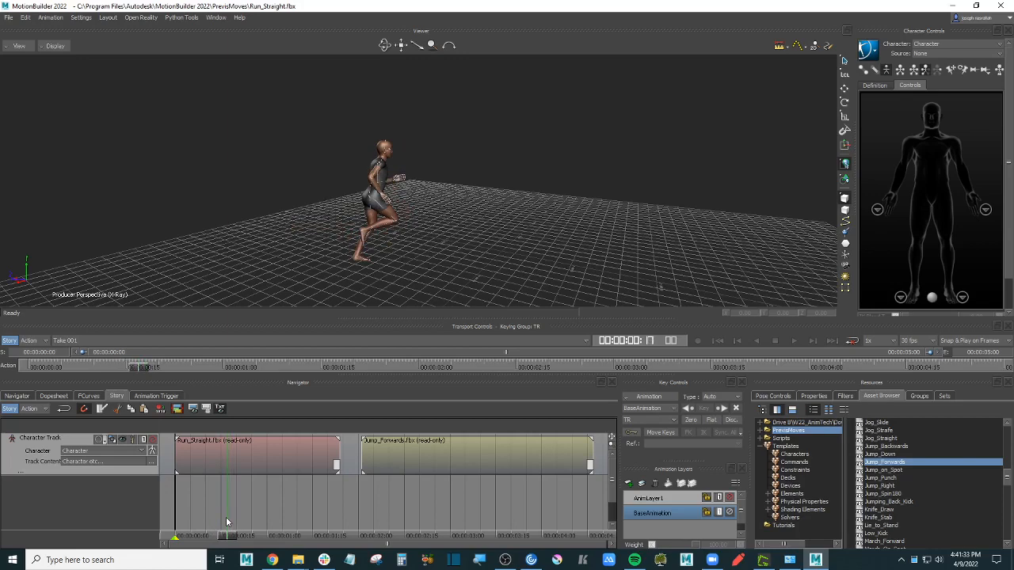
pyautogui.moveTo(226, 517)
pyautogui.mouseDown()
pyautogui.moveTo(202, 518)
pyautogui.moveTo(227, 516)
pyautogui.mouseUp()
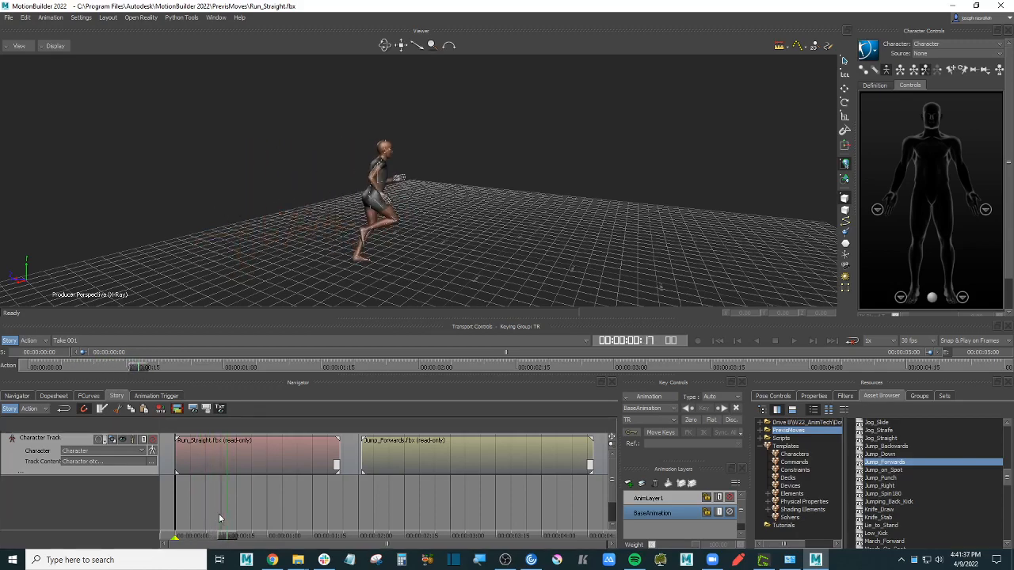
pyautogui.moveTo(480, 255)
pyautogui.keyDown('ctrl'); pyautogui.keyDown('shift'); pyautogui.mouseDown()
pyautogui.moveTo(454, 243)
pyautogui.moveTo(456, 258)
pyautogui.moveTo(494, 251)
pyautogui.moveTo(472, 252)
pyautogui.moveTo(481, 247)
pyautogui.mouseUp(); pyautogui.keyUp('shift'); pyautogui.keyUp('ctrl')
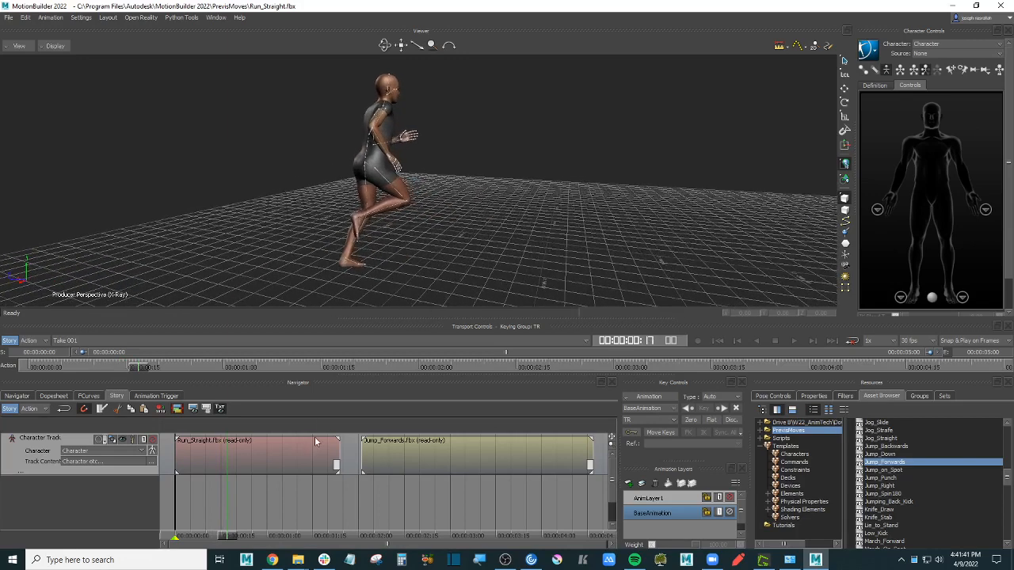
pyautogui.click(281, 452)
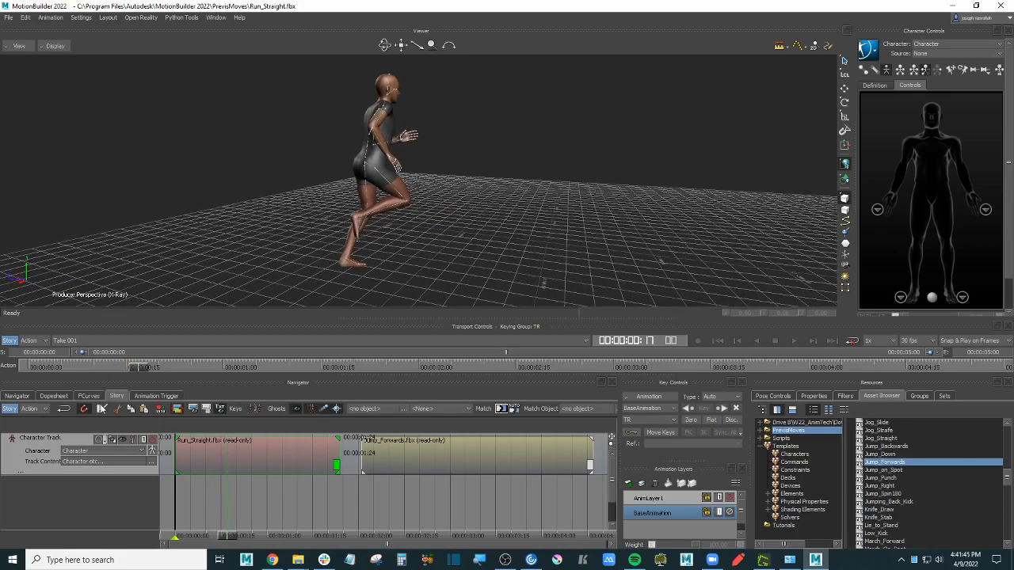
pyautogui.click(227, 450)
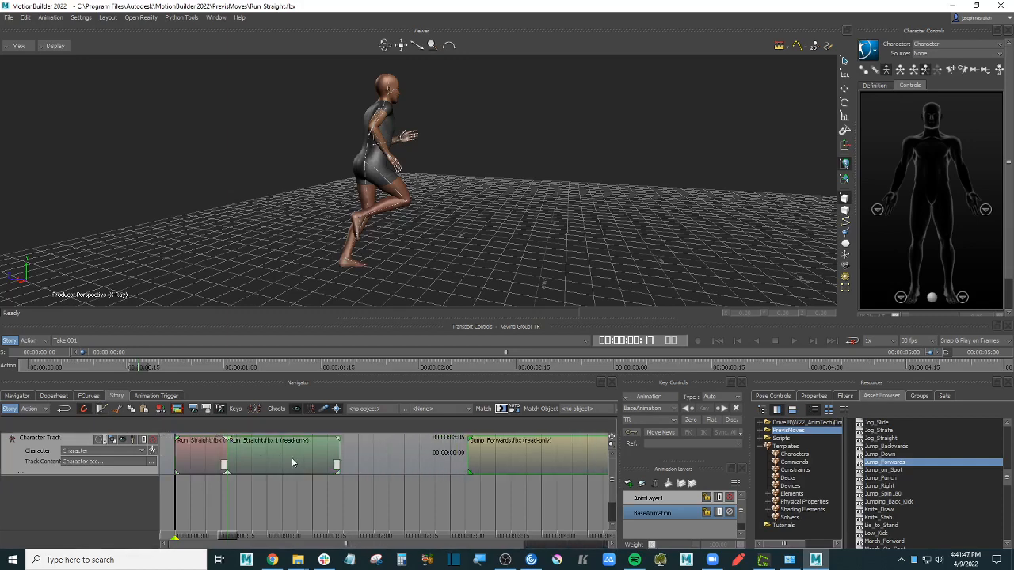
# Step: Place the Jump_Forwards clip directly behind the first run piece and move the second run piece to start at 00:00:03:23
pyautogui.moveTo(291, 457); pyautogui.dragTo(442, 456)
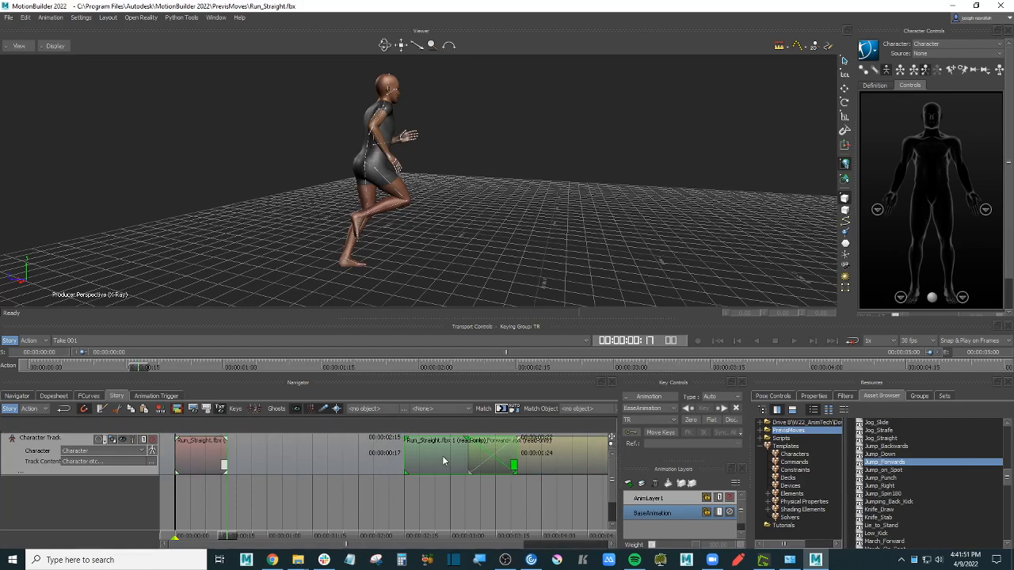
pyautogui.moveTo(555, 457); pyautogui.dragTo(328, 464)
pyautogui.moveTo(458, 459); pyautogui.dragTo(537, 454)
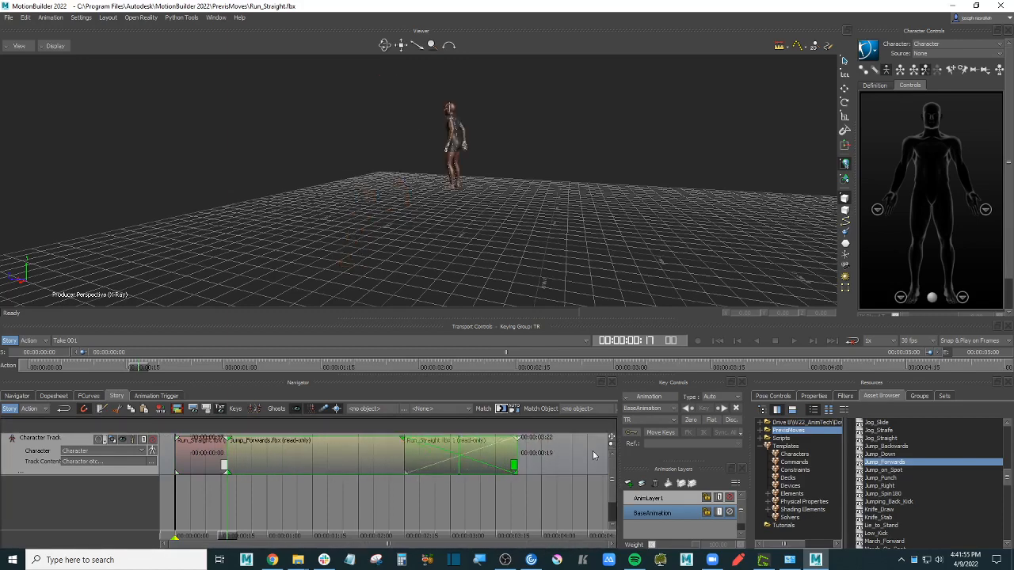
pyautogui.hotkey('ctrl', 'z')
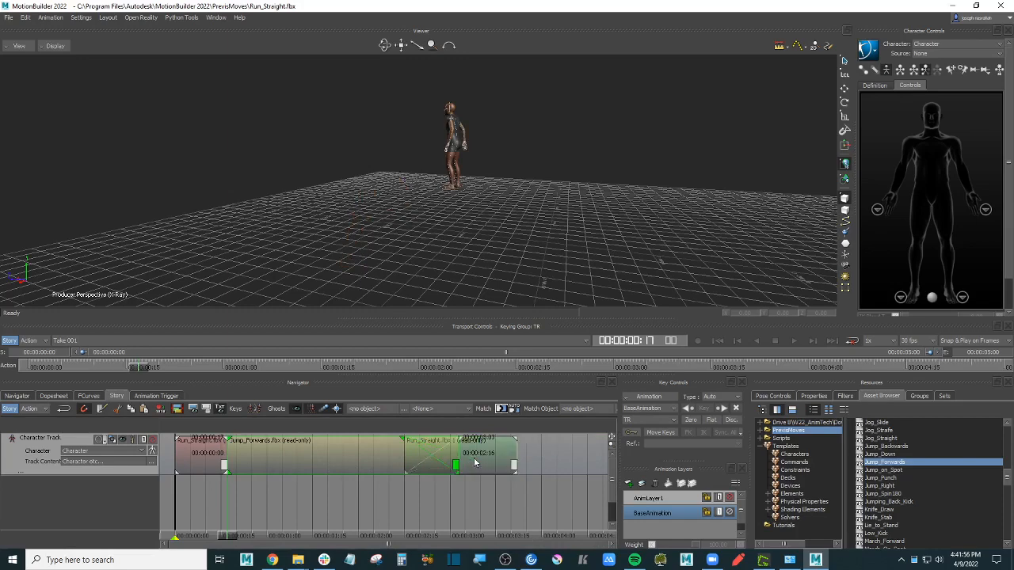
pyautogui.click(513, 448)
pyautogui.moveTo(492, 455); pyautogui.dragTo(606, 454)
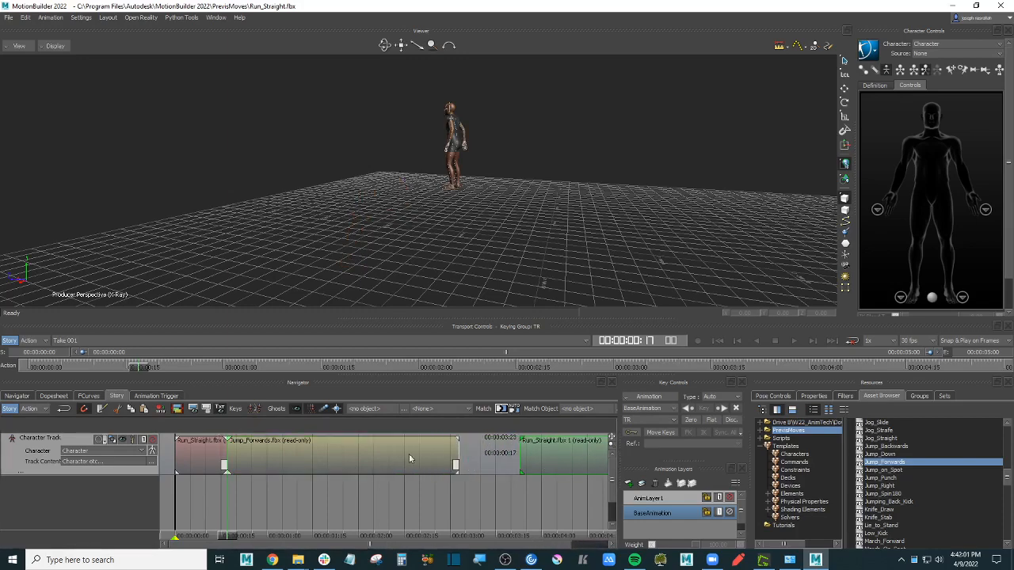
# Step: Trim the first 13 frames off the Jump_Forwards clip, keeping its start at 00:00:00:17, and scrub back to the end of the run
pyautogui.moveTo(234, 536)
pyautogui.mouseDown()
pyautogui.moveTo(208, 536)
pyautogui.moveTo(551, 533)
pyautogui.moveTo(308, 533)
pyautogui.moveTo(258, 527)
pyautogui.moveTo(236, 512)
pyautogui.moveTo(295, 508)
pyautogui.moveTo(234, 514)
pyautogui.moveTo(305, 514)
pyautogui.moveTo(256, 519)
pyautogui.moveTo(267, 517)
pyautogui.mouseUp()
pyautogui.click(251, 458)
pyautogui.moveTo(228, 451); pyautogui.dragTo(296, 457)
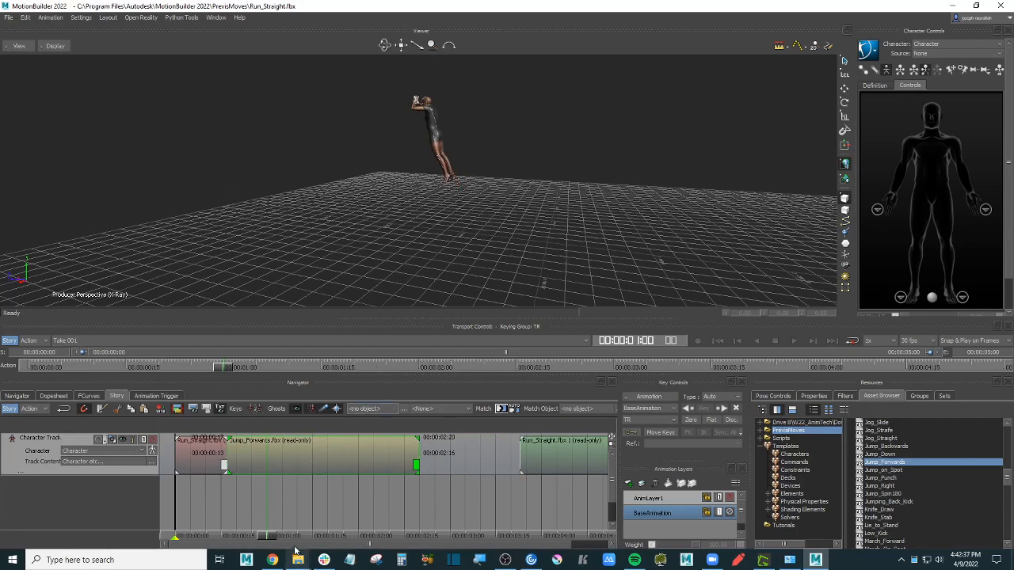
pyautogui.moveTo(266, 536); pyautogui.dragTo(221, 534)
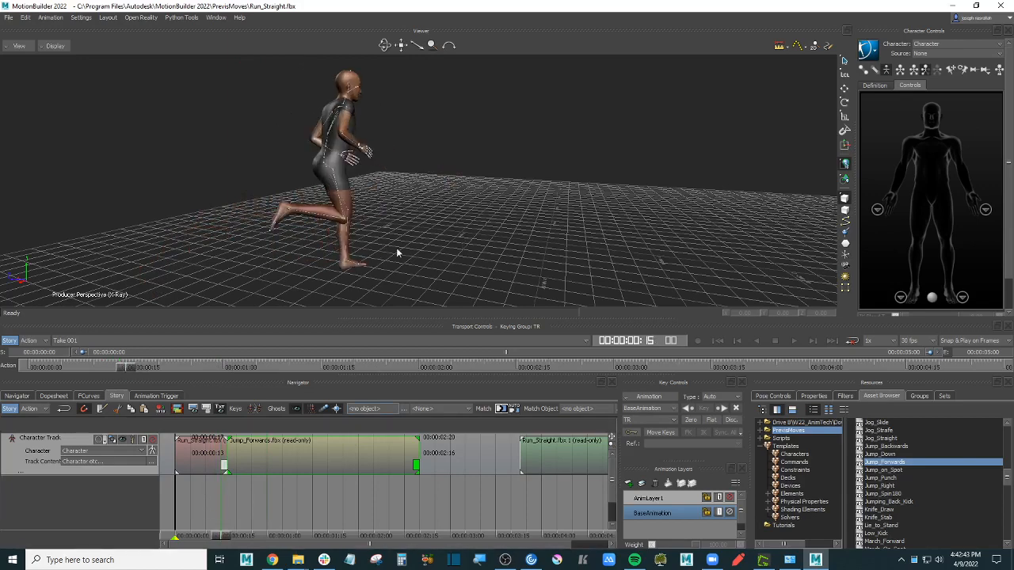
pyautogui.click(510, 562)
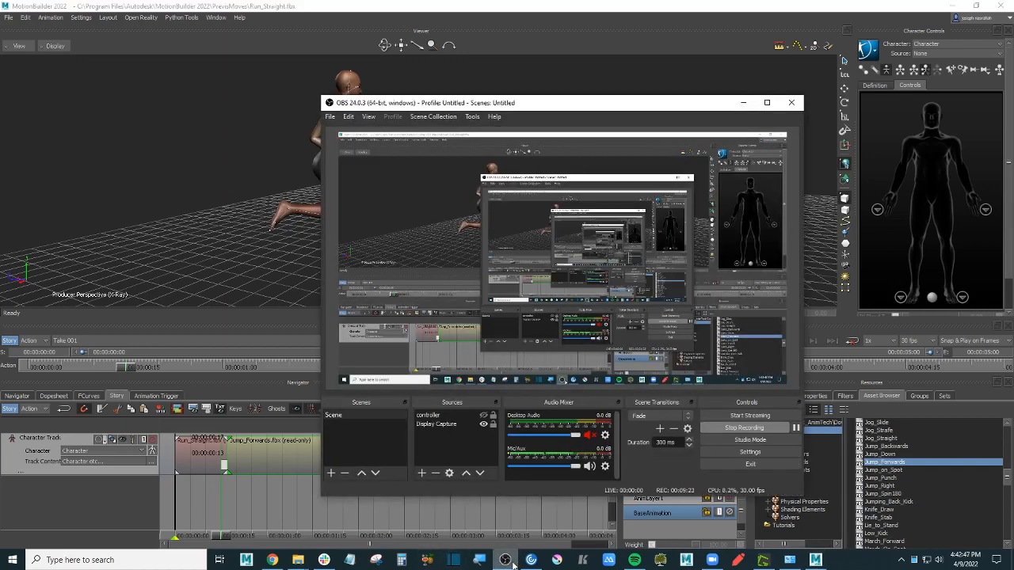
pyautogui.click(511, 562)
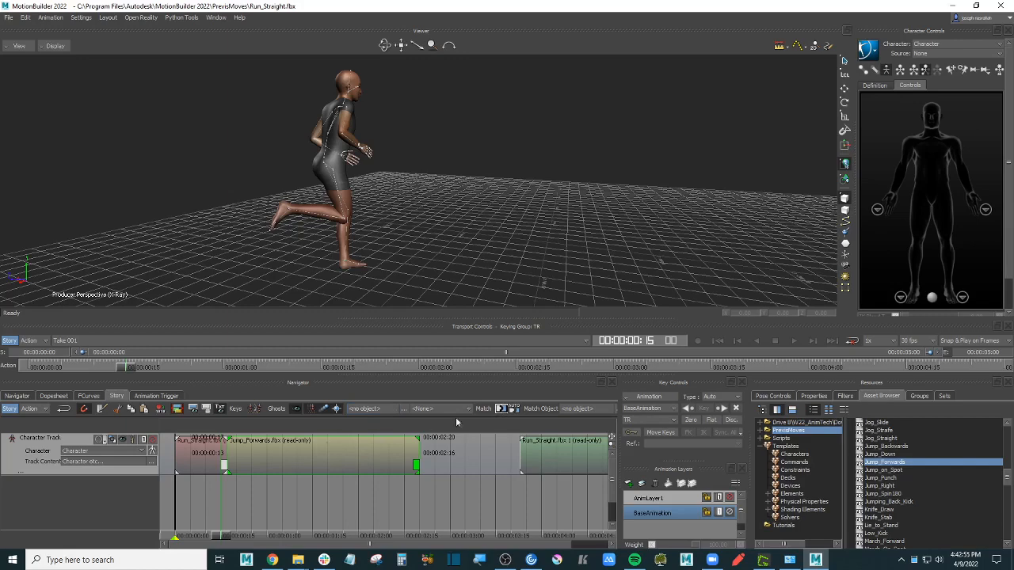
# Step: Match the Jump_Forwards clip to the previous clip by the Hips, at the end of the previous clip, with Gravity XZ translation
pyautogui.click(501, 410)
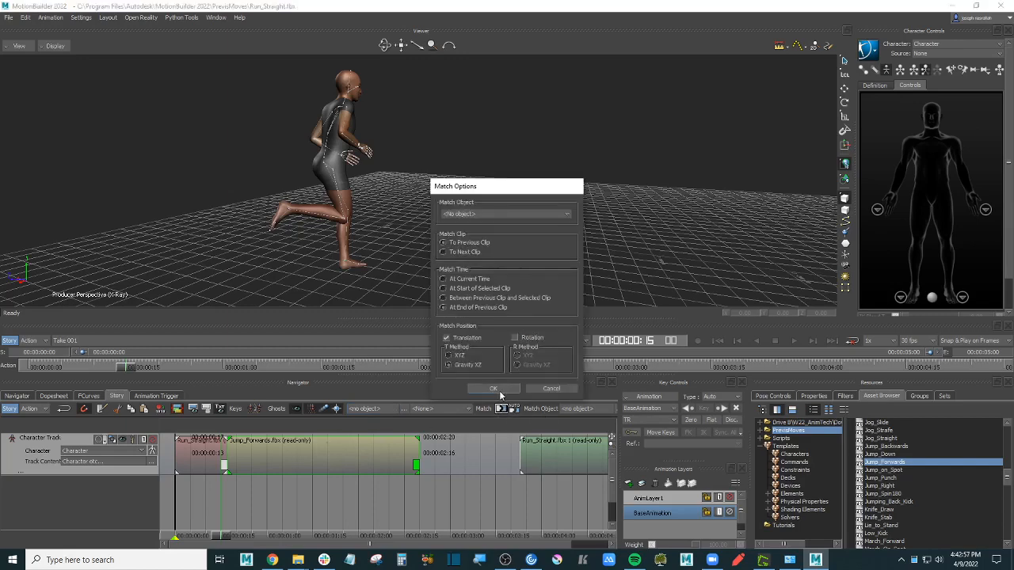
pyautogui.click(501, 212)
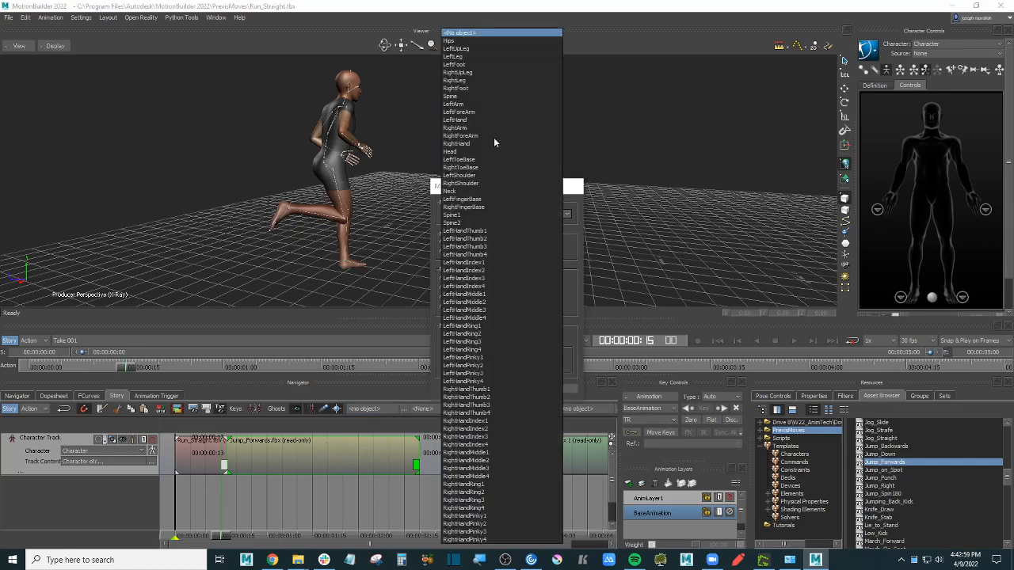
pyautogui.click(455, 41)
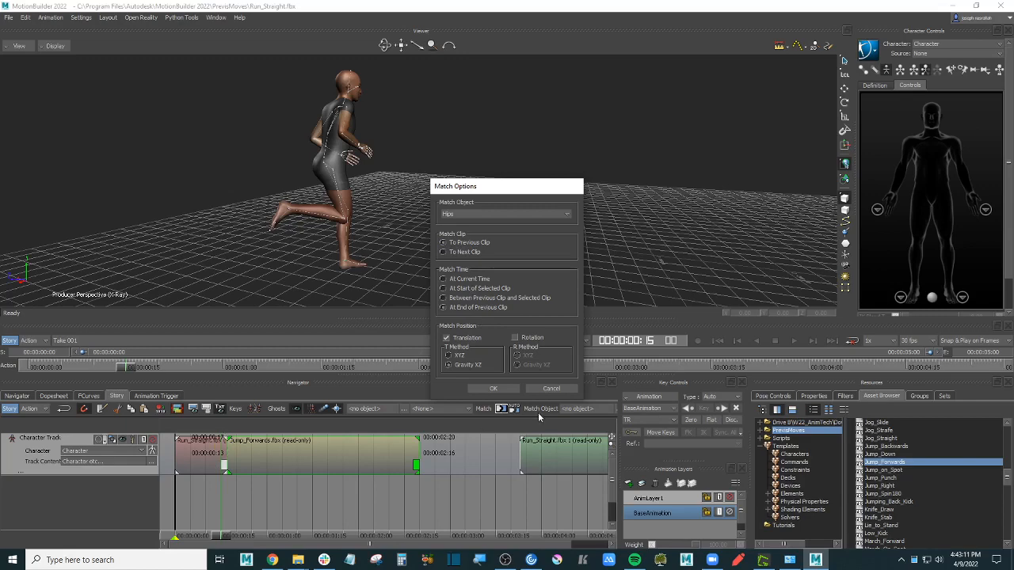
pyautogui.click(532, 339)
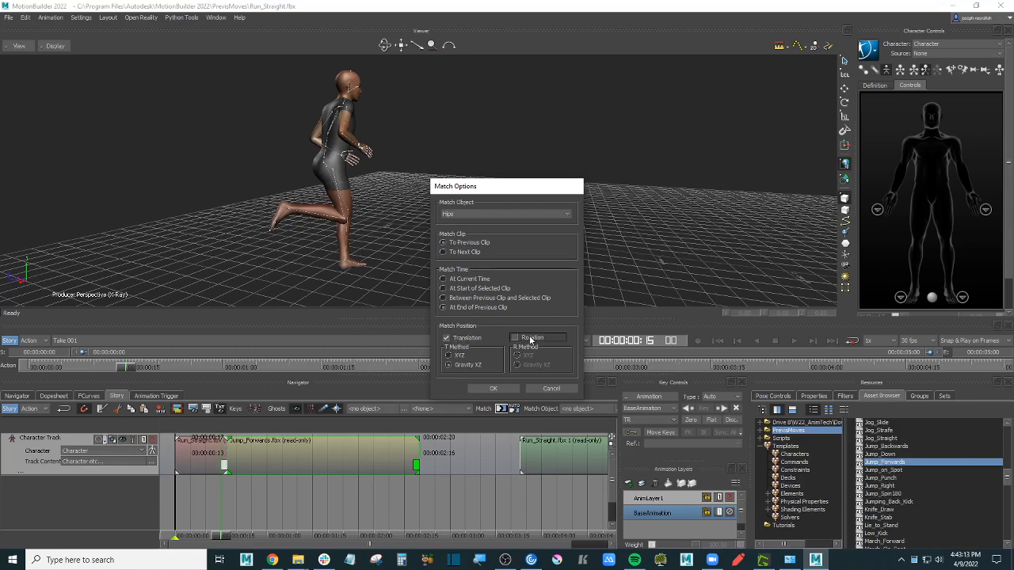
pyautogui.click(494, 389)
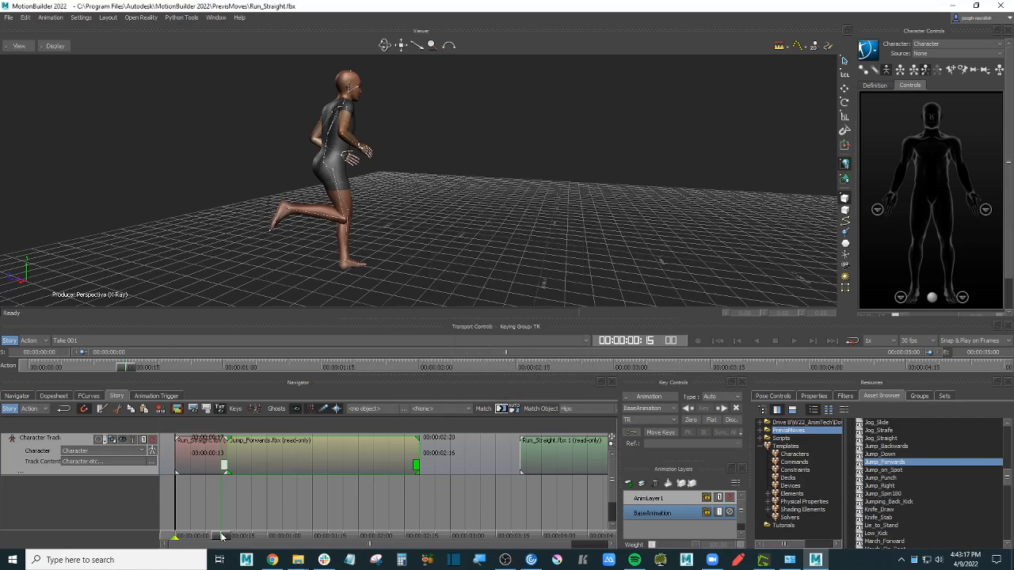
# Step: Scrub across the cut from the run into the jump and check the hip match from behind the character
pyautogui.moveTo(222, 536)
pyautogui.mouseDown()
pyautogui.moveTo(263, 537)
pyautogui.moveTo(226, 537)
pyautogui.mouseUp()
pyautogui.keyDown('ctrl'); pyautogui.keyDown('shift'); pyautogui.moveTo(402, 242); pyautogui.dragTo(500, 250); pyautogui.keyUp('shift'); pyautogui.keyUp('ctrl')
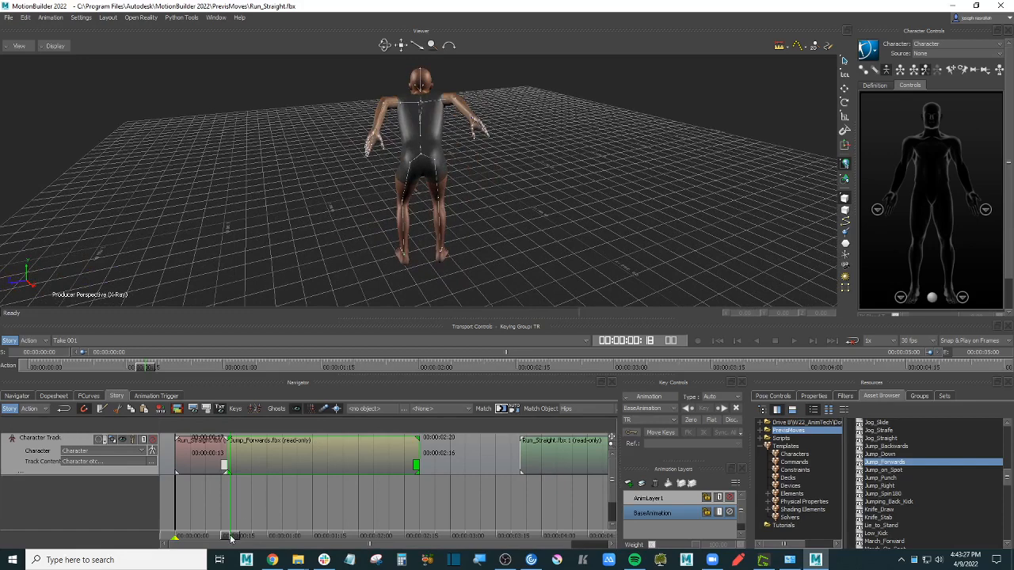
pyautogui.moveTo(230, 538)
pyautogui.mouseDown()
pyautogui.moveTo(211, 538)
pyautogui.moveTo(236, 538)
pyautogui.moveTo(225, 537)
pyautogui.mouseUp()
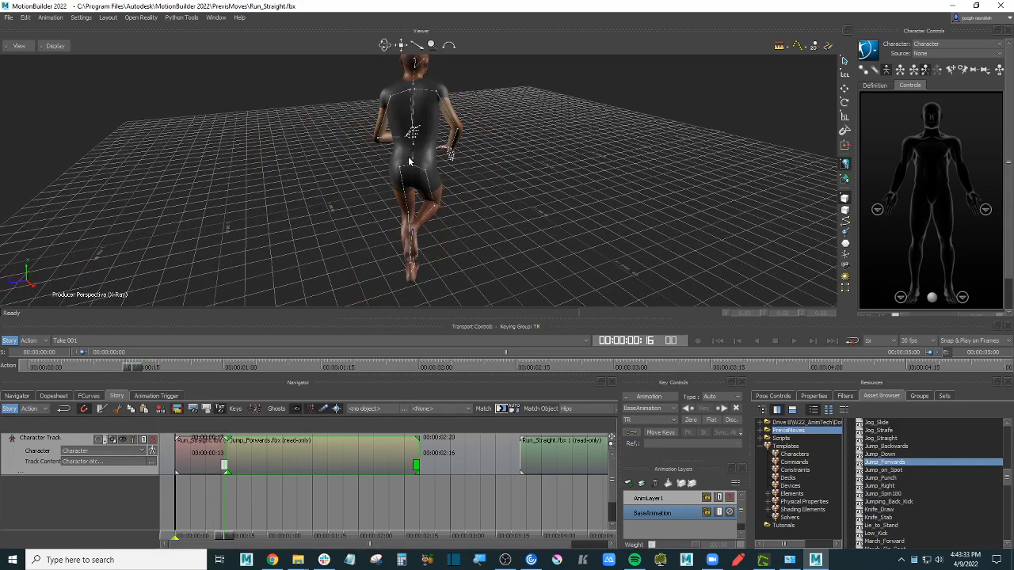
pyautogui.moveTo(222, 538); pyautogui.dragTo(234, 539)
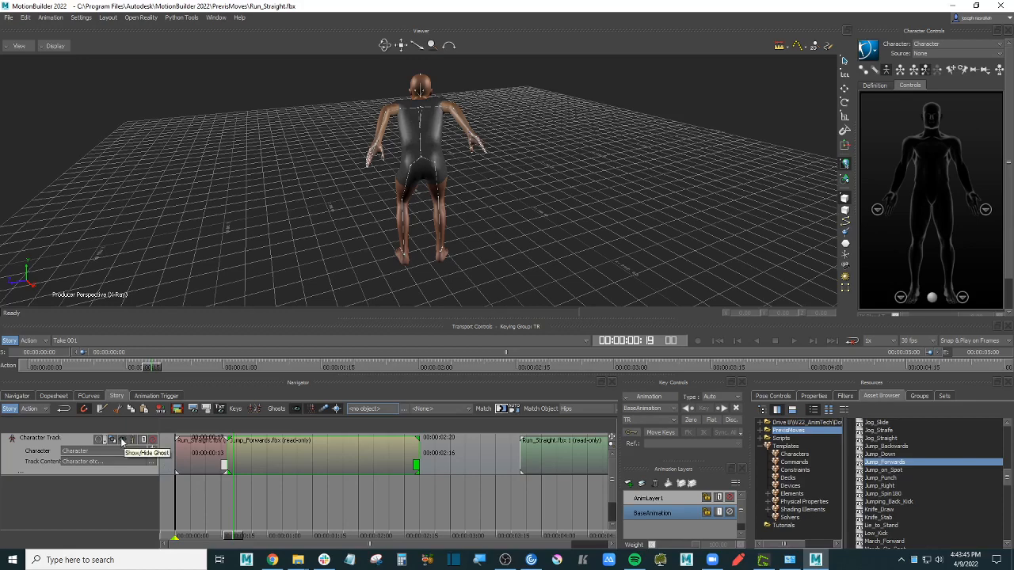
# Step: Show the character track's ghosts and examine them around the character from the side and behind
pyautogui.click(122, 441)
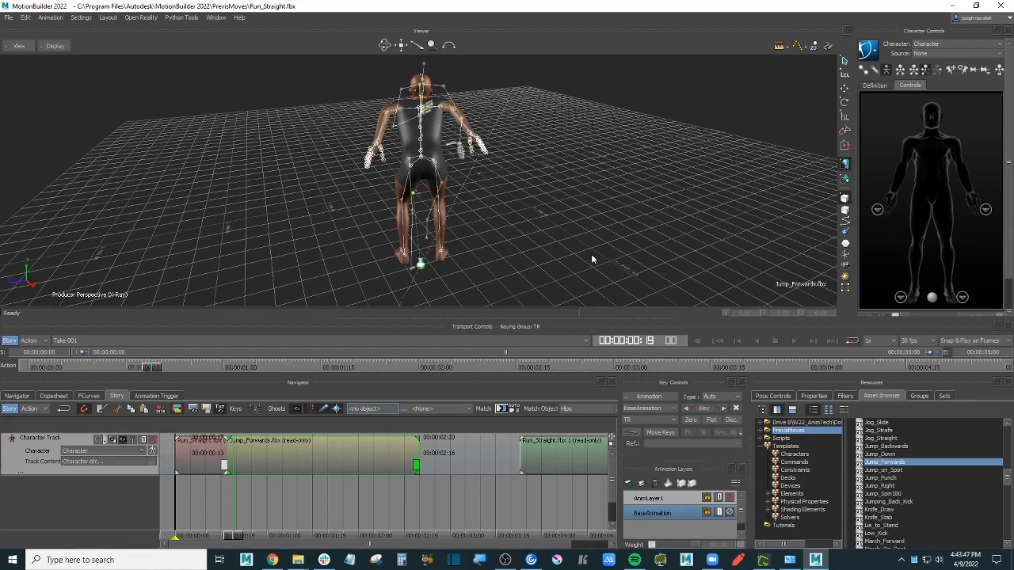
pyautogui.keyDown('ctrl'); pyautogui.keyDown('shift'); pyautogui.moveTo(580, 208); pyautogui.dragTo(493, 206); pyautogui.keyUp('shift'); pyautogui.keyUp('ctrl')
pyautogui.keyDown('ctrl'); pyautogui.keyDown('shift'); pyautogui.moveTo(476, 132); pyautogui.dragTo(474, 150); pyautogui.keyUp('shift'); pyautogui.keyUp('ctrl')
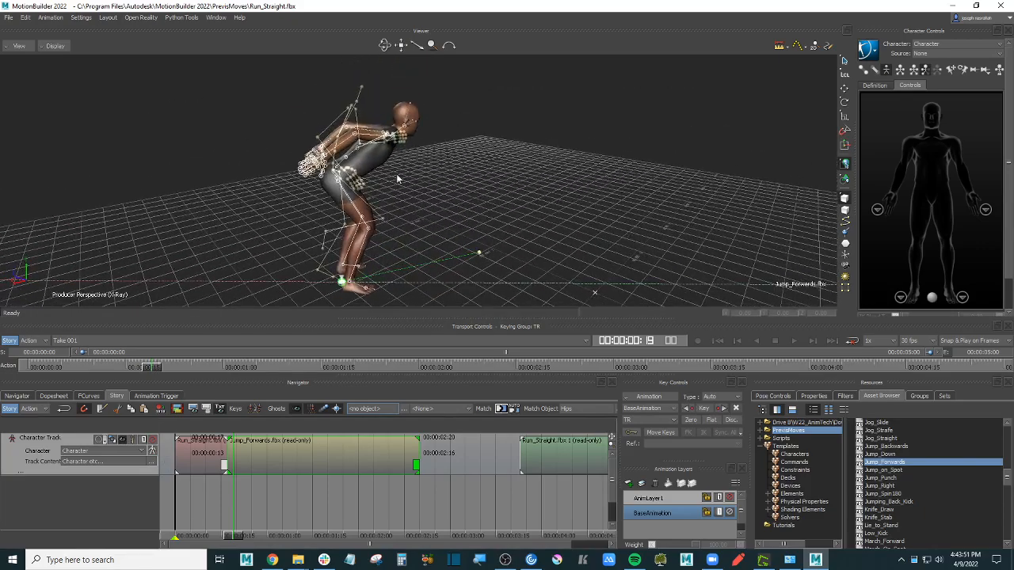
pyautogui.keyDown('ctrl'); pyautogui.keyDown('shift'); pyautogui.moveTo(397, 179); pyautogui.dragTo(490, 193); pyautogui.keyUp('shift'); pyautogui.keyUp('ctrl')
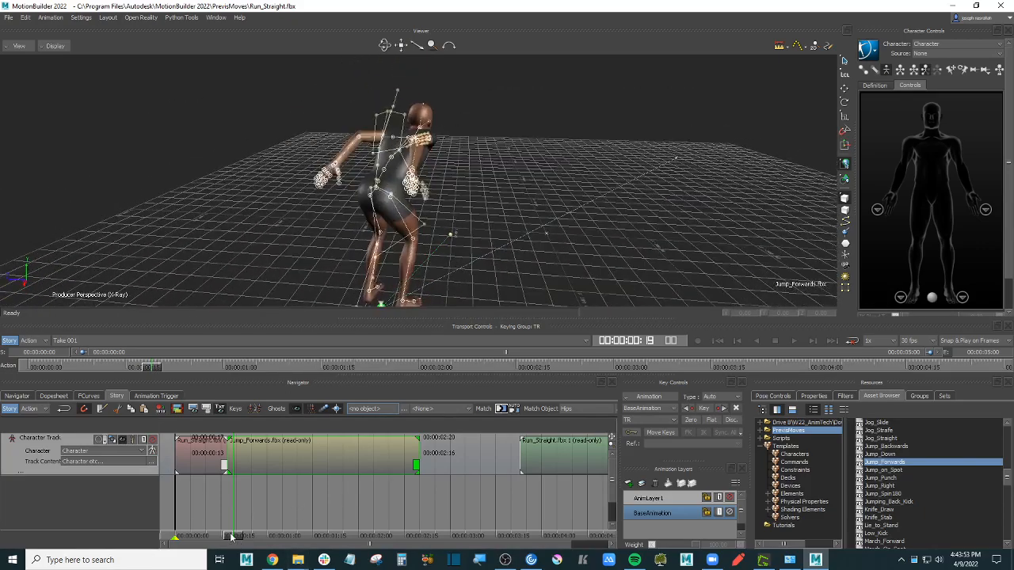
# Step: Select each of the three clips and scrub through the whole sequence to compare the character with the clips' ghosts
pyautogui.moveTo(231, 537); pyautogui.dragTo(208, 540)
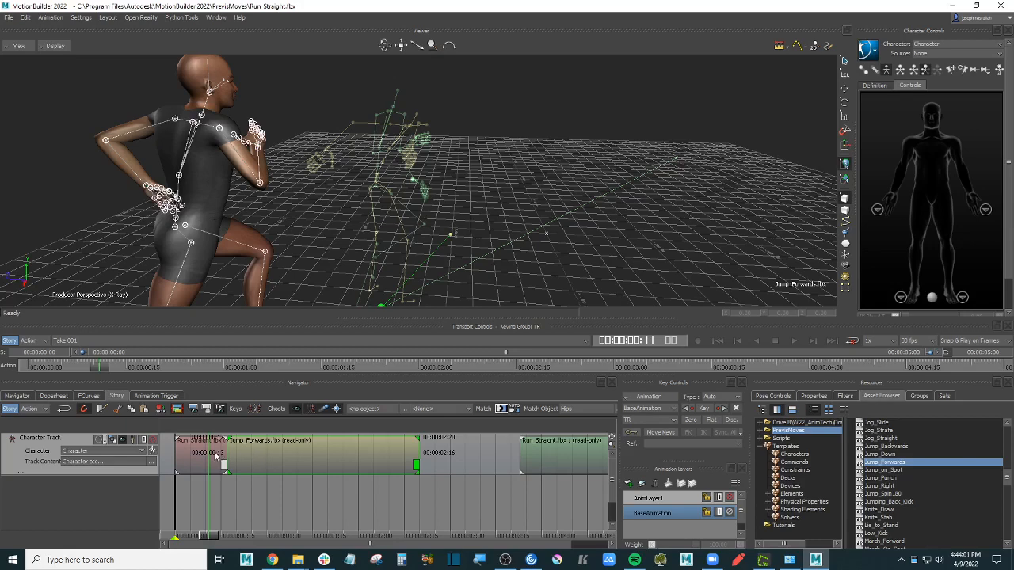
pyautogui.click(189, 454)
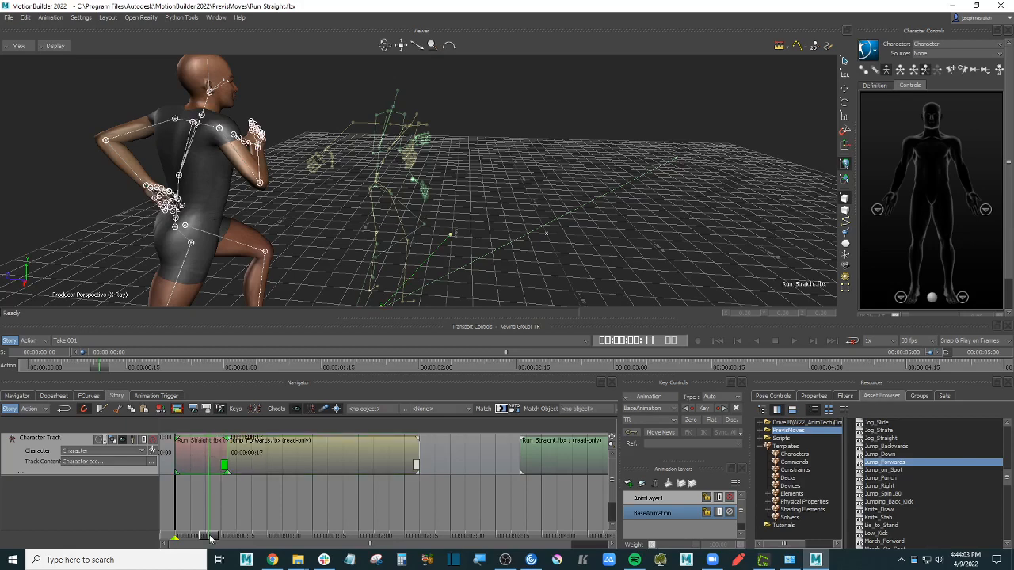
pyautogui.moveTo(210, 538); pyautogui.dragTo(314, 539)
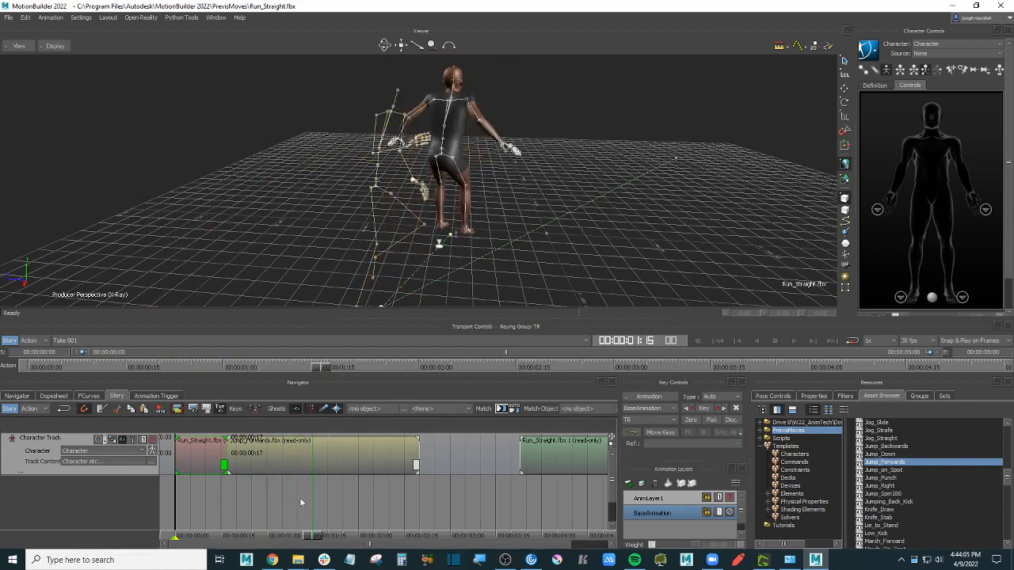
pyautogui.click(301, 450)
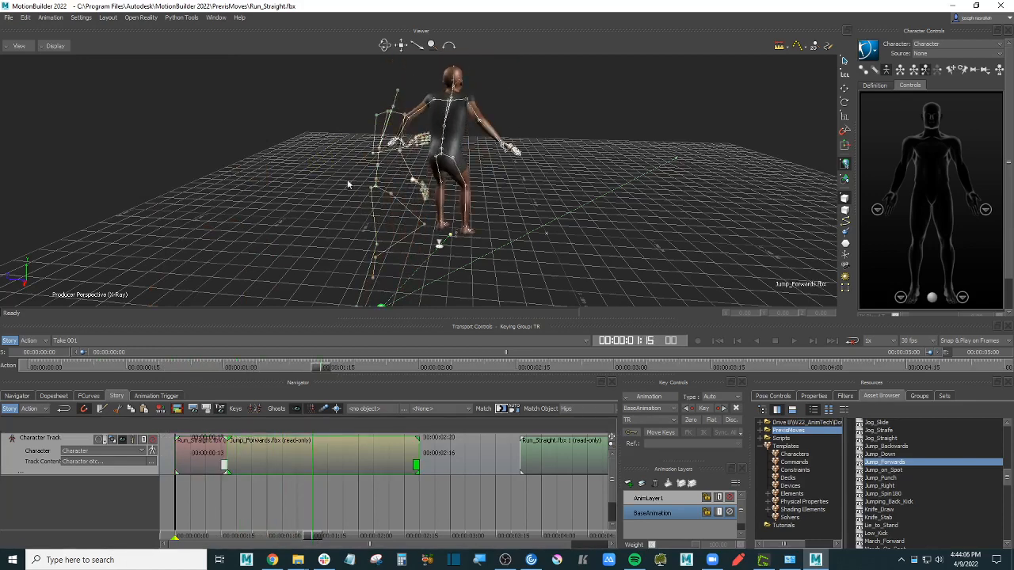
pyautogui.click(589, 453)
pyautogui.moveTo(317, 537); pyautogui.dragTo(596, 516)
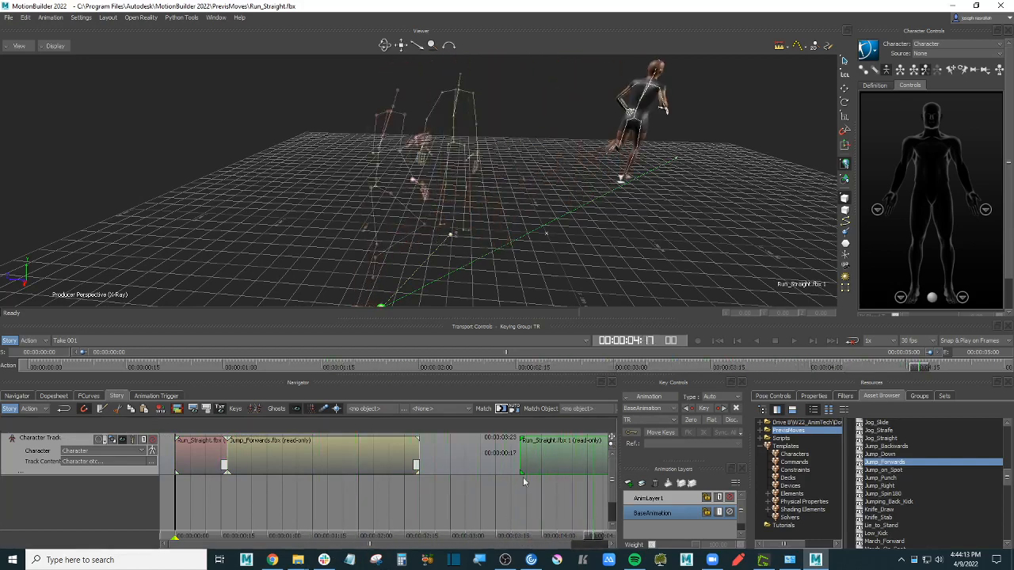
pyautogui.keyDown('ctrl'); pyautogui.moveTo(488, 491); pyautogui.dragTo(399, 516); pyautogui.keyUp('ctrl')
pyautogui.moveTo(535, 509)
pyautogui.keyDown('ctrl'); pyautogui.mouseDown()
pyautogui.moveTo(450, 510)
pyautogui.moveTo(536, 539)
pyautogui.moveTo(480, 538)
pyautogui.mouseUp(); pyautogui.keyUp('ctrl')
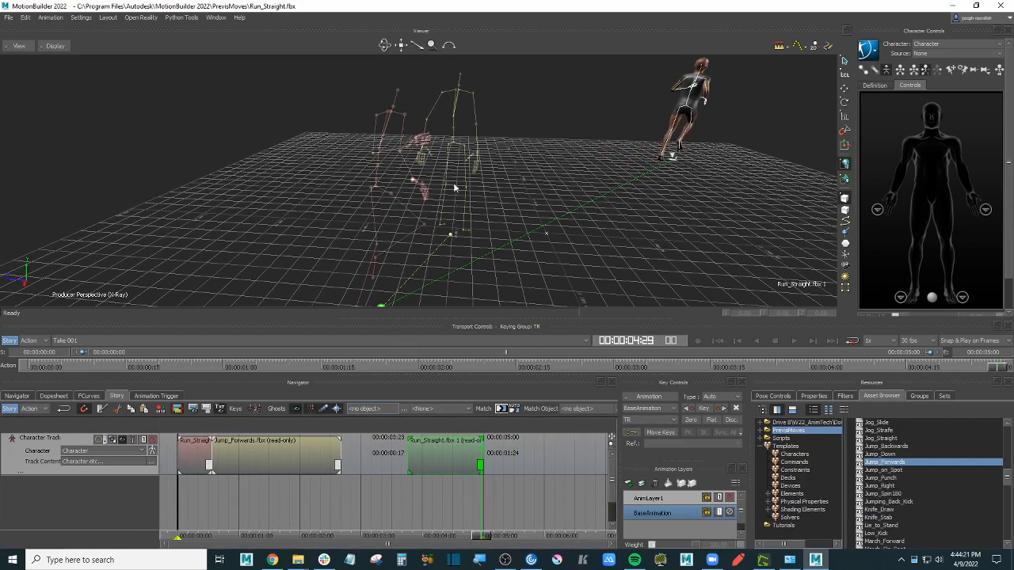
pyautogui.keyDown('alt'); pyautogui.moveTo(628, 277); pyautogui.dragTo(638, 250); pyautogui.keyUp('alt')
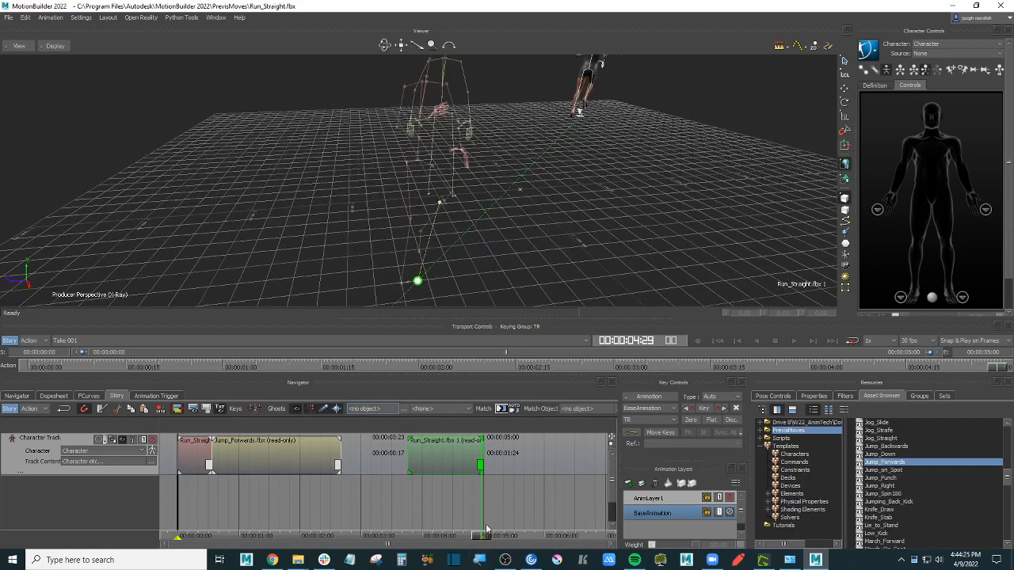
pyautogui.moveTo(482, 537); pyautogui.dragTo(206, 531)
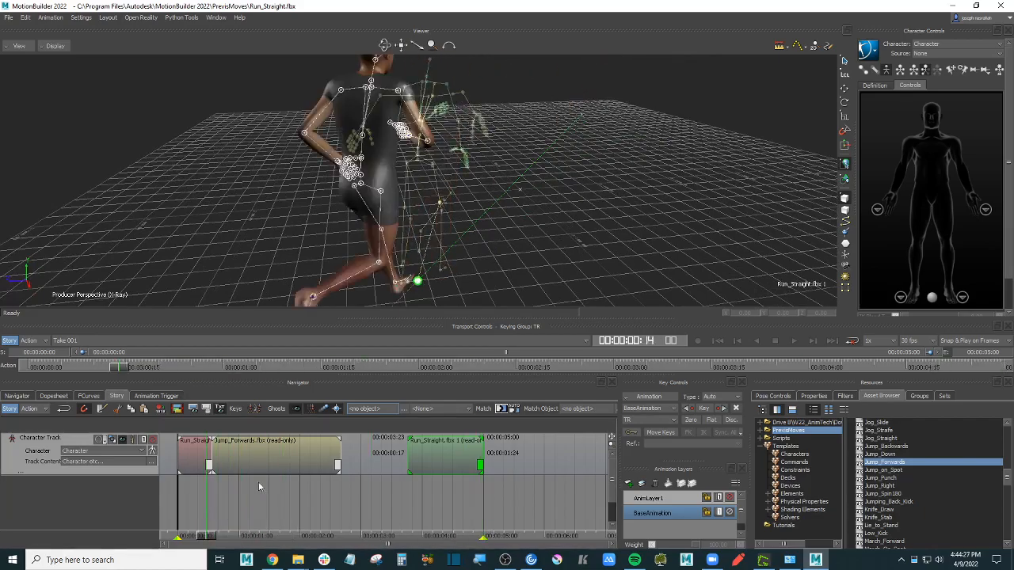
# Step: Select the Jump_Forwards clip and set the viewer to display models only
pyautogui.keyDown('alt'); pyautogui.moveTo(458, 190); pyautogui.dragTo(574, 250); pyautogui.keyUp('alt')
pyautogui.click(283, 454)
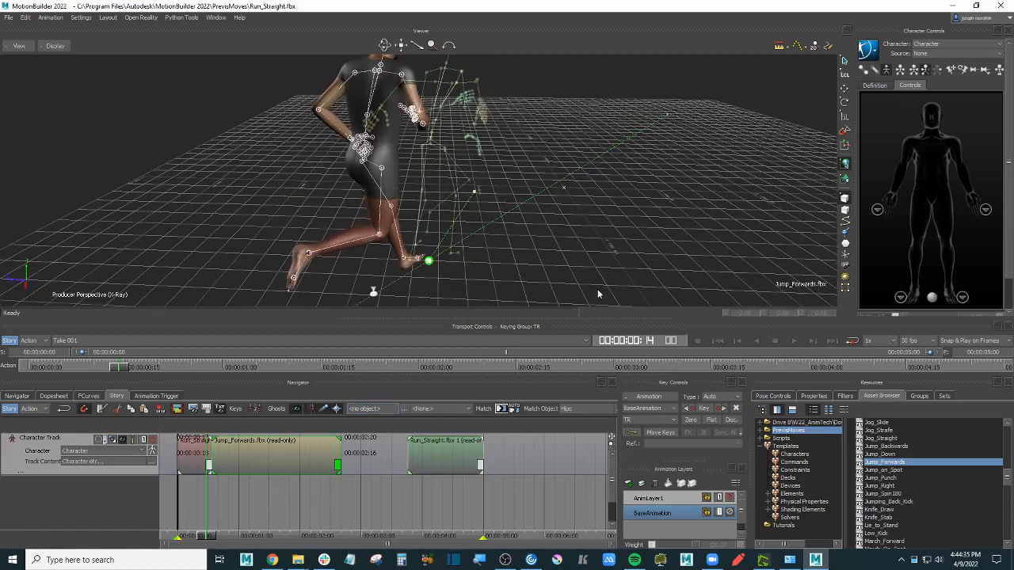
pyautogui.click(55, 46)
pyautogui.click(86, 75)
pyautogui.keyDown('alt'); pyautogui.moveTo(557, 242); pyautogui.dragTo(531, 208); pyautogui.keyUp('alt')
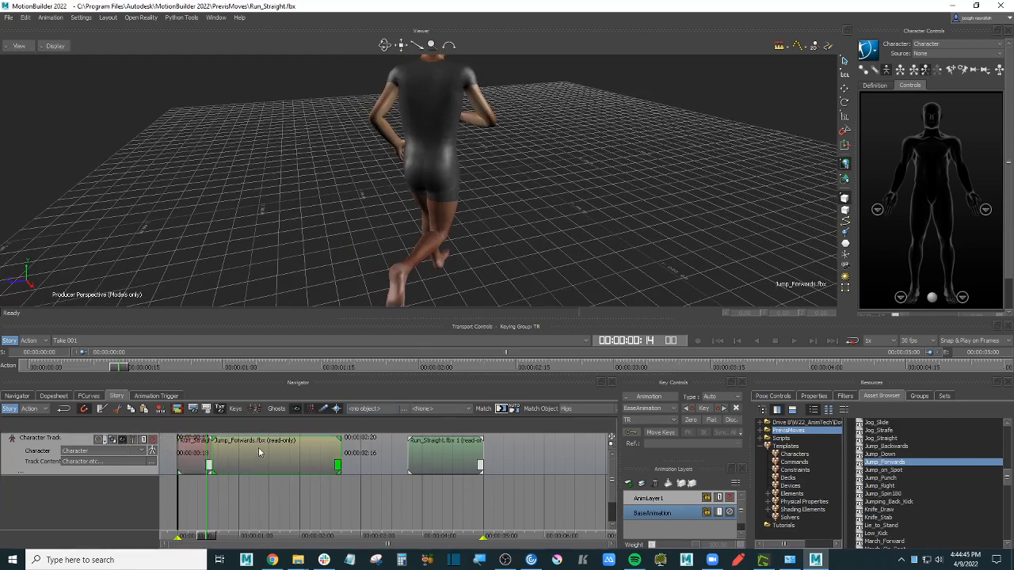
# Step: Show the translation and rotation manipulators for the Jump_Forwards clip and compare its pivot with the first Run_Straight clip's pivot
pyautogui.click(844, 88)
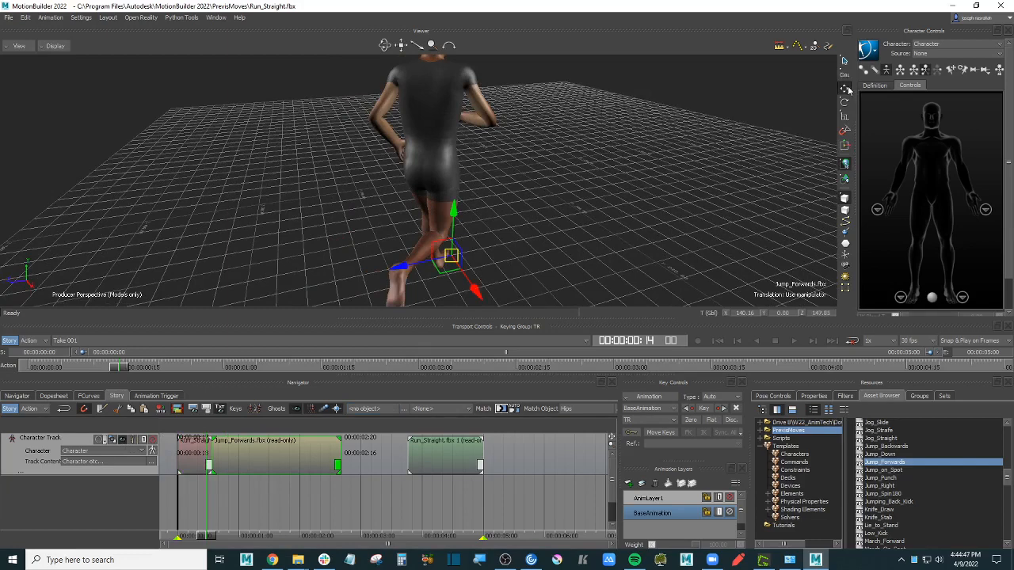
pyautogui.click(845, 102)
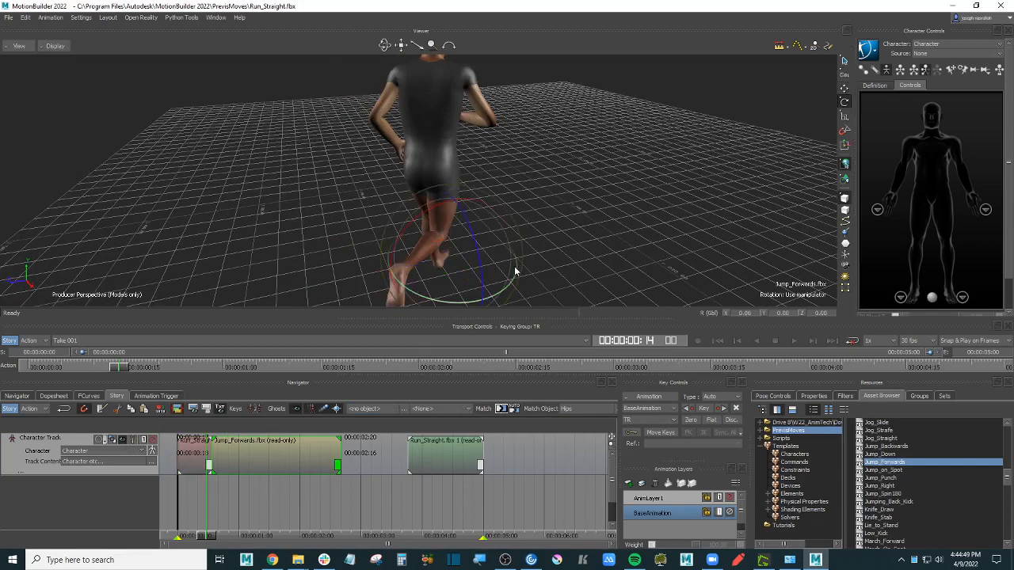
pyautogui.click(191, 451)
pyautogui.scroll(-5, 651, 180)
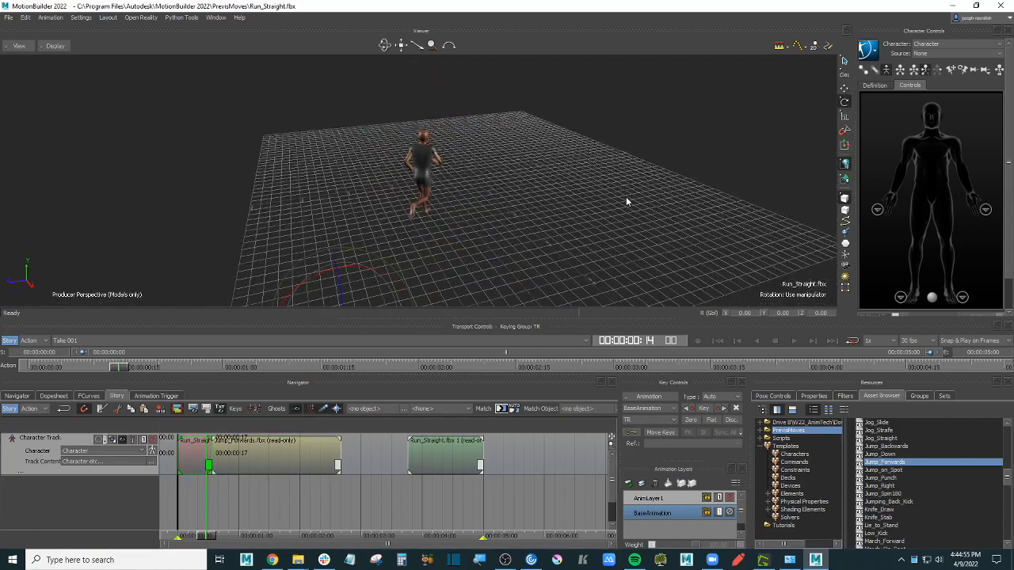
pyautogui.scroll(2, 625, 196)
pyautogui.scroll(-3, 625, 197)
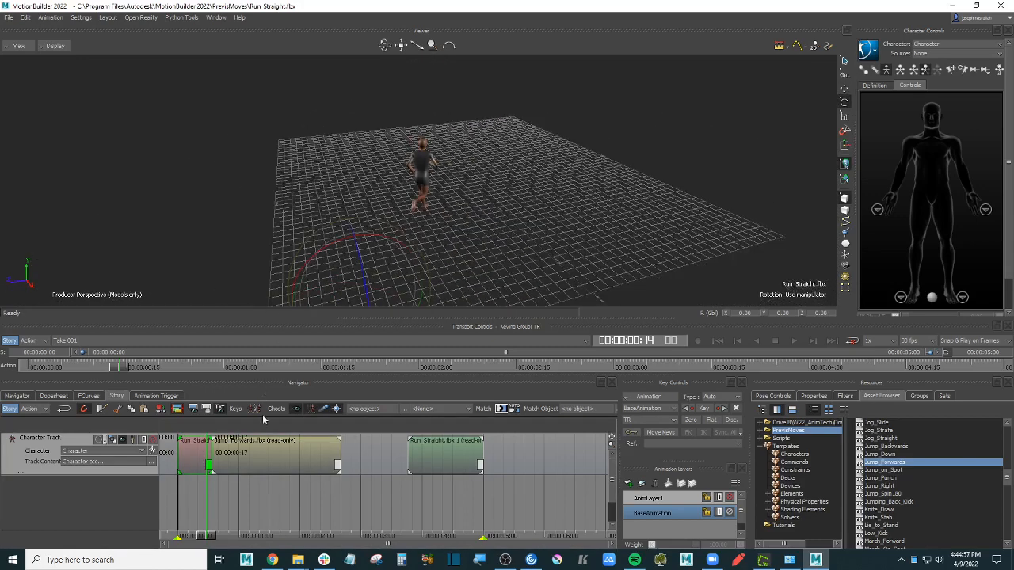
# Step: Set the viewer to X-Ray display to show the clip pivots and paths around the character from the side
pyautogui.click(52, 46)
pyautogui.click(64, 68)
pyautogui.keyDown('alt'); pyautogui.moveTo(473, 224); pyautogui.dragTo(527, 212); pyautogui.keyUp('alt')
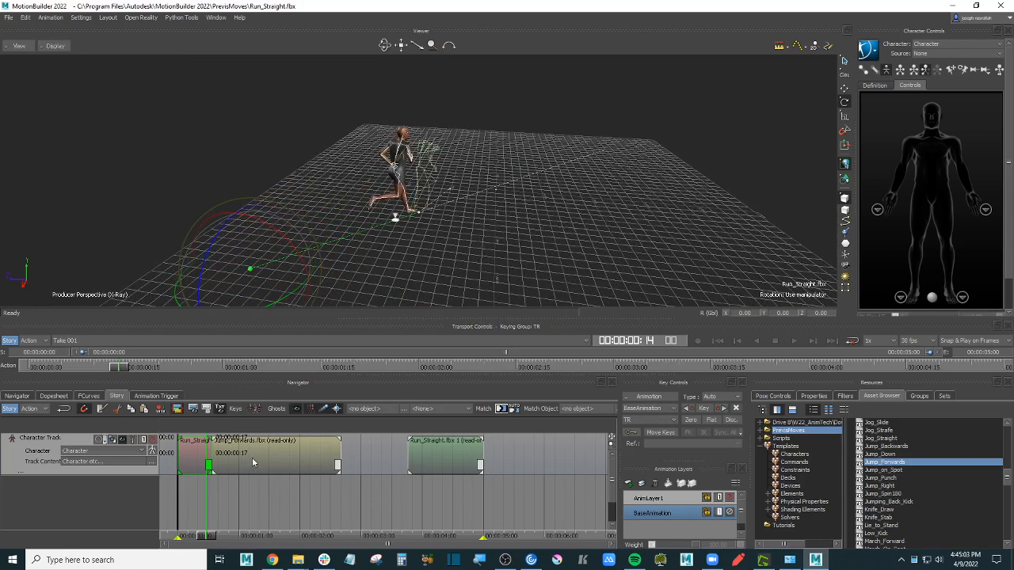
# Step: Try to rotate the Jump_Forwards clip just after the cut from the run, and undo the rotation
pyautogui.click(266, 457)
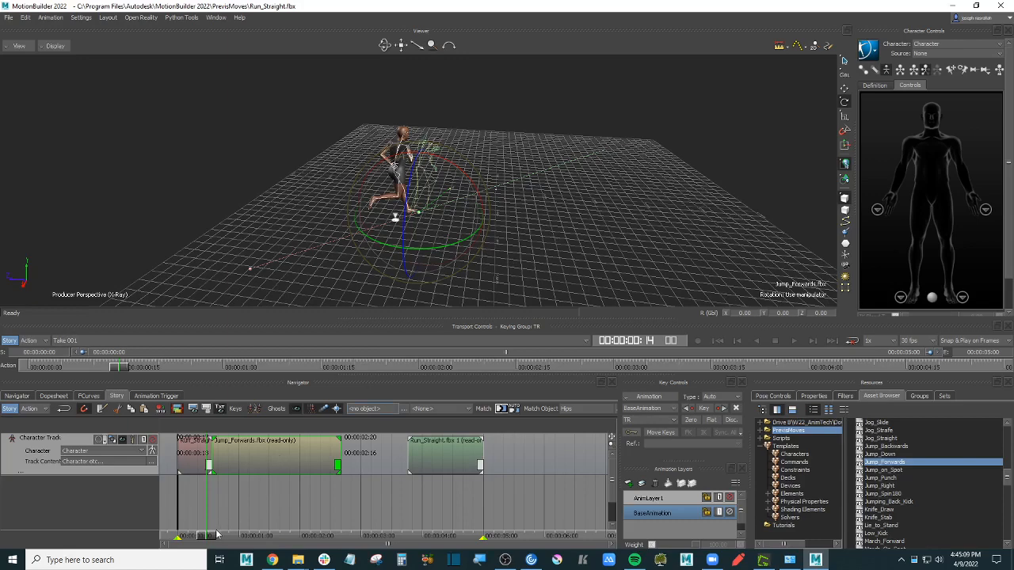
pyautogui.moveTo(218, 535); pyautogui.dragTo(214, 536)
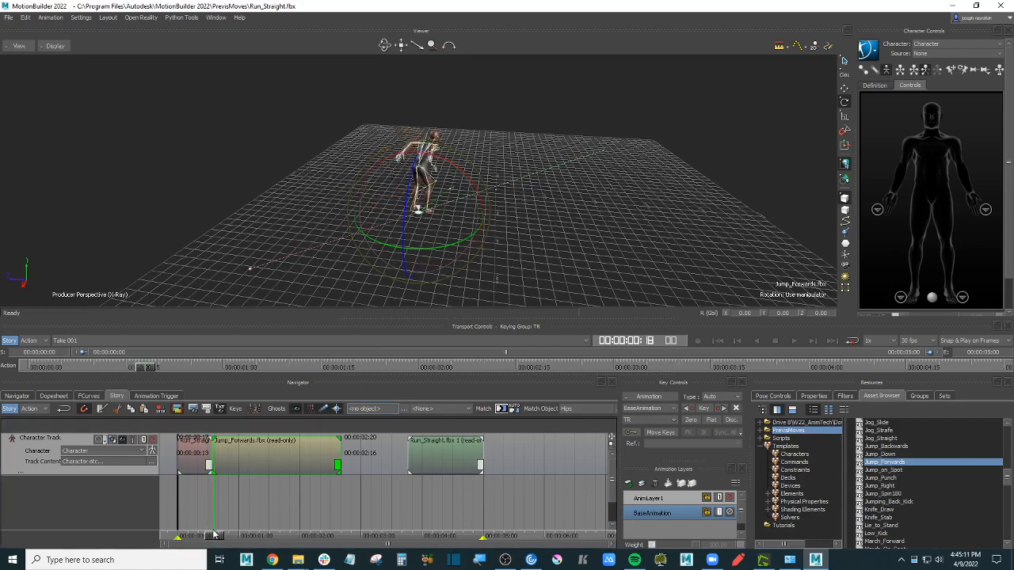
pyautogui.moveTo(442, 262)
pyautogui.mouseDown()
pyautogui.moveTo(454, 246)
pyautogui.moveTo(436, 252)
pyautogui.mouseUp()
pyautogui.hotkey('ctrl', 'z')
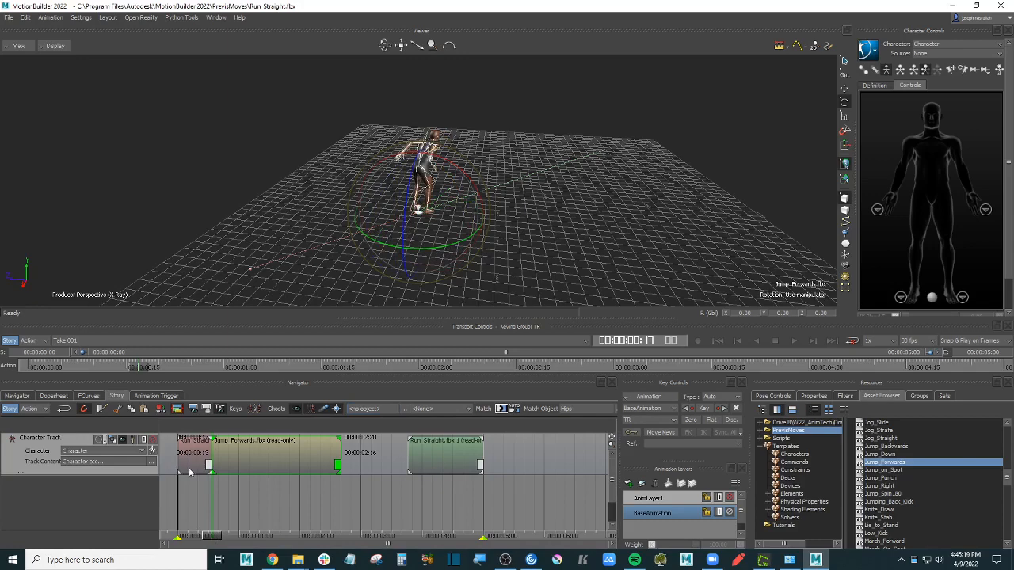
# Step: Frame all clips in the Story timeline, compare the run and jump clips' pivots, and scrub across their cut
pyautogui.click(182, 463)
pyautogui.press('a')
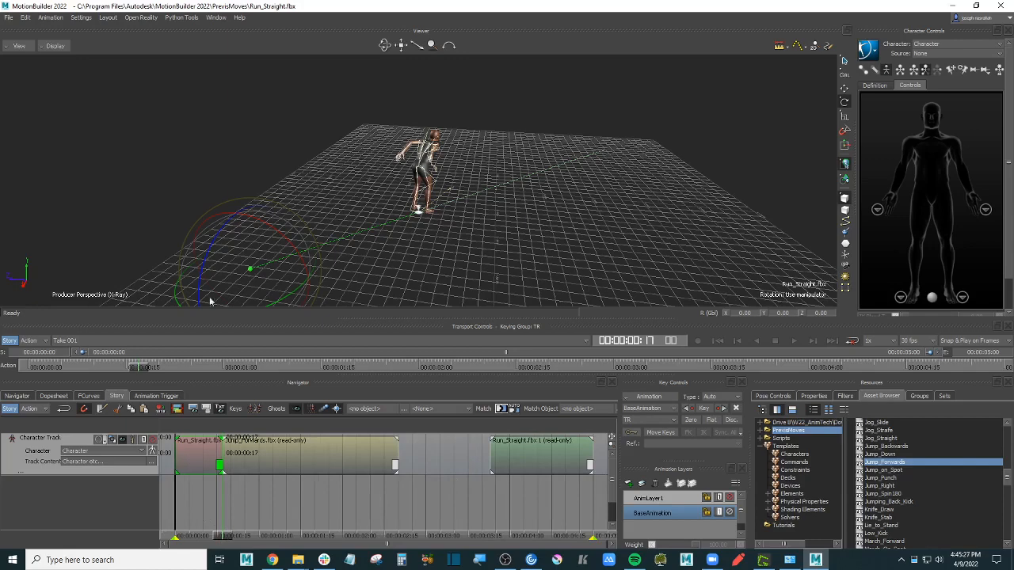
pyautogui.click(232, 453)
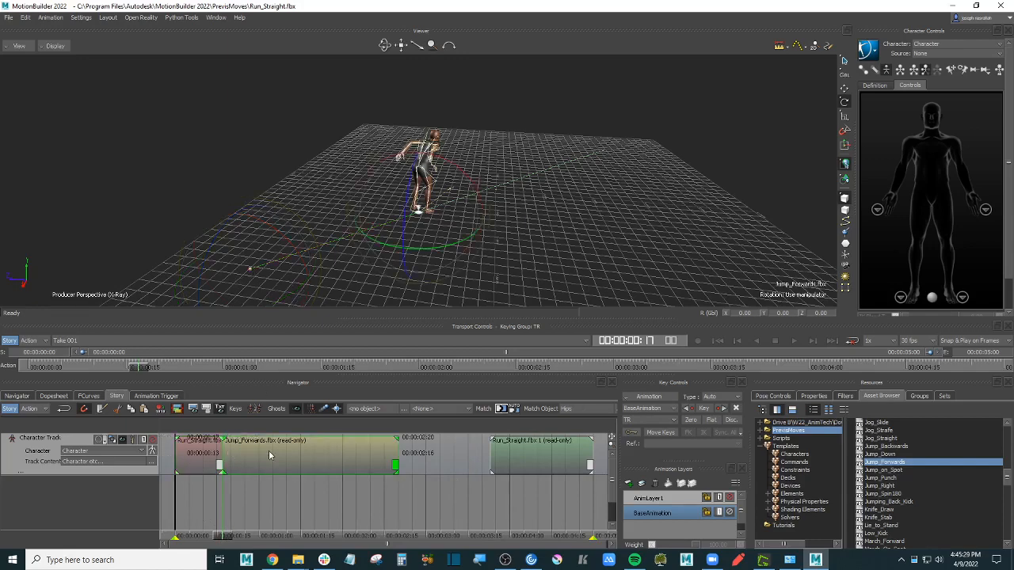
pyautogui.click(184, 455)
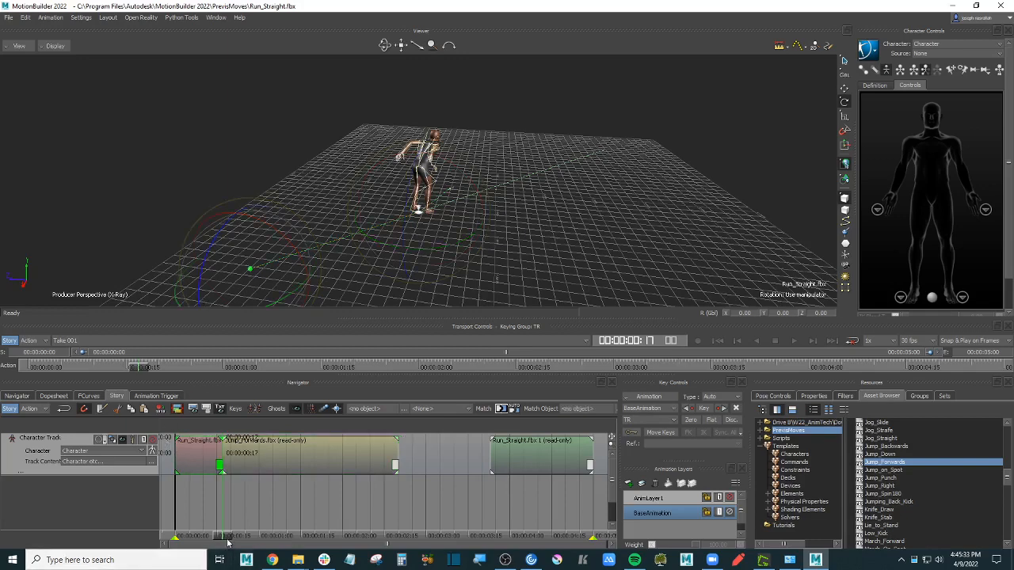
pyautogui.click(186, 537)
pyautogui.moveTo(186, 537); pyautogui.dragTo(232, 533)
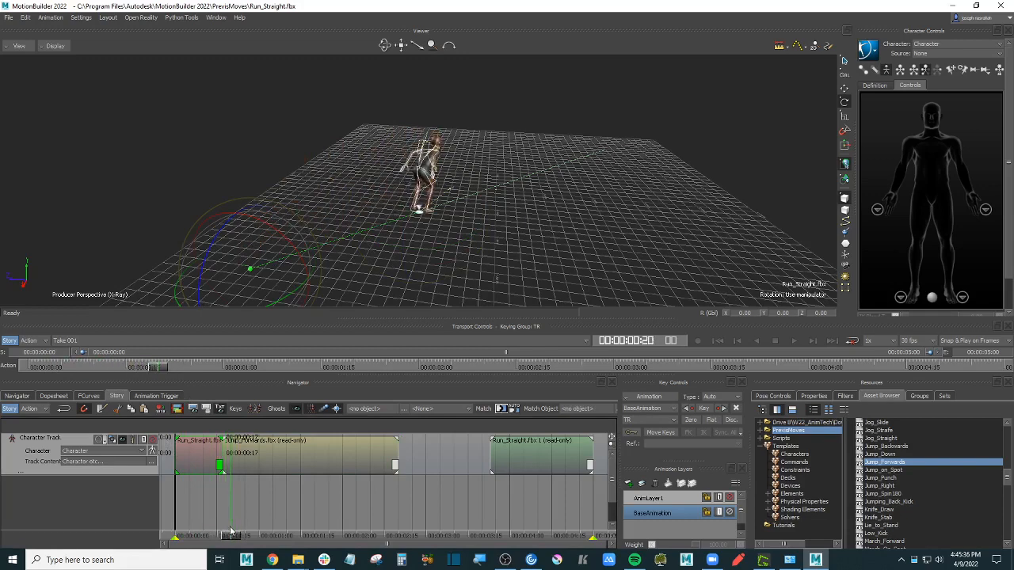
# Step: Rotate the Jump_Forwards clip around its vertical axis to align the jump with the run direction, and dismiss the CCleaner pop-up
pyautogui.click(246, 450)
pyautogui.moveTo(545, 209)
pyautogui.keyDown('ctrl'); pyautogui.keyDown('shift'); pyautogui.mouseDown()
pyautogui.moveTo(598, 250)
pyautogui.moveTo(614, 208)
pyautogui.moveTo(591, 222)
pyautogui.moveTo(583, 203)
pyautogui.moveTo(577, 215)
pyautogui.moveTo(555, 198)
pyautogui.mouseUp(); pyautogui.keyUp('shift'); pyautogui.keyUp('ctrl')
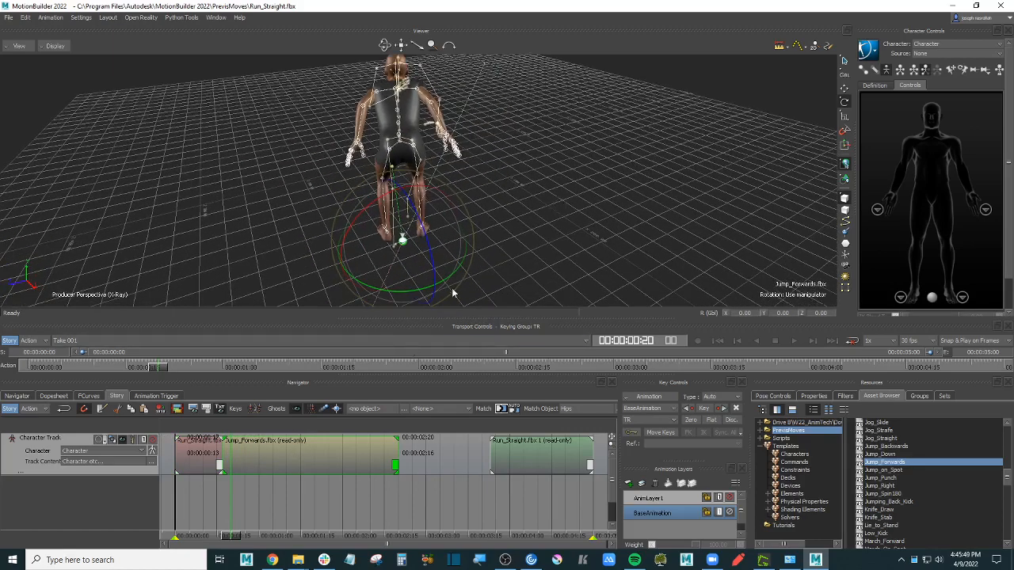
pyautogui.moveTo(449, 281); pyautogui.dragTo(445, 293)
pyautogui.keyDown('ctrl'); pyautogui.keyDown('shift'); pyautogui.moveTo(539, 202); pyautogui.dragTo(503, 212); pyautogui.keyUp('shift'); pyautogui.keyUp('ctrl')
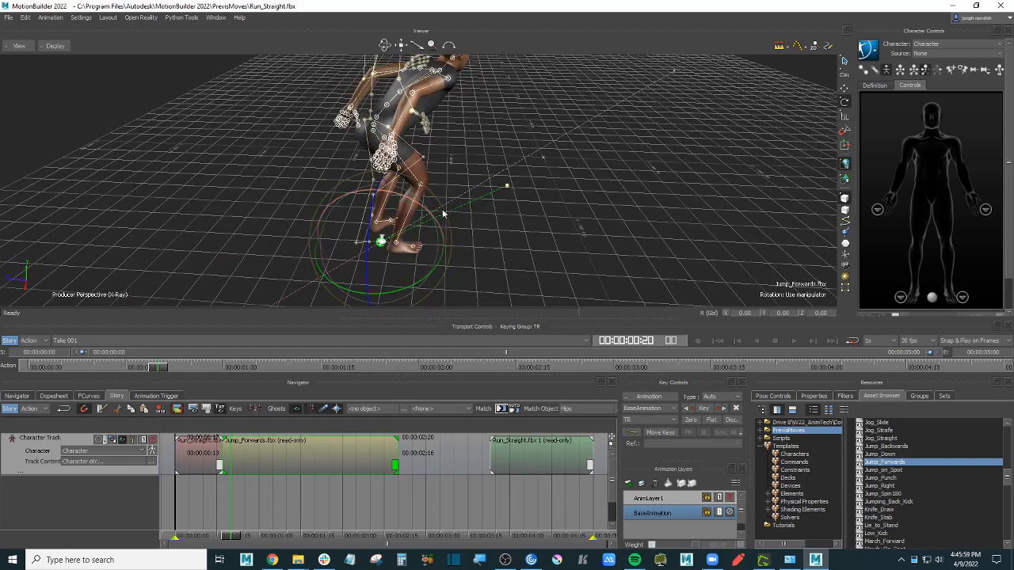
pyautogui.keyDown('ctrl'); pyautogui.keyDown('shift'); pyautogui.moveTo(541, 213); pyautogui.dragTo(558, 209); pyautogui.keyUp('shift'); pyautogui.keyUp('ctrl')
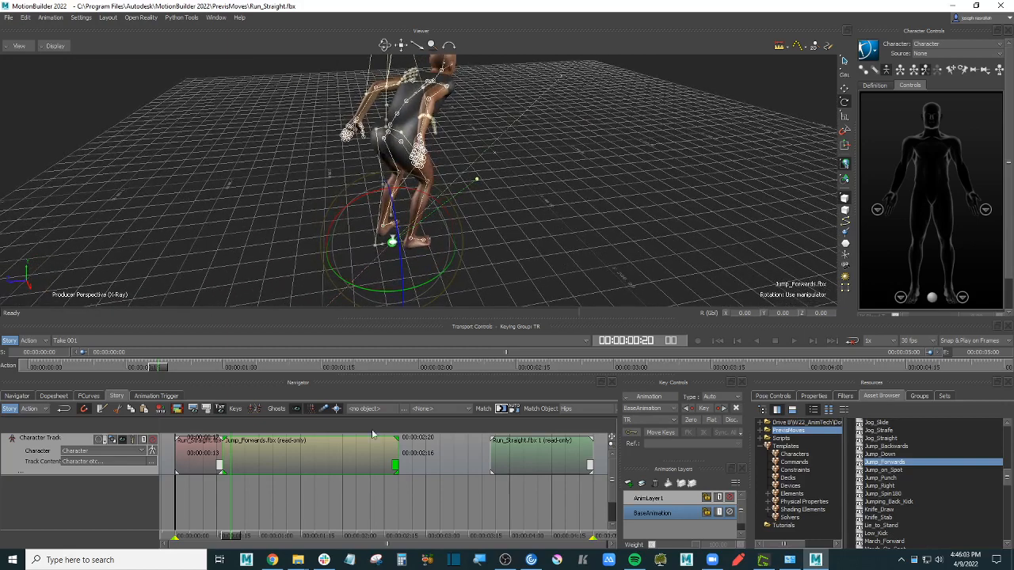
pyautogui.moveTo(422, 290); pyautogui.dragTo(428, 282)
pyautogui.keyDown('ctrl'); pyautogui.keyDown('shift'); pyautogui.moveTo(602, 260); pyautogui.dragTo(578, 251); pyautogui.keyUp('shift'); pyautogui.keyUp('ctrl')
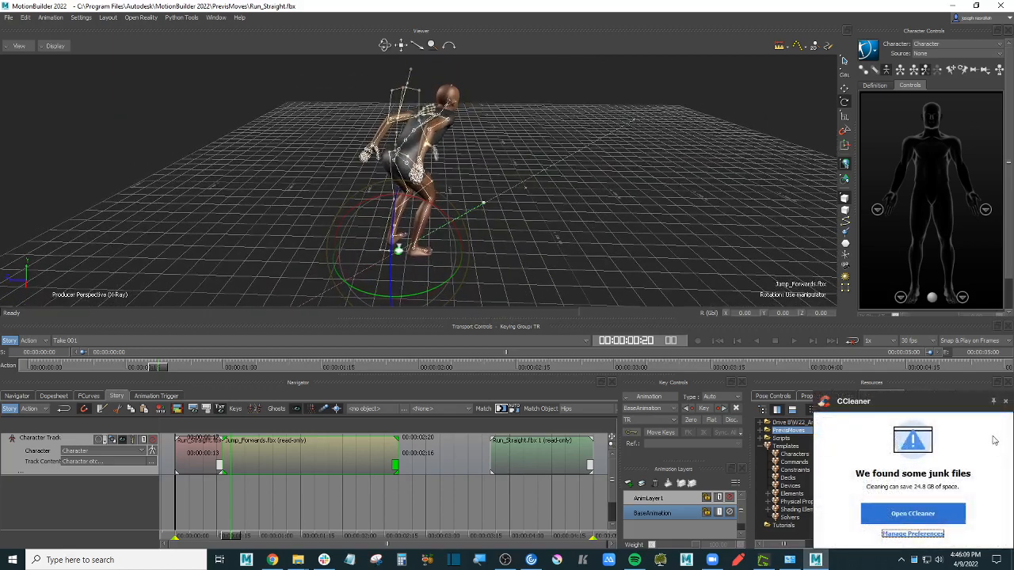
pyautogui.click(1005, 402)
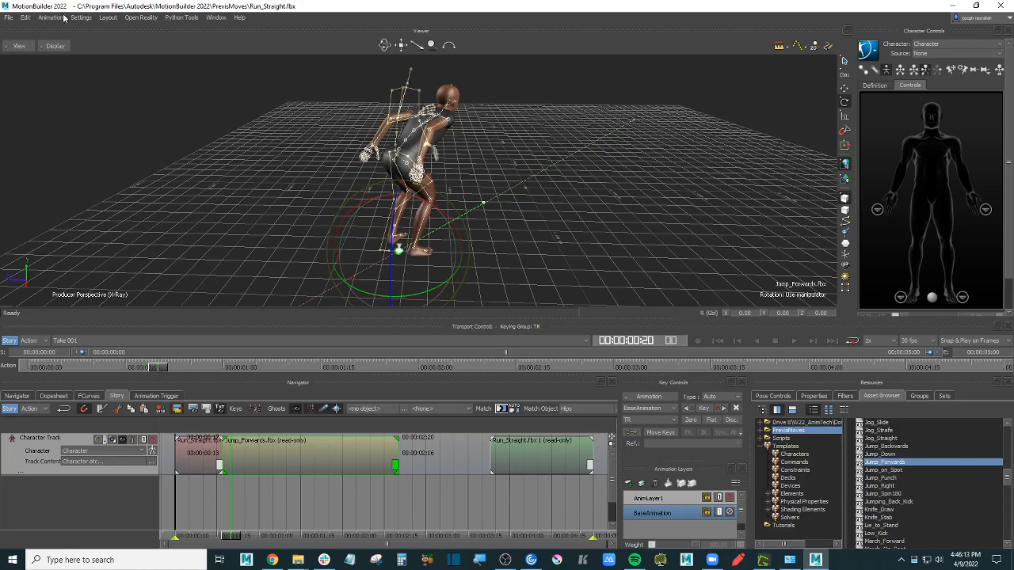
# Step: Set the viewer to display models only and view the character from the side
pyautogui.click(57, 48)
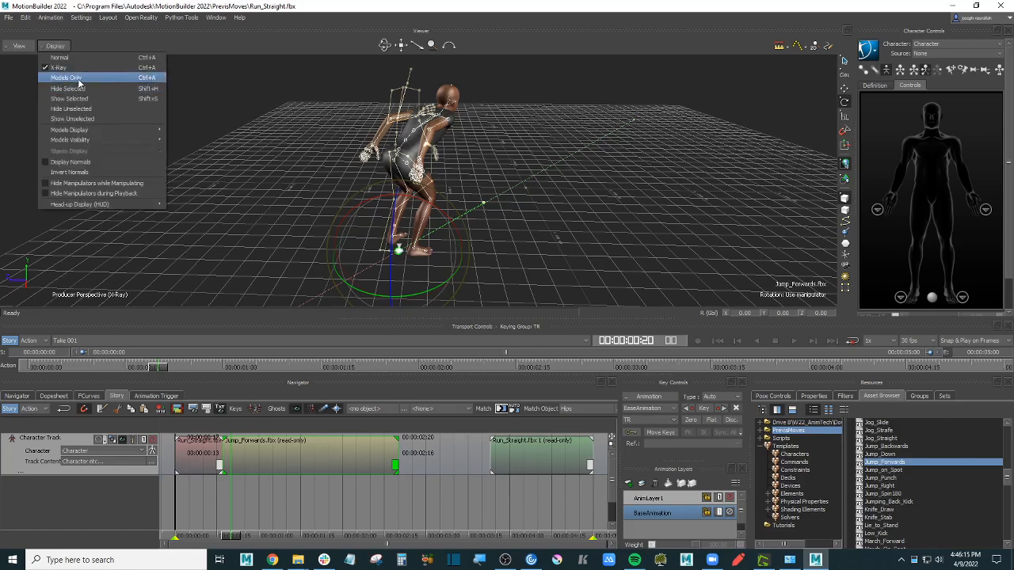
pyautogui.click(249, 139)
pyautogui.click(51, 45)
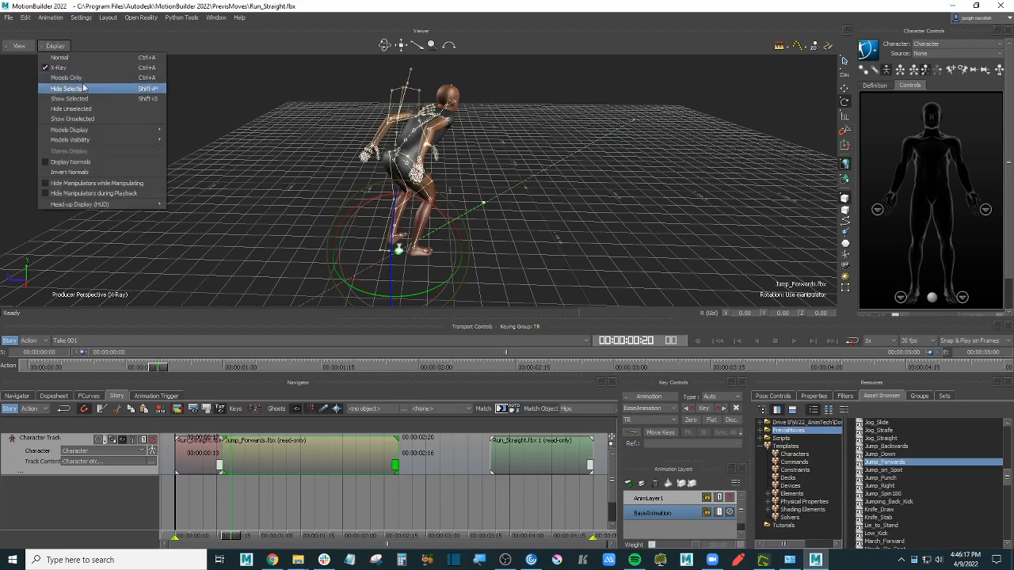
pyautogui.click(94, 79)
pyautogui.keyDown('alt'); pyautogui.moveTo(674, 253); pyautogui.dragTo(557, 245); pyautogui.keyUp('alt')
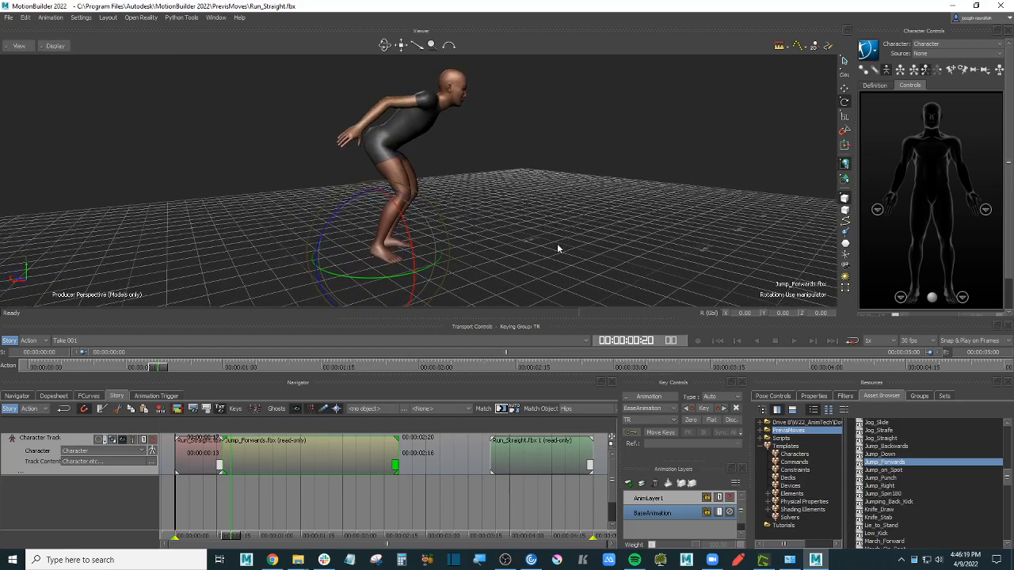
# Step: Move the Jump_Forwards clip earlier to start at frame 13, overlapping the end of the run clip to create a blend
pyautogui.keyDown('ctrl'); pyautogui.moveTo(287, 484); pyautogui.dragTo(382, 495); pyautogui.keyUp('ctrl')
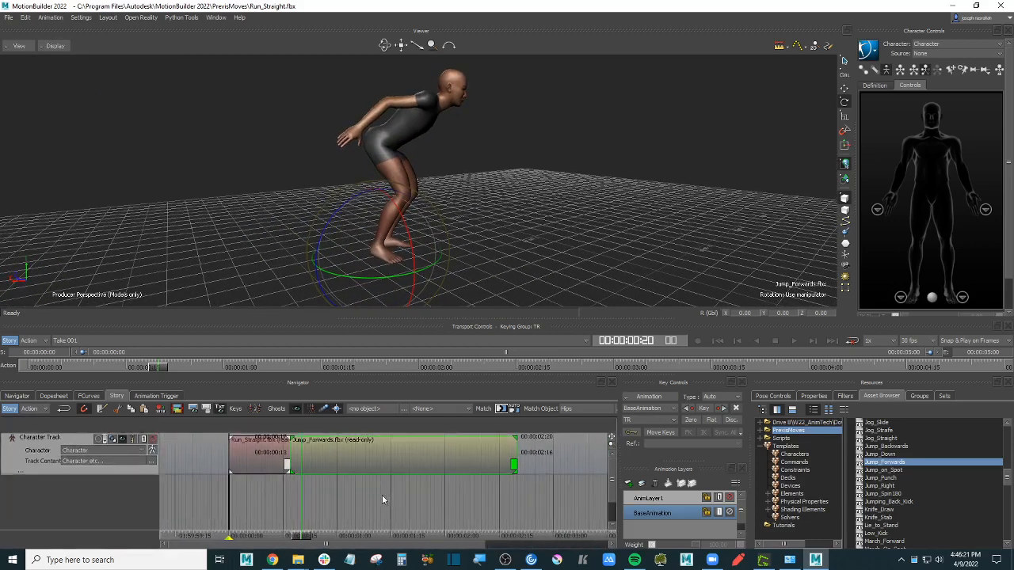
pyautogui.moveTo(299, 533)
pyautogui.mouseDown()
pyautogui.moveTo(269, 533)
pyautogui.moveTo(441, 524)
pyautogui.moveTo(266, 532)
pyautogui.moveTo(297, 520)
pyautogui.mouseUp()
pyautogui.moveTo(407, 461)
pyautogui.mouseDown()
pyautogui.moveTo(401, 453)
pyautogui.moveTo(390, 465)
pyautogui.mouseUp()
# Step: Play the sequence from the run into the jump and review the blend between the two clips
pyautogui.moveTo(300, 536); pyautogui.dragTo(255, 536)
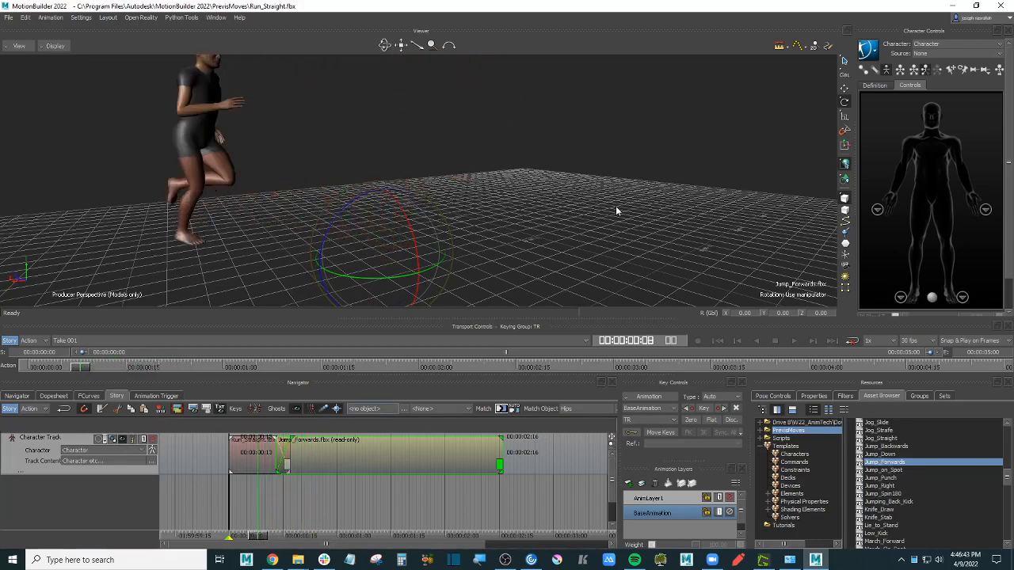
pyautogui.press('space')
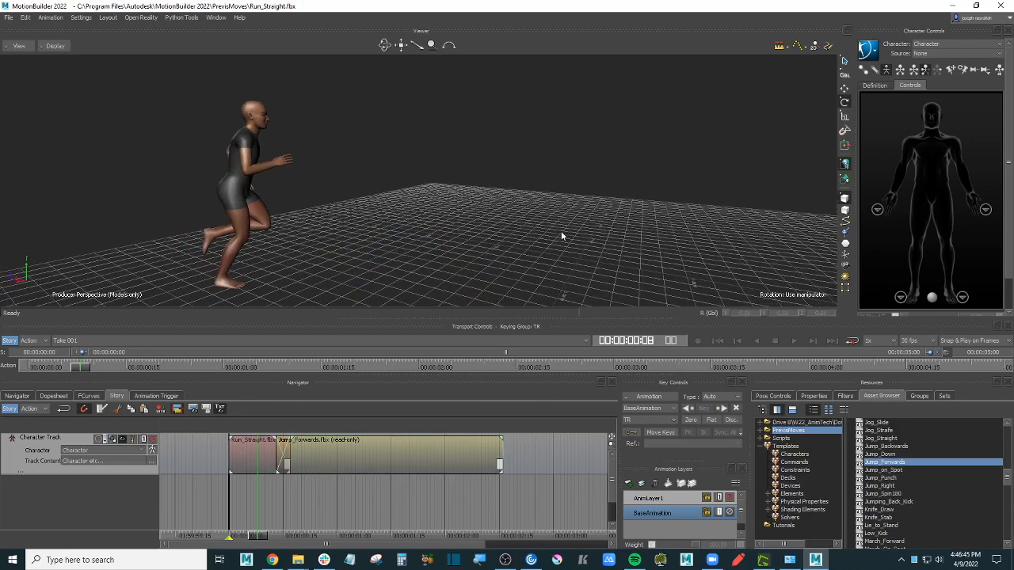
pyautogui.press('space')
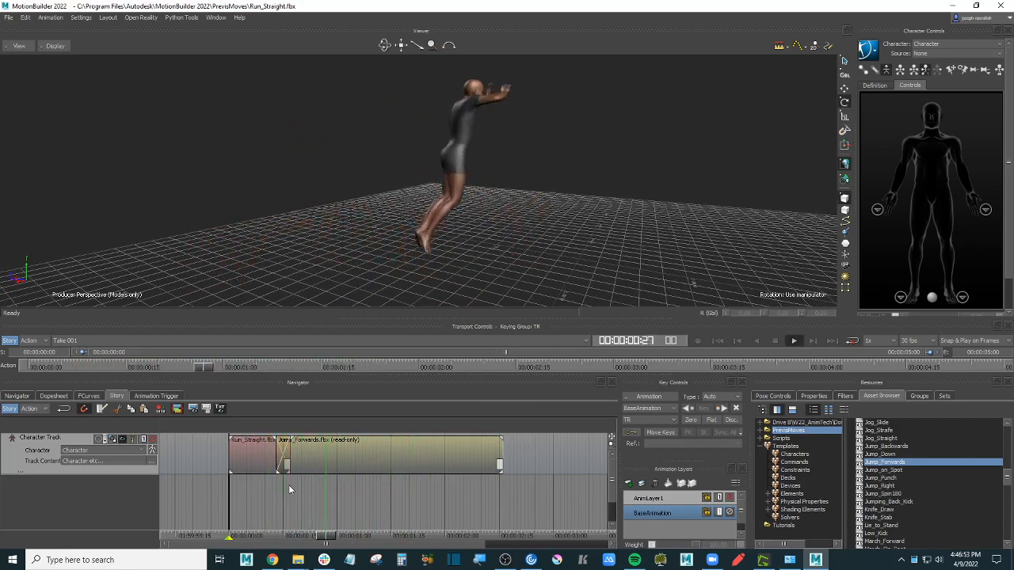
pyautogui.moveTo(257, 535)
pyautogui.mouseDown()
pyautogui.moveTo(282, 523)
pyautogui.moveTo(289, 530)
pyautogui.moveTo(263, 532)
pyautogui.moveTo(291, 531)
pyautogui.moveTo(241, 532)
pyautogui.mouseUp()
pyautogui.hotkey('ctrl', 'space')
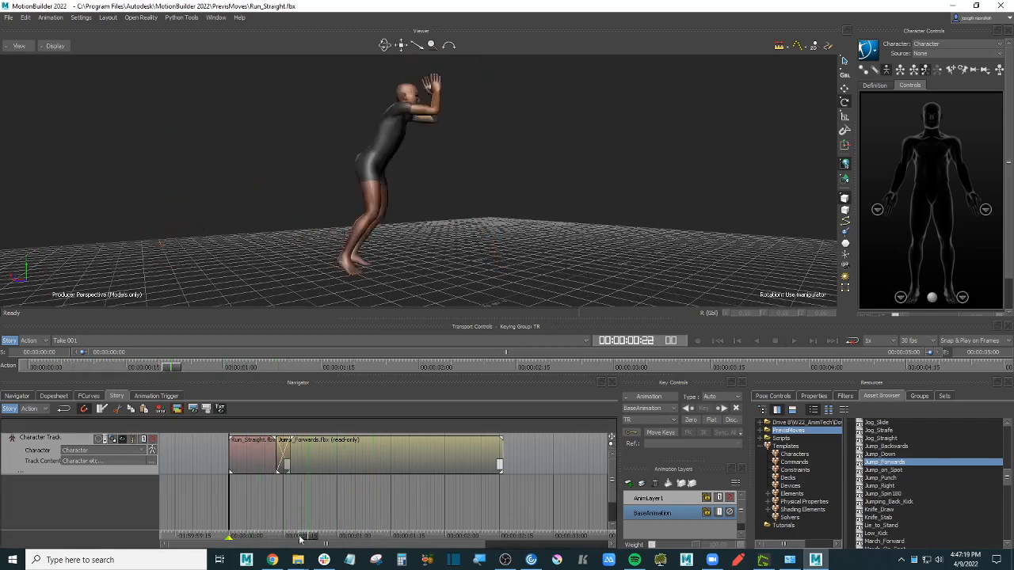
# Step: Find the mid-air pose in the jump and split the Jump_Forwards clip at 00:00:01:05
pyautogui.moveTo(276, 542); pyautogui.dragTo(330, 538)
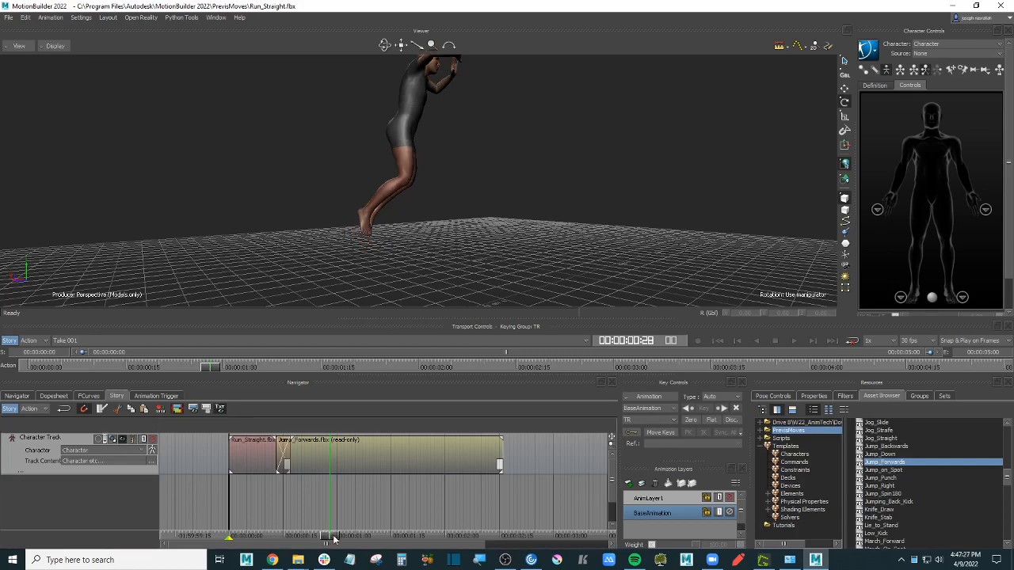
pyautogui.moveTo(507, 252)
pyautogui.keyDown('ctrl'); pyautogui.keyDown('shift'); pyautogui.mouseDown()
pyautogui.moveTo(513, 258)
pyautogui.moveTo(501, 256)
pyautogui.mouseUp(); pyautogui.keyUp('shift'); pyautogui.keyUp('ctrl')
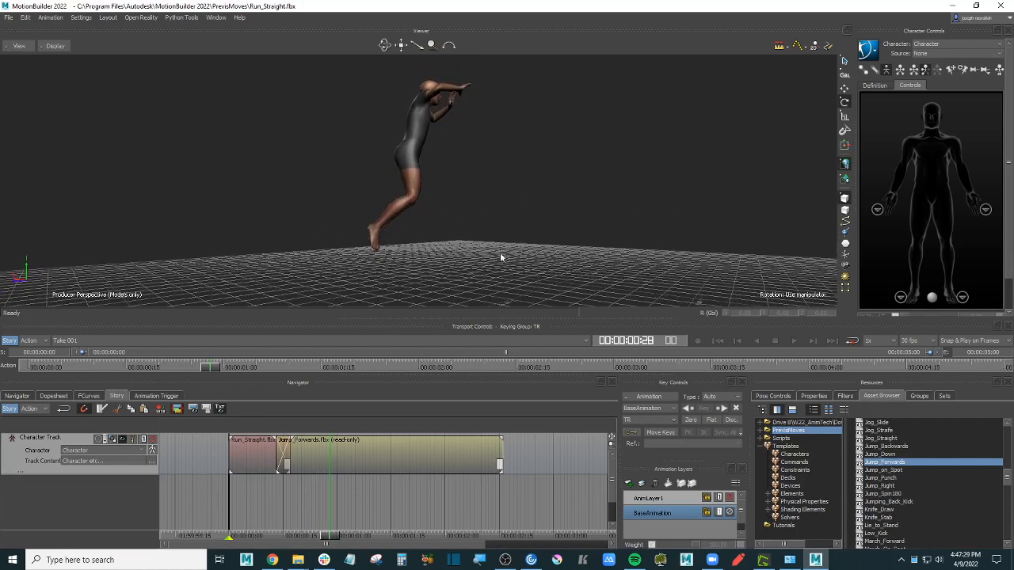
pyautogui.moveTo(324, 544); pyautogui.dragTo(357, 534)
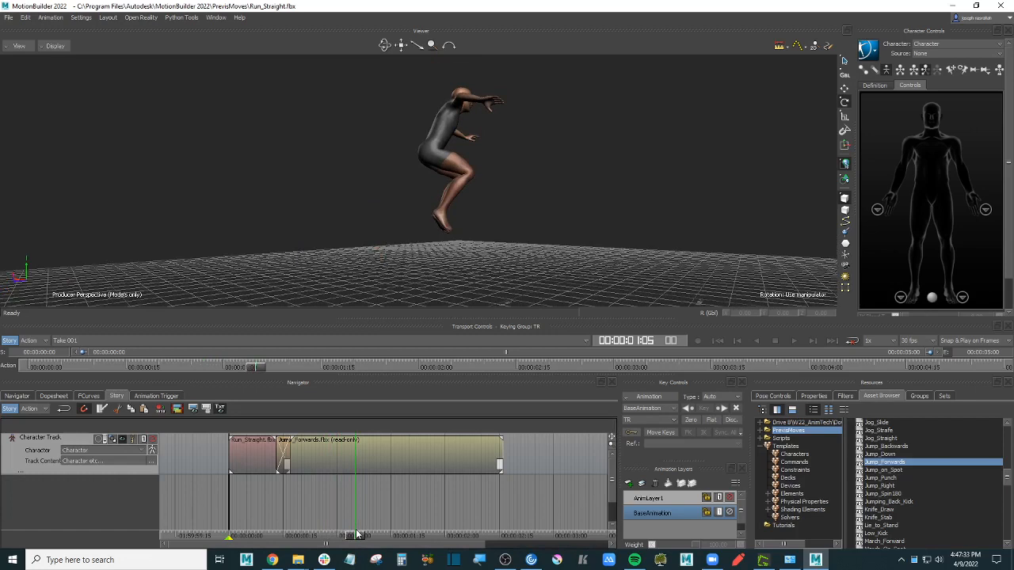
pyautogui.moveTo(357, 534); pyautogui.dragTo(381, 536)
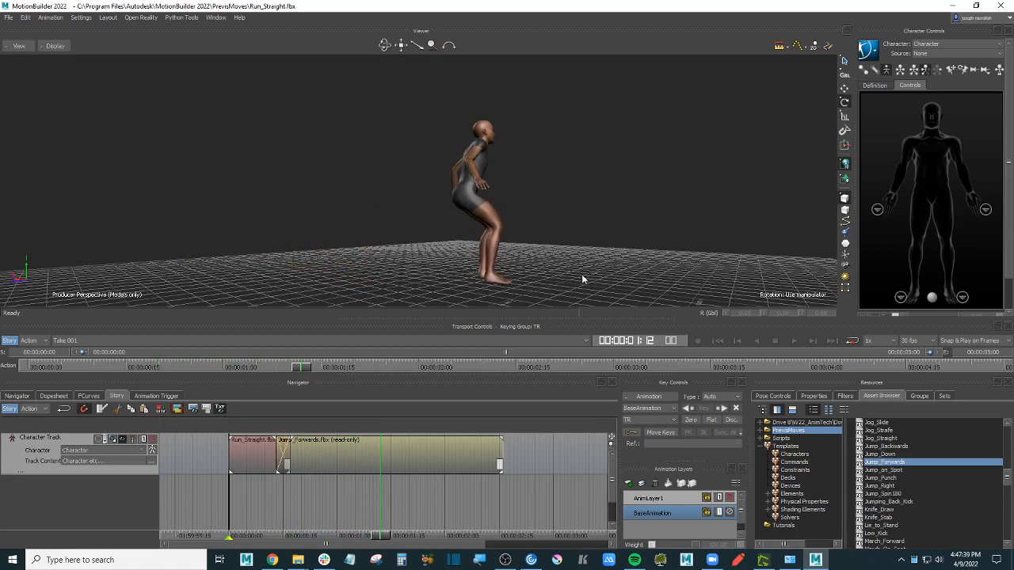
pyautogui.moveTo(378, 536); pyautogui.dragTo(354, 527)
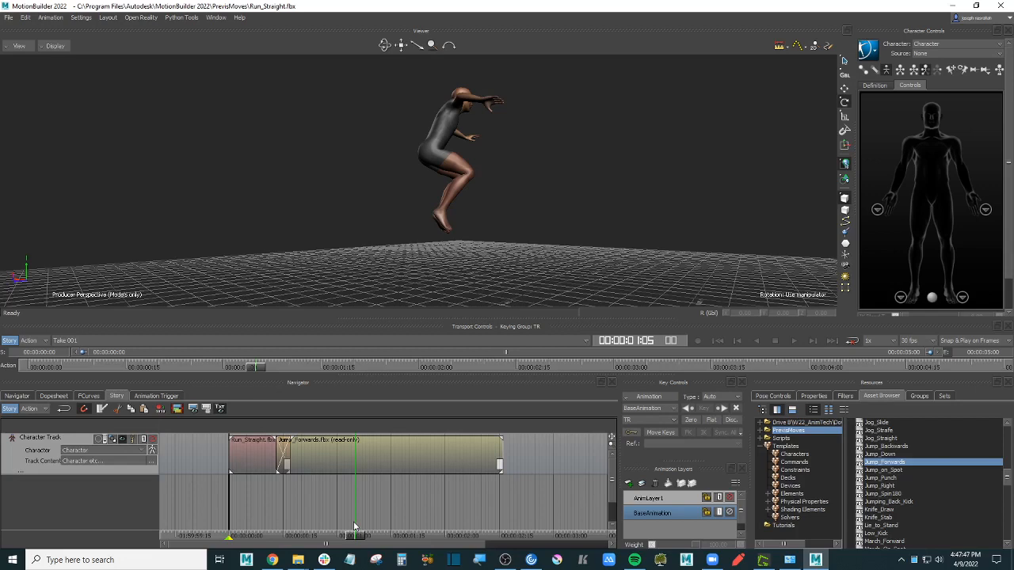
pyautogui.click(369, 455)
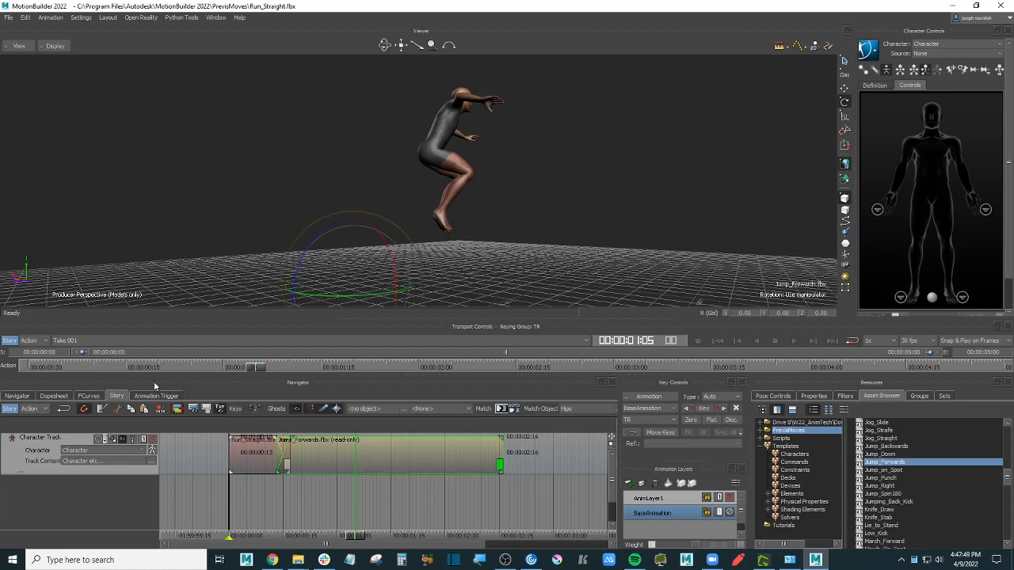
pyautogui.click(102, 410)
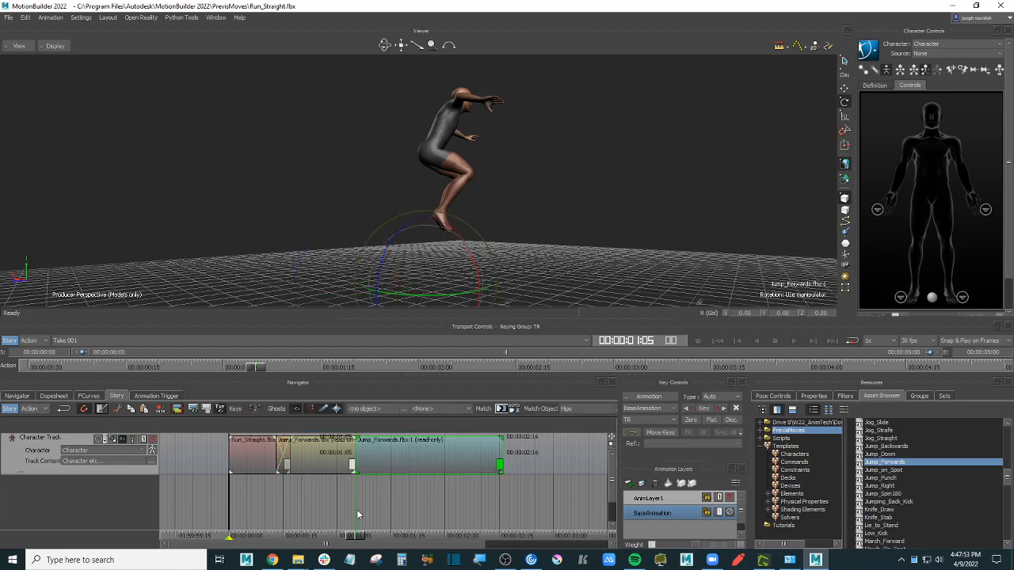
# Step: Show the landing pose after the split and set the second Jump_Forwards clip up for translation in the global reference frame
pyautogui.moveTo(355, 538)
pyautogui.mouseDown()
pyautogui.moveTo(293, 536)
pyautogui.moveTo(374, 534)
pyautogui.mouseUp()
pyautogui.keyDown('ctrl'); pyautogui.keyDown('shift'); pyautogui.moveTo(607, 250); pyautogui.dragTo(566, 248); pyautogui.keyUp('shift'); pyautogui.keyUp('ctrl')
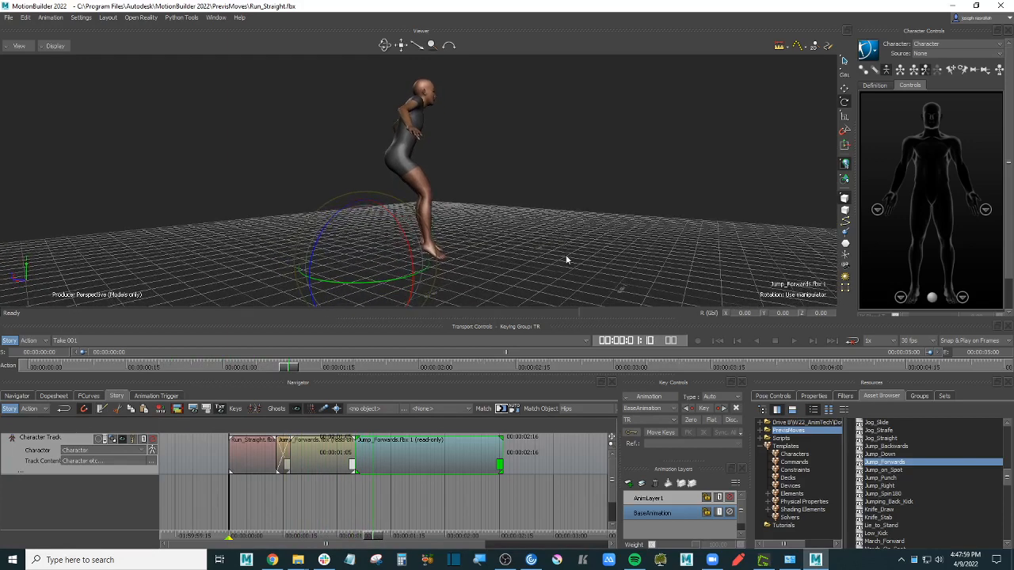
pyautogui.press('t')
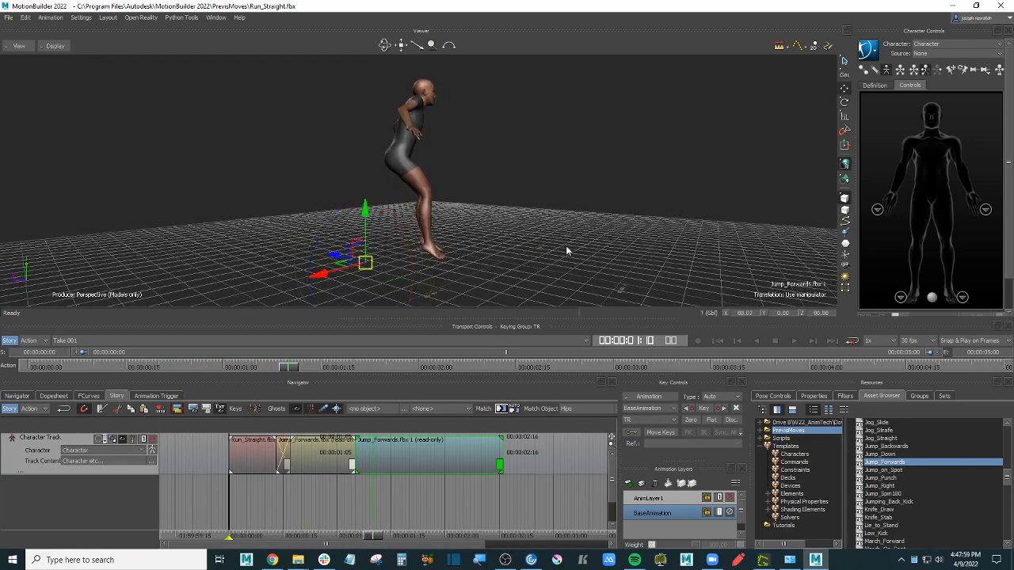
pyautogui.click(844, 73)
pyautogui.keyDown('ctrl'); pyautogui.keyDown('shift'); pyautogui.moveTo(532, 172); pyautogui.dragTo(584, 199); pyautogui.keyUp('shift'); pyautogui.keyUp('ctrl')
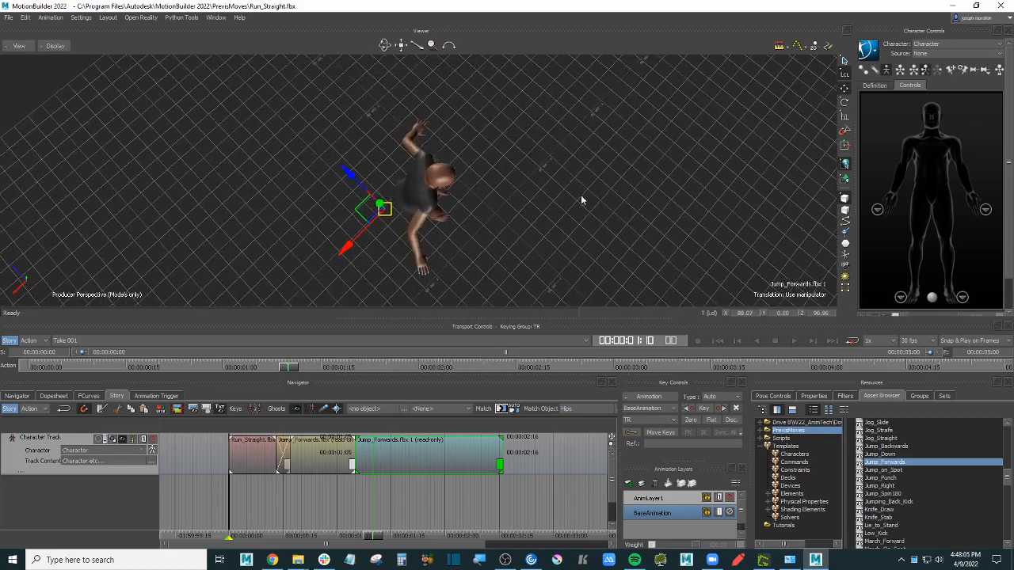
pyautogui.click(845, 74)
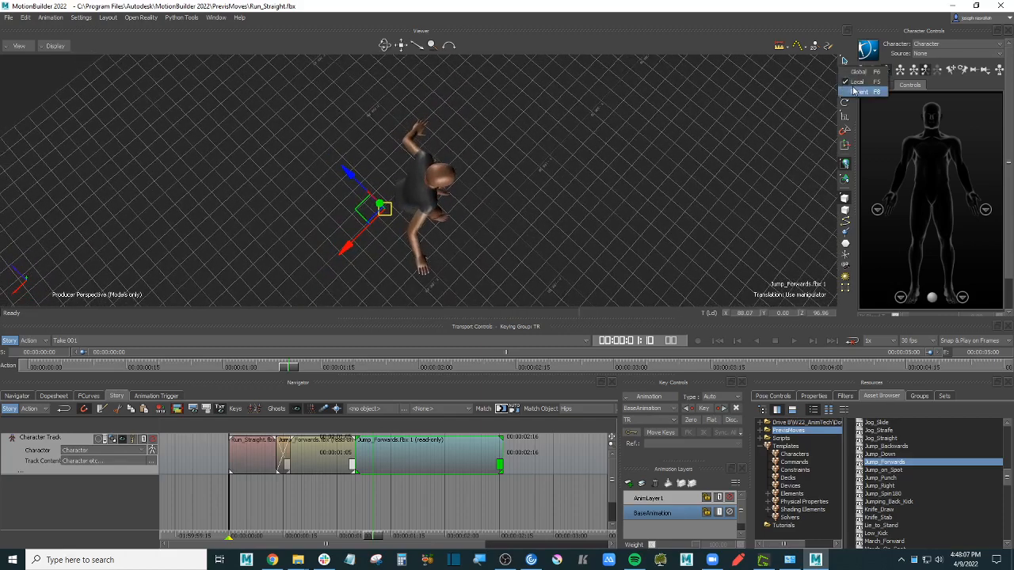
pyautogui.click(857, 74)
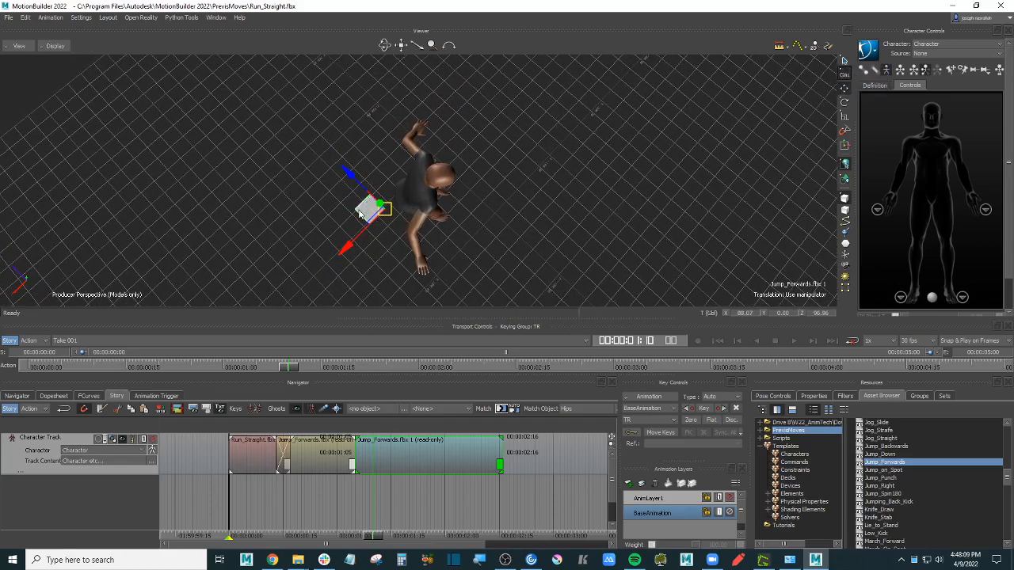
# Step: Switch the viewer to X-Ray display and move the second Jump_Forwards clip forward along the character's path to lengthen the jump
pyautogui.keyDown('ctrl'); pyautogui.keyDown('shift'); pyautogui.moveTo(483, 201); pyautogui.dragTo(492, 209); pyautogui.keyUp('shift'); pyautogui.keyUp('ctrl')
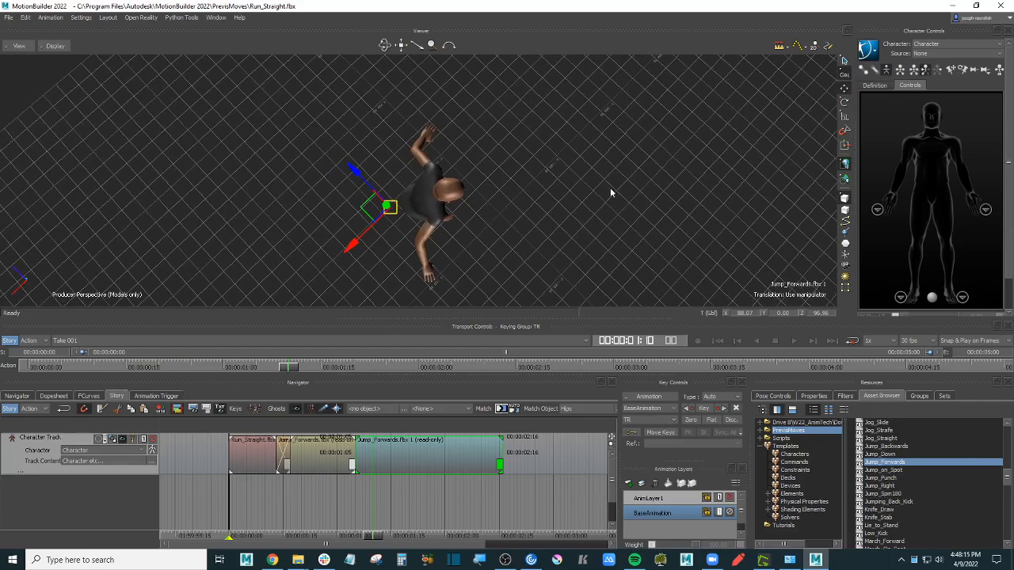
pyautogui.keyDown('ctrl'); pyautogui.keyDown('shift'); pyautogui.moveTo(362, 212); pyautogui.dragTo(500, 231); pyautogui.keyUp('shift'); pyautogui.keyUp('ctrl')
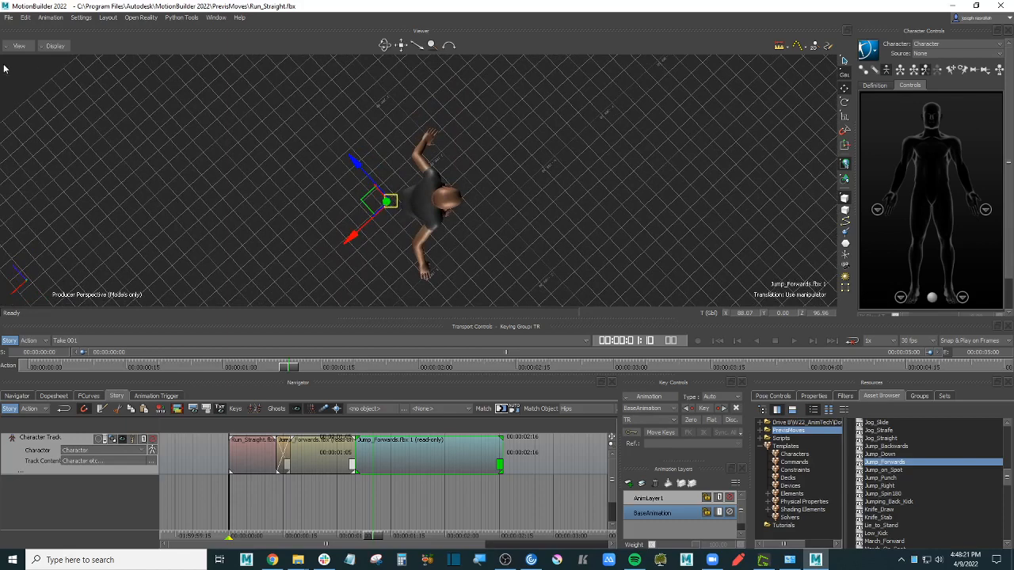
pyautogui.click(52, 46)
pyautogui.click(70, 72)
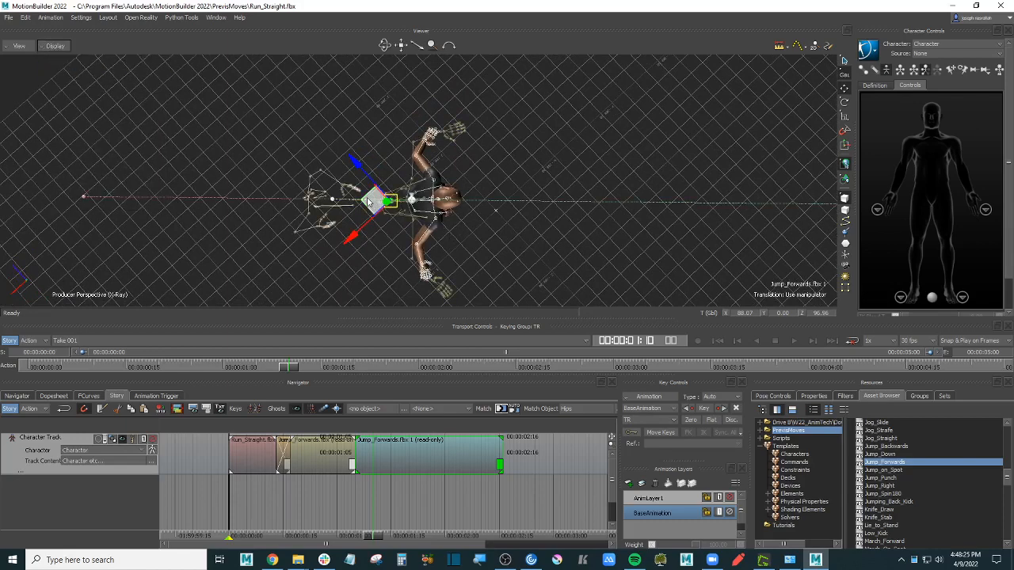
pyautogui.moveTo(368, 201); pyautogui.dragTo(472, 200)
pyautogui.keyDown('ctrl'); pyautogui.keyDown('shift'); pyautogui.moveTo(485, 236); pyautogui.dragTo(560, 205); pyautogui.keyUp('shift'); pyautogui.keyUp('ctrl')
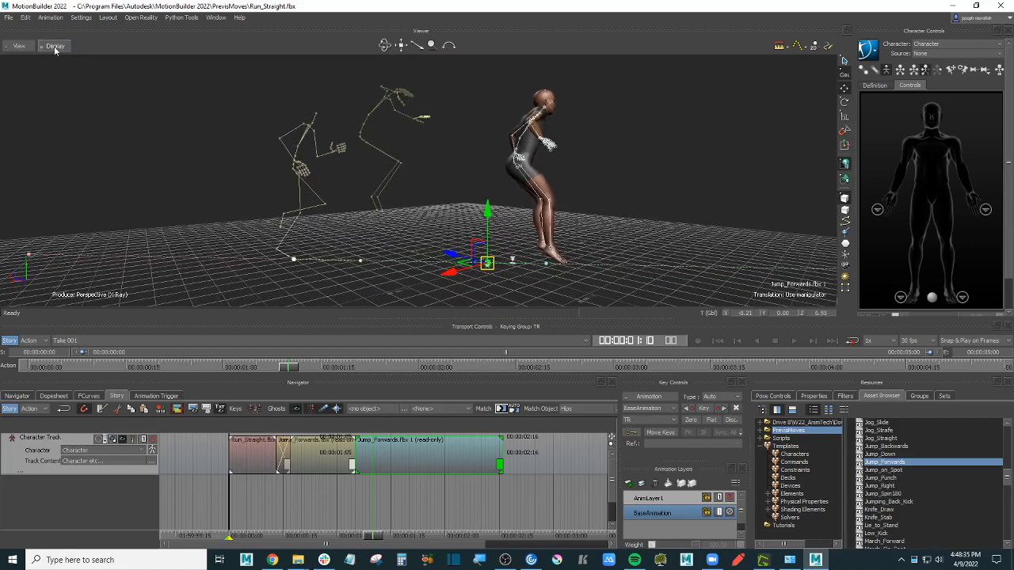
# Step: Blend the two Jump_Forwards clips by extending the second clip's fade-in back into the first, and scrub through the transition
pyautogui.moveTo(374, 540); pyautogui.dragTo(348, 531)
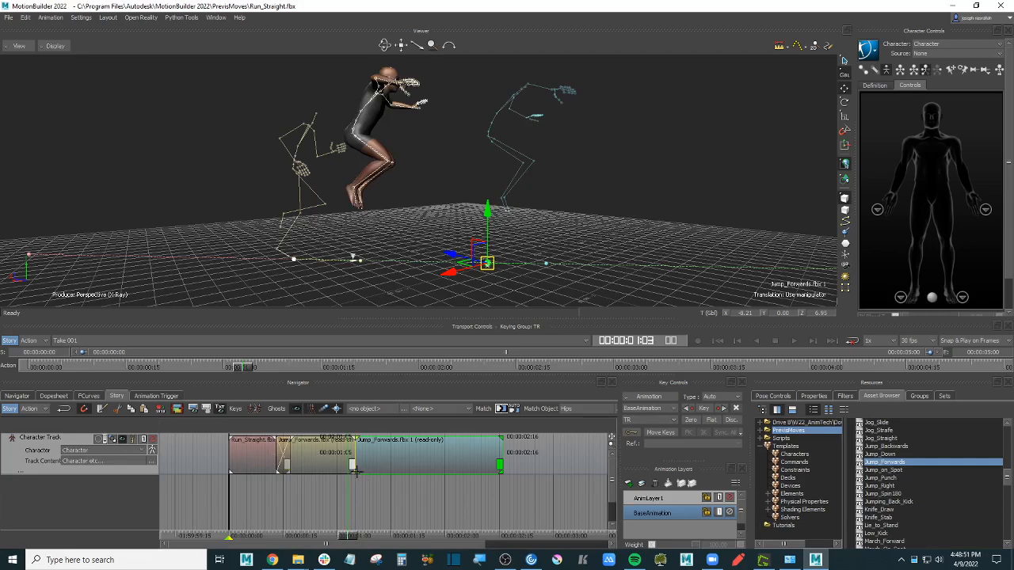
pyautogui.moveTo(347, 534)
pyautogui.mouseDown()
pyautogui.moveTo(360, 534)
pyautogui.moveTo(339, 533)
pyautogui.moveTo(353, 533)
pyautogui.mouseUp()
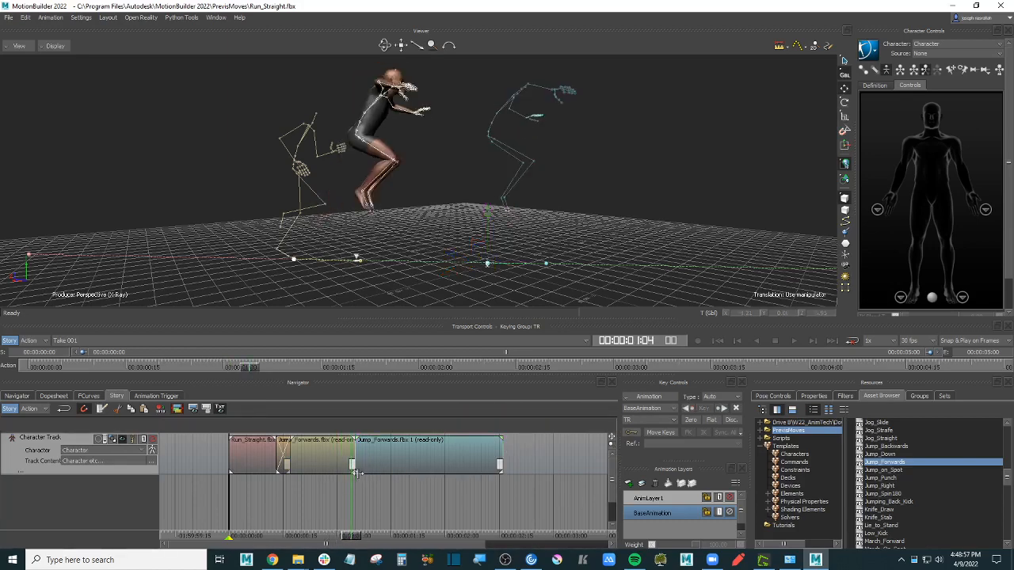
pyautogui.press('a')
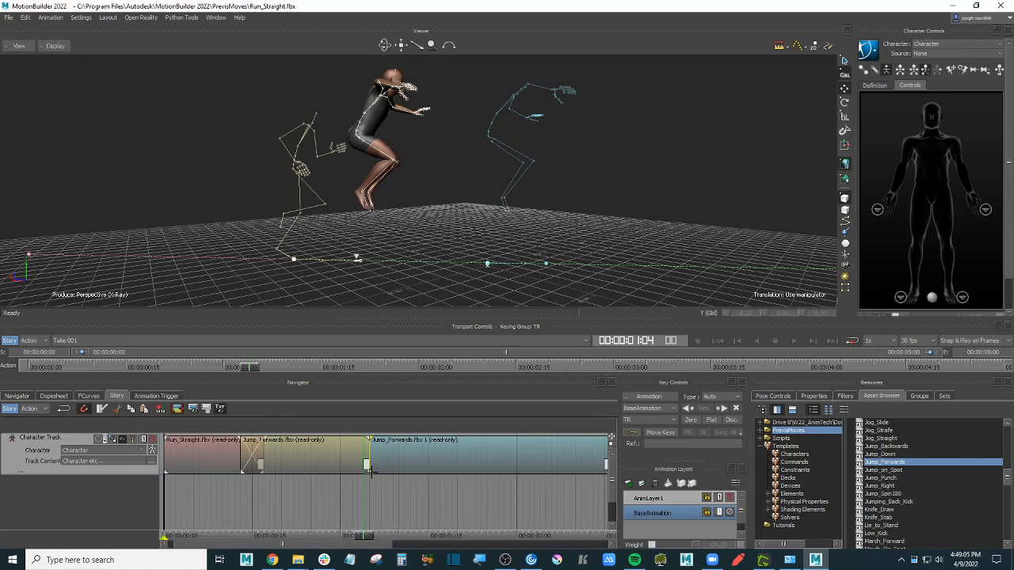
pyautogui.moveTo(371, 473); pyautogui.dragTo(317, 481)
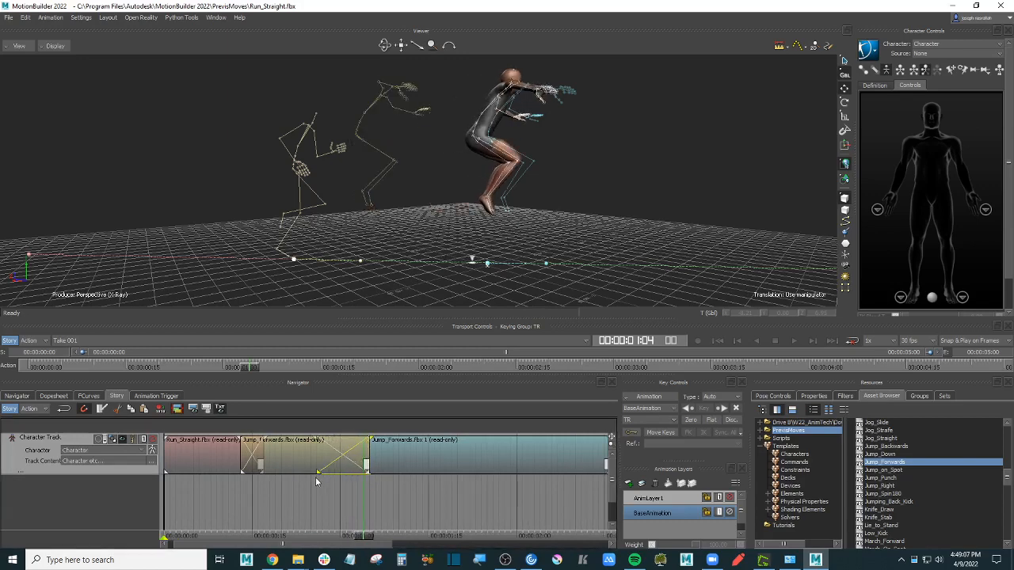
pyautogui.moveTo(366, 535); pyautogui.dragTo(338, 499)
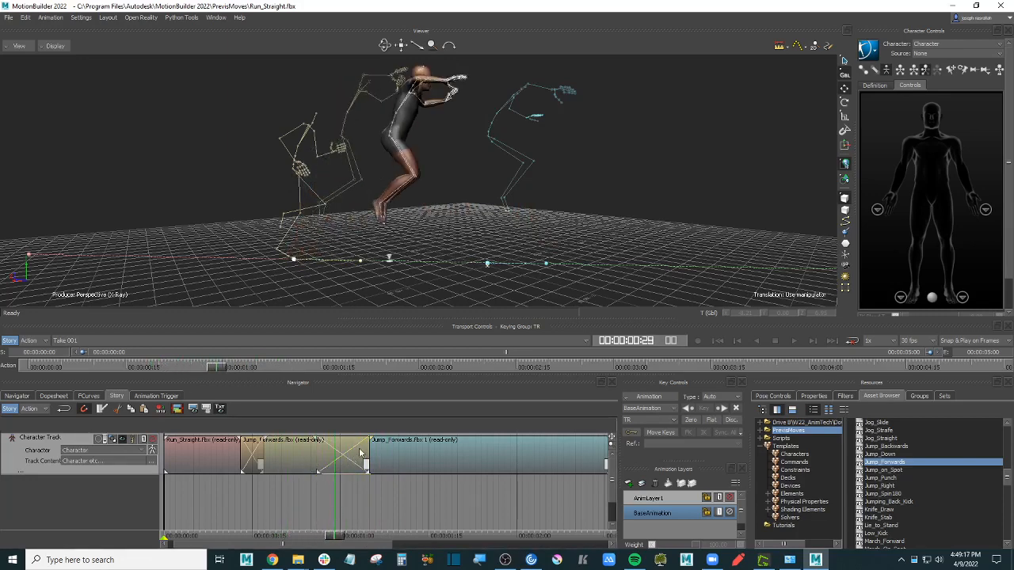
pyautogui.moveTo(337, 535); pyautogui.dragTo(301, 521)
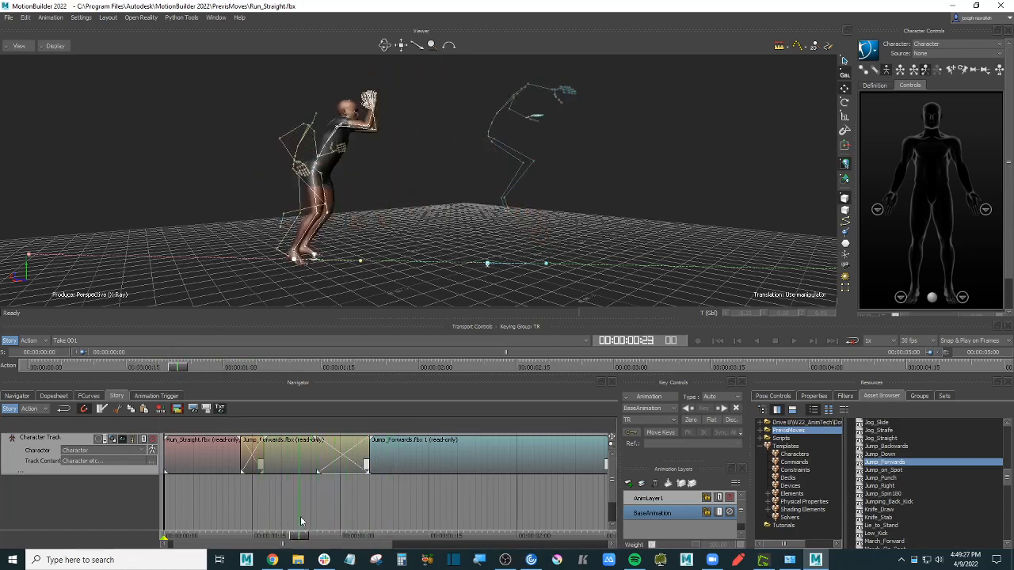
# Step: Try different blend lengths between the two Jump_Forwards clips and set the blend to start at frame 24
pyautogui.moveTo(316, 473); pyautogui.dragTo(269, 476)
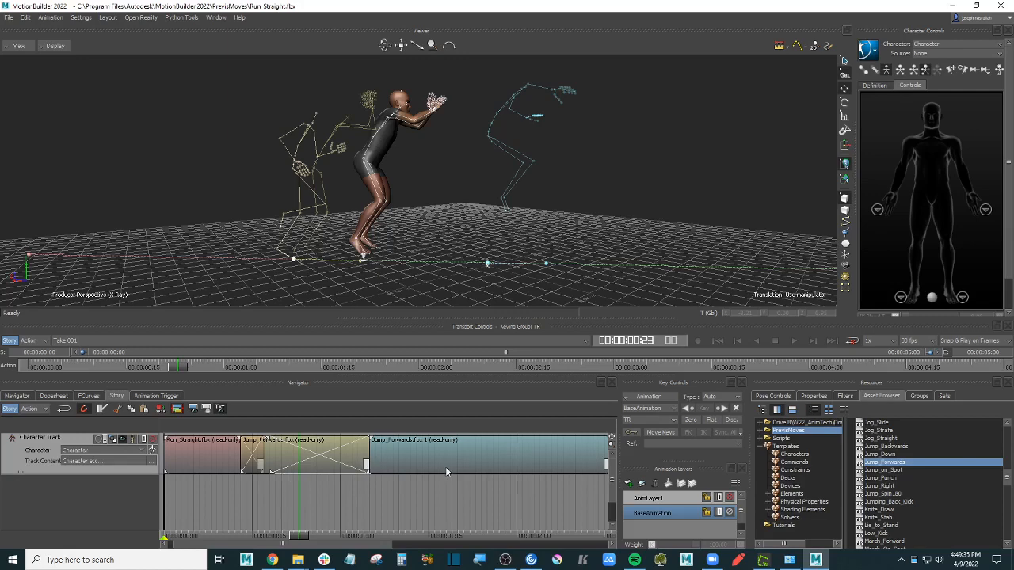
pyautogui.moveTo(300, 537)
pyautogui.mouseDown()
pyautogui.moveTo(244, 535)
pyautogui.moveTo(358, 536)
pyautogui.moveTo(294, 537)
pyautogui.mouseUp()
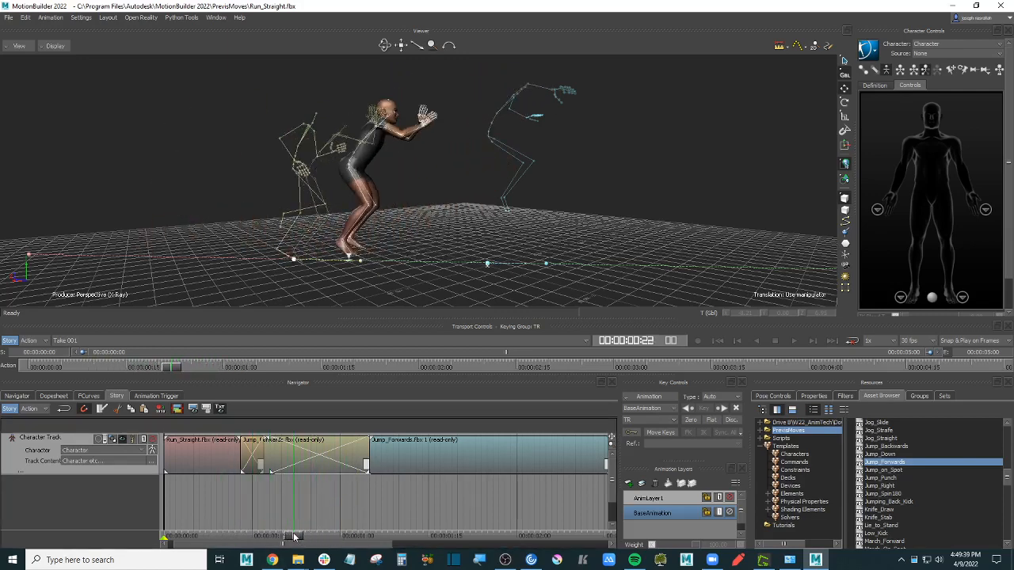
pyautogui.moveTo(271, 472); pyautogui.dragTo(299, 474)
pyautogui.moveTo(292, 536)
pyautogui.mouseDown()
pyautogui.moveTo(244, 536)
pyautogui.moveTo(305, 536)
pyautogui.mouseUp()
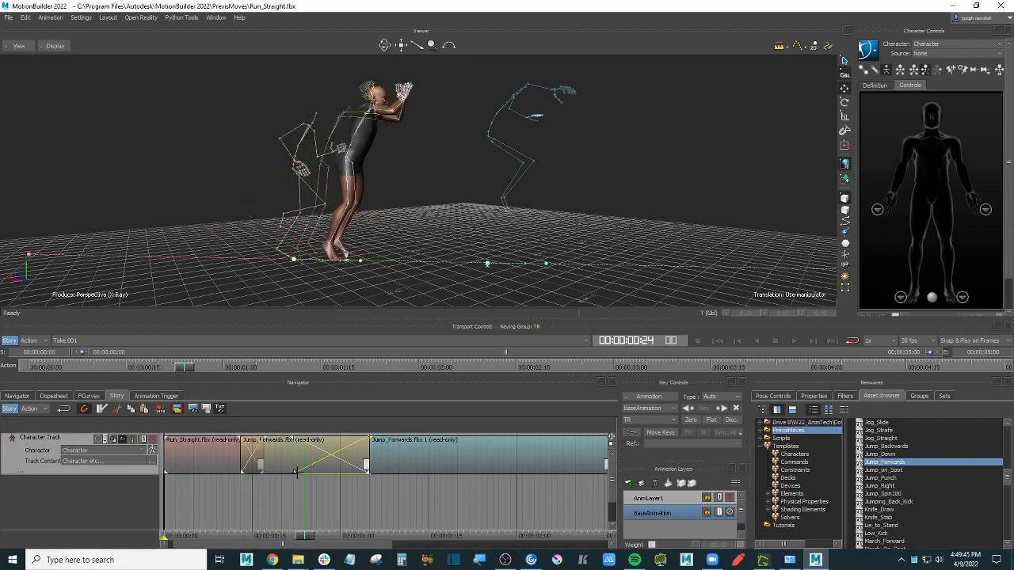
pyautogui.moveTo(294, 472); pyautogui.dragTo(306, 472)
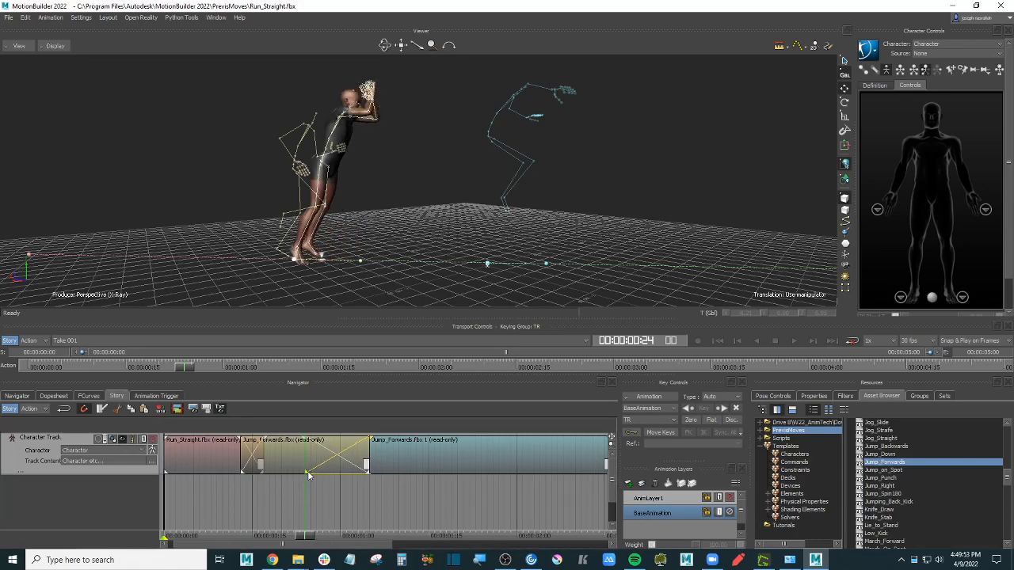
# Step: Find the crouched landing pose and trim the end of the second Jump_Forwards clip to 00:00:01:16
pyautogui.moveTo(302, 539); pyautogui.dragTo(405, 529)
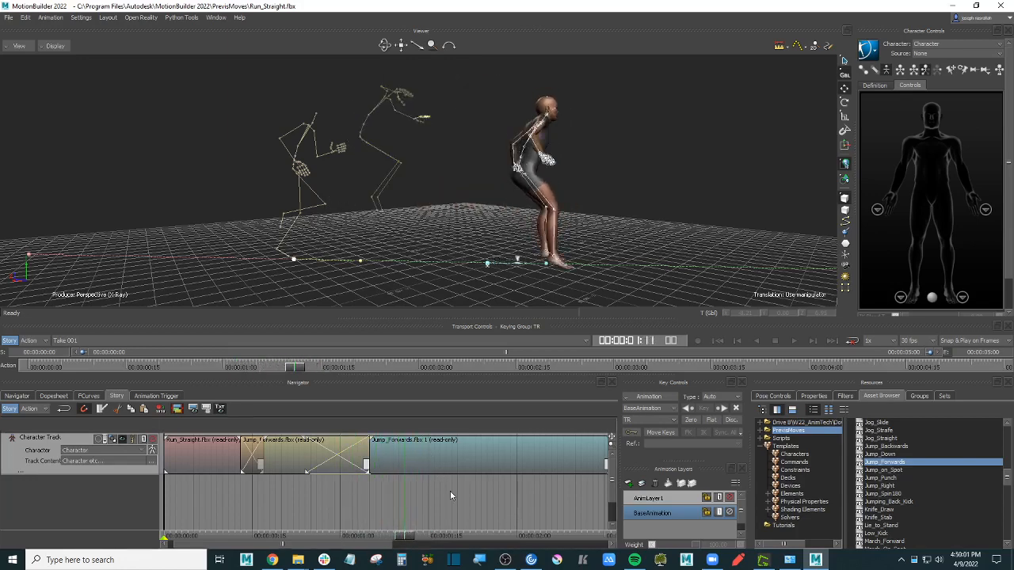
pyautogui.keyDown('ctrl'); pyautogui.moveTo(493, 511); pyautogui.dragTo(395, 508); pyautogui.keyUp('ctrl')
pyautogui.keyDown('shift'); pyautogui.moveTo(535, 505); pyautogui.dragTo(451, 502); pyautogui.keyUp('shift')
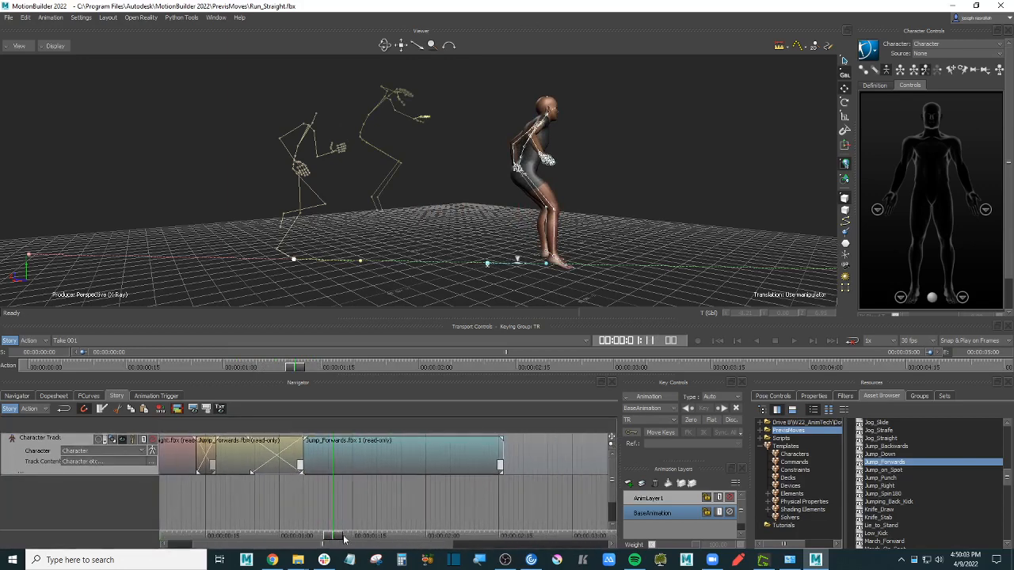
pyautogui.moveTo(330, 541); pyautogui.dragTo(361, 524)
pyautogui.doubleClick(501, 446)
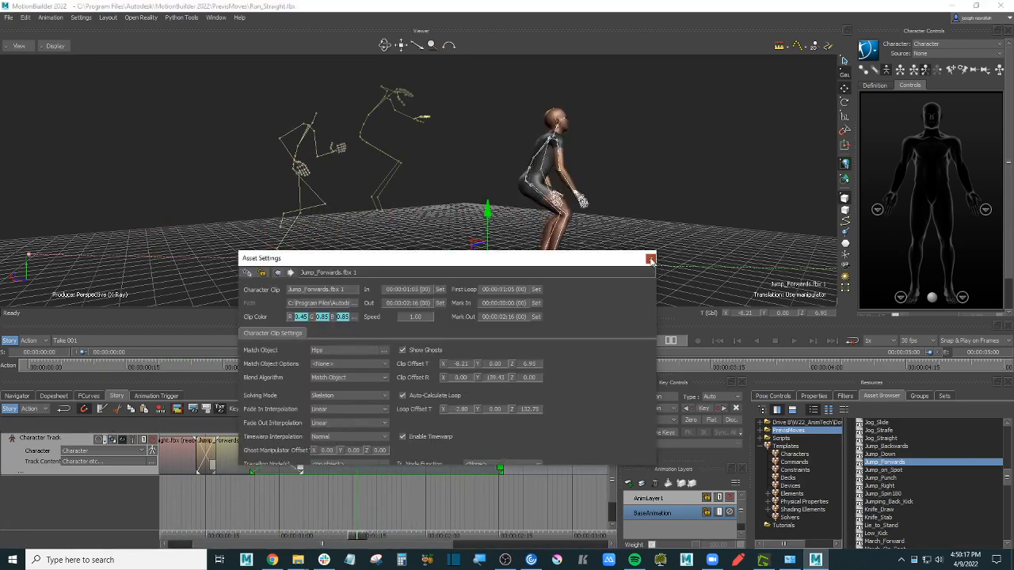
pyautogui.click(651, 258)
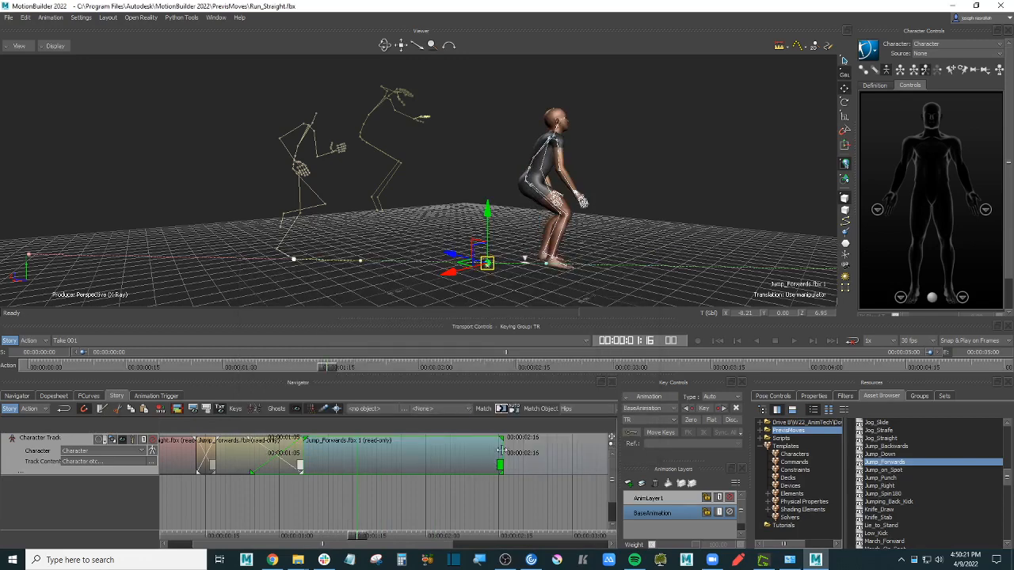
pyautogui.moveTo(501, 449); pyautogui.dragTo(354, 453)
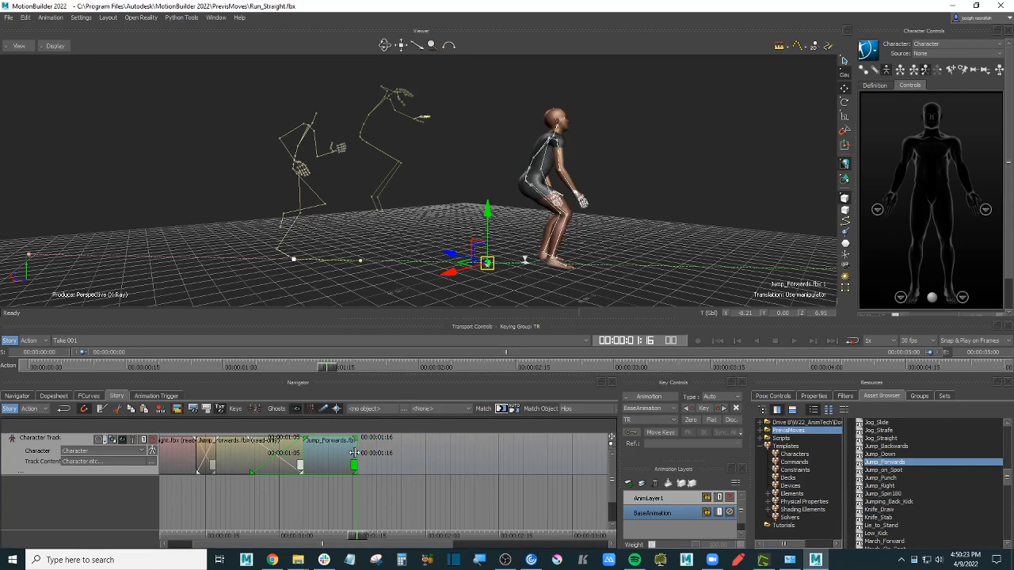
pyautogui.moveTo(361, 537)
pyautogui.mouseDown()
pyautogui.moveTo(325, 529)
pyautogui.moveTo(355, 536)
pyautogui.mouseUp()
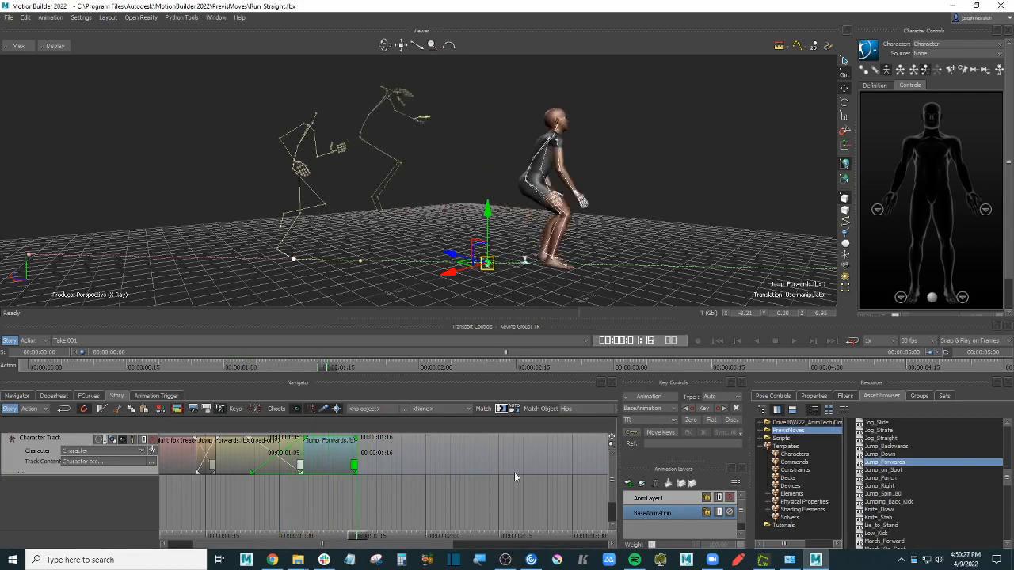
# Step: Move the second Run_Straight clip earlier so it starts at 00:00:01:16, directly after the trimmed jump clip
pyautogui.keyDown('ctrl'); pyautogui.moveTo(514, 472); pyautogui.dragTo(436, 503); pyautogui.keyUp('ctrl')
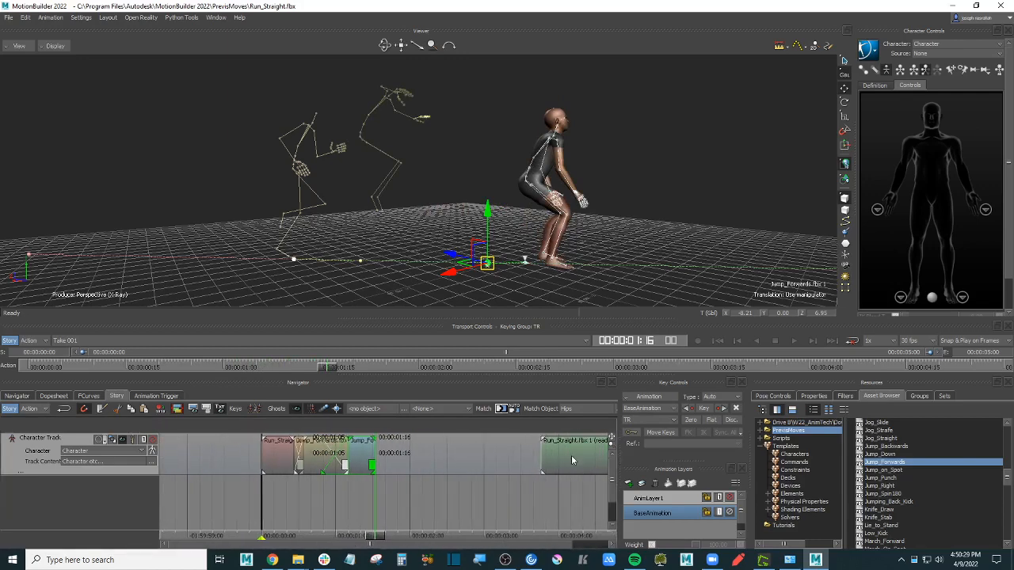
pyautogui.moveTo(571, 458); pyautogui.dragTo(409, 476)
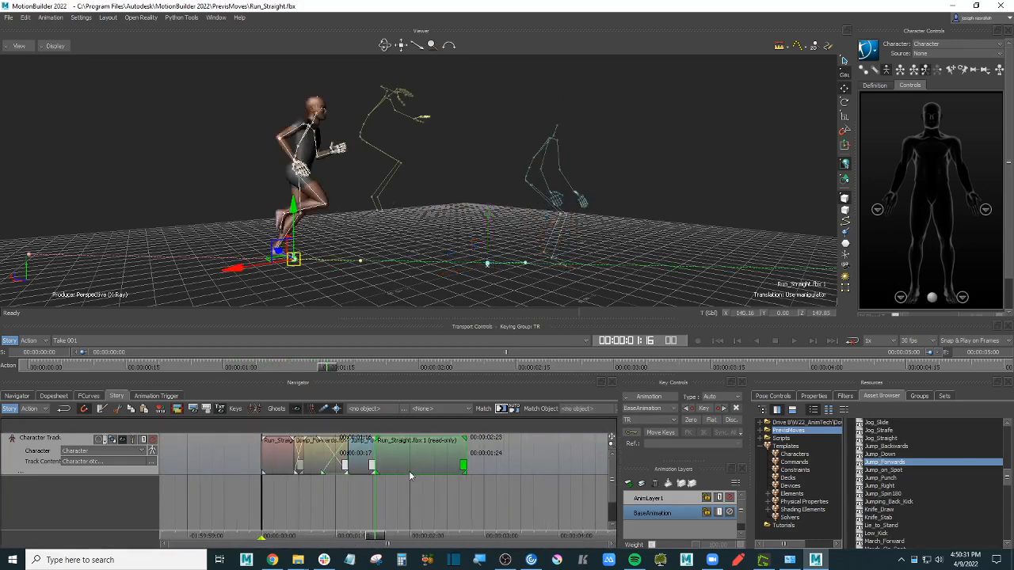
pyautogui.scroll(3, 412, 212)
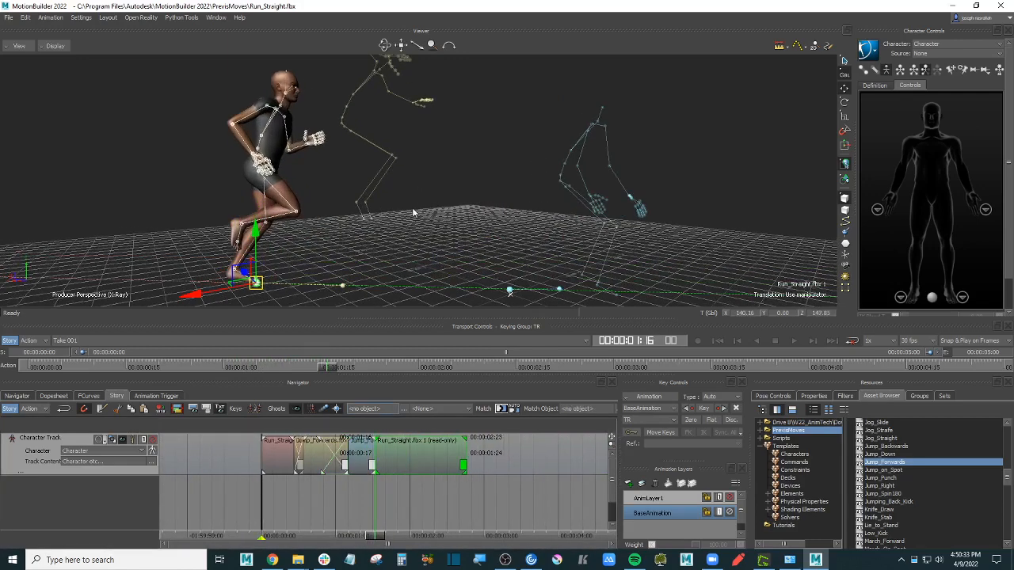
pyautogui.keyDown('ctrl'); pyautogui.keyDown('shift'); pyautogui.moveTo(412, 212); pyautogui.dragTo(429, 207); pyautogui.keyUp('shift'); pyautogui.keyUp('ctrl')
pyautogui.click(479, 219)
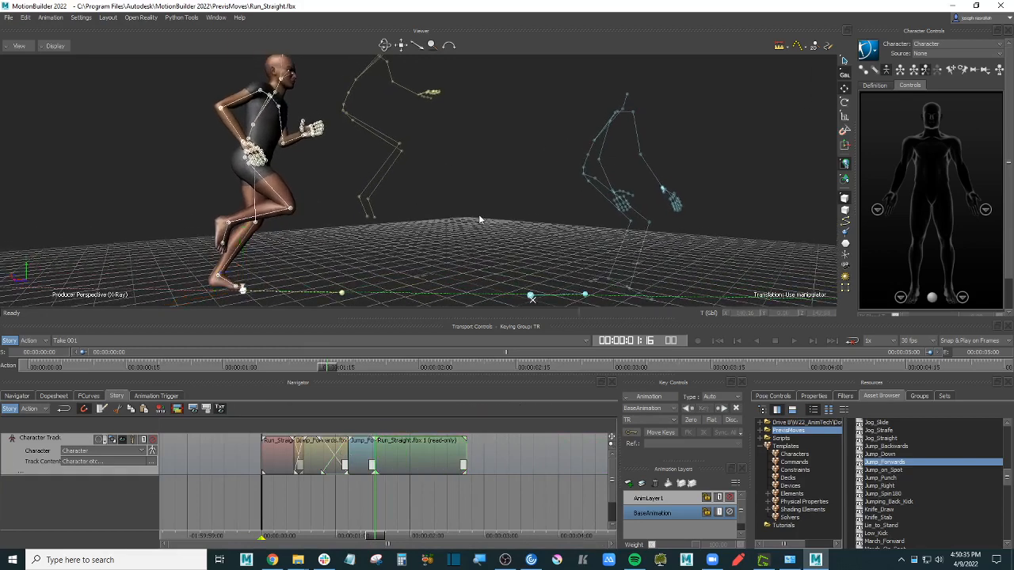
# Step: Match the second Run_Straight clip's Hips to the end of the previous clip, using translation in Gravity XZ without rotation
pyautogui.click(425, 453)
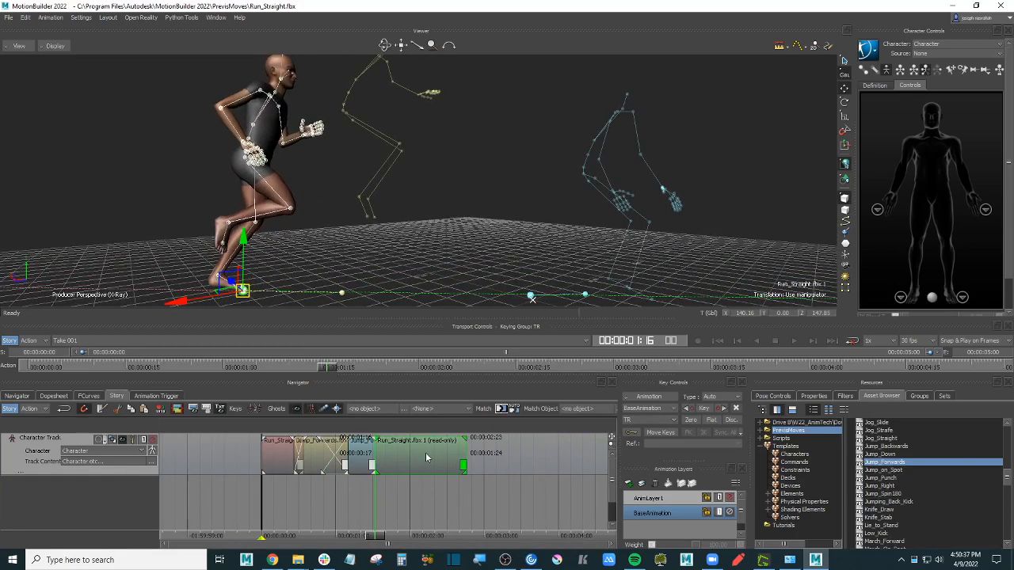
pyautogui.click(503, 410)
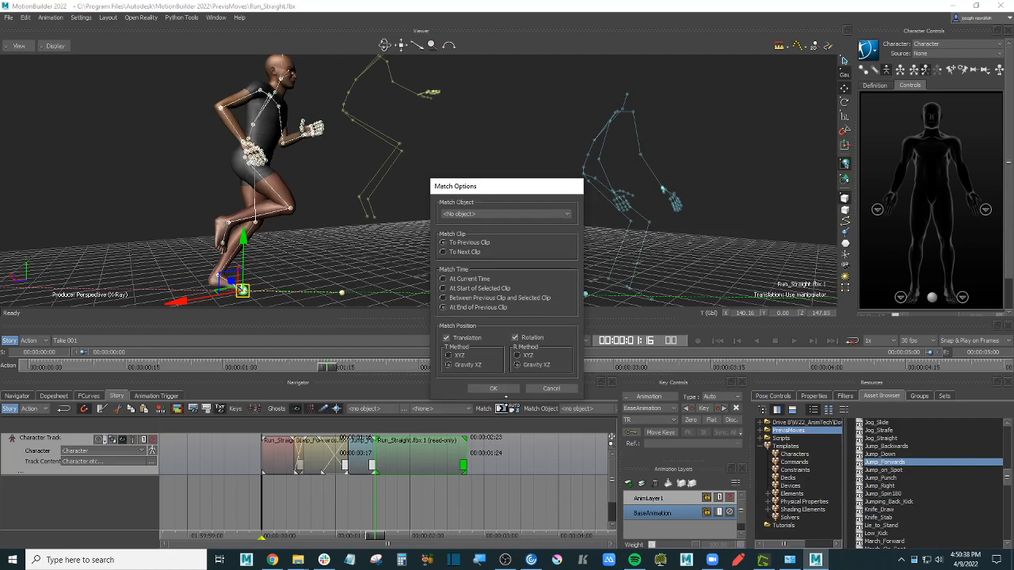
pyautogui.click(502, 223)
pyautogui.click(459, 42)
pyautogui.click(514, 338)
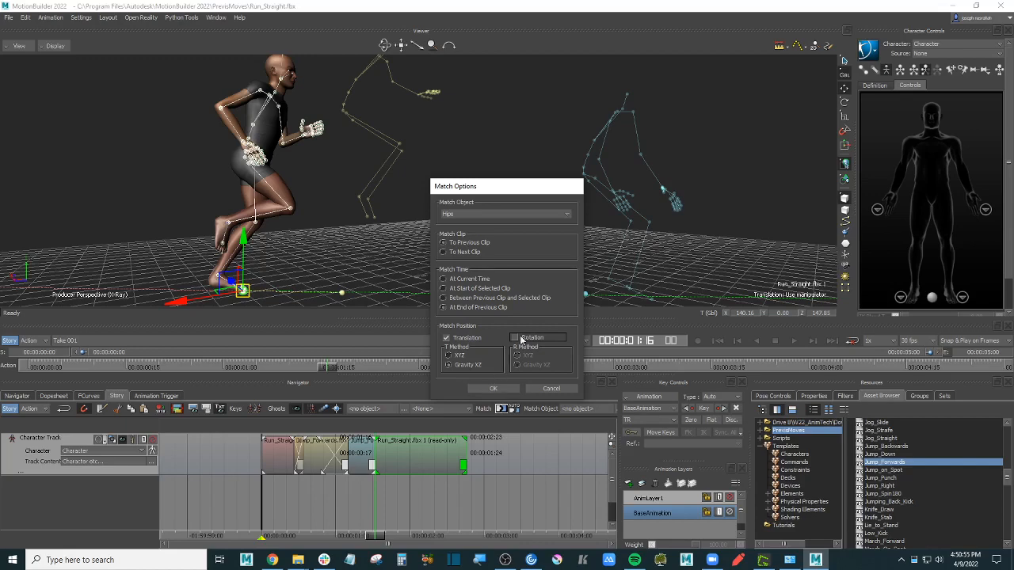
pyautogui.click(492, 389)
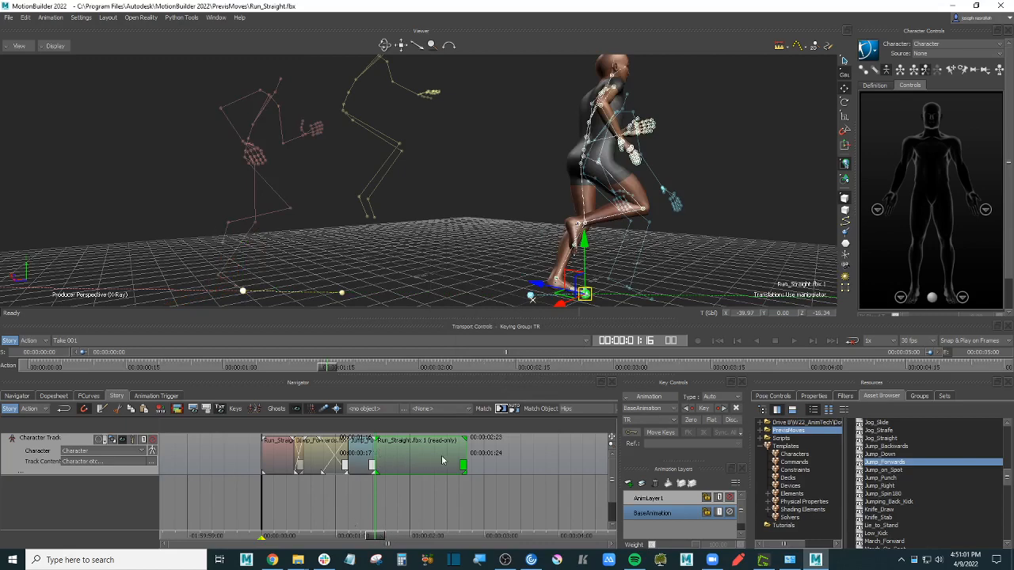
# Step: Extend the end of the second Jump_Forwards clip to 00:00:01:21 so it blends into the second Run_Straight clip
pyautogui.moveTo(379, 539)
pyautogui.mouseDown()
pyautogui.moveTo(355, 538)
pyautogui.moveTo(386, 533)
pyautogui.moveTo(370, 535)
pyautogui.mouseUp()
pyautogui.scroll(4, 377, 489)
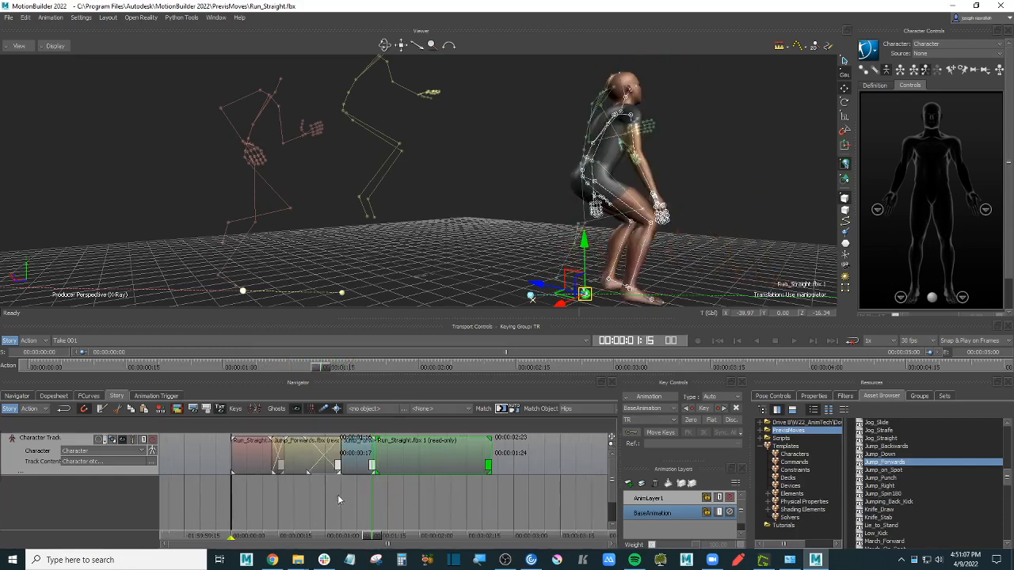
pyautogui.scroll(5, 339, 496)
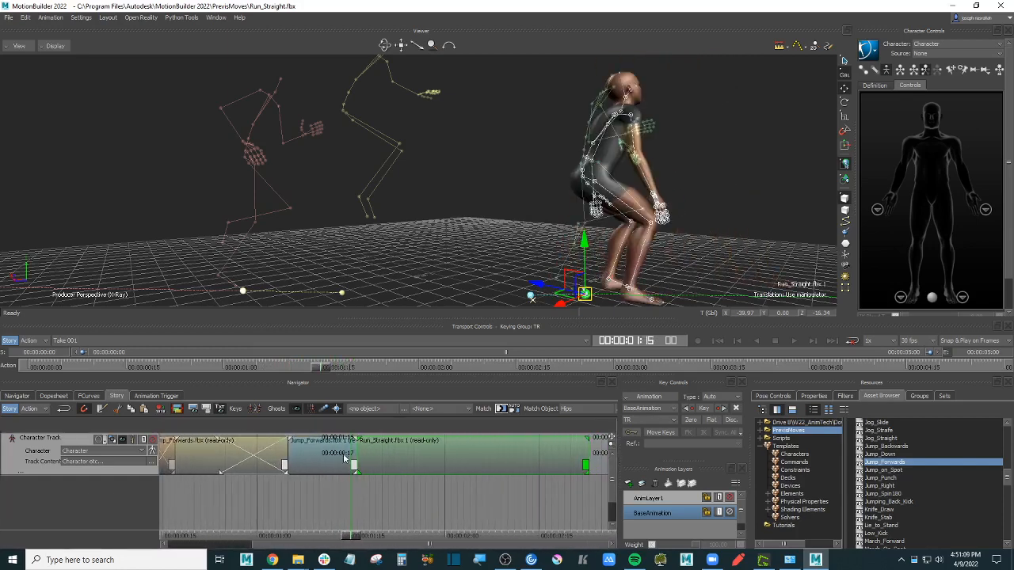
pyautogui.click(343, 452)
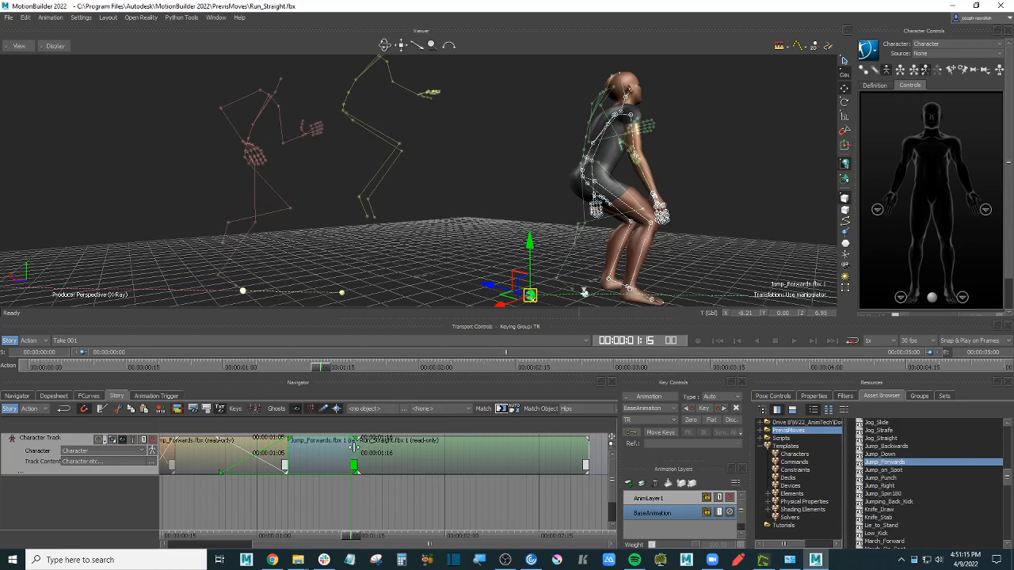
pyautogui.moveTo(354, 447); pyautogui.dragTo(385, 452)
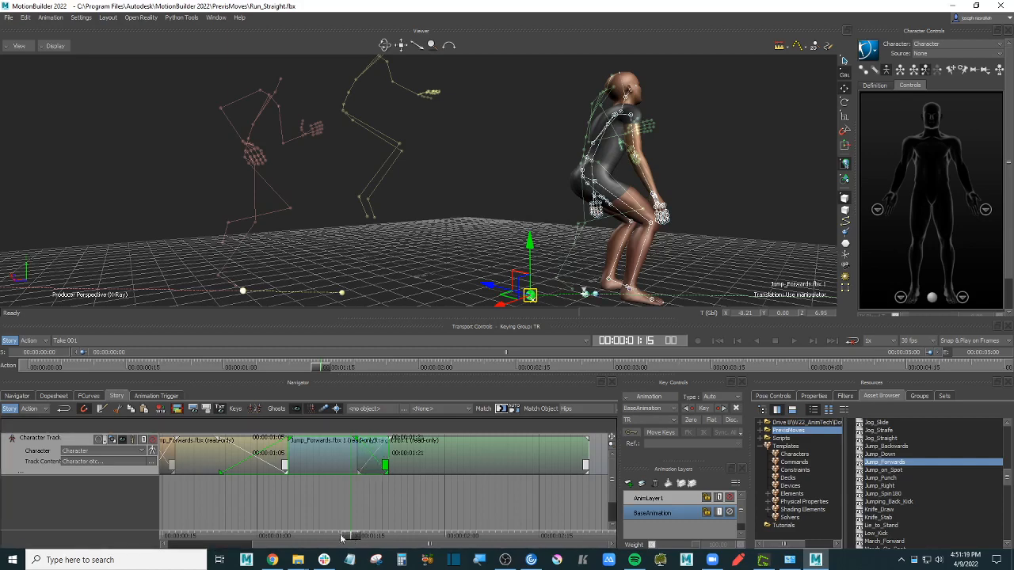
# Step: Go to 00:00:01:08, deselect the clips and switch the viewer display to Models Only
pyautogui.moveTo(363, 536)
pyautogui.mouseDown()
pyautogui.moveTo(330, 536)
pyautogui.moveTo(378, 535)
pyautogui.moveTo(298, 531)
pyautogui.mouseUp()
pyautogui.click(718, 176)
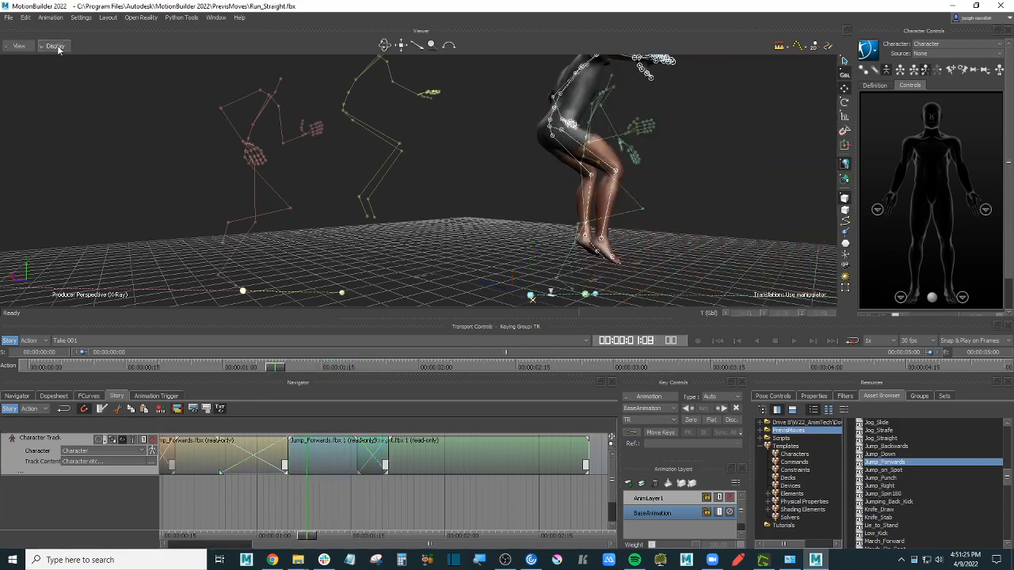
pyautogui.click(55, 45)
pyautogui.click(85, 81)
pyautogui.scroll(-8, 219, 231)
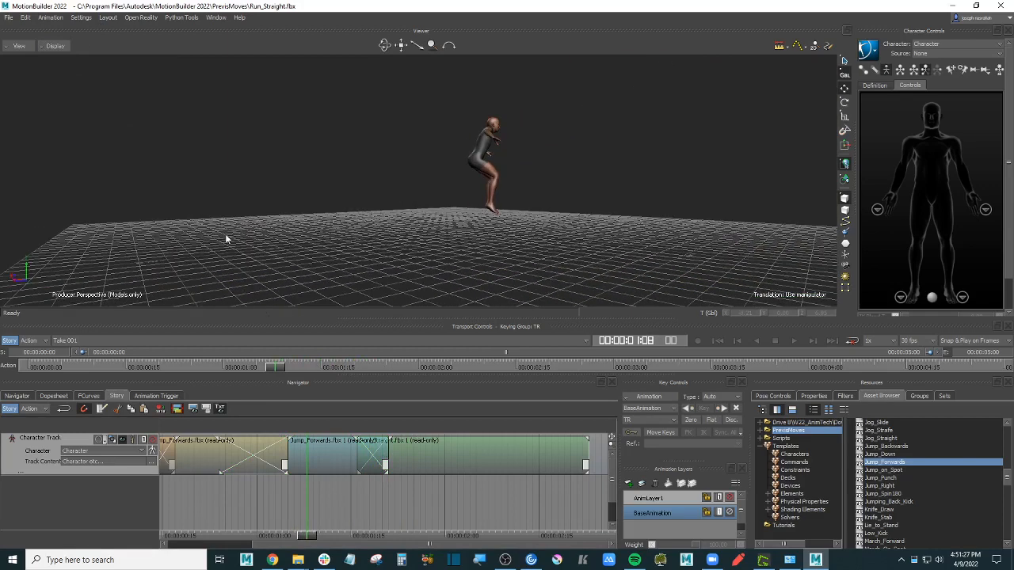
pyautogui.scroll(-1, 561, 185)
pyautogui.scroll(3, 579, 206)
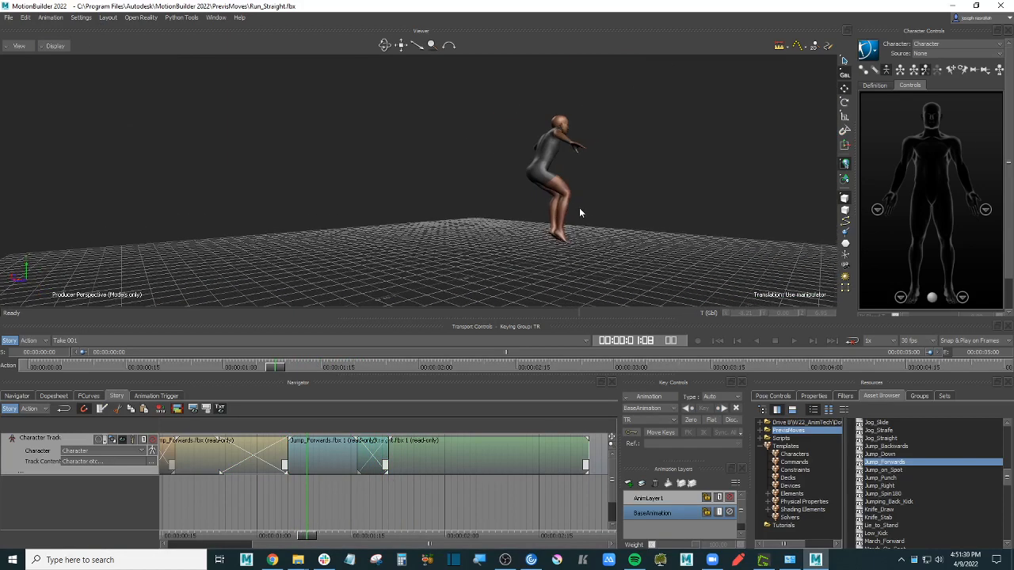
# Step: Play the assembled sequence from the start and scrub through the run, jump and landing blends to examine the transitions
pyautogui.press('Home')
pyautogui.press('space')
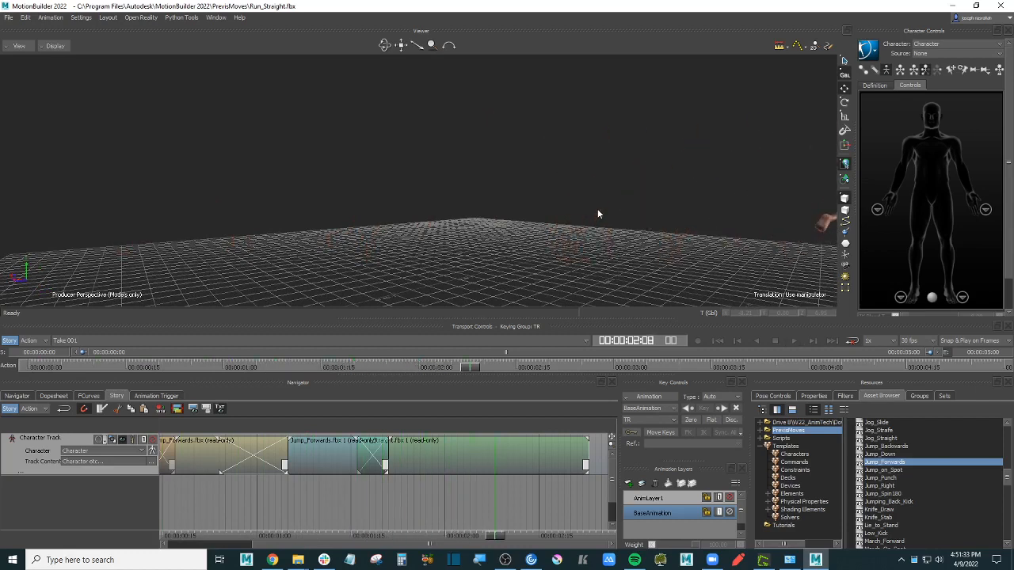
pyautogui.moveTo(495, 538); pyautogui.dragTo(364, 493)
pyautogui.keyDown('shift'); pyautogui.moveTo(346, 496); pyautogui.dragTo(378, 498); pyautogui.keyUp('shift')
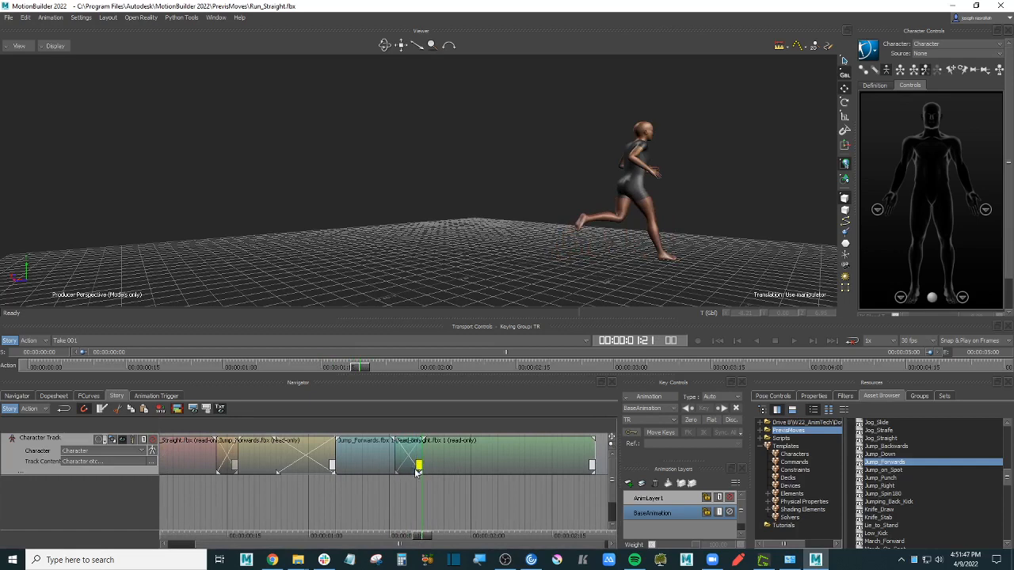
pyautogui.moveTo(422, 536); pyautogui.dragTo(350, 515)
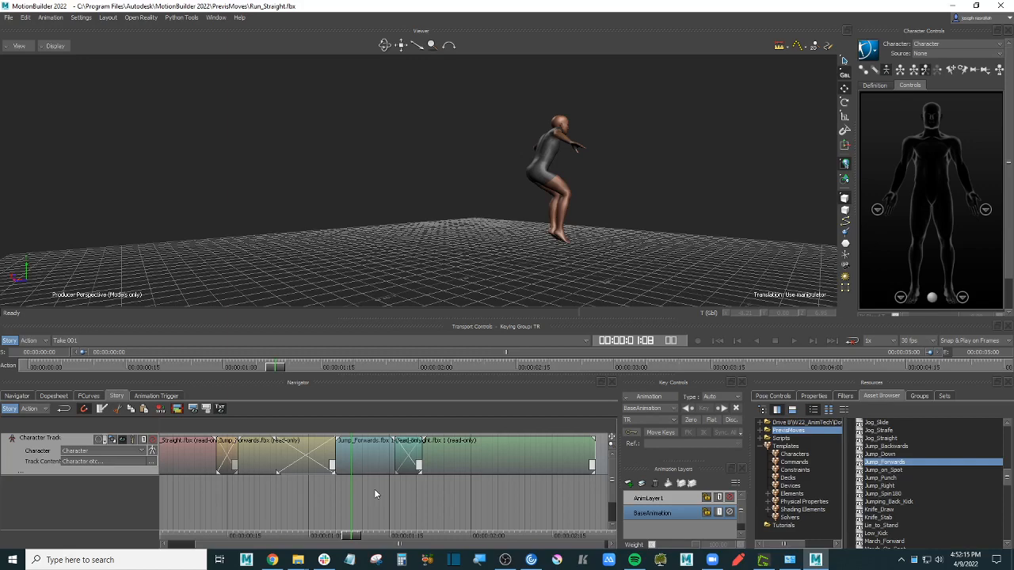
pyautogui.scroll(1, 399, 492)
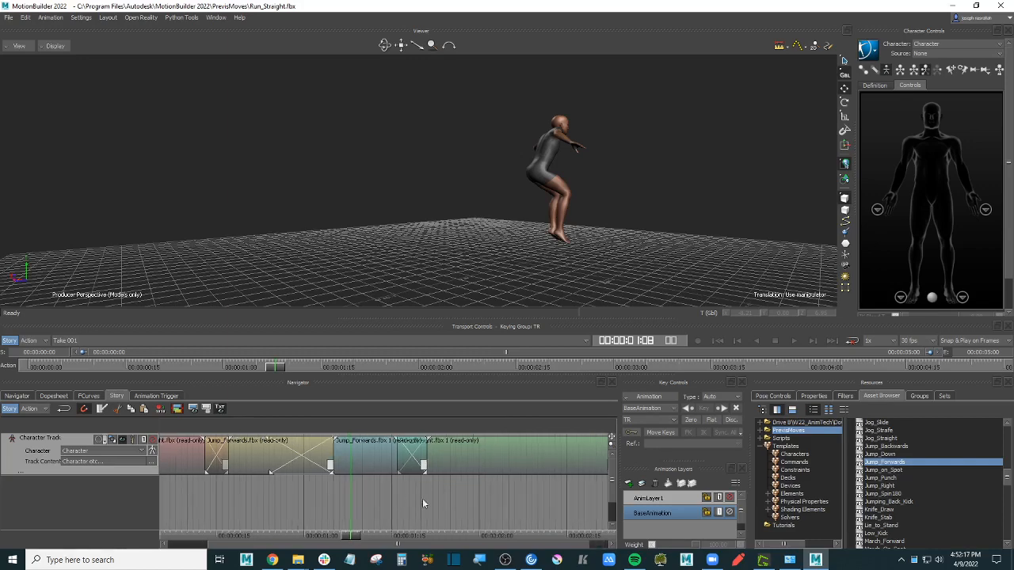
pyautogui.press('a')
pyautogui.scroll(-2, 455, 491)
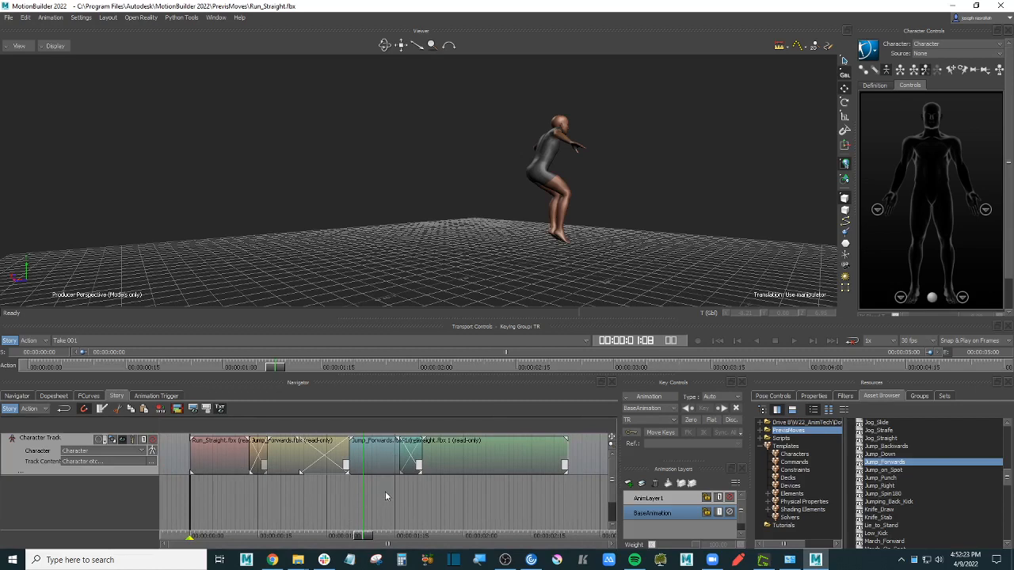
pyautogui.moveTo(363, 536); pyautogui.dragTo(244, 521)
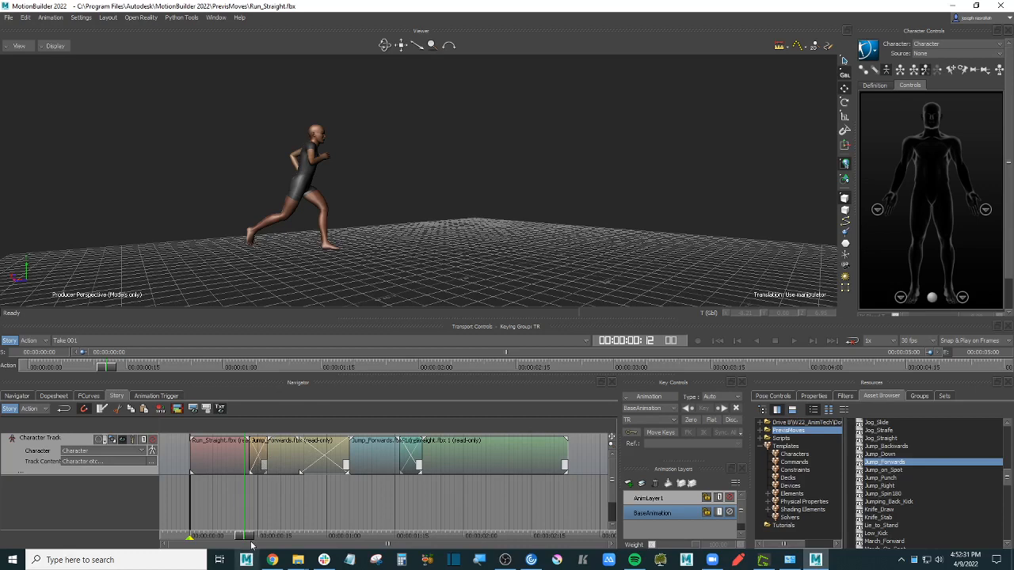
pyautogui.moveTo(242, 537); pyautogui.dragTo(337, 535)
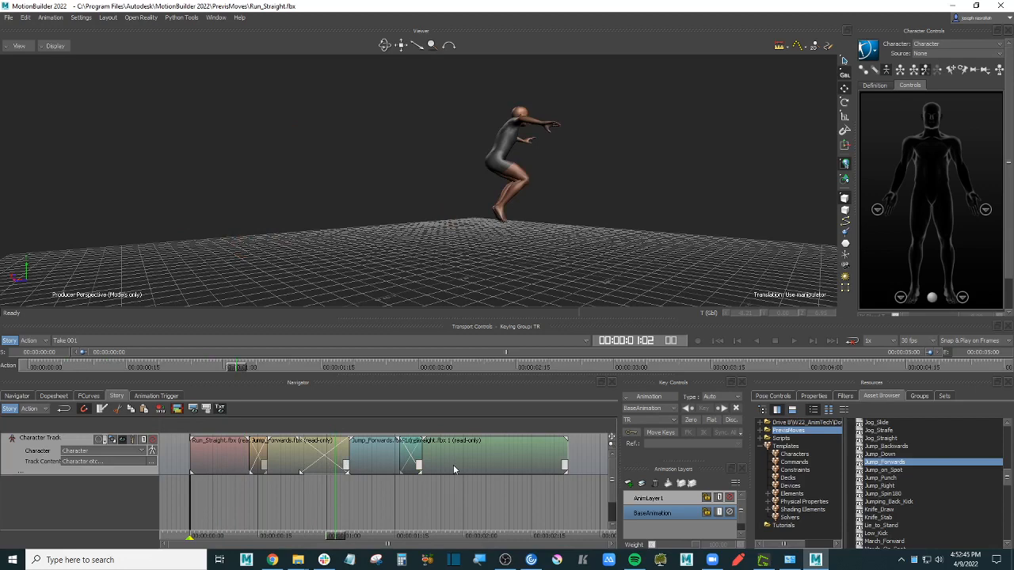
# Step: Delete all run and jump clips from the Character Track
pyautogui.click(30, 443)
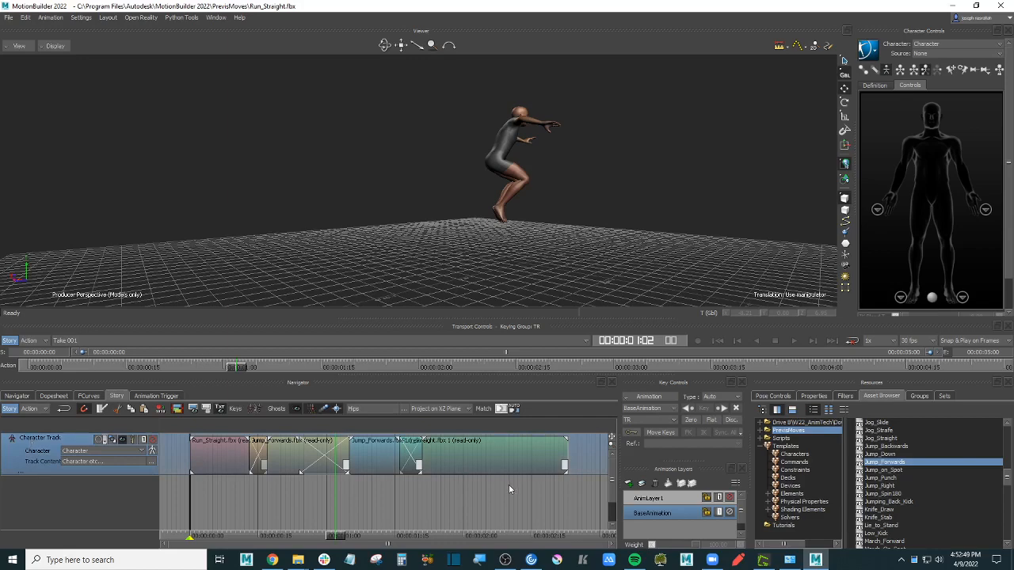
pyautogui.moveTo(509, 485); pyautogui.dragTo(217, 450)
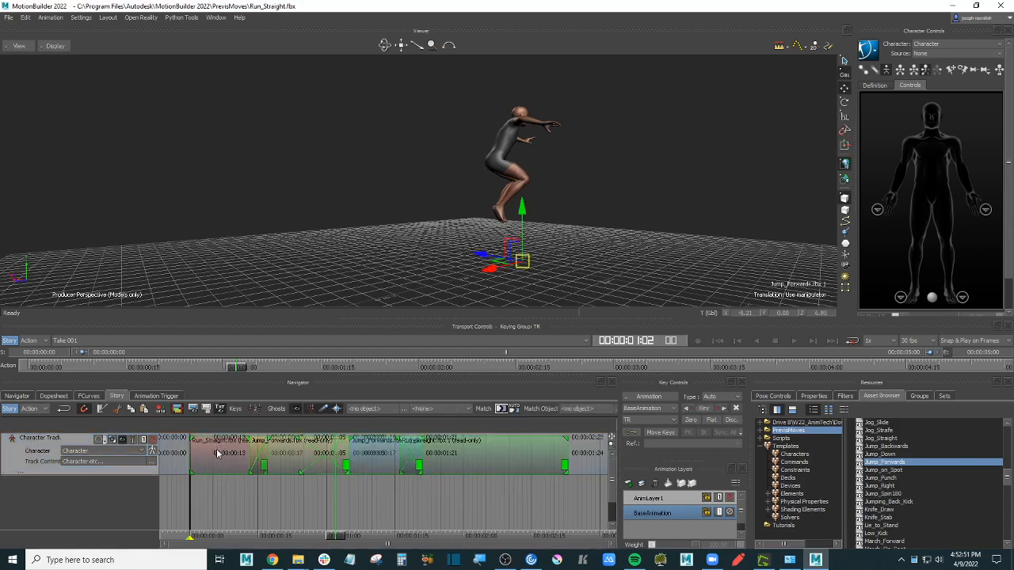
pyautogui.press('Delete')
pyautogui.keyDown('ctrl'); pyautogui.keyDown('shift'); pyautogui.moveTo(597, 210); pyautogui.dragTo(544, 205); pyautogui.keyUp('shift'); pyautogui.keyUp('ctrl')
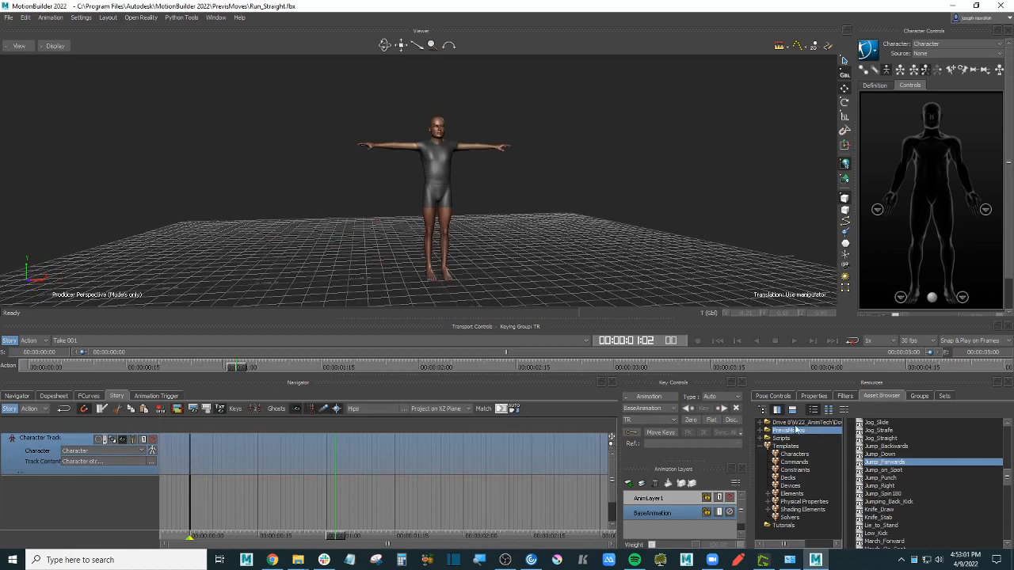
# Step: Enlarge the Character Track's row and header, and add the Walk_Straight clip from PrevisMoves near the start of the track
pyautogui.moveTo(83, 474); pyautogui.dragTo(84, 484)
pyautogui.moveTo(160, 477); pyautogui.dragTo(167, 477)
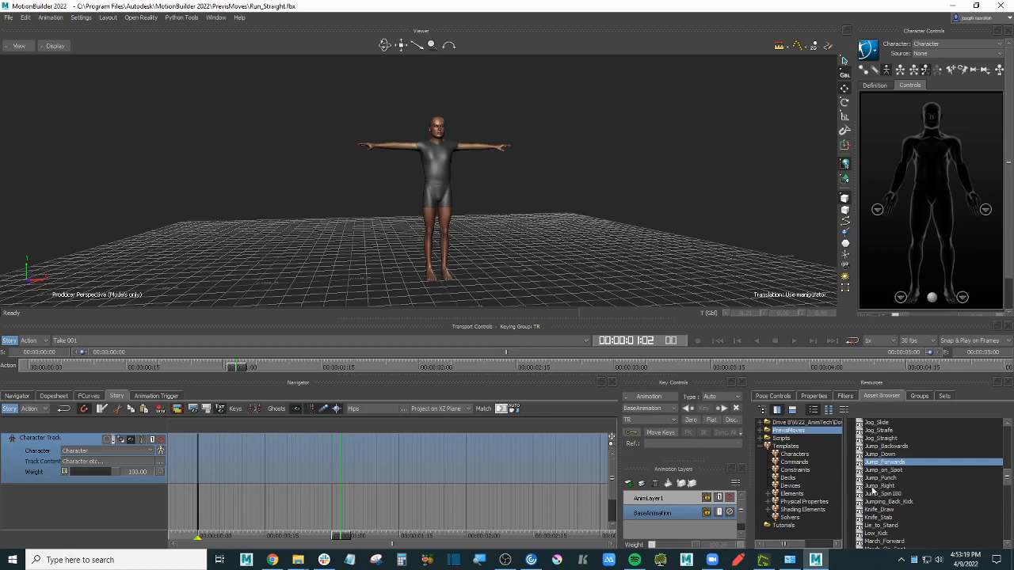
pyautogui.scroll(-8, 895, 456)
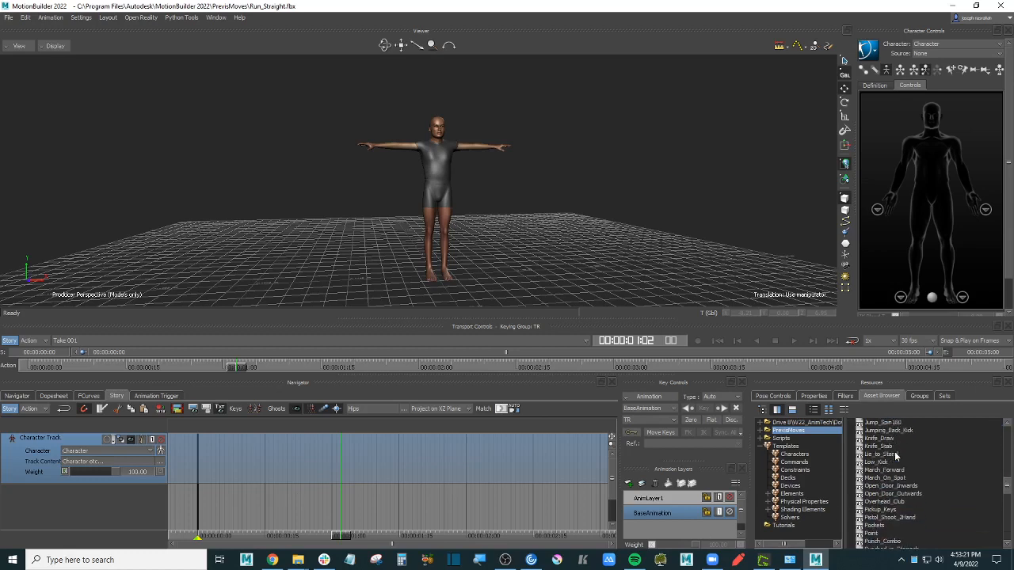
pyautogui.scroll(-8, 1008, 495)
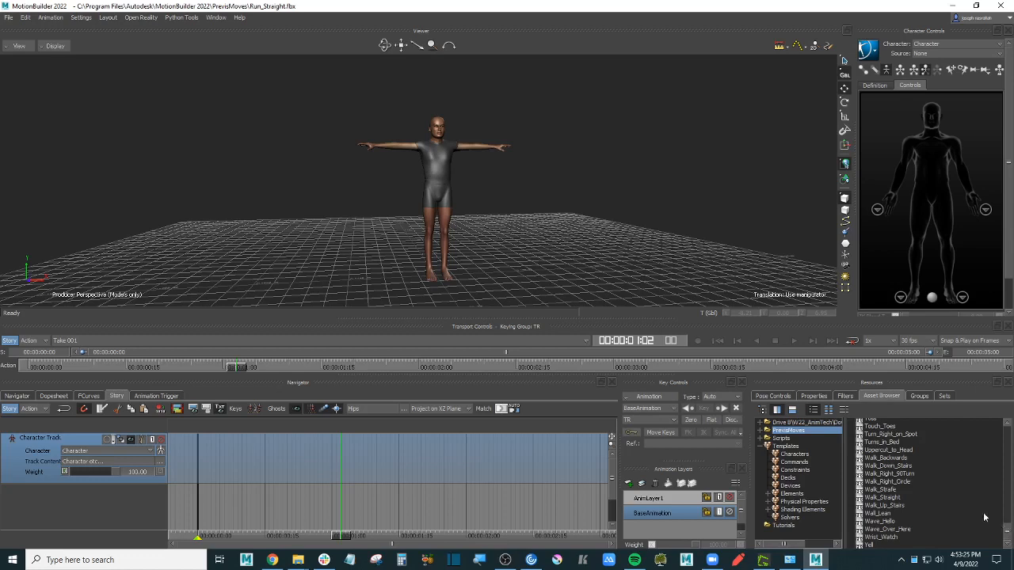
pyautogui.click(901, 497)
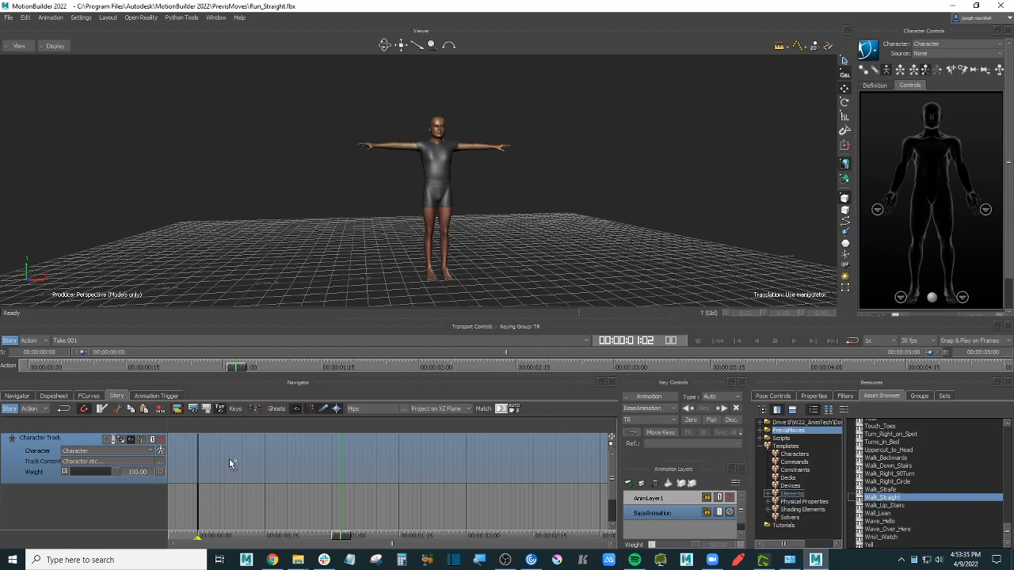
pyautogui.moveTo(229, 463); pyautogui.dragTo(230, 464)
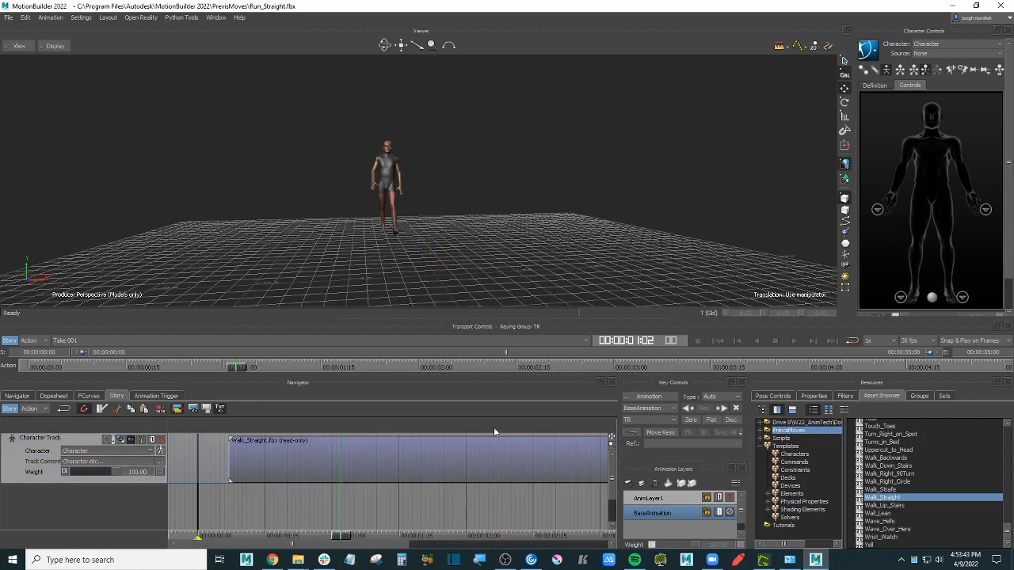
# Step: Examine the Walk_Straight motion up to its end at 00:00:05:22 and give the Story timeline area more height
pyautogui.scroll(-3, 470, 474)
pyautogui.keyDown('shift'); pyautogui.moveTo(504, 476); pyautogui.dragTo(206, 474); pyautogui.keyUp('shift')
pyautogui.keyDown('shift'); pyautogui.moveTo(434, 464); pyautogui.dragTo(371, 478); pyautogui.keyUp('shift')
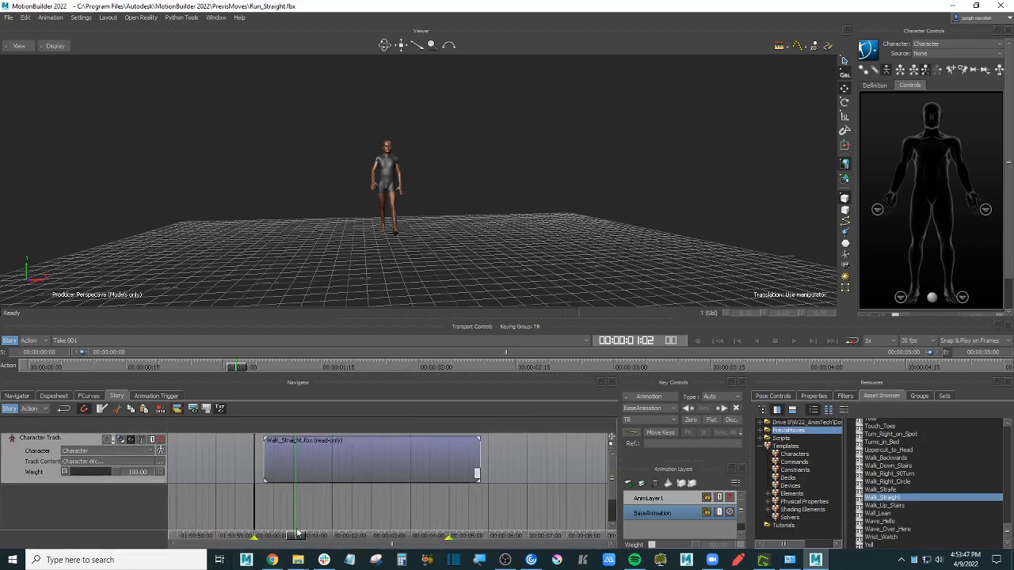
pyautogui.moveTo(298, 535); pyautogui.dragTo(477, 536)
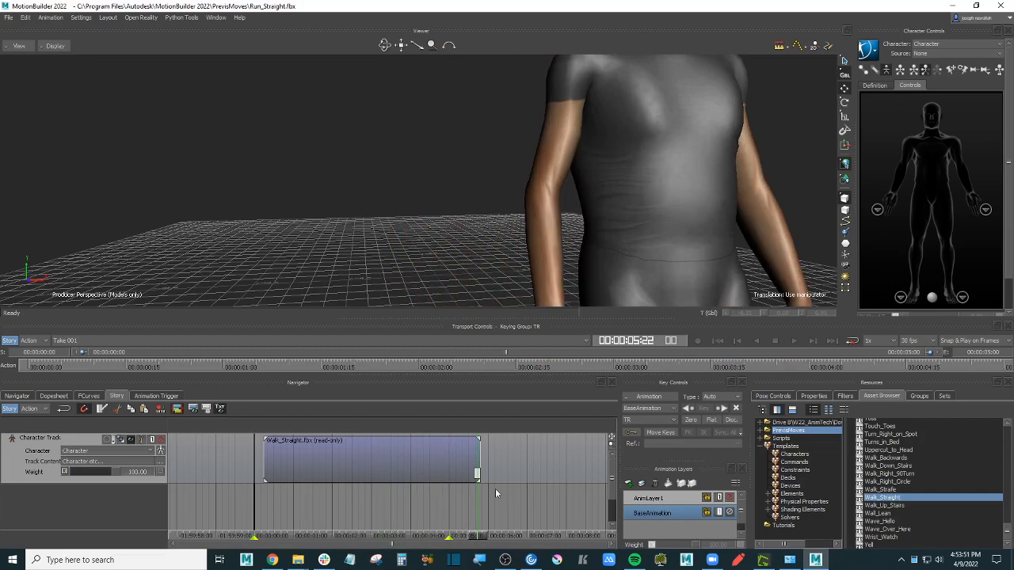
pyautogui.scroll(-1, 484, 488)
pyautogui.scroll(1, 504, 445)
pyautogui.scroll(-5, 637, 160)
pyautogui.scroll(3, 627, 173)
pyautogui.scroll(-2, 622, 176)
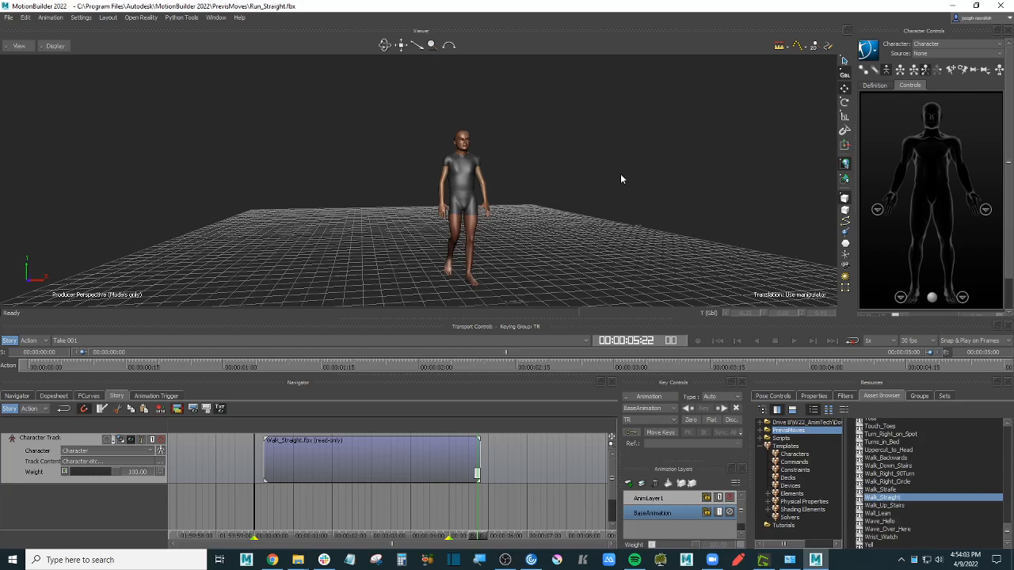
pyautogui.moveTo(642, 315); pyautogui.dragTo(642, 267)
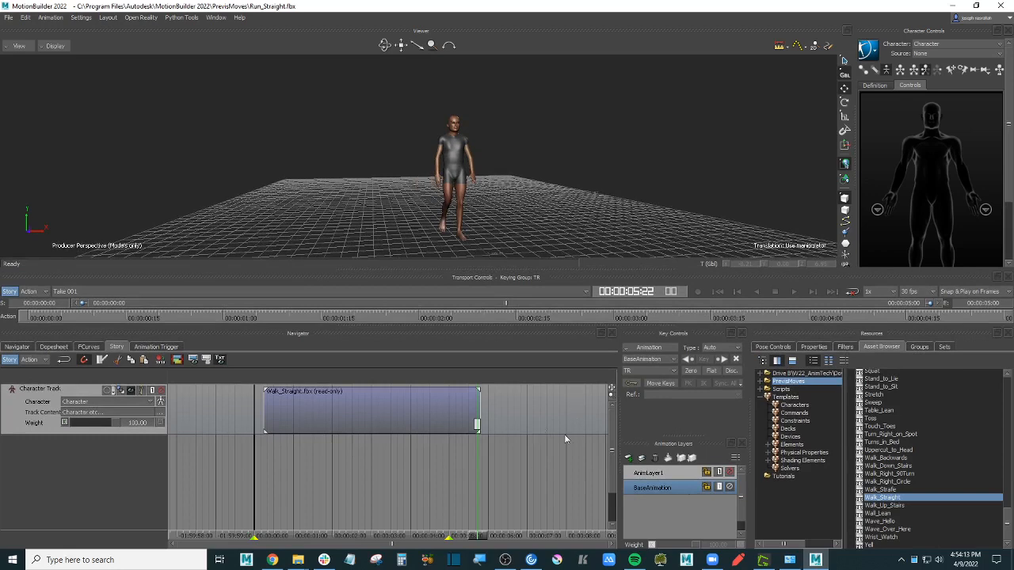
# Step: Look through the Motions folder and the PrevisMoves library, and add the Wave_Hello clip after Walk_Straight on the Character Track
pyautogui.click(889, 529)
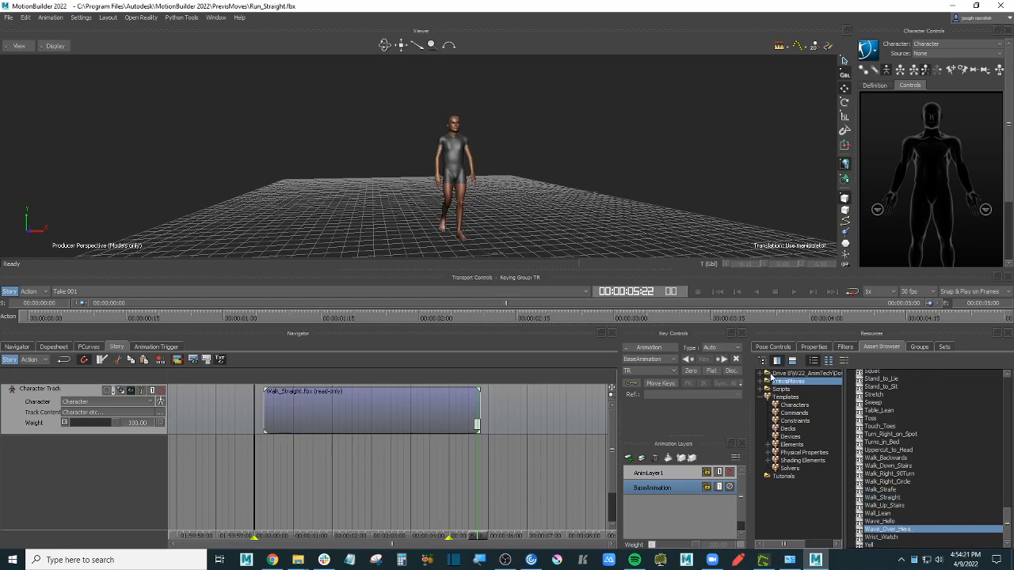
pyautogui.doubleClick(766, 374)
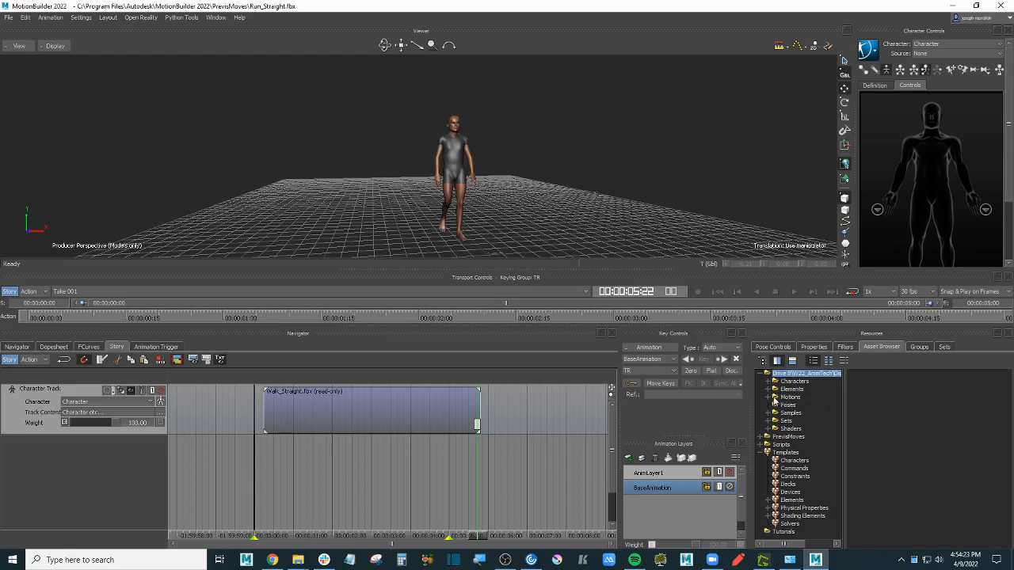
pyautogui.doubleClick(794, 399)
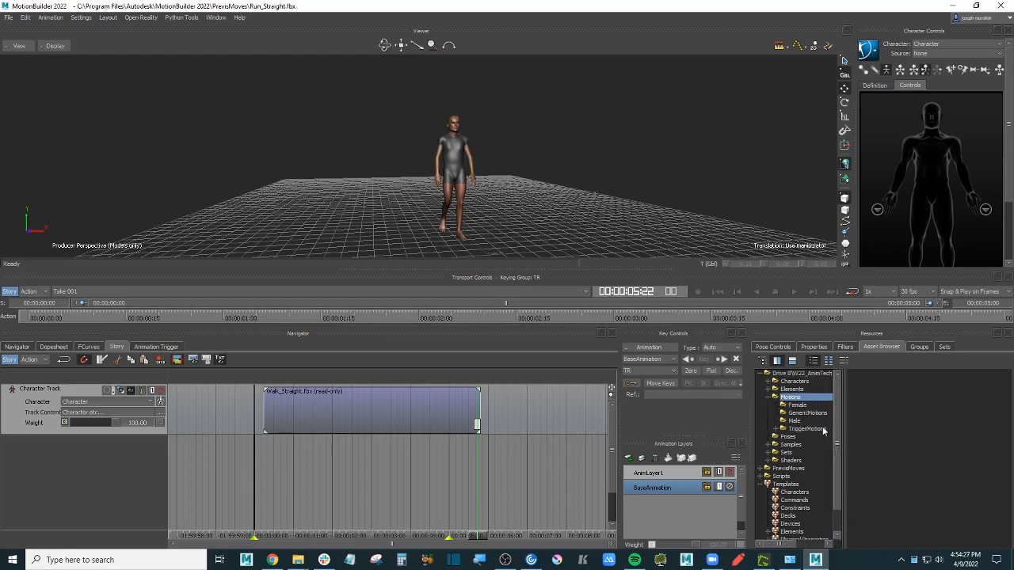
pyautogui.scroll(-3, 838, 431)
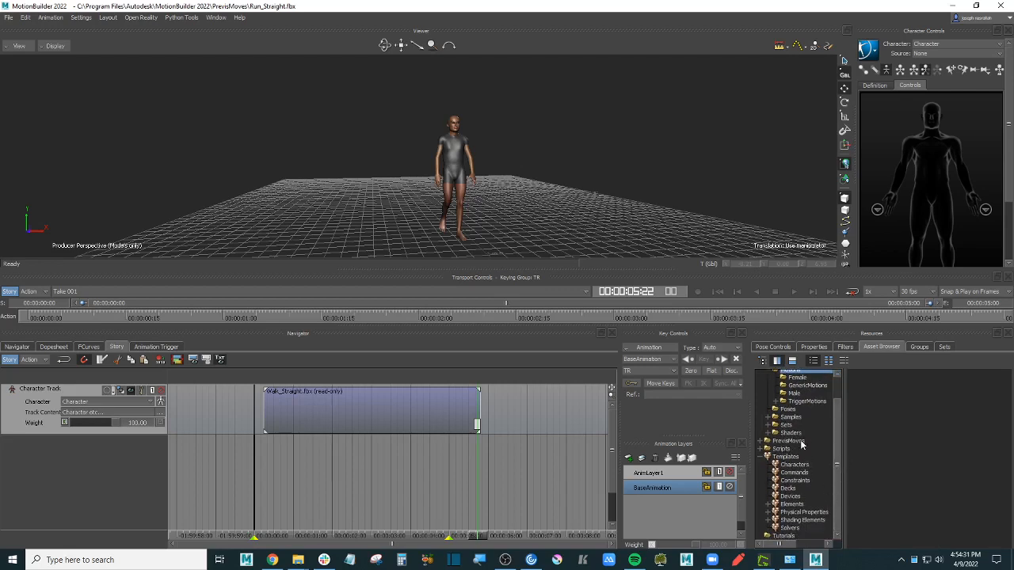
pyautogui.click(800, 441)
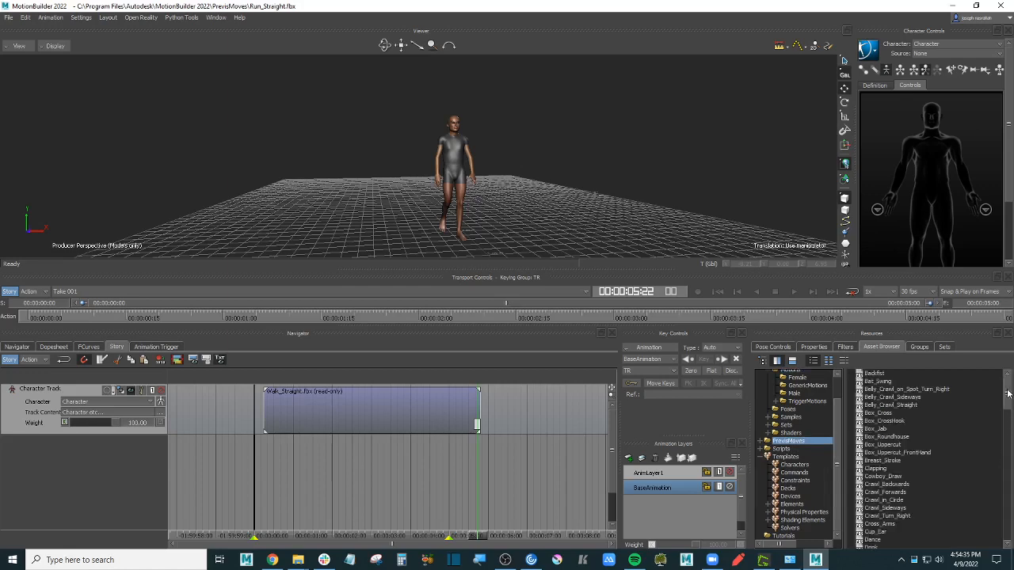
pyautogui.moveTo(1007, 390); pyautogui.dragTo(1006, 532)
pyautogui.click(898, 529)
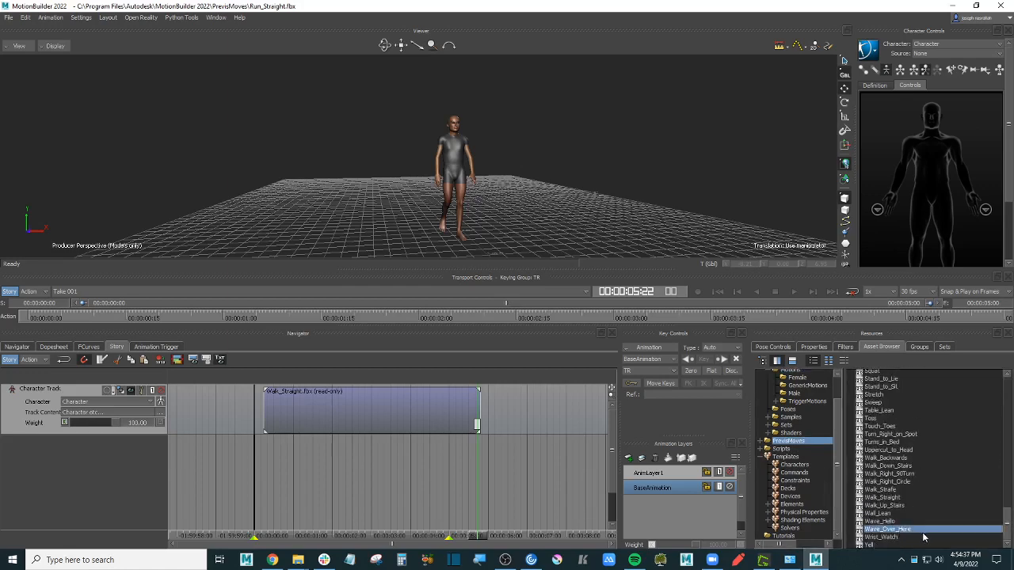
pyautogui.moveTo(879, 521); pyautogui.dragTo(497, 428)
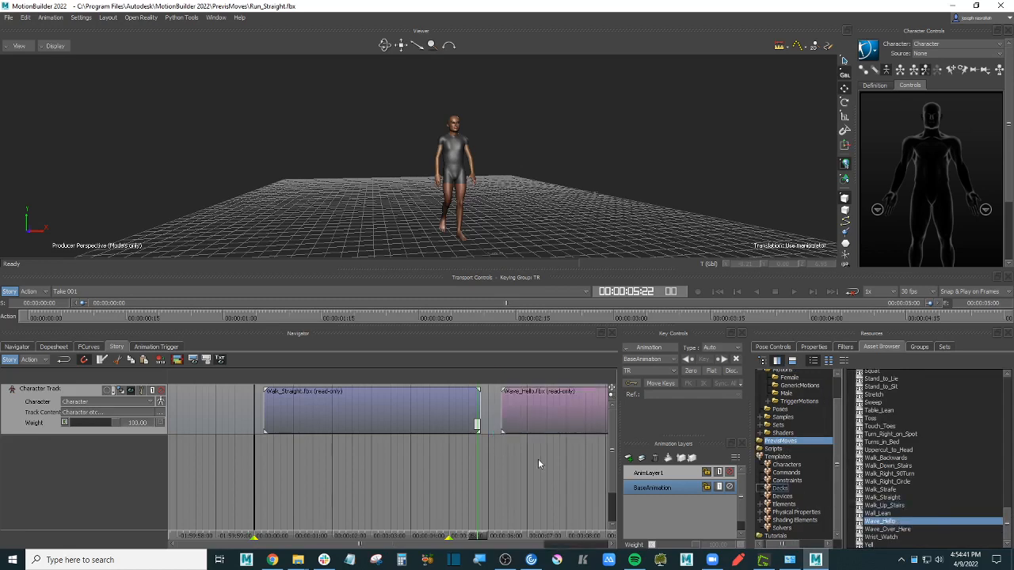
pyautogui.keyDown('ctrl'); pyautogui.moveTo(538, 458); pyautogui.dragTo(354, 469); pyautogui.keyUp('ctrl')
# Step: Scrub back to 00:00:04:06 in the walk and delete the Wave_Hello clip from the Character Track
pyautogui.moveTo(372, 536); pyautogui.dragTo(332, 496)
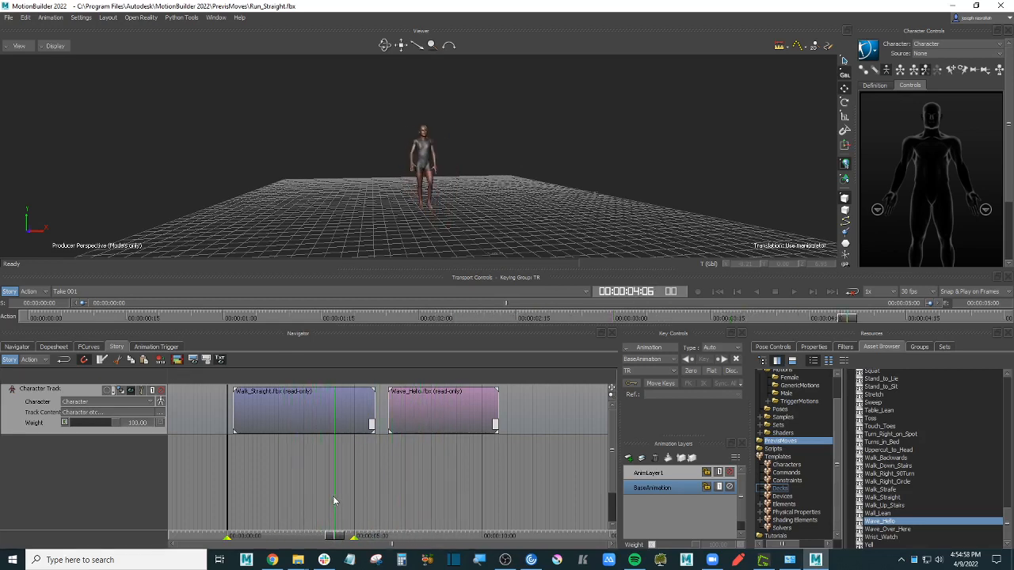
pyautogui.click(440, 409)
pyautogui.press('Delete')
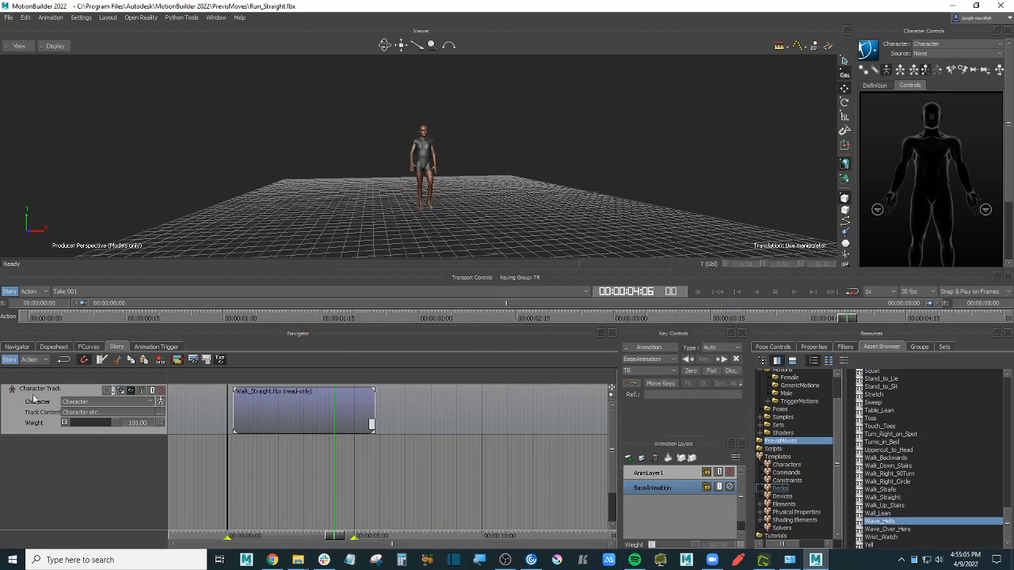
# Step: Check the Character Track's body-part list, and move the Walk_Straight clip back to the start of the track
pyautogui.click(161, 404)
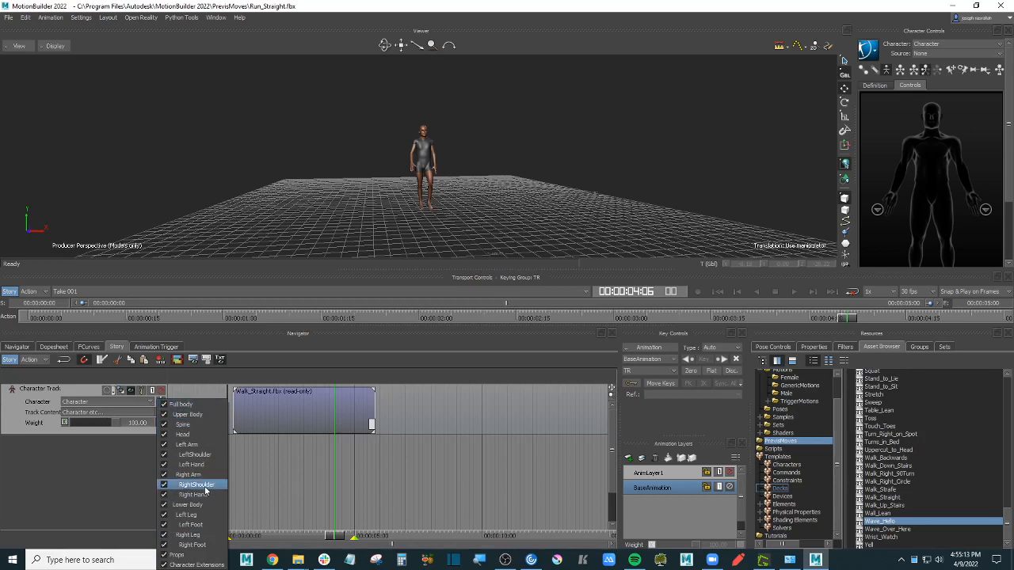
pyautogui.click(29, 402)
pyautogui.click(29, 400)
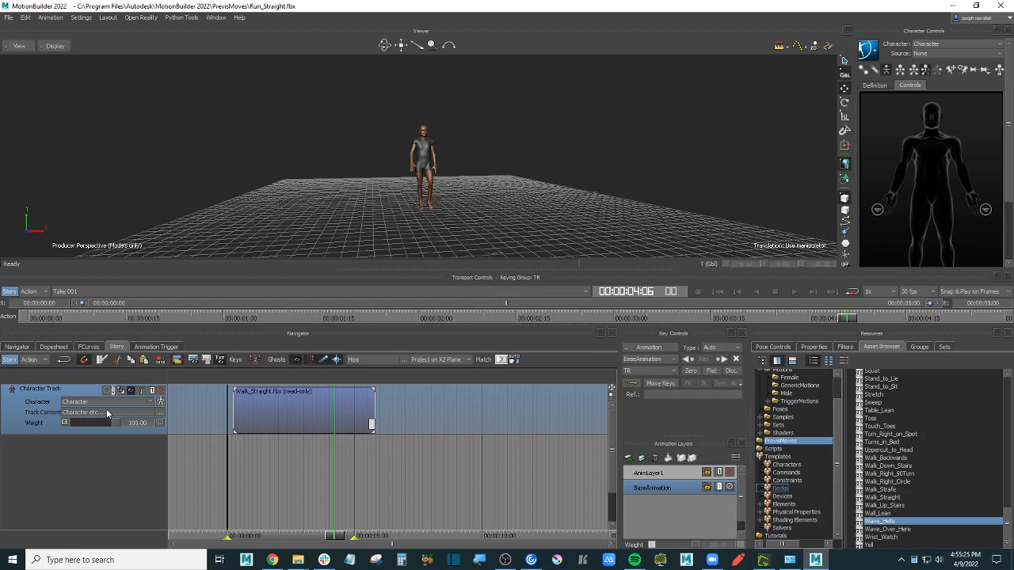
pyautogui.click(301, 411)
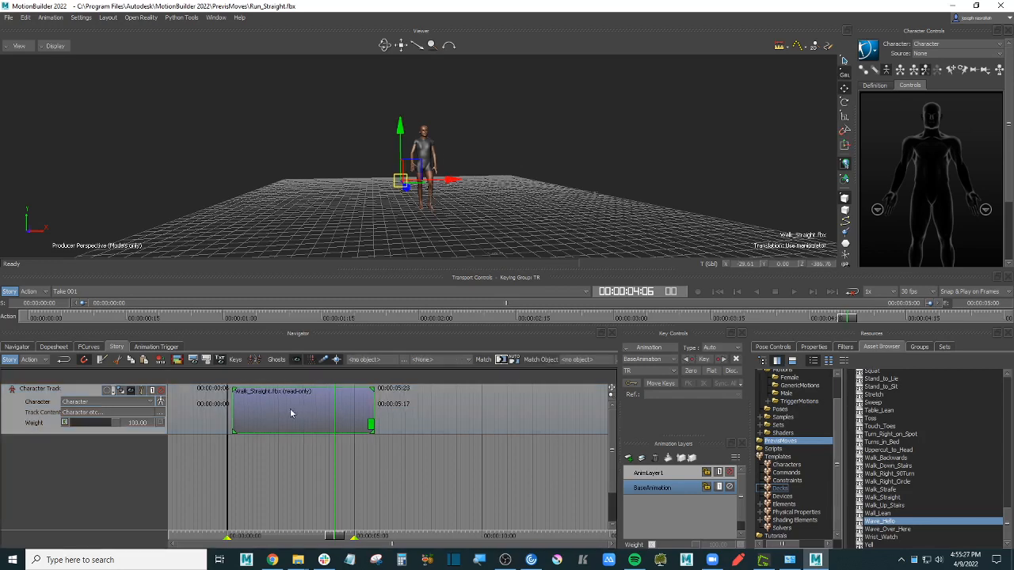
pyautogui.moveTo(289, 410); pyautogui.dragTo(285, 410)
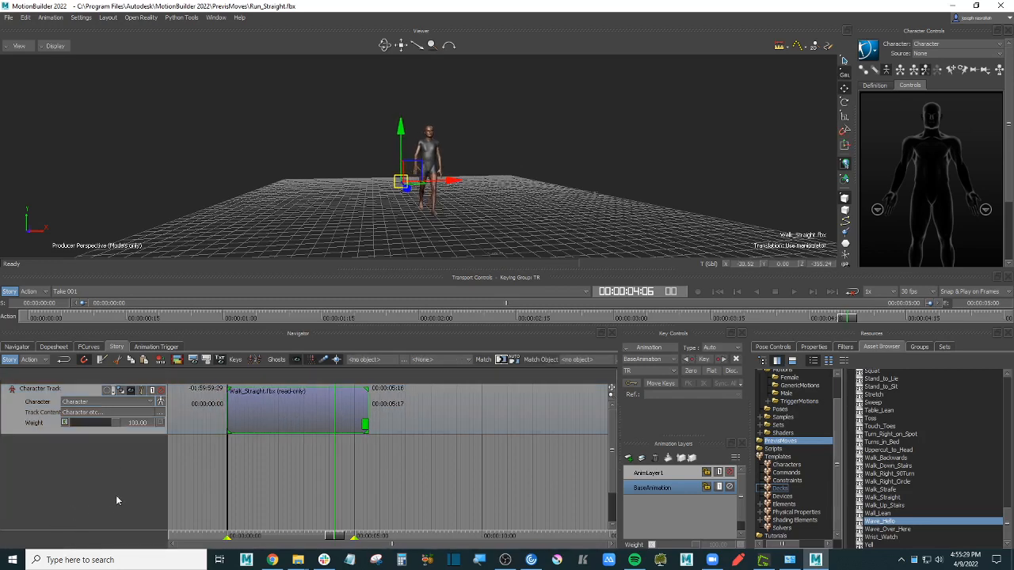
pyautogui.scroll(3, 263, 473)
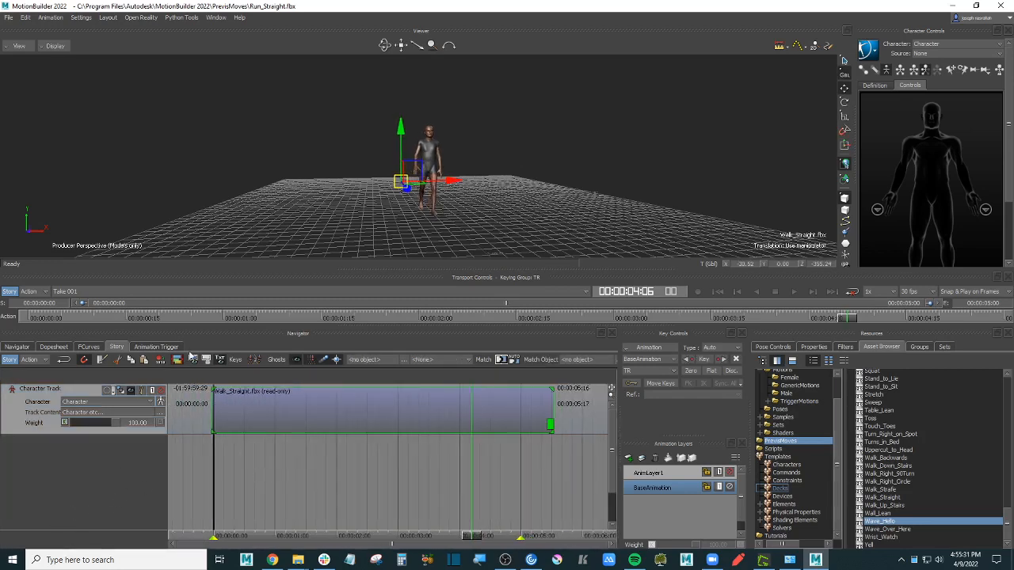
# Step: Set the timeline to show time as frames
pyautogui.rightClick(287, 316)
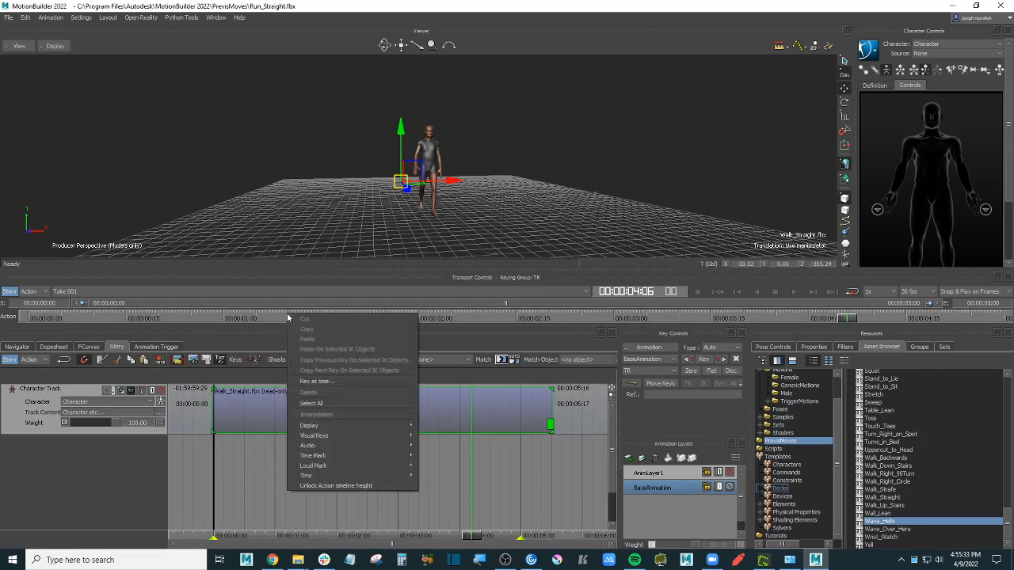
pyautogui.moveTo(400, 462)
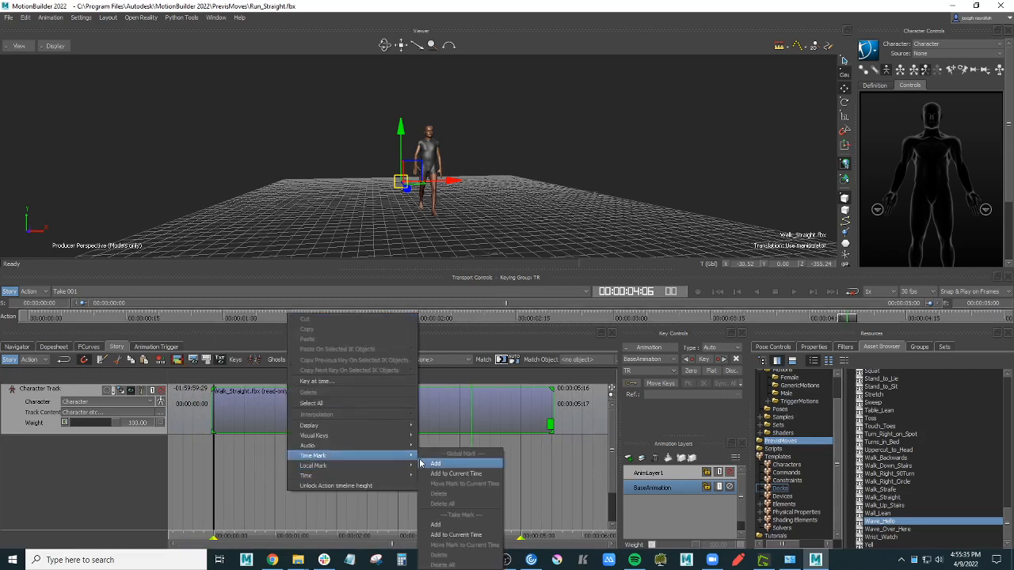
pyautogui.click(511, 313)
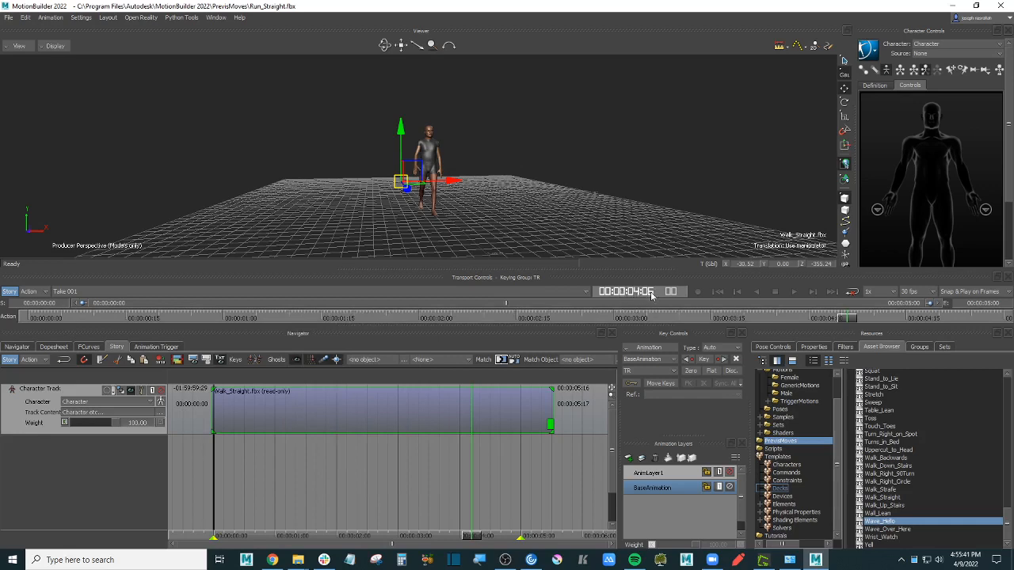
pyautogui.rightClick(352, 315)
pyautogui.moveTo(431, 480)
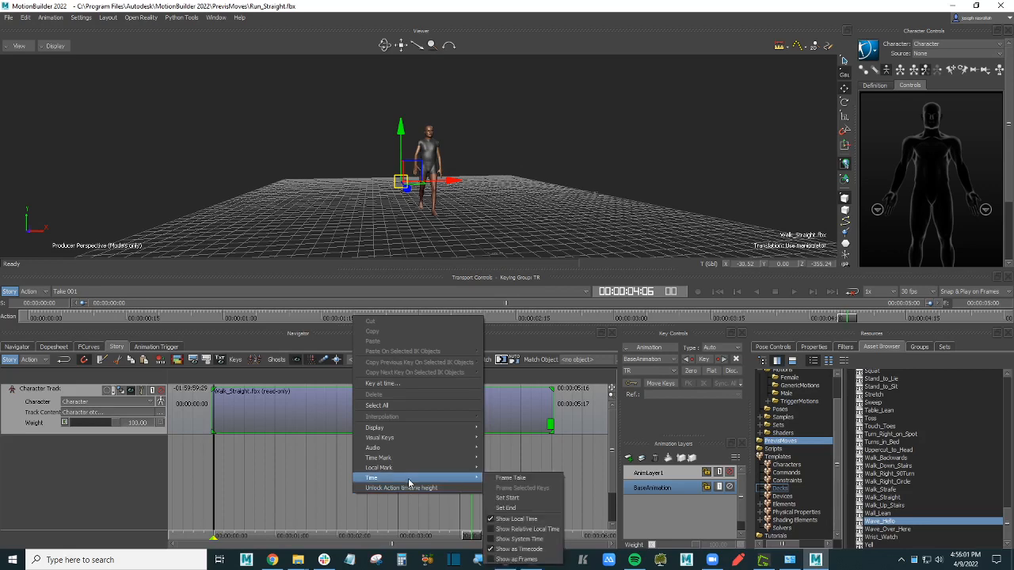
pyautogui.rightClick(314, 318)
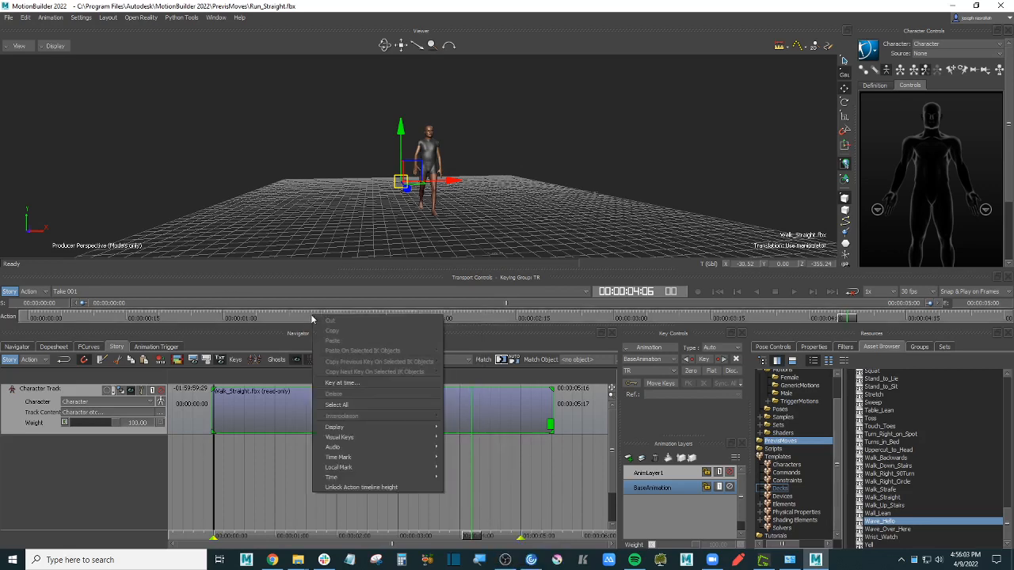
pyautogui.moveTo(380, 479)
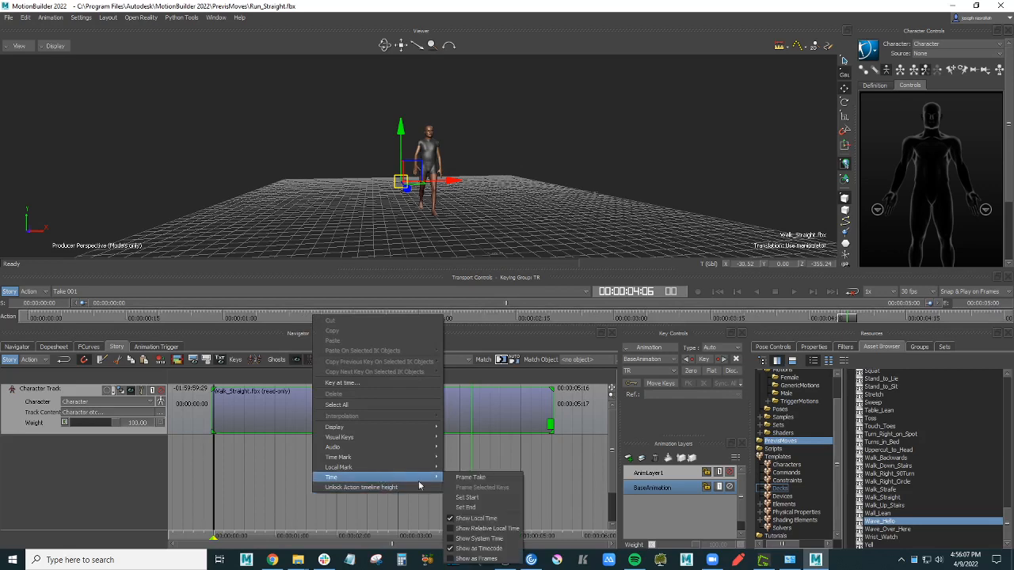
pyautogui.click(485, 559)
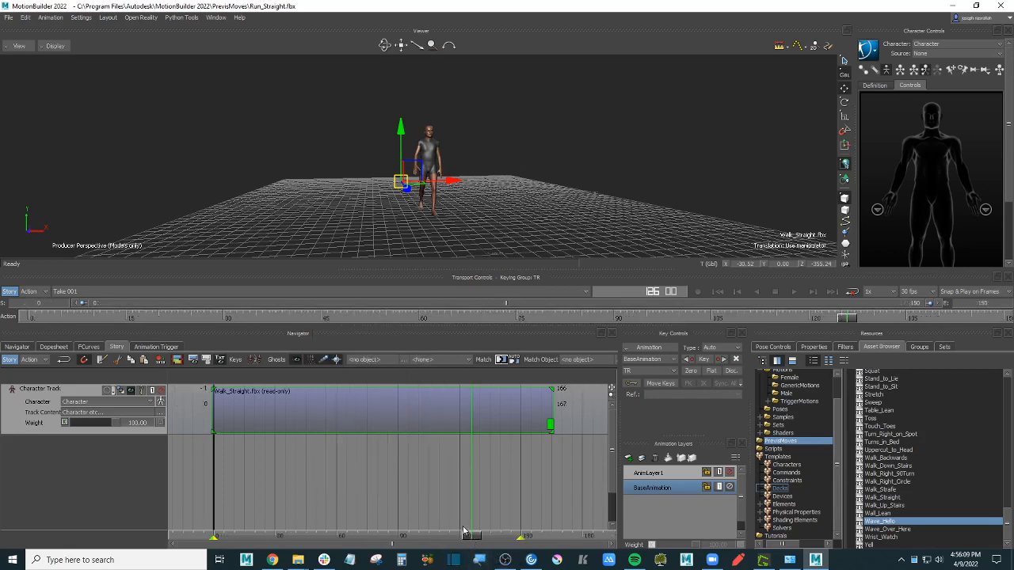
# Step: Scrub back to frame 2 and duplicate the Character Track together with its Walk_Straight clip
pyautogui.moveTo(849, 319); pyautogui.dragTo(41, 319)
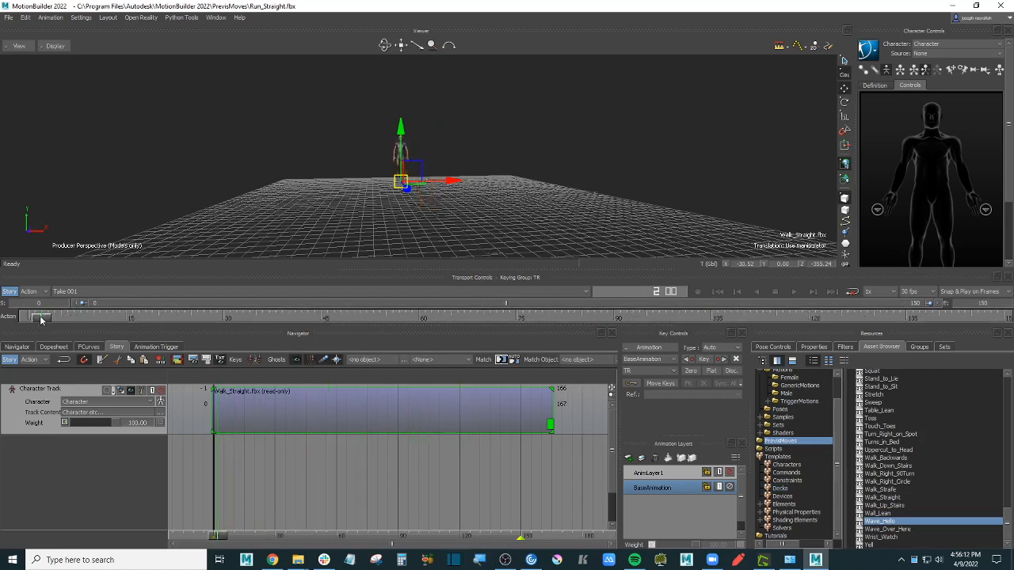
pyautogui.click(114, 452)
pyautogui.click(28, 412)
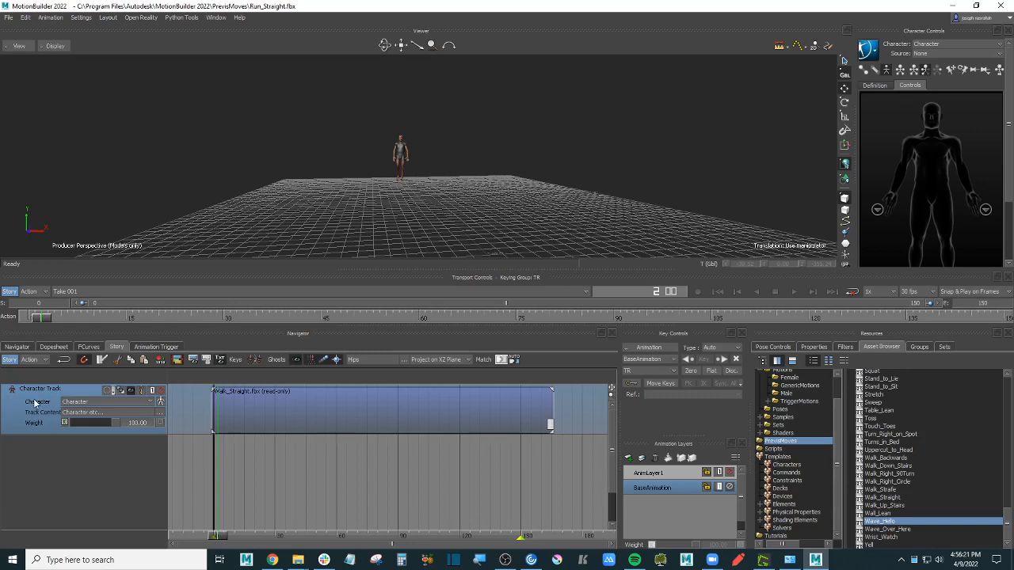
pyautogui.click(91, 459)
pyautogui.hotkey('ctrl', 'v')
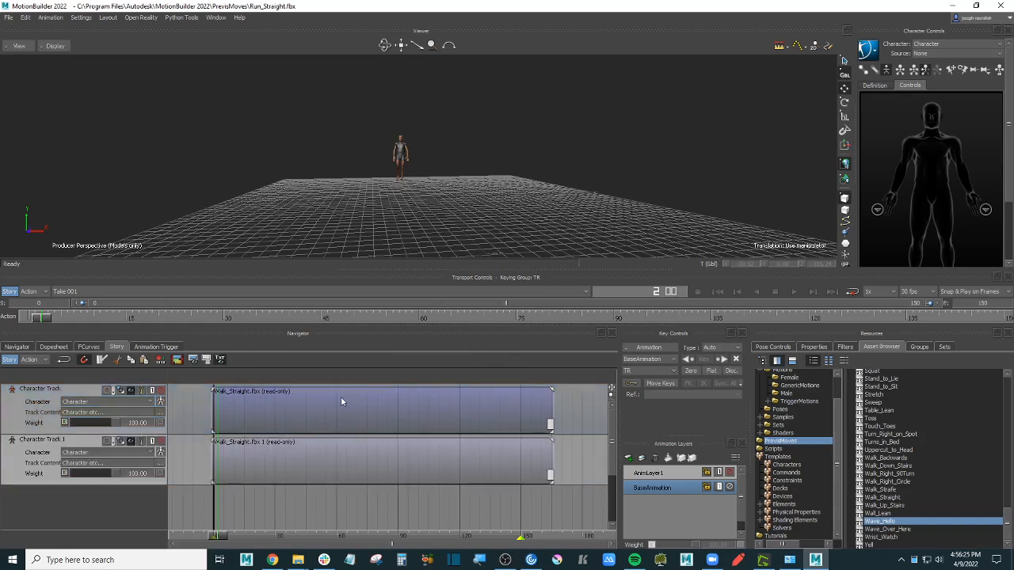
# Step: Delete the copied Walk_Straight clip from Character Track 1 and shift the original clip to start at frame 0
pyautogui.click(326, 461)
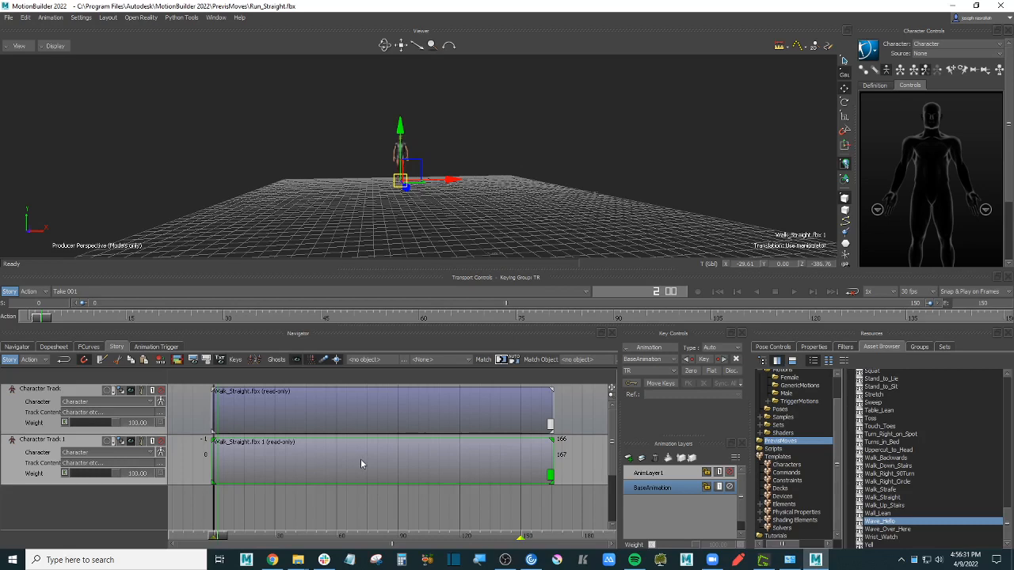
pyautogui.press('Delete')
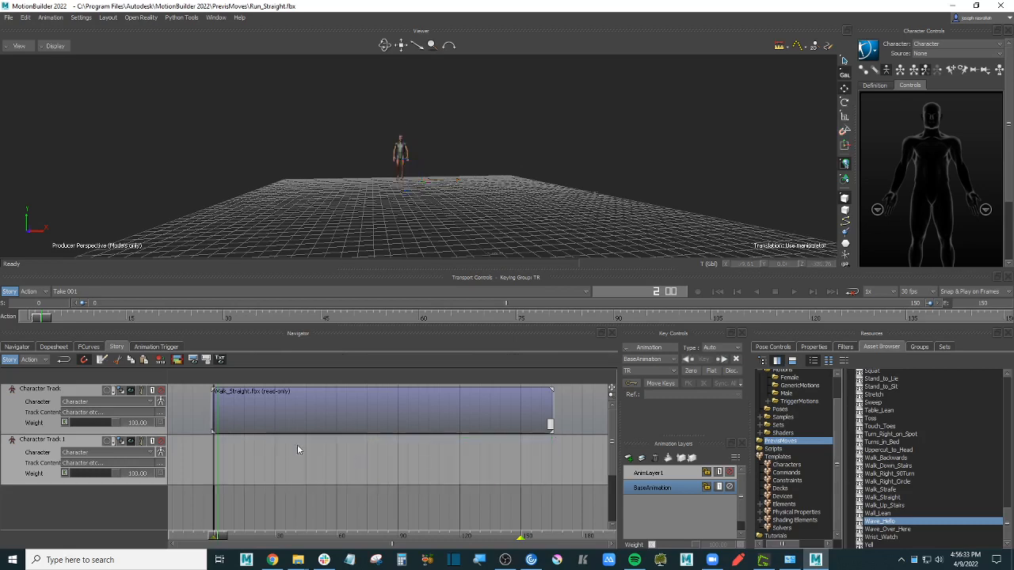
pyautogui.click(301, 411)
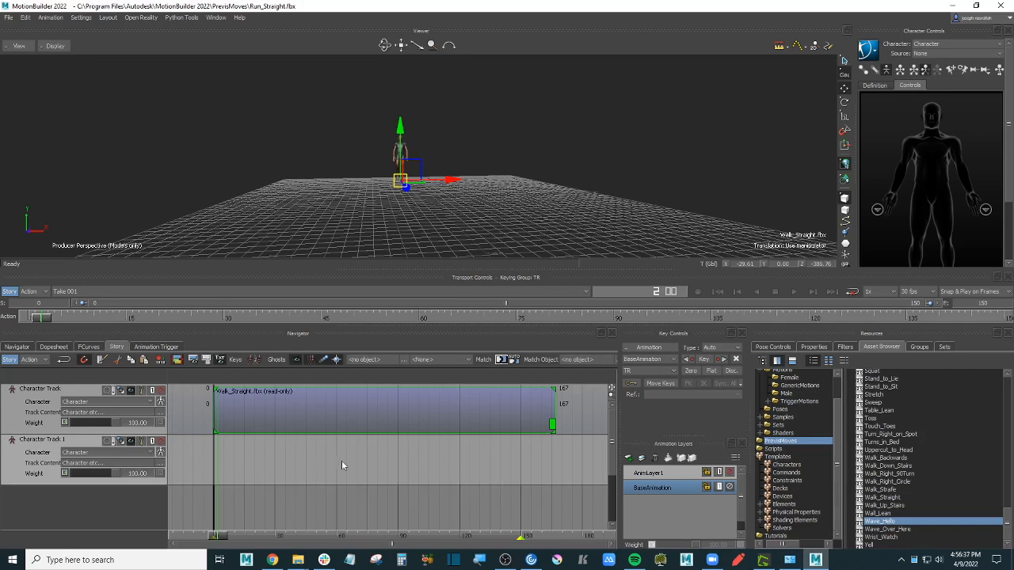
pyautogui.moveTo(558, 176); pyautogui.dragTo(558, 179)
pyautogui.moveTo(558, 179)
pyautogui.keyDown('ctrl'); pyautogui.keyDown('shift'); pyautogui.mouseDown()
pyautogui.moveTo(552, 192)
pyautogui.moveTo(509, 174)
pyautogui.moveTo(560, 171)
pyautogui.mouseUp(); pyautogui.keyUp('shift'); pyautogui.keyUp('ctrl')
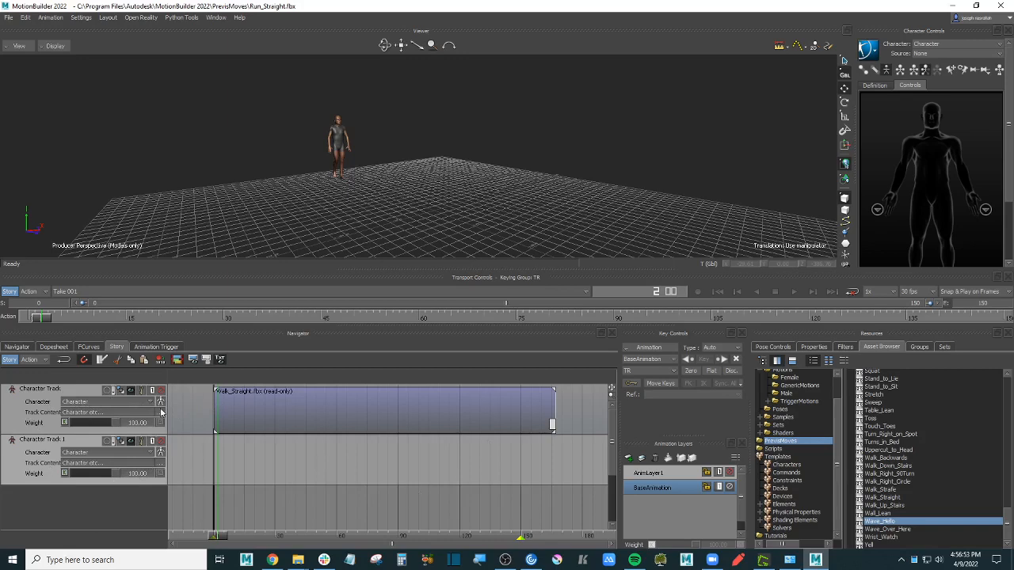
# Step: Add the Wave_Hello clip to Character Track 1 starting at frame 0, and scrub past the end of the wave
pyautogui.moveTo(893, 524); pyautogui.dragTo(265, 455)
pyautogui.click(333, 466)
pyautogui.moveTo(334, 466); pyautogui.dragTo(305, 466)
pyautogui.moveTo(220, 537); pyautogui.dragTo(495, 536)
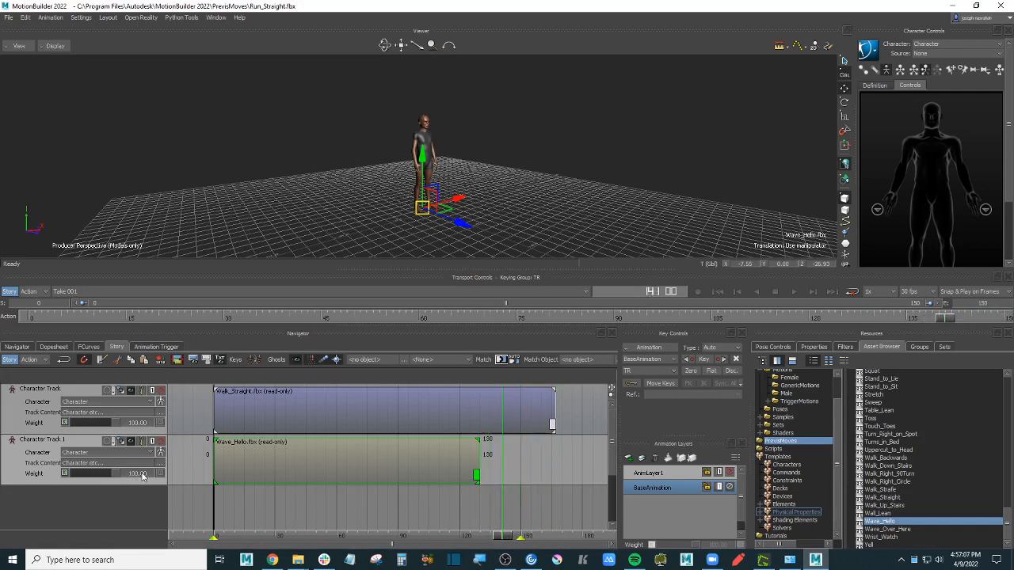
# Step: Set Character Track 1's weight to 47, give its row more height, and check the blend at frame 54
pyautogui.moveTo(138, 478); pyautogui.dragTo(116, 484)
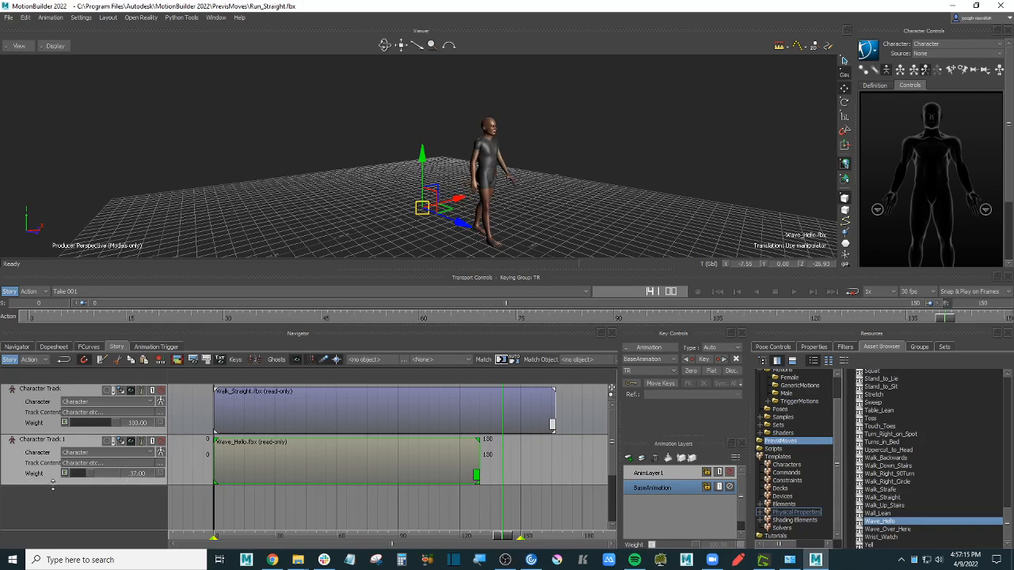
pyautogui.moveTo(53, 484)
pyautogui.mouseDown()
pyautogui.moveTo(50, 461)
pyautogui.moveTo(50, 506)
pyautogui.moveTo(52, 497)
pyautogui.mouseUp()
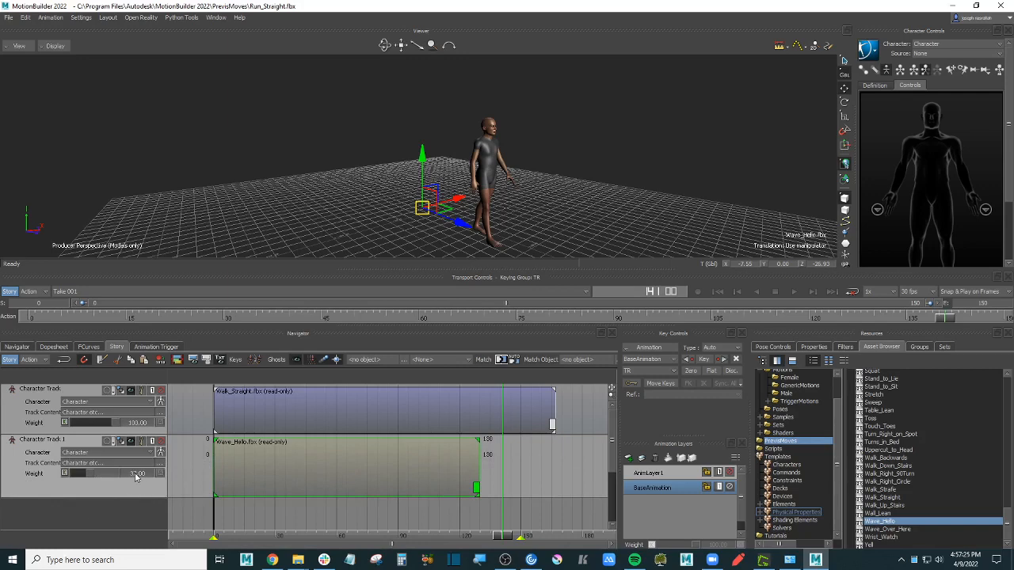
pyautogui.moveTo(133, 477); pyautogui.dragTo(141, 477)
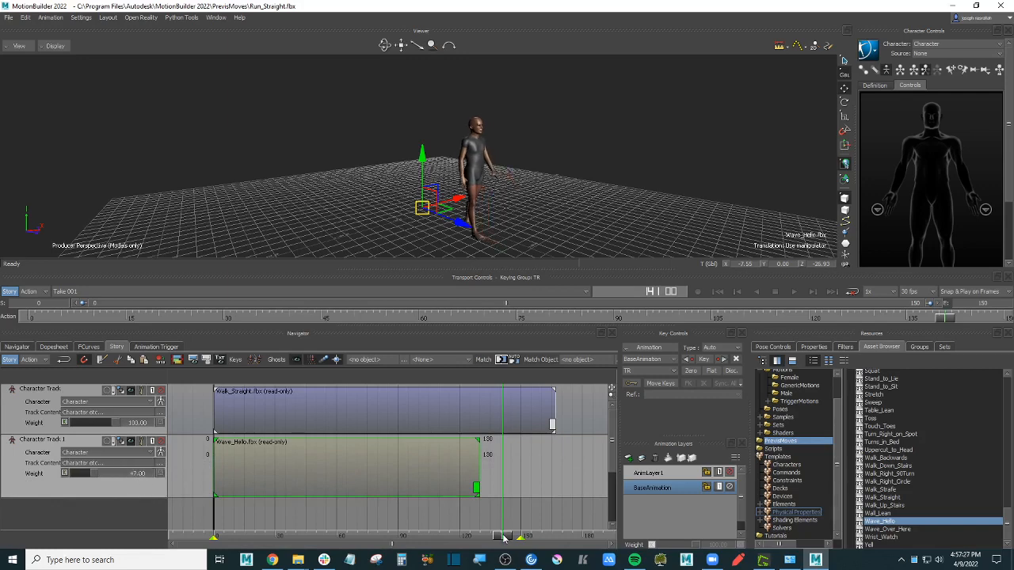
pyautogui.moveTo(503, 537); pyautogui.dragTo(326, 512)
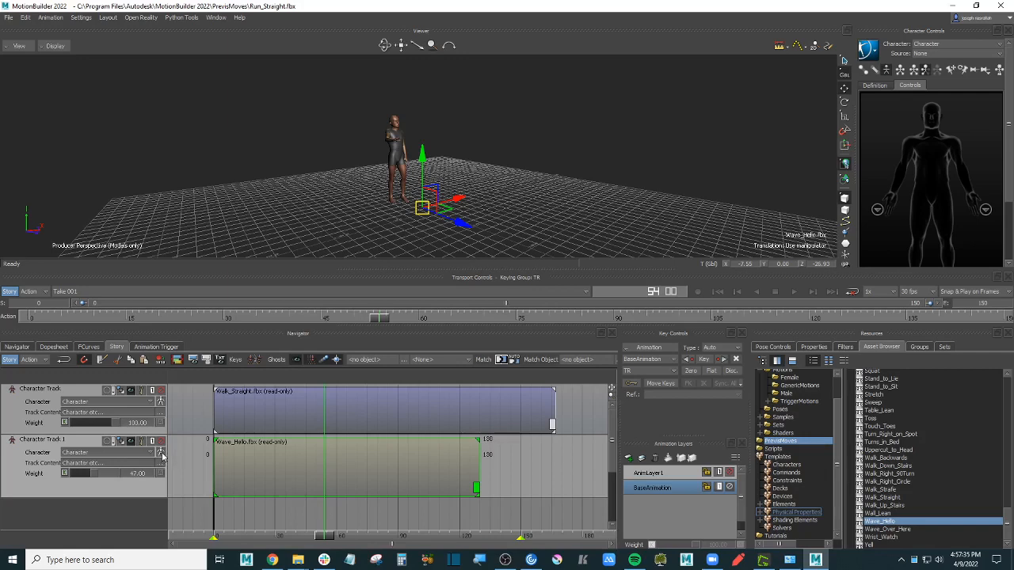
# Step: Turn off Full body for Character Track 1 and enable only its Right Arm body parts
pyautogui.click(162, 454)
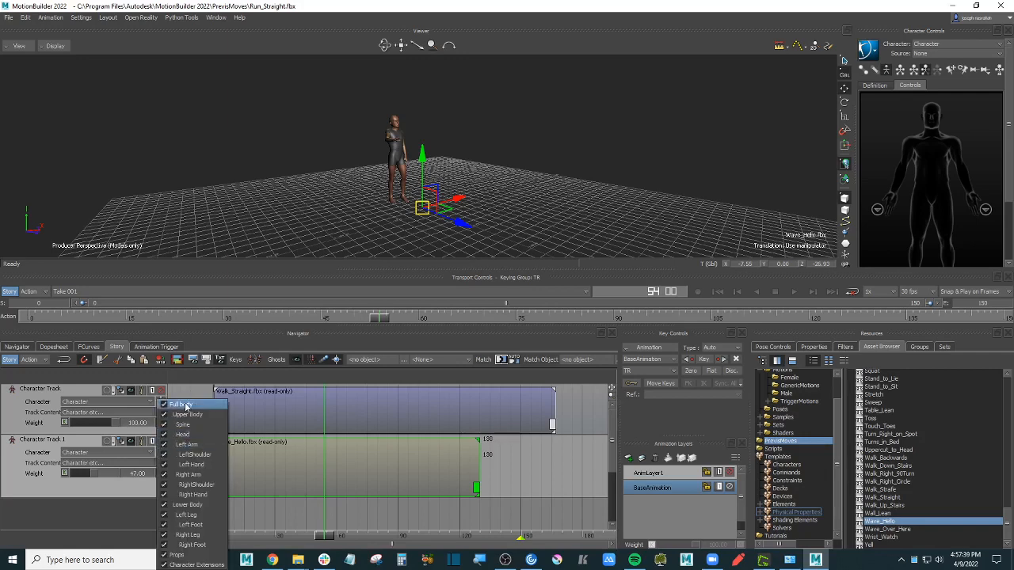
pyautogui.click(185, 406)
pyautogui.click(161, 455)
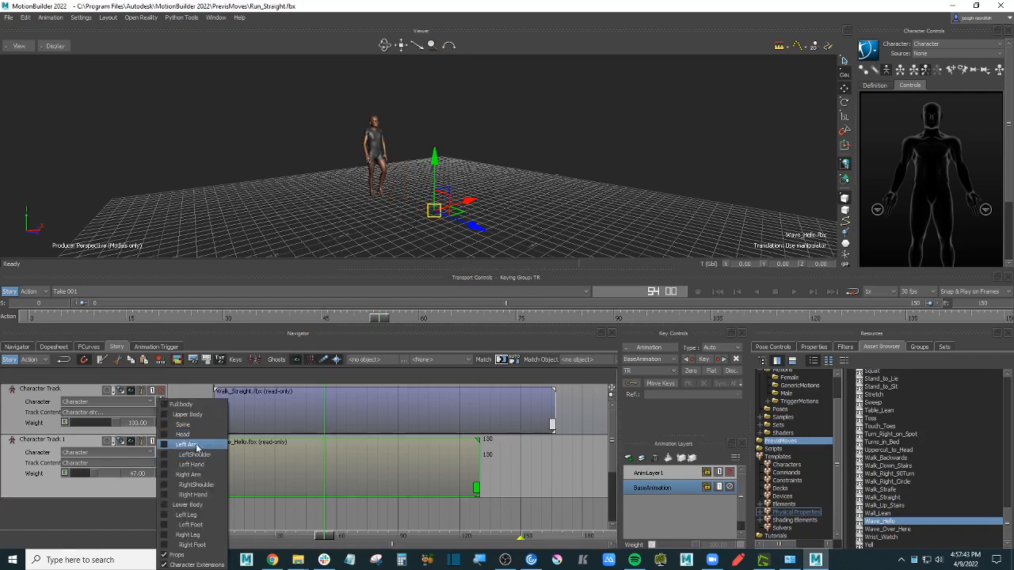
pyautogui.click(203, 477)
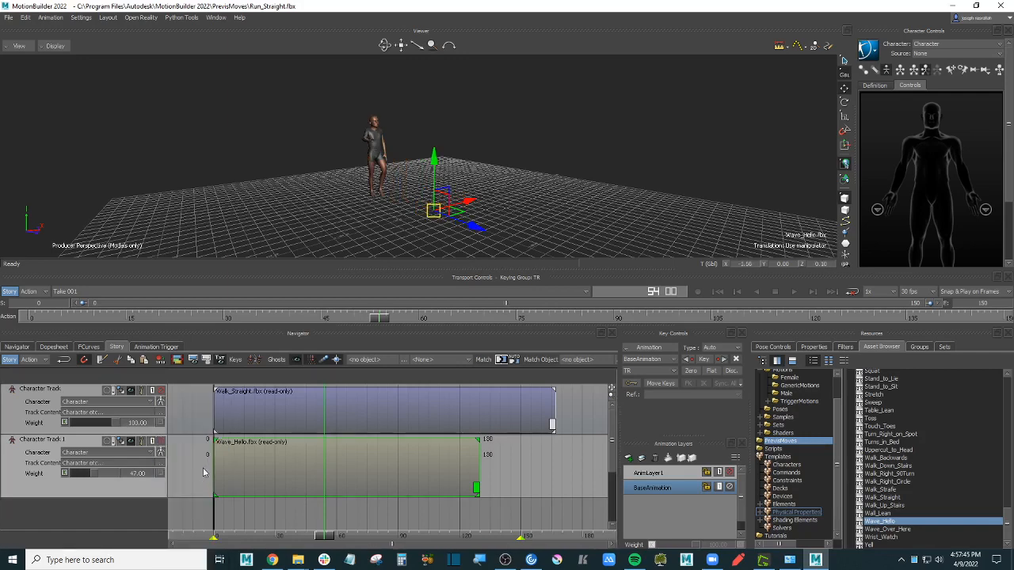
# Step: Check the right-arm wave during the walk up to frame 50, and raise Character Track 1's weight to 100
pyautogui.moveTo(325, 541); pyautogui.dragTo(274, 541)
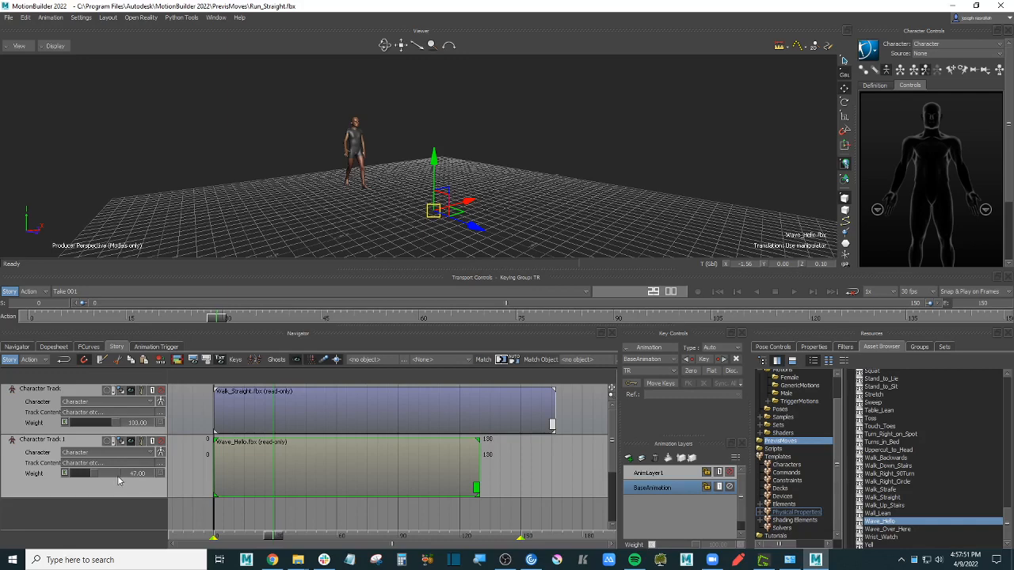
pyautogui.click(160, 452)
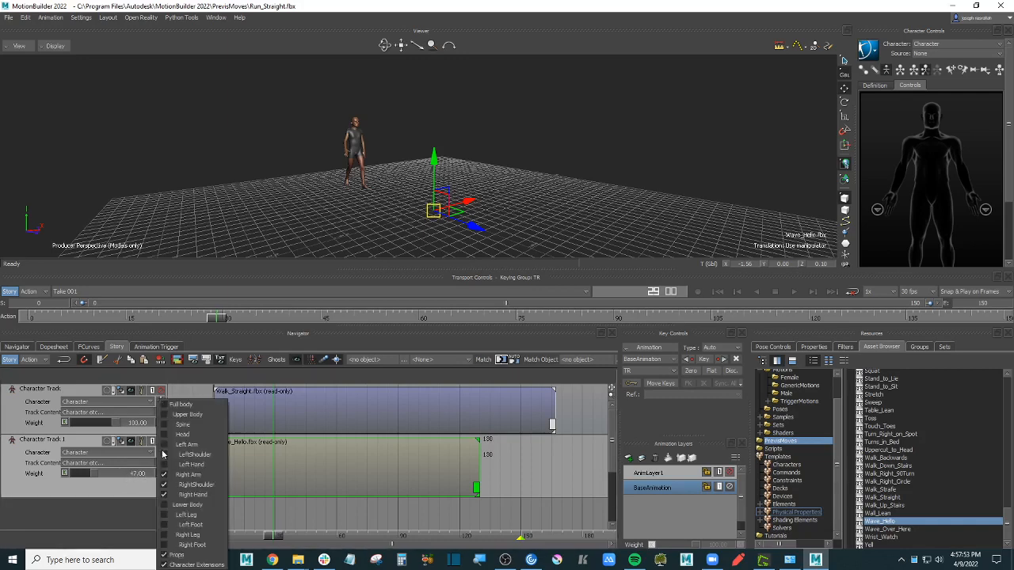
pyautogui.click(412, 513)
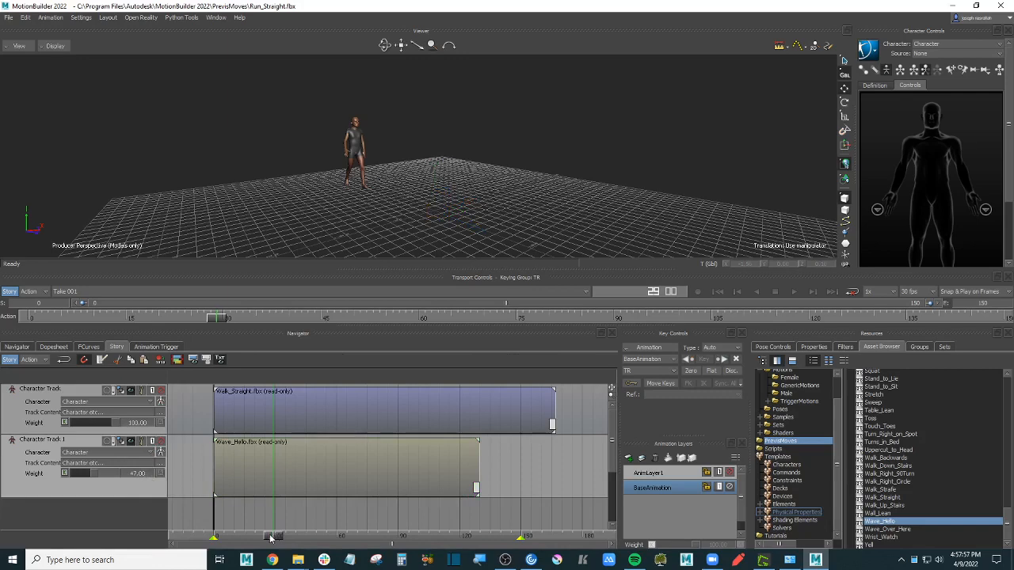
pyautogui.moveTo(269, 537); pyautogui.dragTo(315, 529)
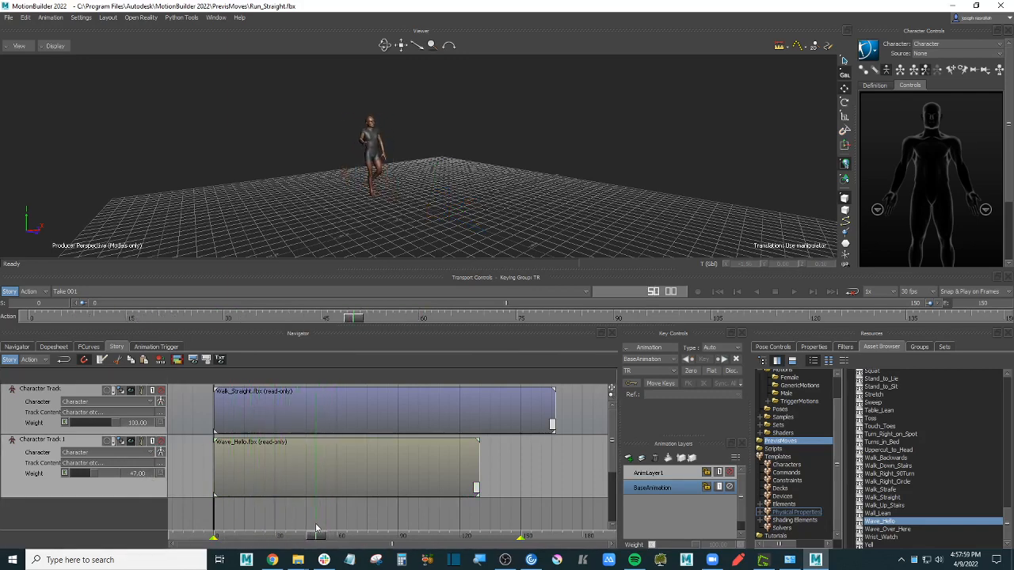
pyautogui.moveTo(502, 193)
pyautogui.keyDown('ctrl'); pyautogui.keyDown('shift'); pyautogui.mouseDown()
pyautogui.moveTo(488, 185)
pyautogui.moveTo(502, 173)
pyautogui.moveTo(464, 175)
pyautogui.moveTo(503, 195)
pyautogui.mouseUp(); pyautogui.keyUp('shift'); pyautogui.keyUp('ctrl')
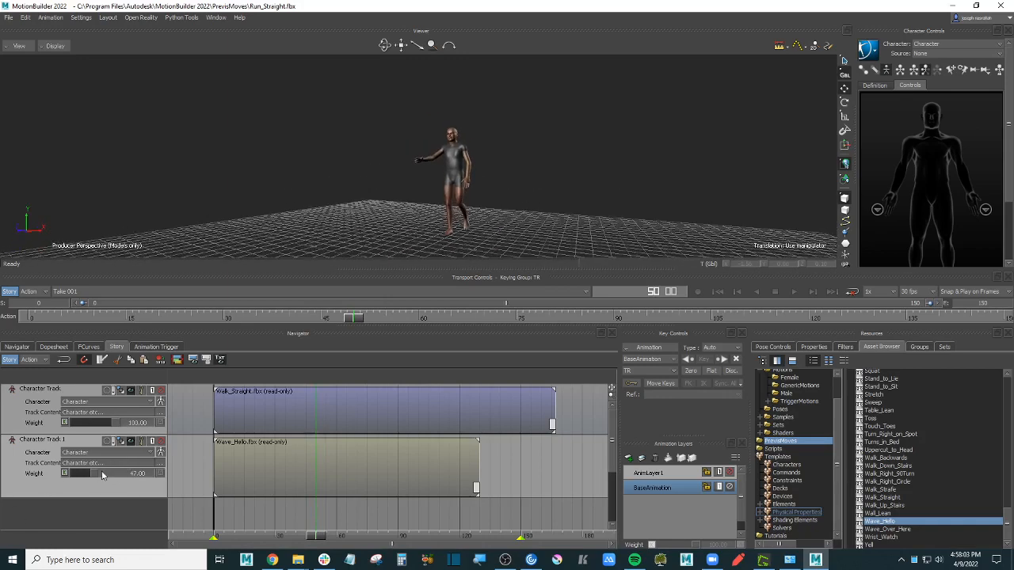
pyautogui.moveTo(94, 477); pyautogui.dragTo(120, 472)
# Step: Examine the combined walking and waving motion toward the end of the wave, and select the Wave_Hello clip
pyautogui.moveTo(321, 538); pyautogui.dragTo(345, 535)
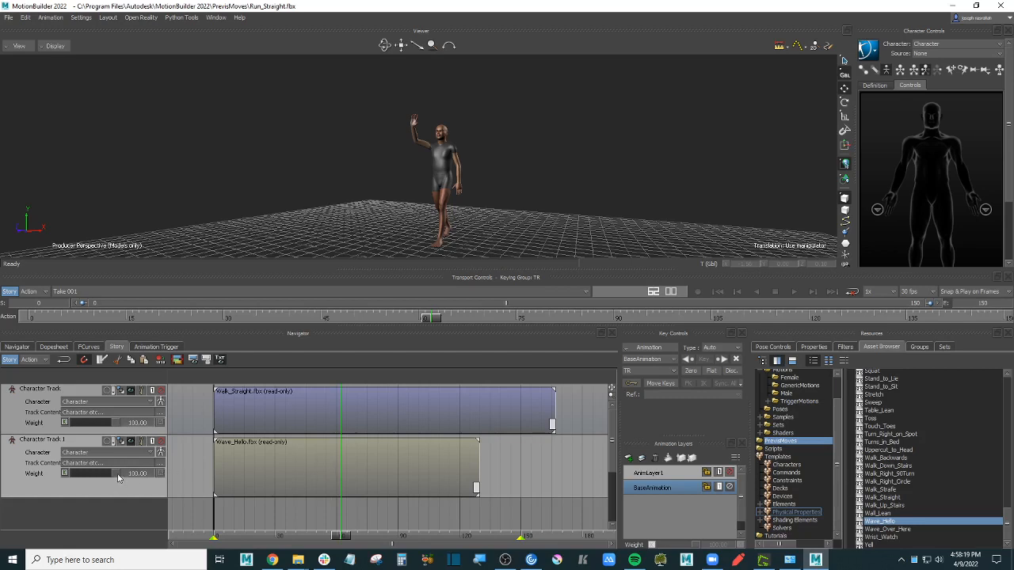
pyautogui.moveTo(342, 536)
pyautogui.mouseDown()
pyautogui.moveTo(232, 536)
pyautogui.moveTo(290, 517)
pyautogui.moveTo(336, 531)
pyautogui.moveTo(378, 520)
pyautogui.moveTo(453, 529)
pyautogui.moveTo(400, 534)
pyautogui.moveTo(435, 533)
pyautogui.mouseUp()
pyautogui.keyDown('ctrl'); pyautogui.keyDown('shift'); pyautogui.moveTo(437, 211); pyautogui.dragTo(506, 192); pyautogui.keyUp('shift'); pyautogui.keyUp('ctrl')
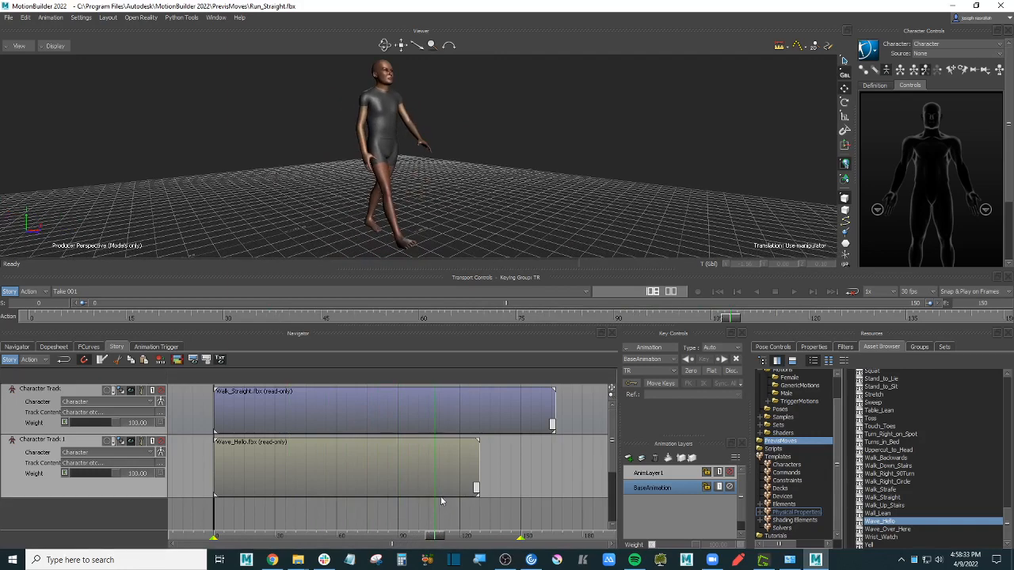
pyautogui.click(339, 463)
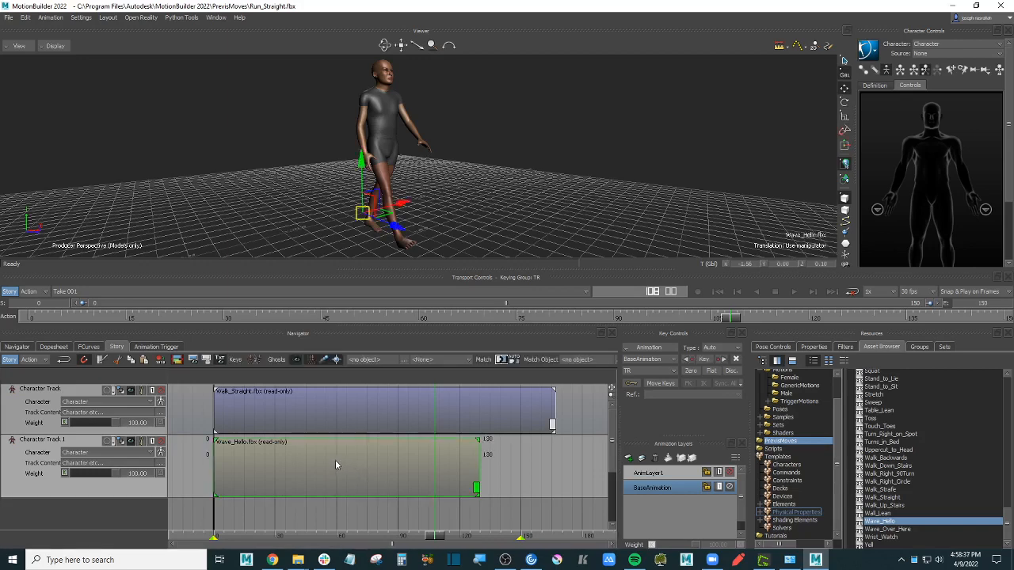
# Step: Move the Wave_Hello clip to start at frame 25, check the wave against the walk, and trim the clip's end to frame 114
pyautogui.moveTo(322, 456)
pyautogui.mouseDown()
pyautogui.moveTo(389, 462)
pyautogui.moveTo(336, 469)
pyautogui.mouseUp()
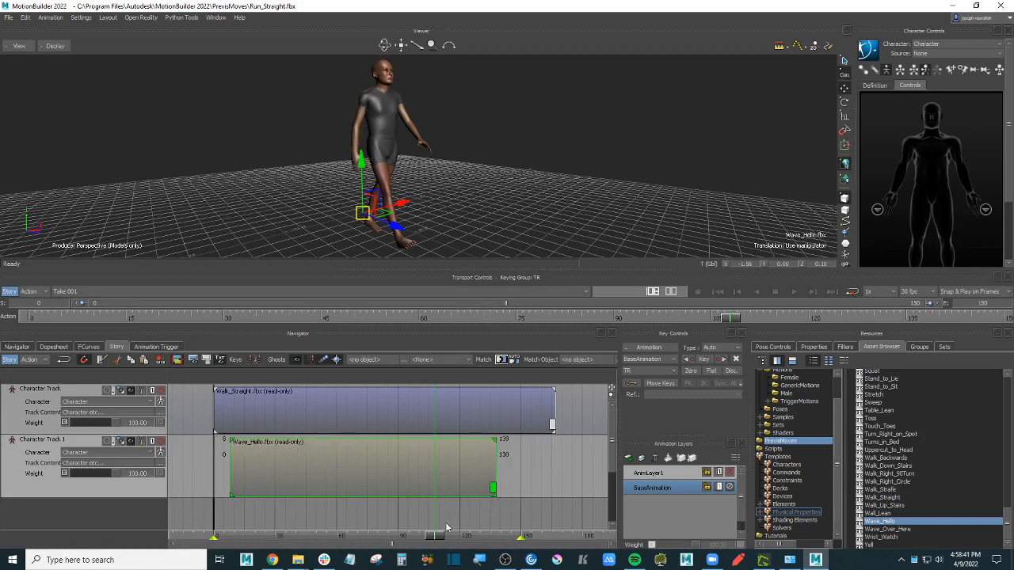
pyautogui.moveTo(437, 537); pyautogui.dragTo(352, 507)
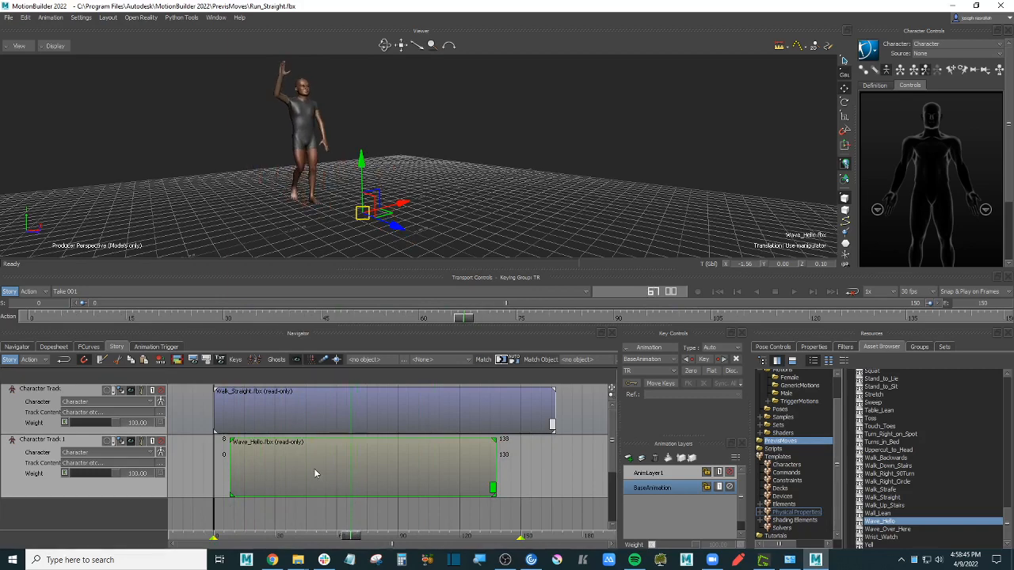
pyautogui.moveTo(314, 468); pyautogui.dragTo(350, 480)
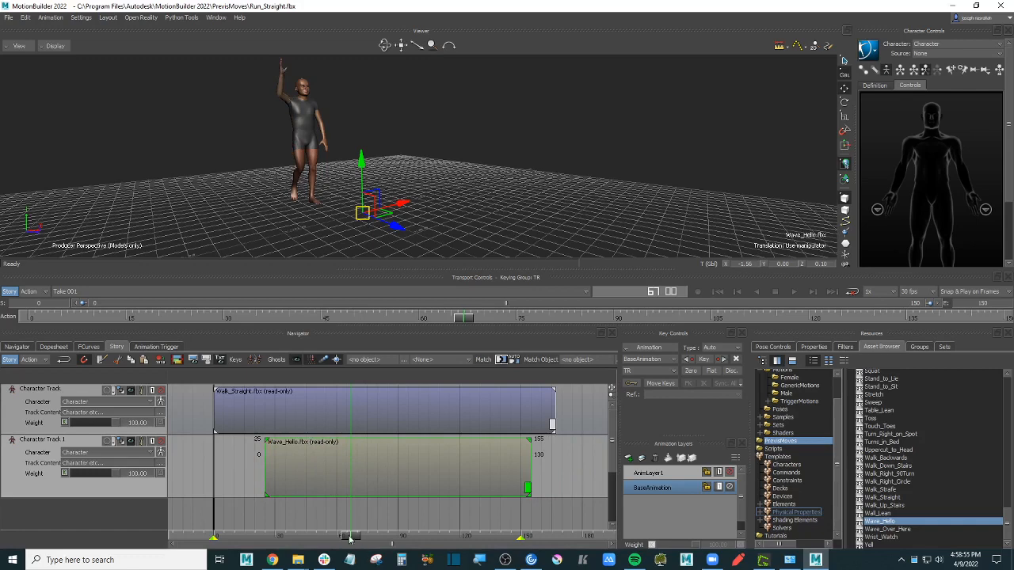
pyautogui.moveTo(351, 536)
pyautogui.mouseDown()
pyautogui.moveTo(247, 533)
pyautogui.moveTo(376, 521)
pyautogui.moveTo(487, 536)
pyautogui.moveTo(458, 536)
pyautogui.moveTo(440, 532)
pyautogui.moveTo(496, 530)
pyautogui.moveTo(447, 527)
pyautogui.mouseUp()
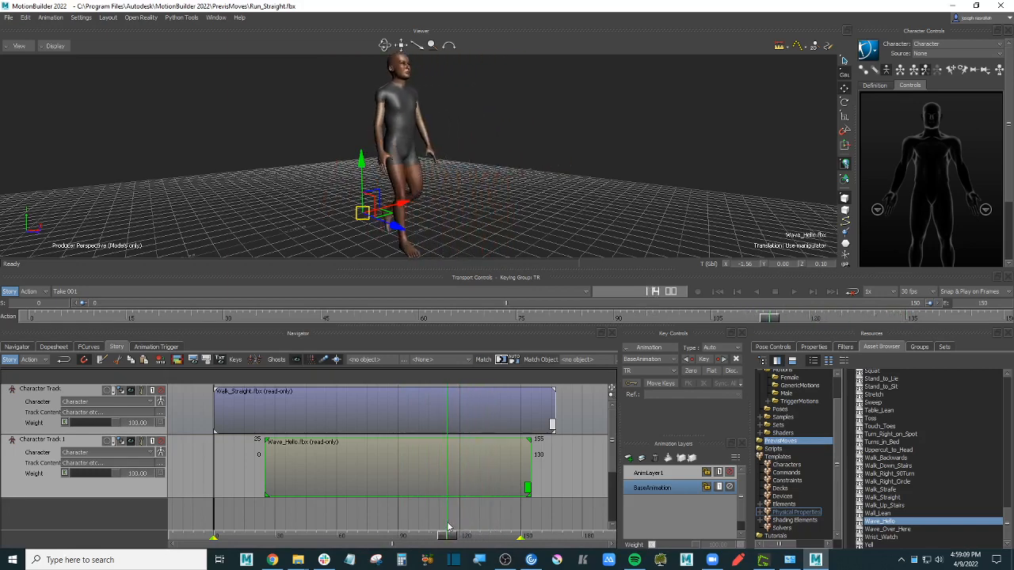
pyautogui.moveTo(527, 467); pyautogui.dragTo(448, 476)
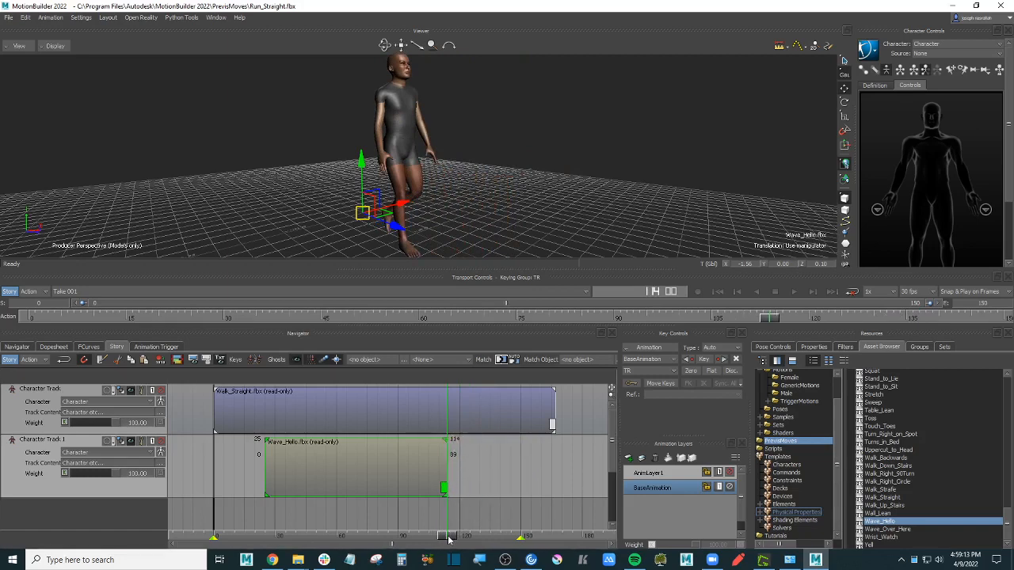
# Step: Animate Character Track 1's weight so the wave fades out, keying 100 at about frame 107 and 0 at frame 114
pyautogui.moveTo(449, 535); pyautogui.dragTo(448, 536)
pyautogui.click(37, 476)
pyautogui.moveTo(448, 543)
pyautogui.mouseDown()
pyautogui.moveTo(407, 539)
pyautogui.moveTo(435, 536)
pyautogui.mouseUp()
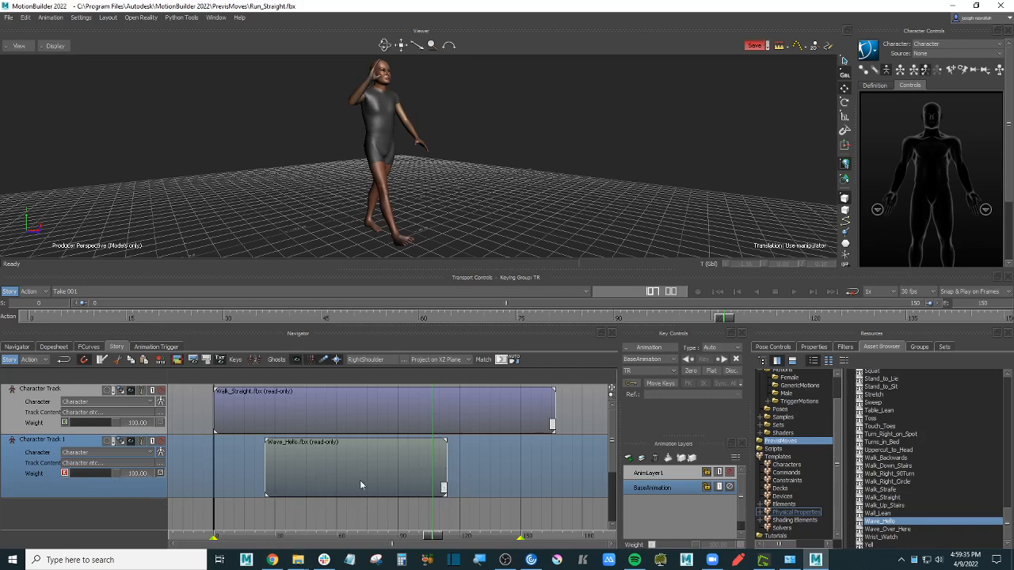
pyautogui.moveTo(430, 538); pyautogui.dragTo(448, 537)
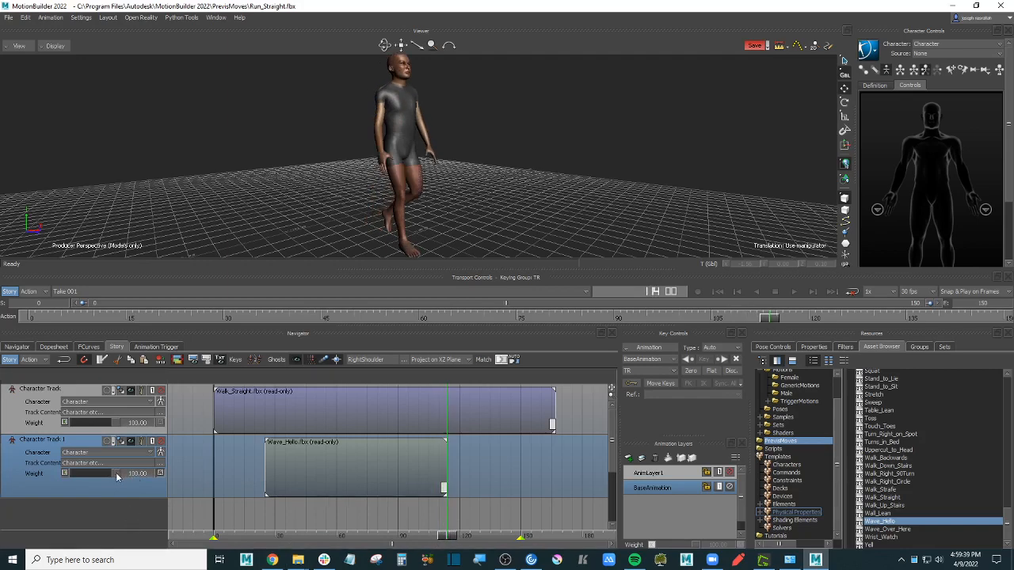
pyautogui.moveTo(116, 475); pyautogui.dragTo(64, 474)
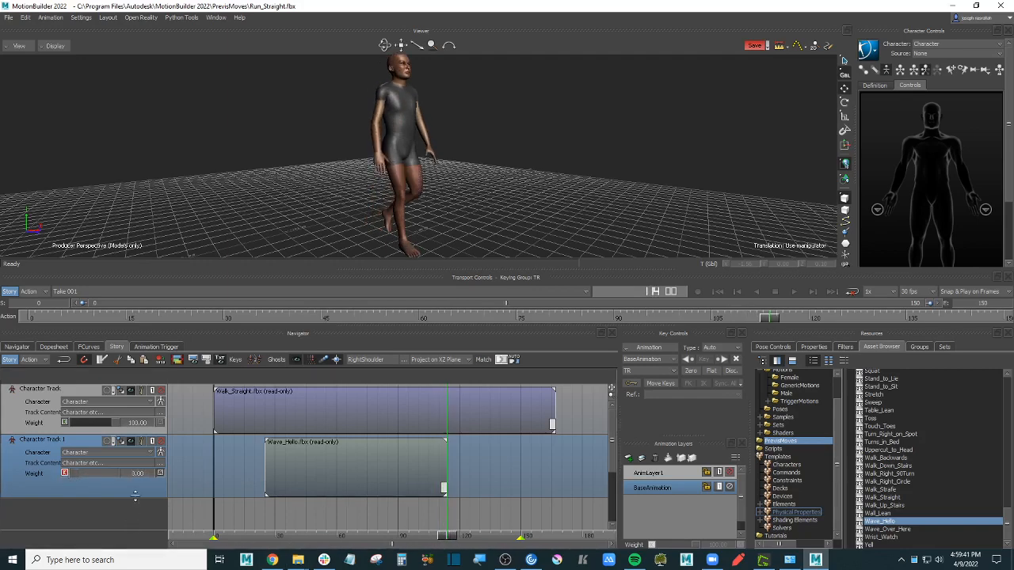
pyautogui.moveTo(450, 539)
pyautogui.mouseDown()
pyautogui.moveTo(421, 540)
pyautogui.moveTo(487, 538)
pyautogui.moveTo(448, 539)
pyautogui.mouseUp()
# Step: Key the wave's fade-in on Character Track 1, with weight 0 at frame 49 and 100 at about frame 62
pyautogui.moveTo(448, 536)
pyautogui.mouseDown()
pyautogui.moveTo(256, 533)
pyautogui.moveTo(323, 514)
pyautogui.moveTo(328, 536)
pyautogui.moveTo(343, 532)
pyautogui.moveTo(315, 540)
pyautogui.mouseUp()
pyautogui.click(65, 473)
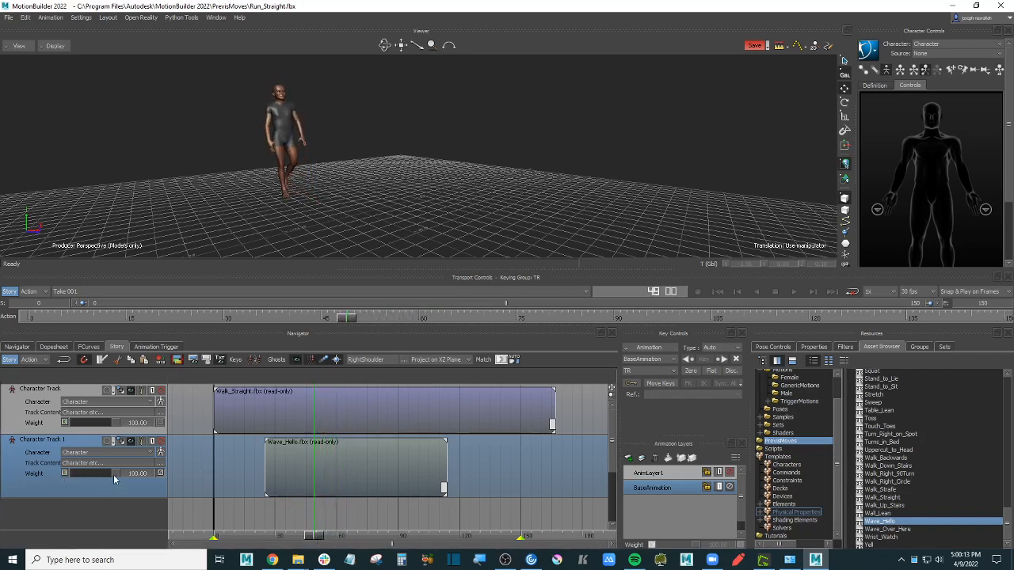
pyautogui.moveTo(114, 473); pyautogui.dragTo(65, 473)
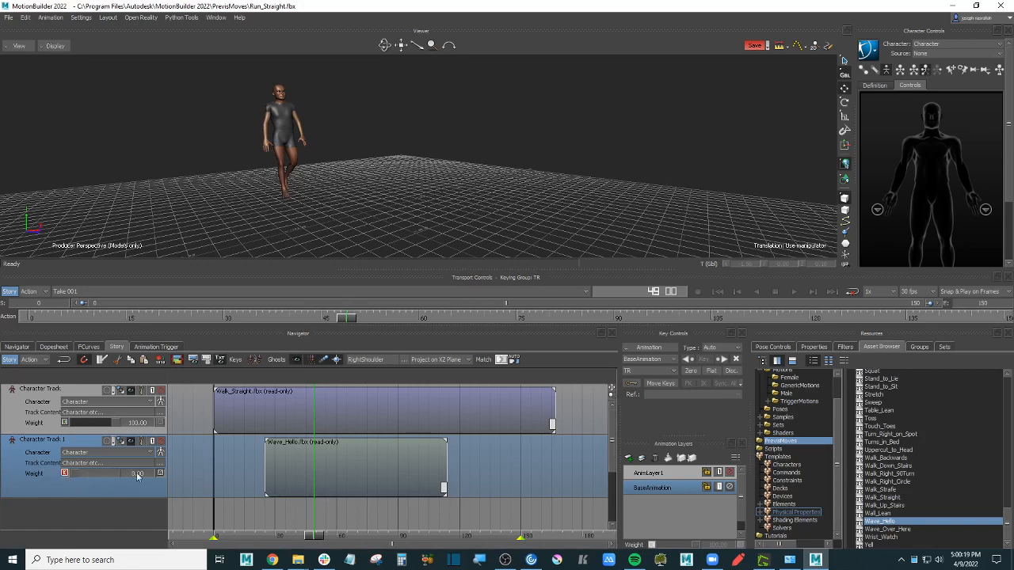
pyautogui.moveTo(316, 537); pyautogui.dragTo(312, 537)
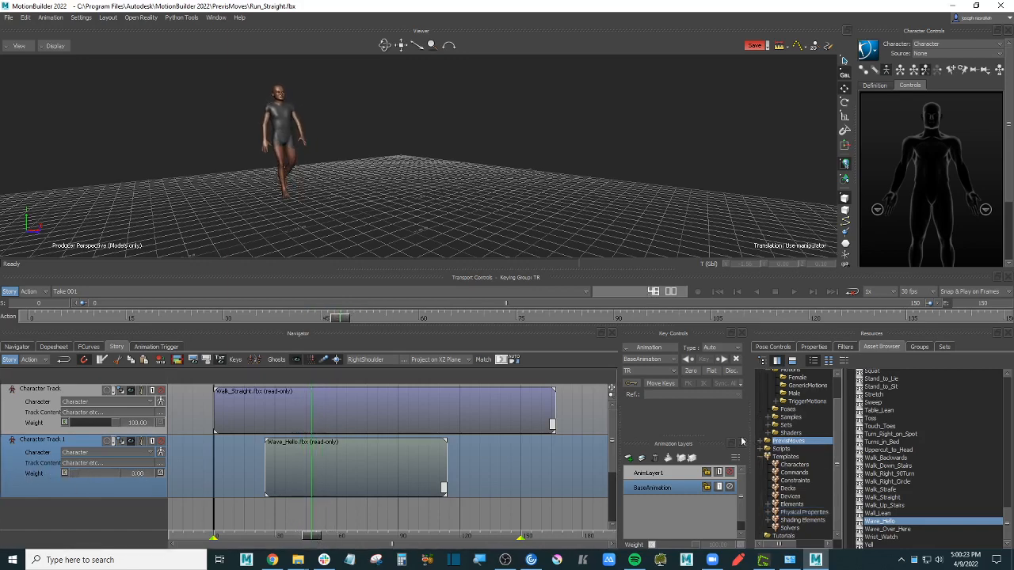
# Step: Select Character Track 1's Weight property and show its animation curve in a floating FCurves window
pyautogui.click(38, 458)
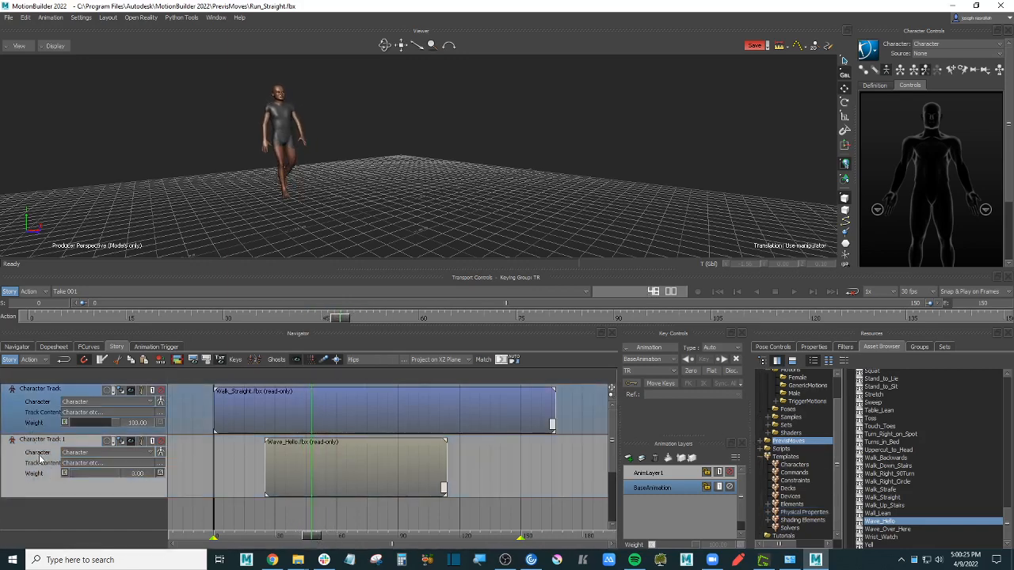
pyautogui.click(39, 459)
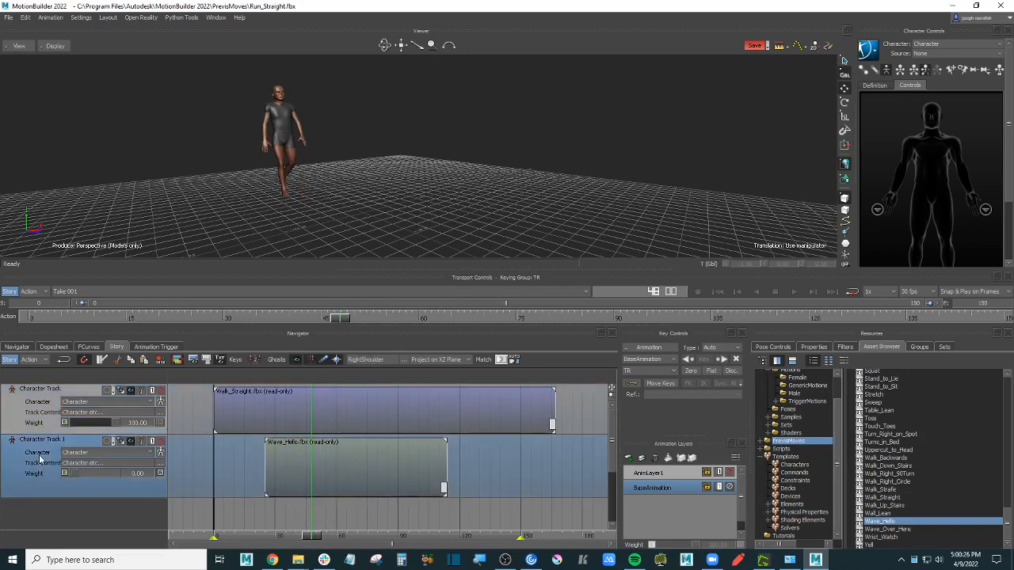
pyautogui.click(824, 348)
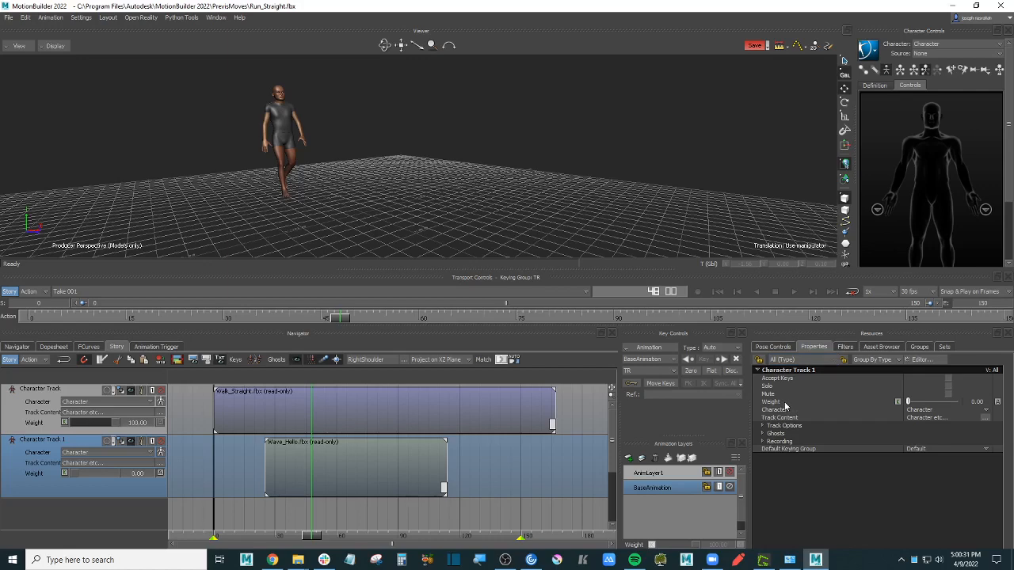
pyautogui.click(785, 404)
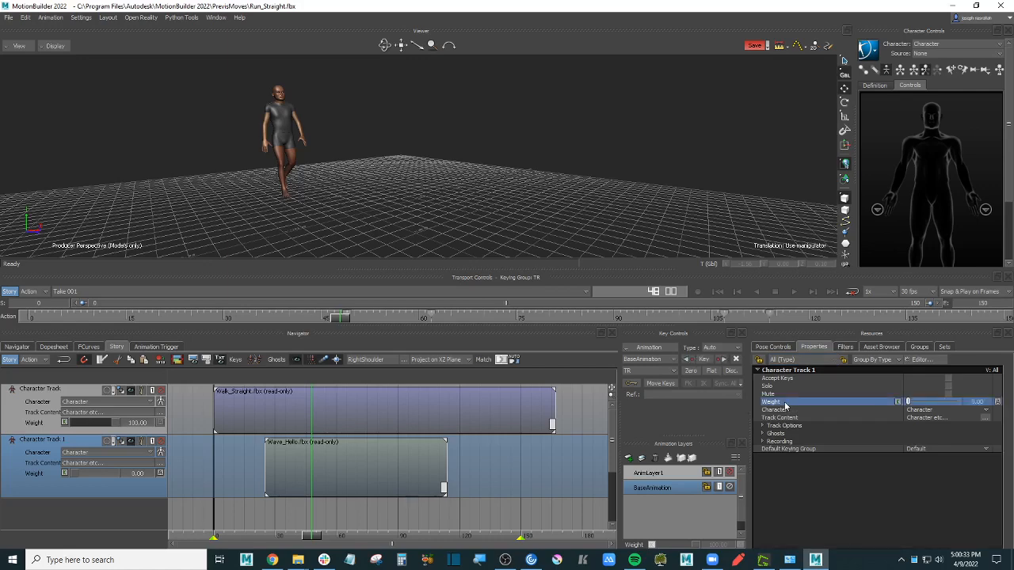
pyautogui.click(89, 347)
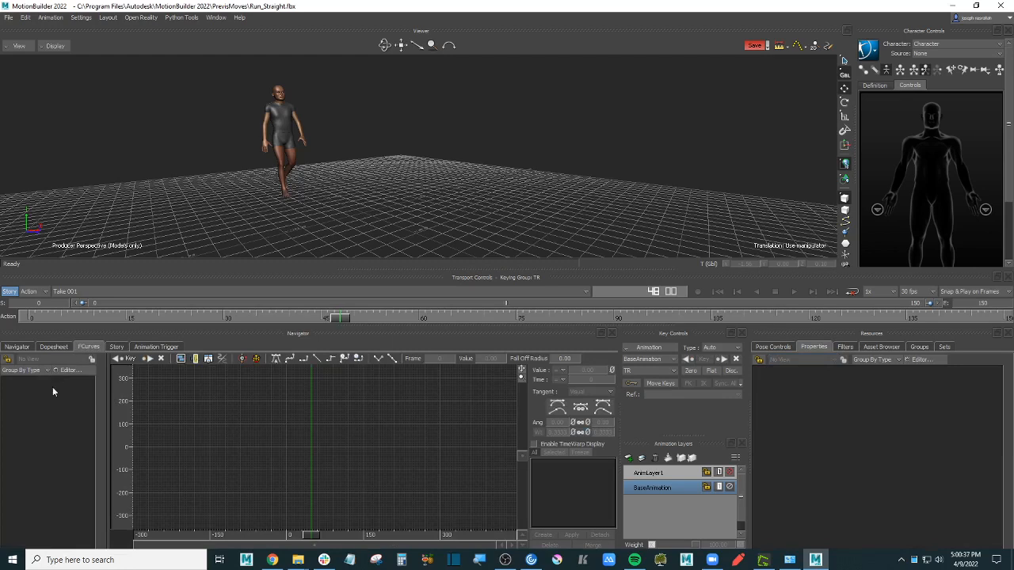
pyautogui.click(115, 348)
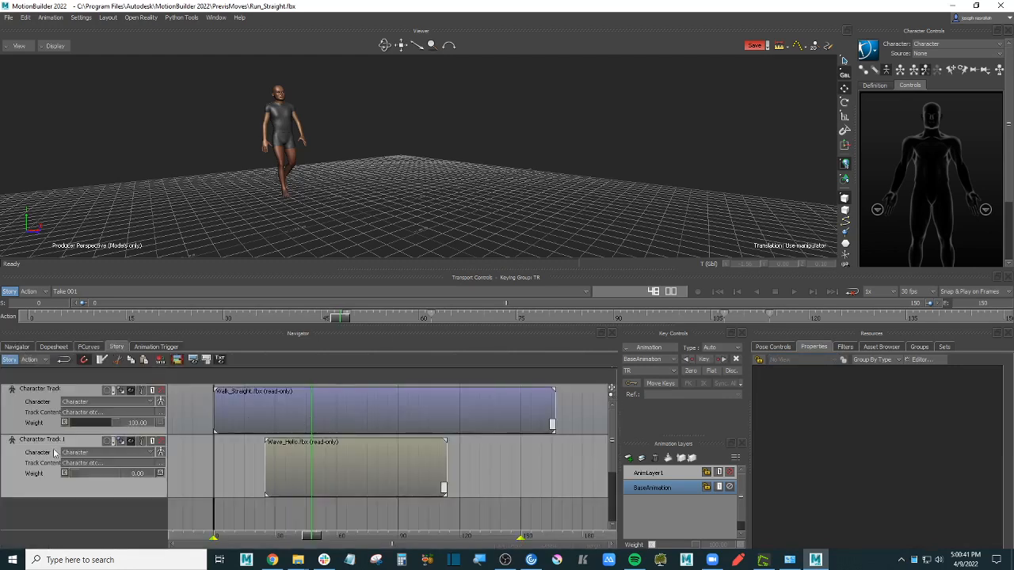
pyautogui.click(29, 459)
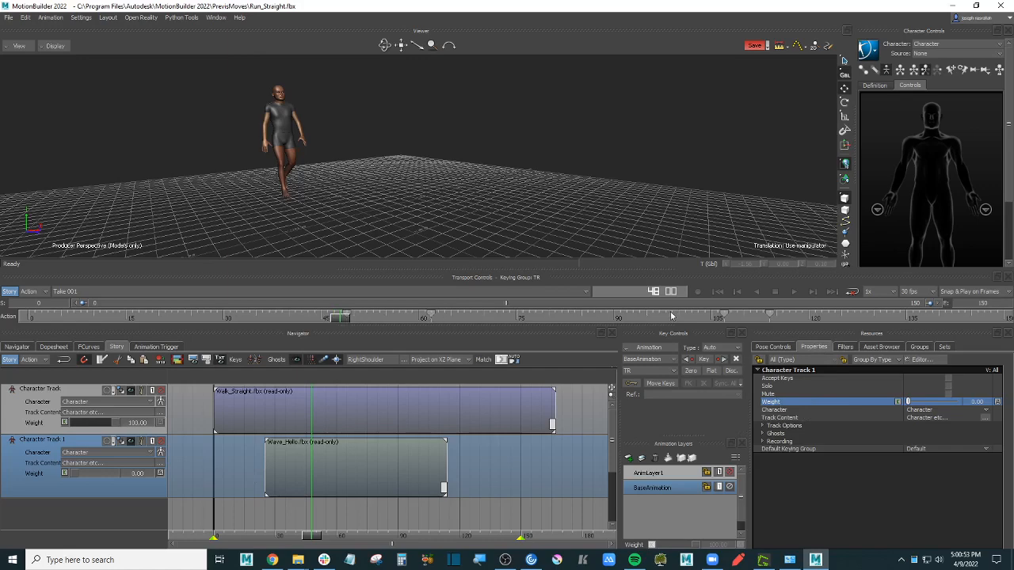
pyautogui.click(143, 19)
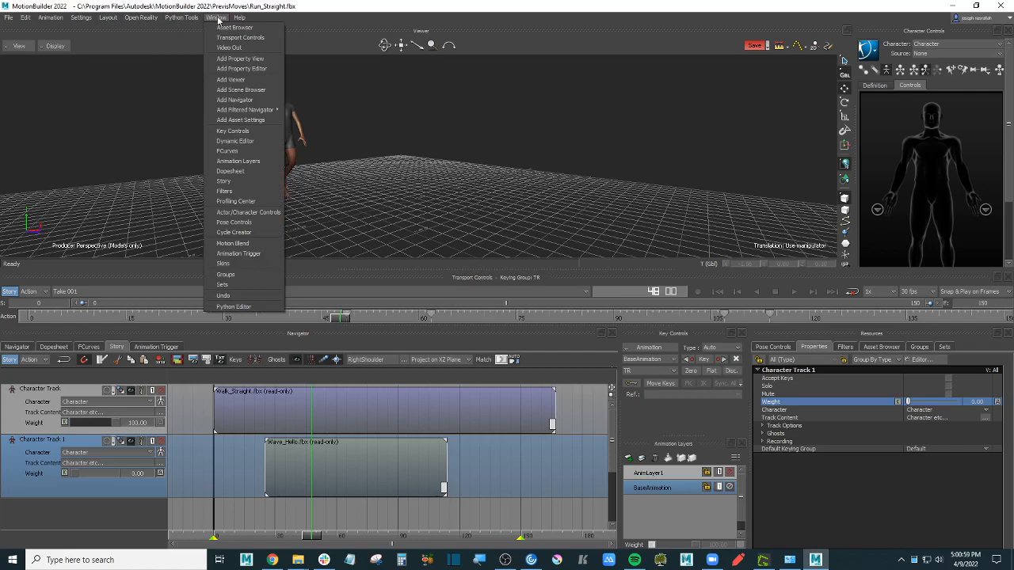
pyautogui.click(261, 151)
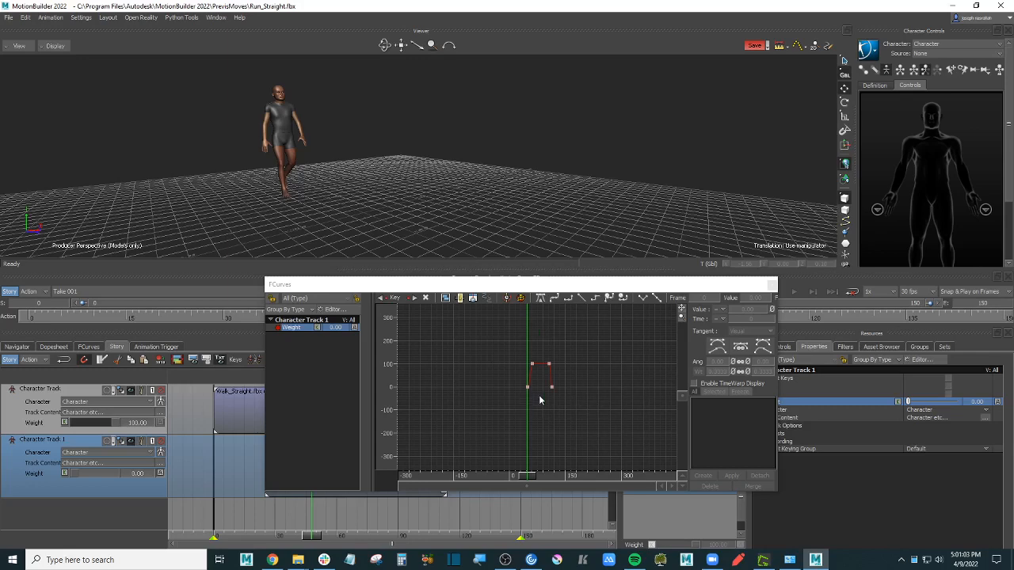
# Step: Examine the fade-in and fade-out keys on Character Track 1's weight curve, and close the FCurves window
pyautogui.click(509, 406)
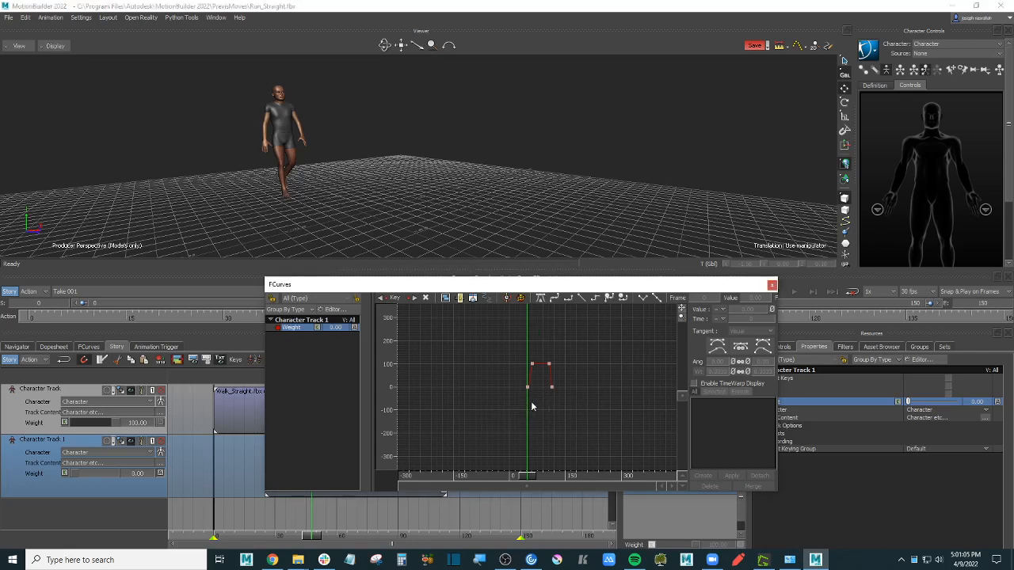
pyautogui.keyDown('shift'); pyautogui.moveTo(579, 367); pyautogui.dragTo(609, 418); pyautogui.keyUp('shift')
pyautogui.keyDown('shift'); pyautogui.moveTo(537, 391); pyautogui.dragTo(579, 378); pyautogui.keyUp('shift')
pyautogui.keyDown('ctrl'); pyautogui.moveTo(480, 400); pyautogui.dragTo(527, 378); pyautogui.keyUp('ctrl')
pyautogui.keyDown('shift'); pyautogui.moveTo(528, 378); pyautogui.dragTo(535, 389); pyautogui.keyUp('shift')
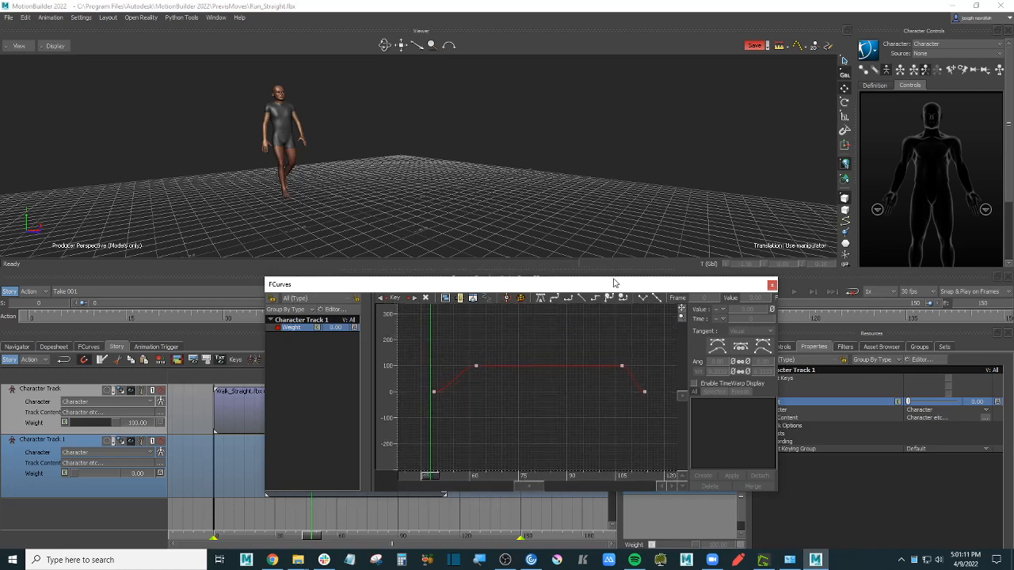
pyautogui.moveTo(613, 283); pyautogui.dragTo(462, 165)
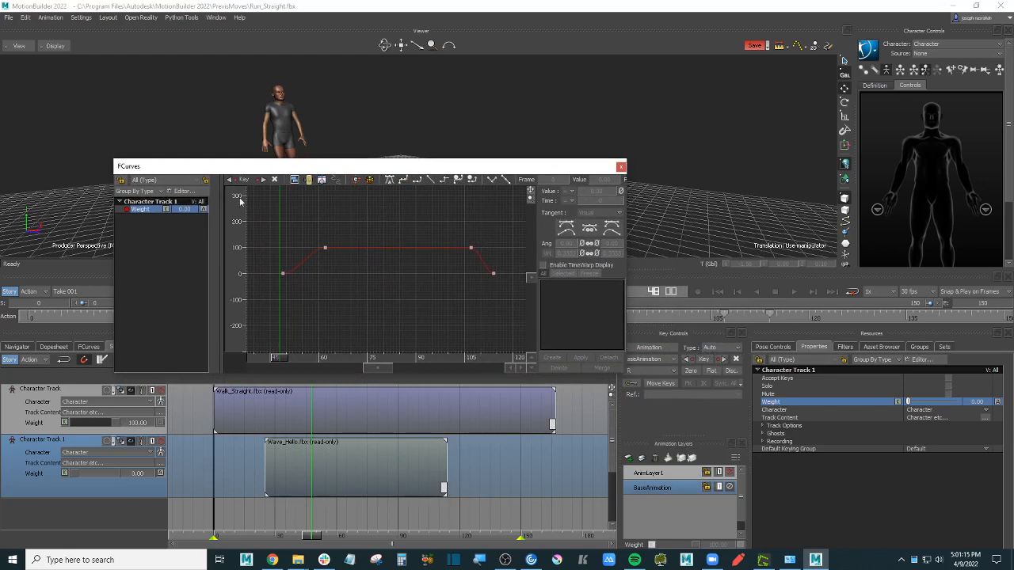
pyautogui.moveTo(273, 226); pyautogui.dragTo(507, 310)
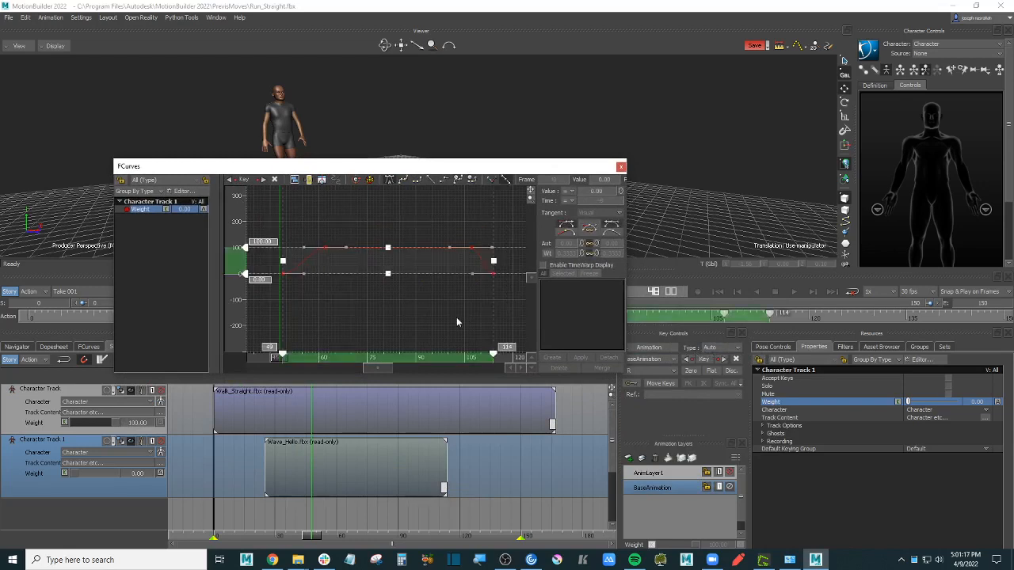
pyautogui.click(451, 251)
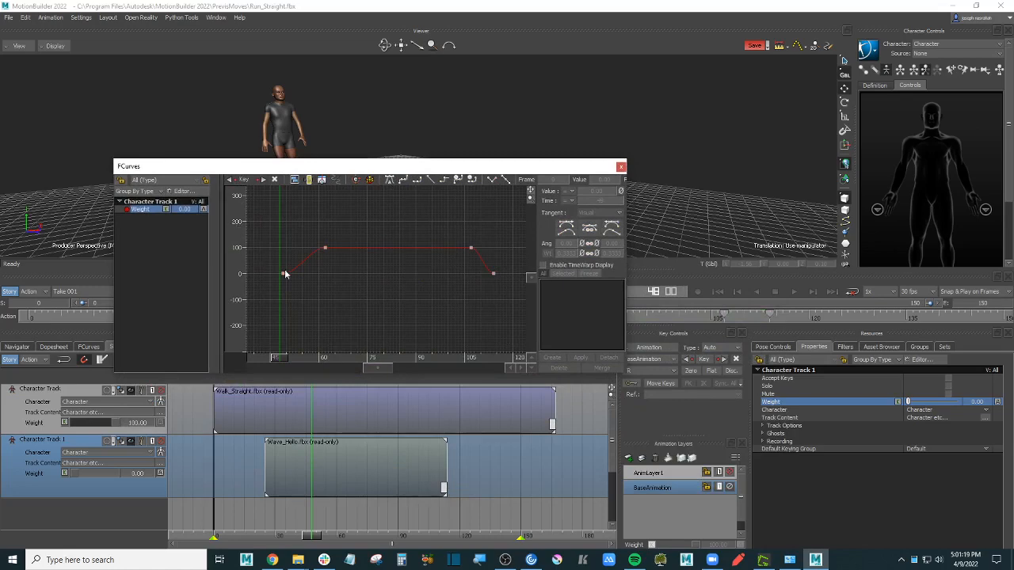
pyautogui.click(620, 167)
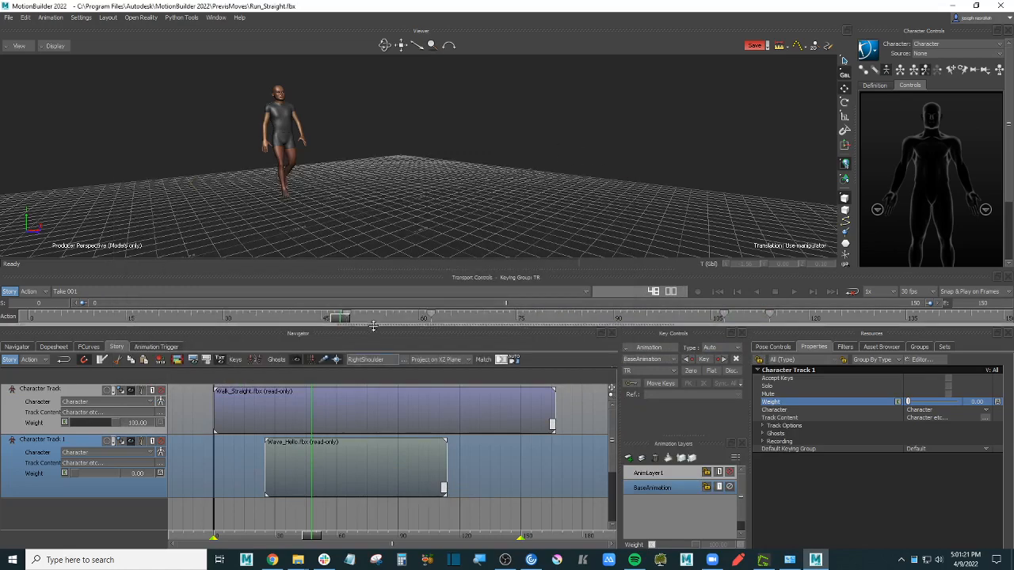
# Step: Check the Walk_Straight clip's out point and set the timeline's end frame to 167
pyautogui.moveTo(309, 533); pyautogui.dragTo(241, 535)
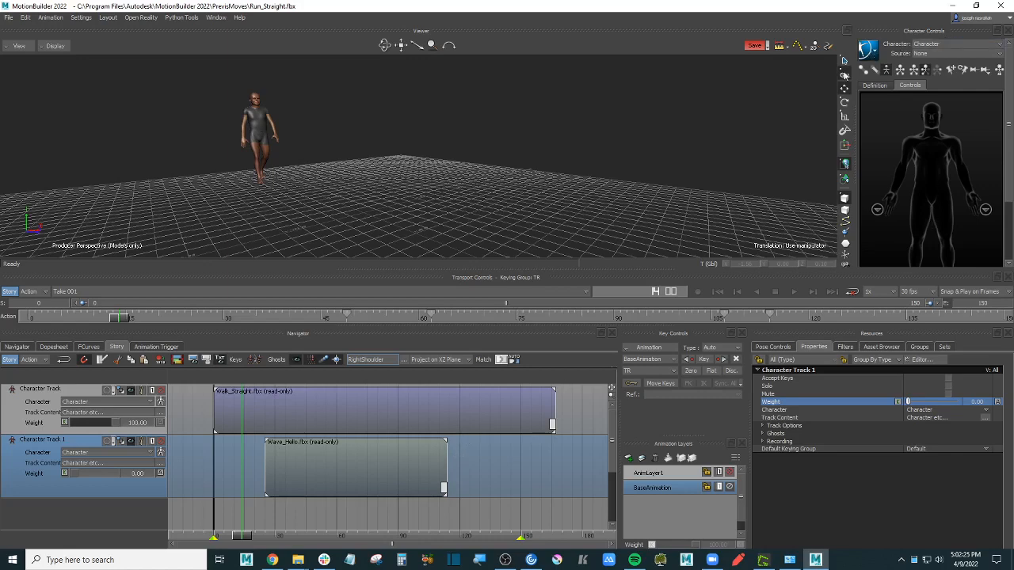
pyautogui.click(502, 394)
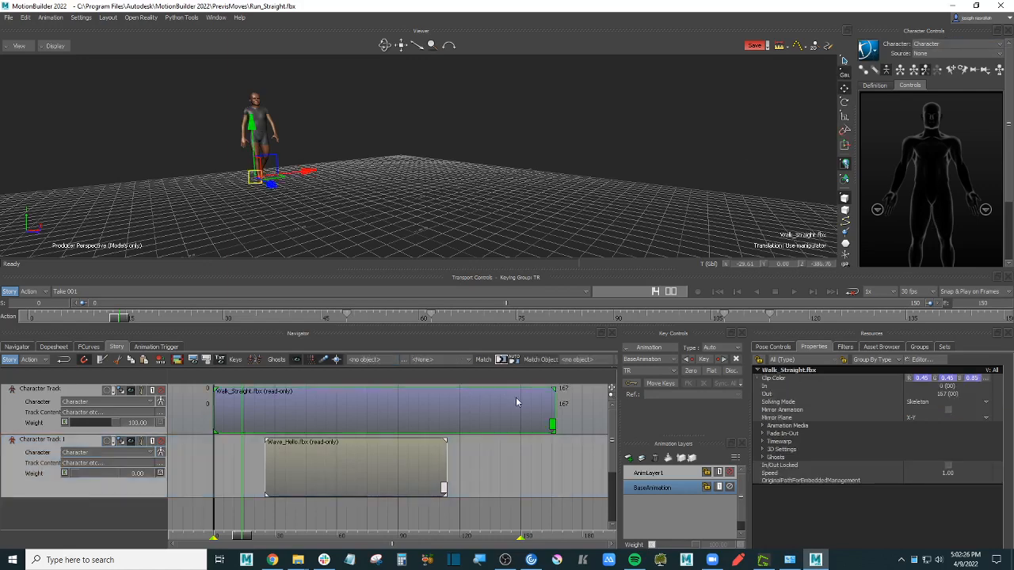
pyautogui.doubleClick(993, 303)
pyautogui.write('167')
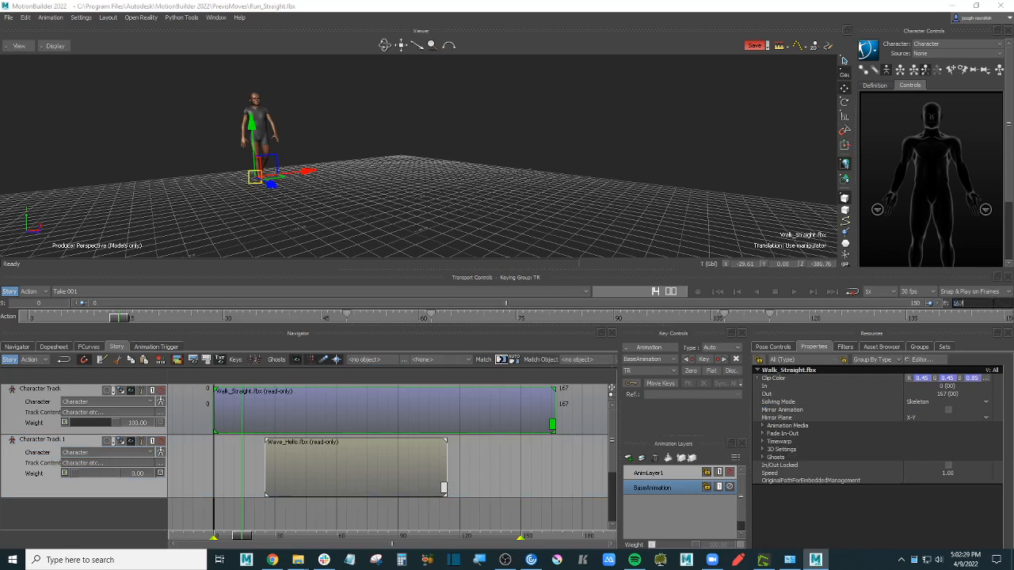
pyautogui.press('Return')
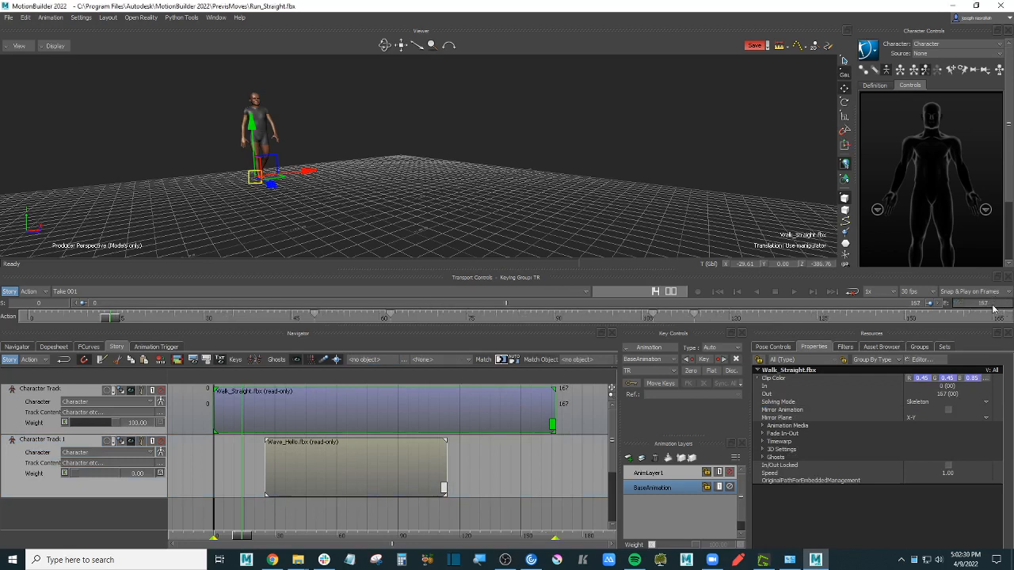
# Step: Deselect the clip and bake (plot) the combined walking and waving motion onto the character's skeleton
pyautogui.click(765, 106)
pyautogui.click(867, 49)
pyautogui.moveTo(903, 108)
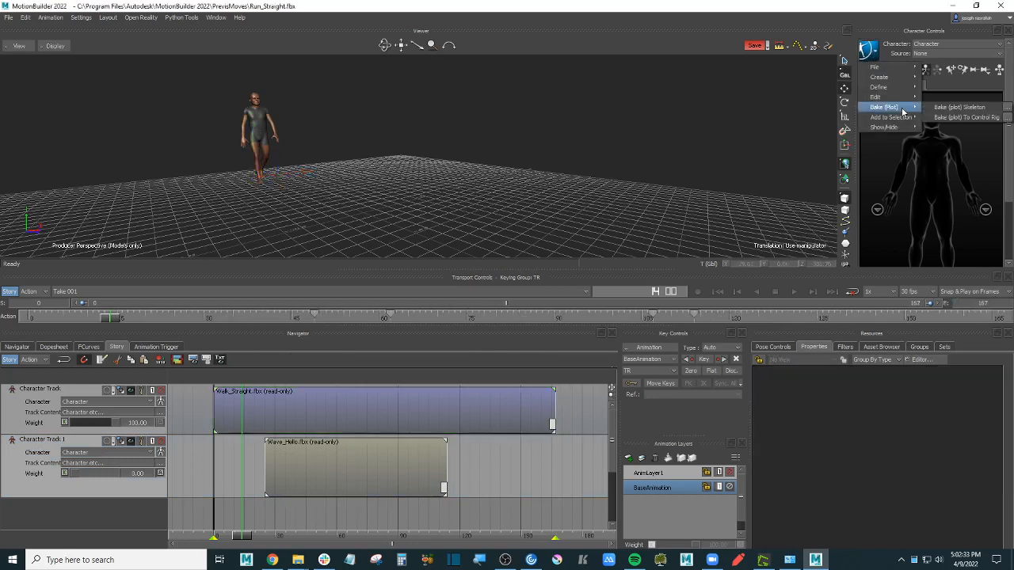
pyautogui.click(959, 107)
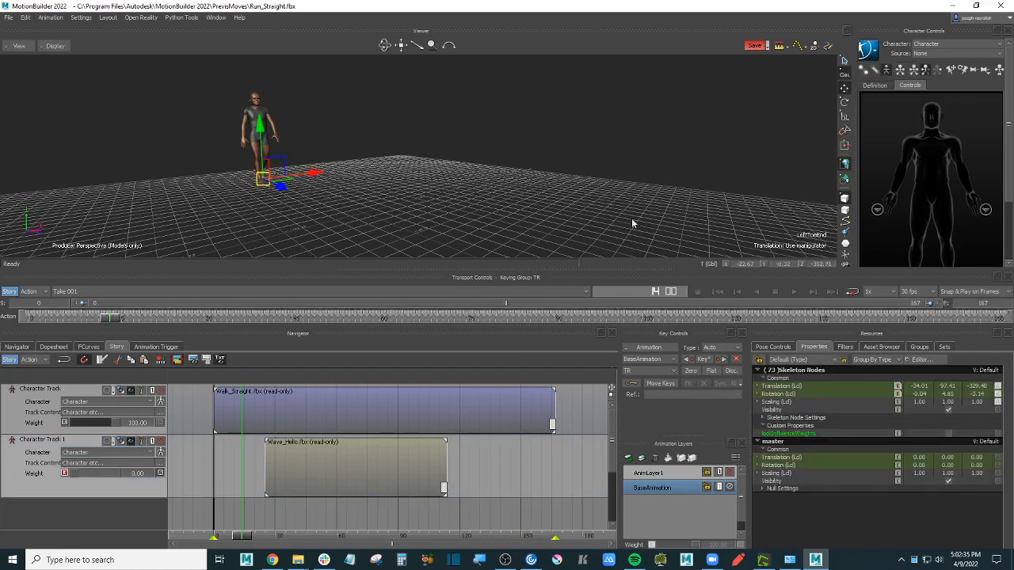
# Step: Turn off Story mode and play back the baked skeleton animation through to frame 167
pyautogui.click(2, 292)
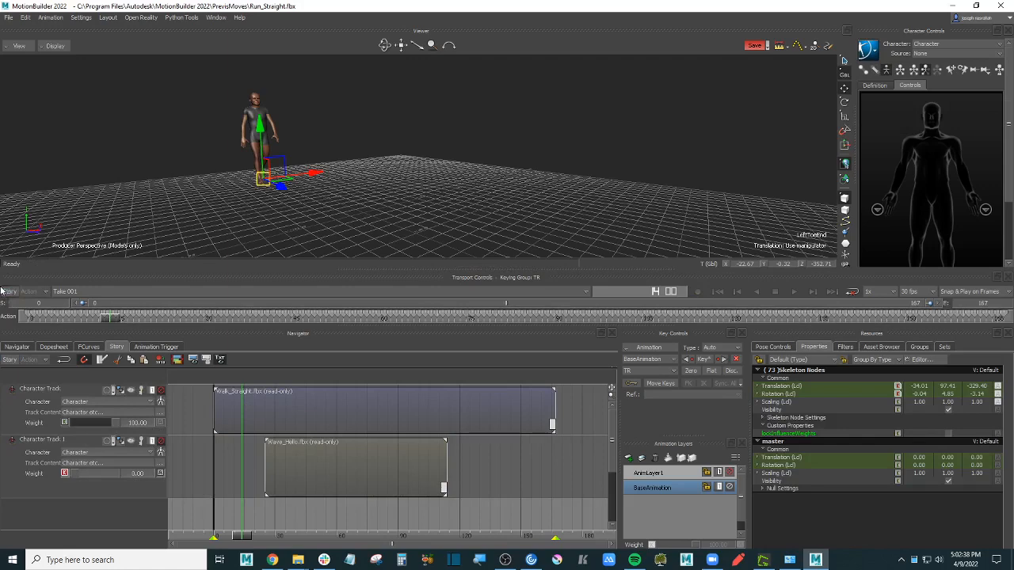
pyautogui.click(541, 196)
pyautogui.press('space')
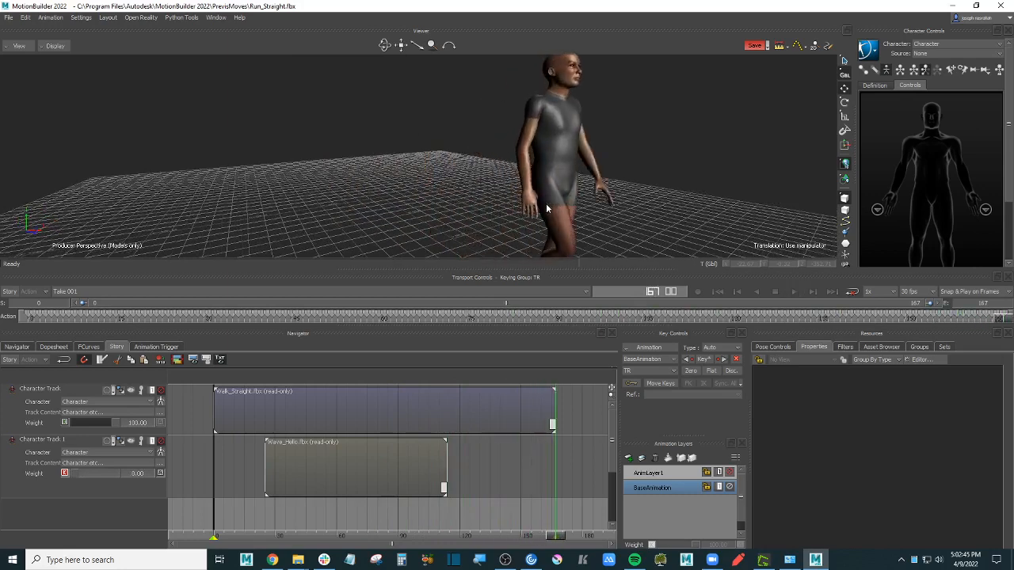
# Step: Save the character animation as walk_wave_CLIP in the Anim_CLIPS folder, exporting Take 001 with the control rig and character extensions
pyautogui.click(867, 49)
pyautogui.moveTo(885, 70)
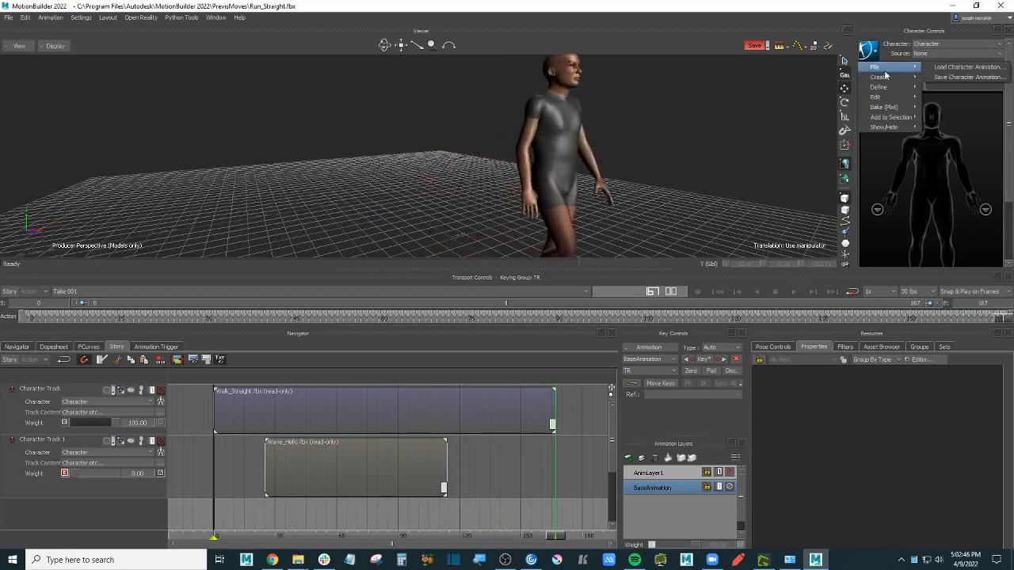
pyautogui.click(968, 77)
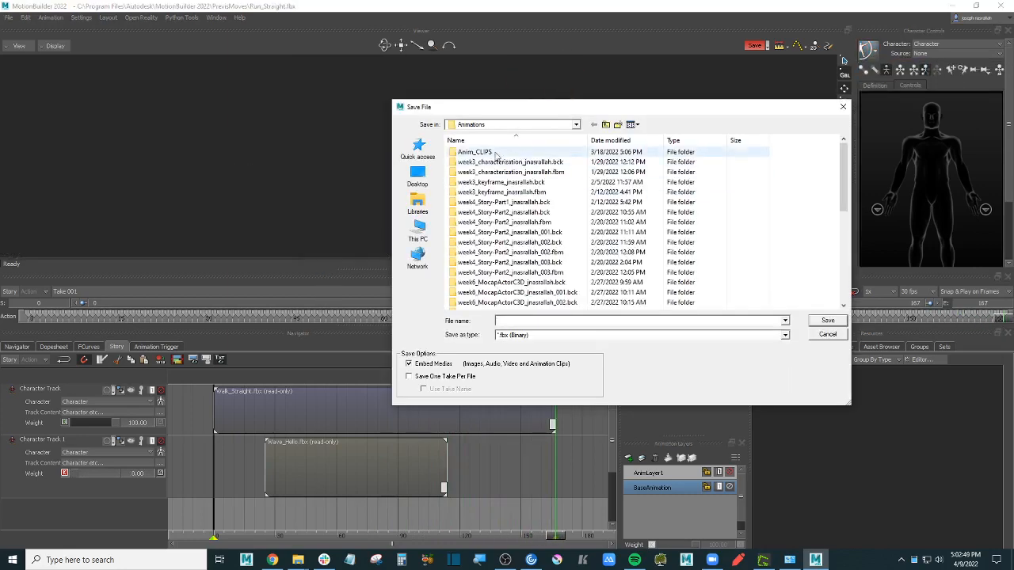
pyautogui.scroll(-3, 802, 228)
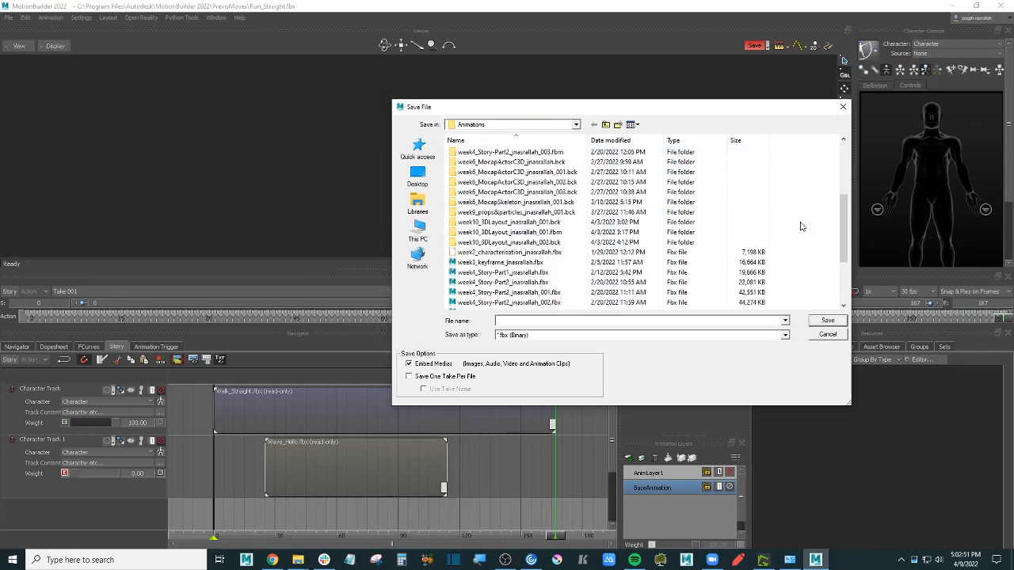
pyautogui.scroll(3, 518, 152)
pyautogui.doubleClick(499, 152)
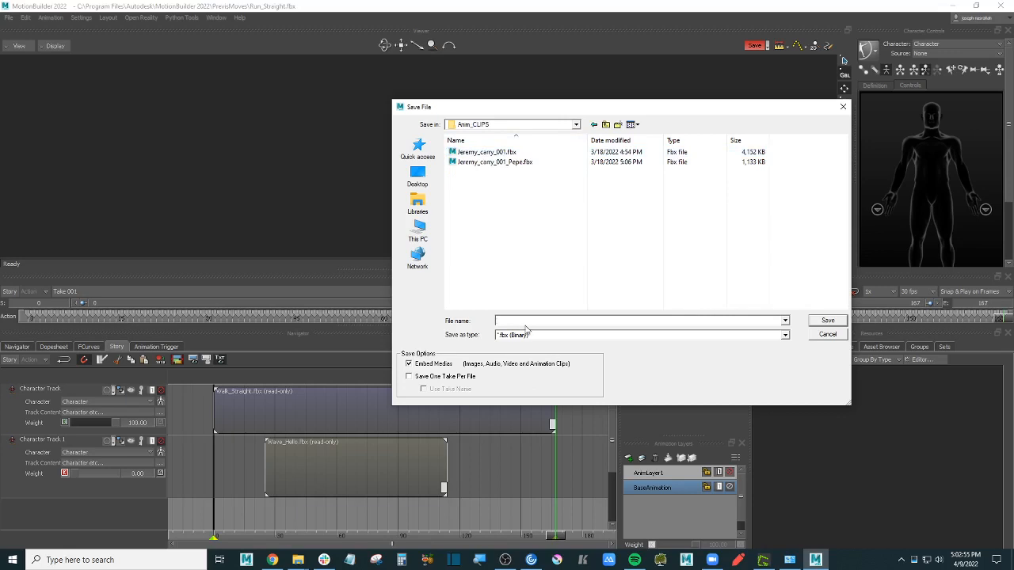
pyautogui.write('walk_wave_CLIP')
pyautogui.press('Return')
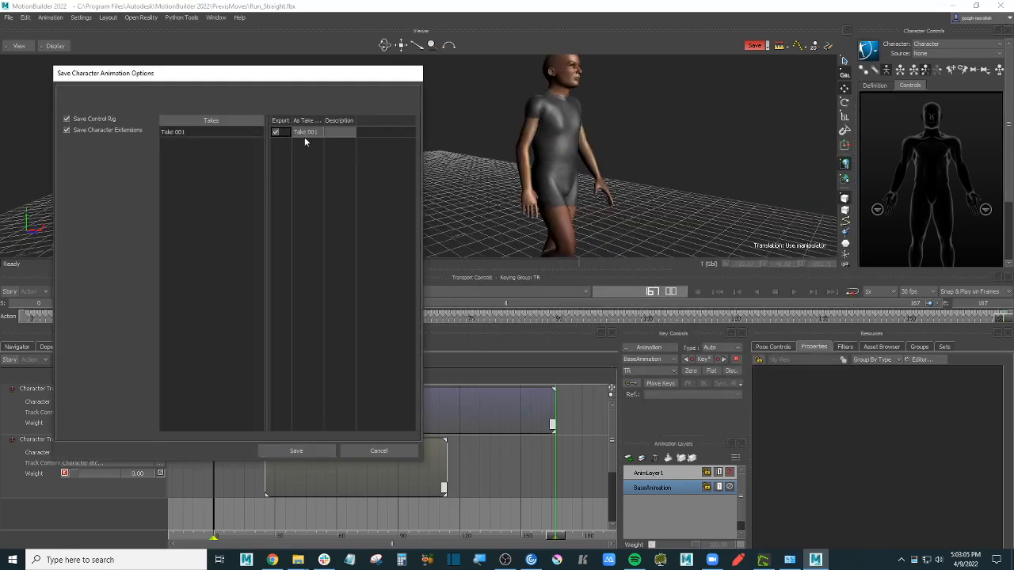
pyautogui.click(306, 452)
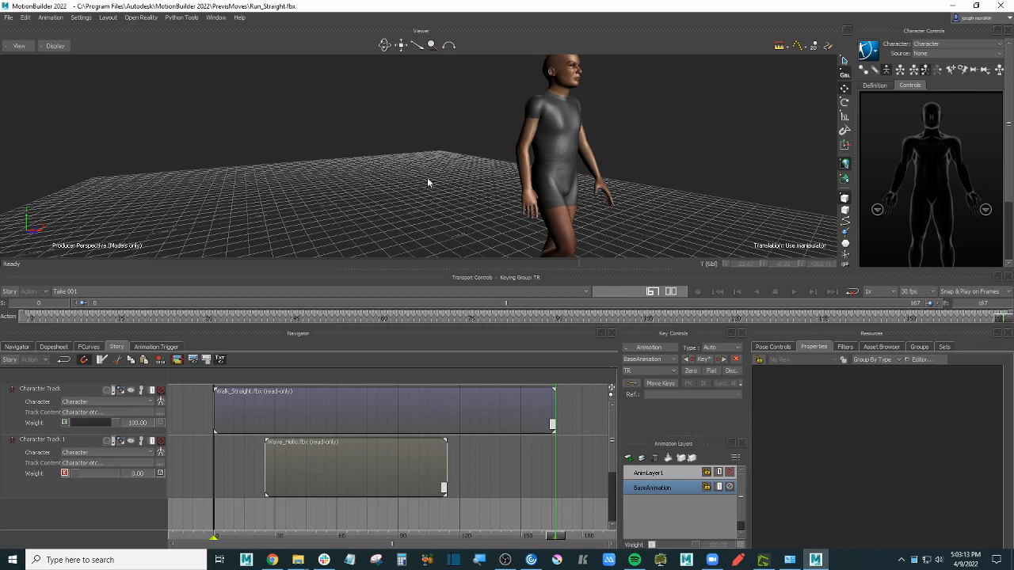
# Step: Keep the current scene open instead of starting a new one, and launch MotionBuilder 2020 from Windows
pyautogui.hotkey('ctrl', 'n')
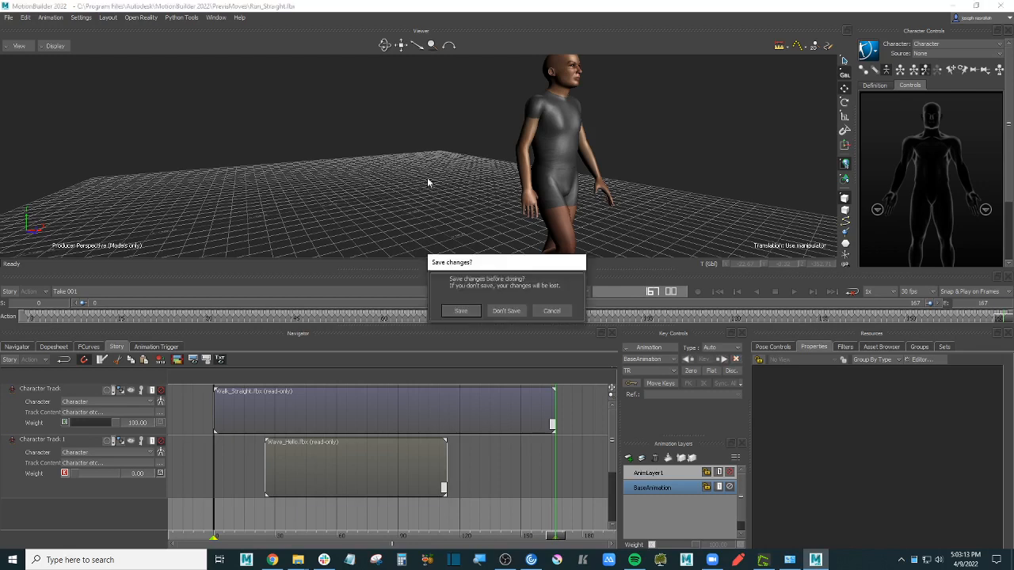
pyautogui.click(507, 312)
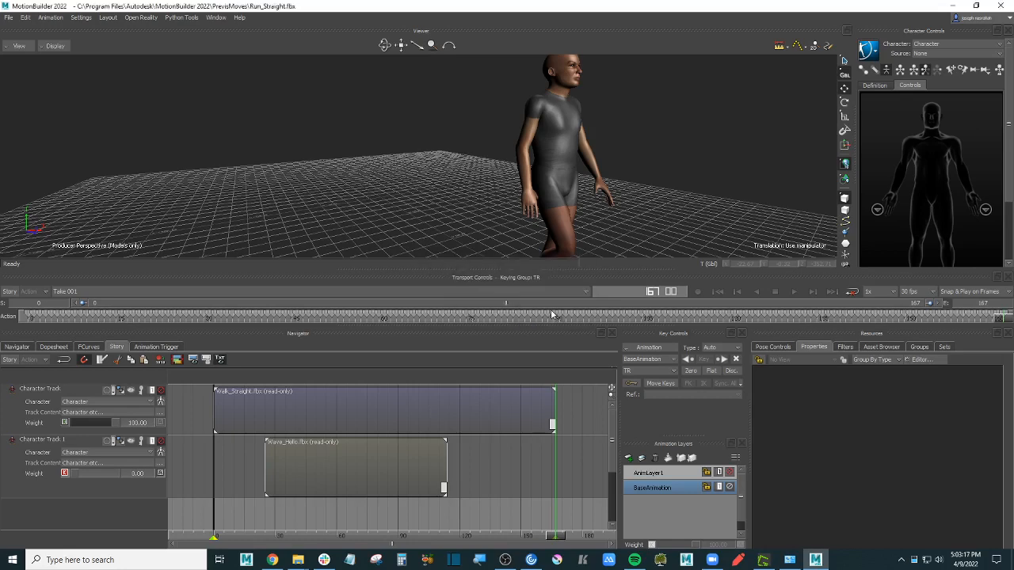
pyautogui.click(12, 561)
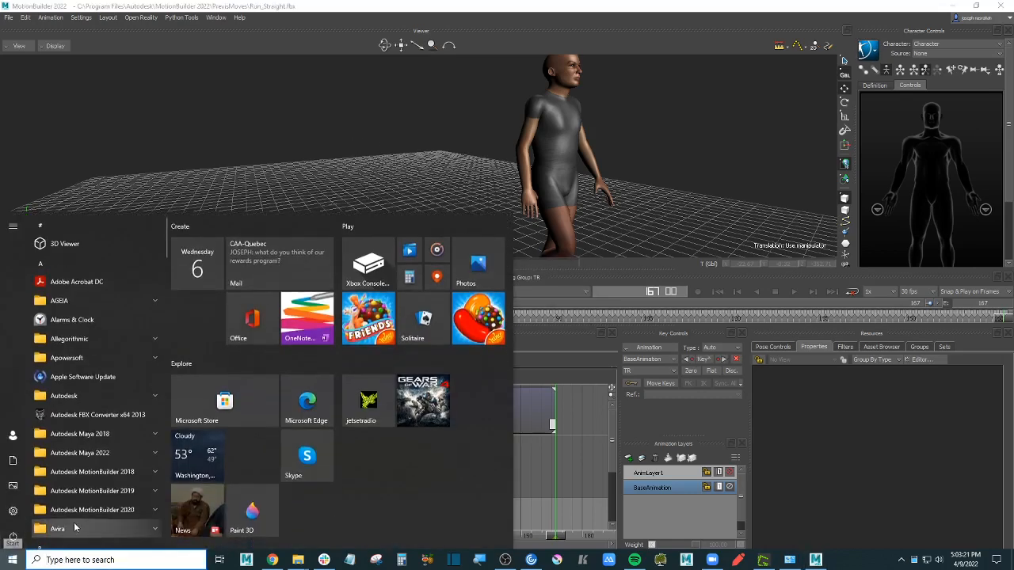
pyautogui.write('motionBuilder 2018')
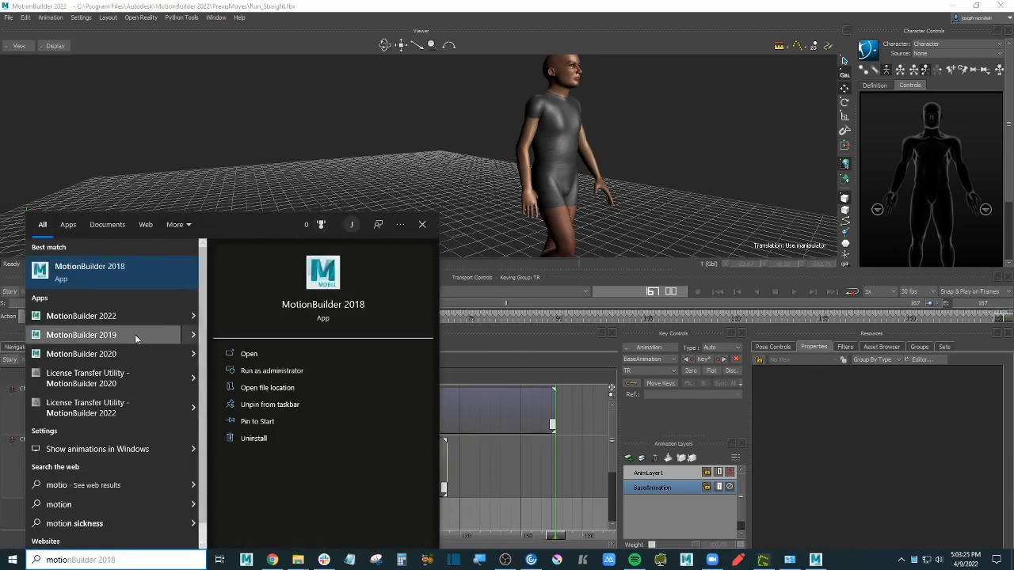
pyautogui.click(136, 353)
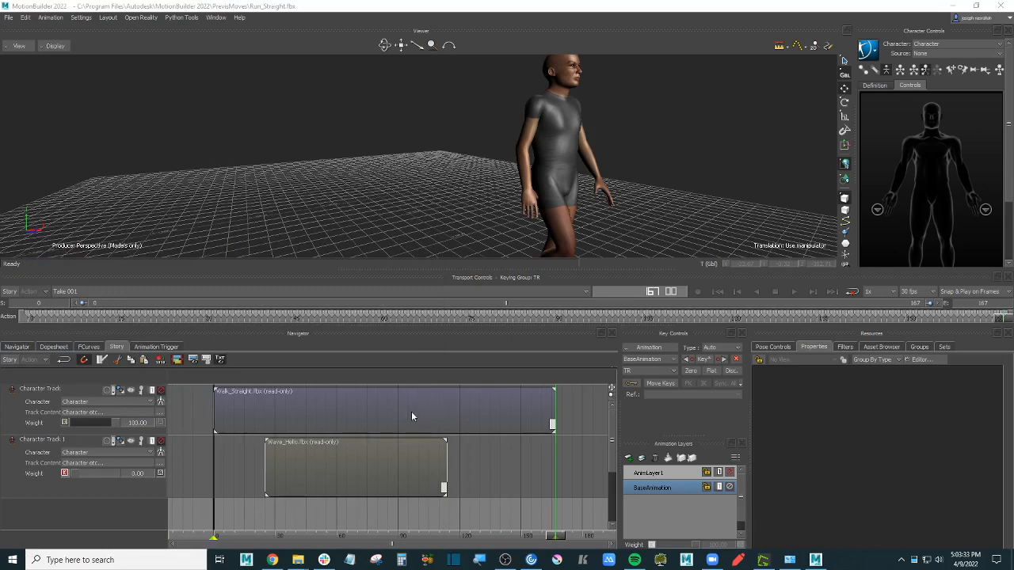
# Step: Turn Story mode back on and bring up the available commands for the Walk_Straight clip on Character Track
pyautogui.click(580, 412)
pyautogui.rightClick(579, 407)
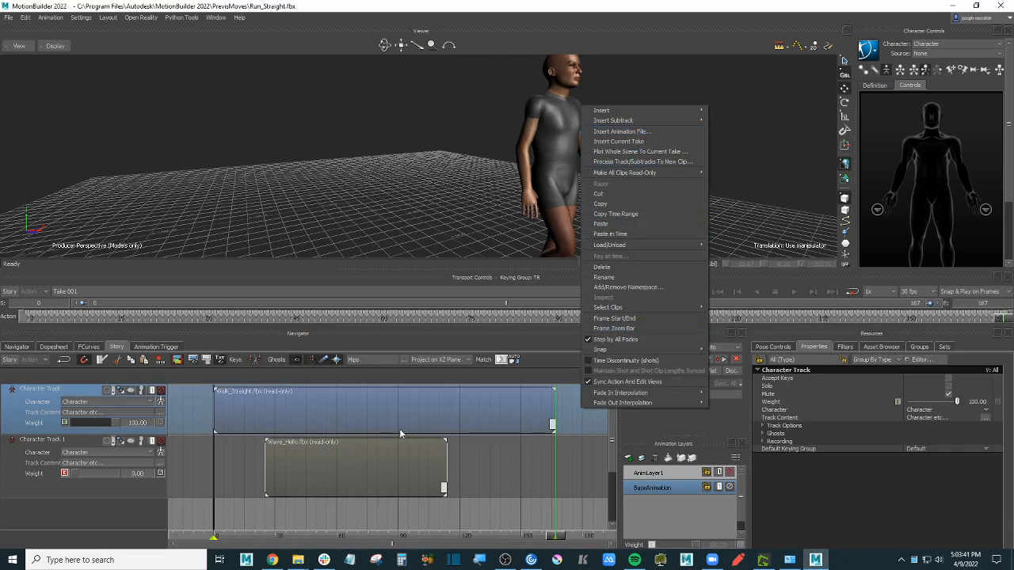
pyautogui.click(12, 292)
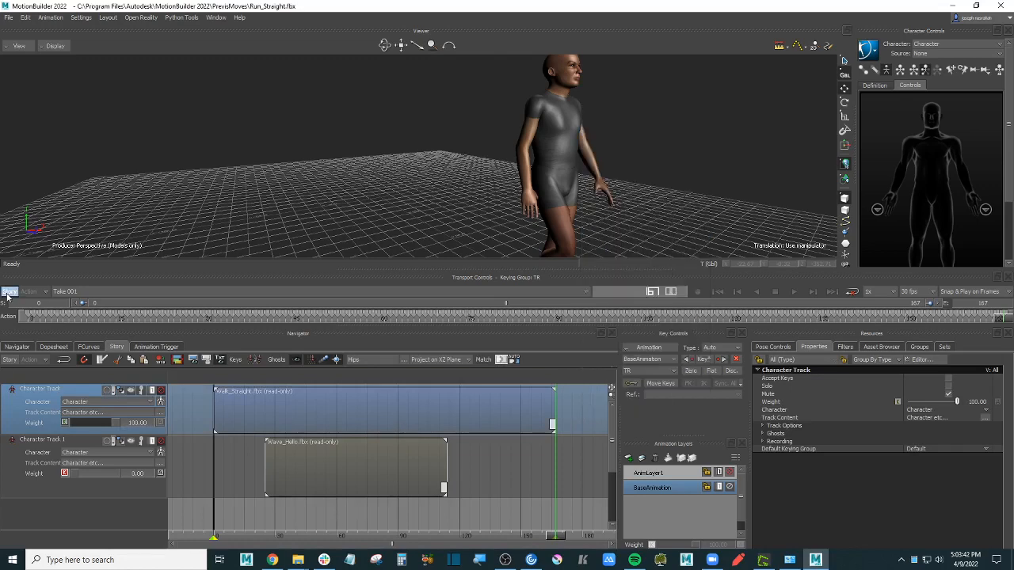
pyautogui.click(371, 406)
pyautogui.rightClick(371, 405)
pyautogui.moveTo(425, 162)
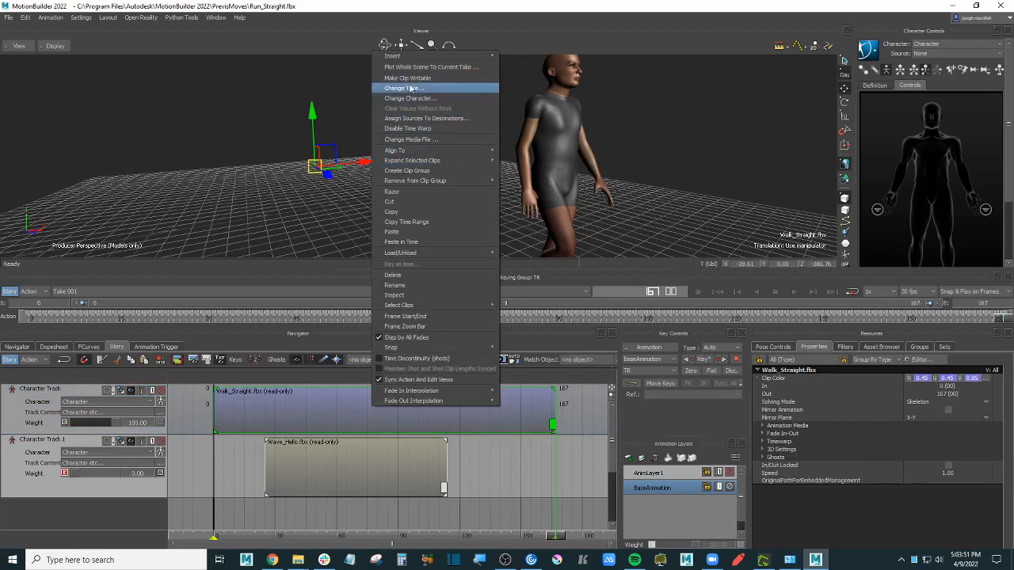
pyautogui.moveTo(448, 58)
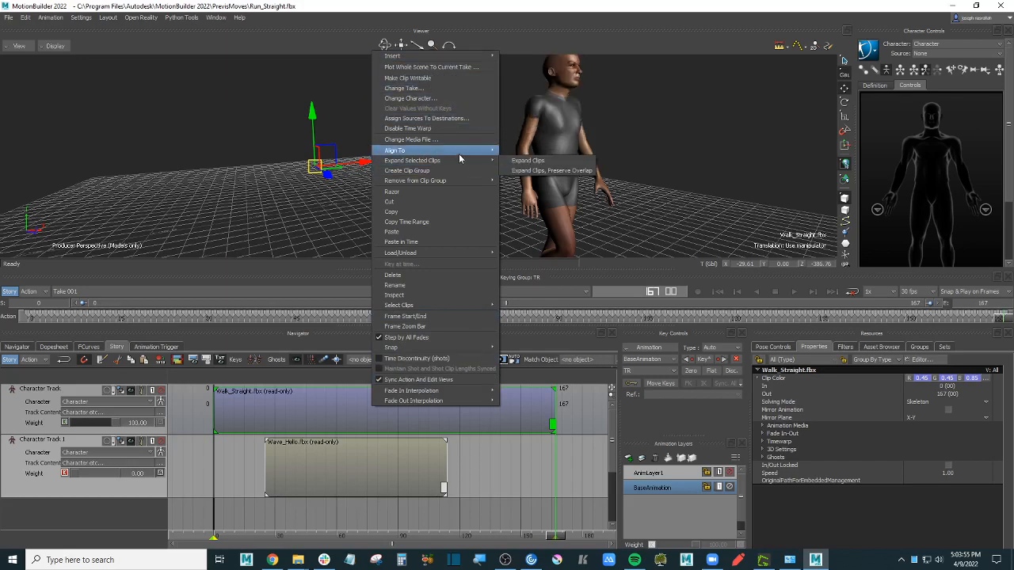
pyautogui.click(297, 240)
pyautogui.click(583, 401)
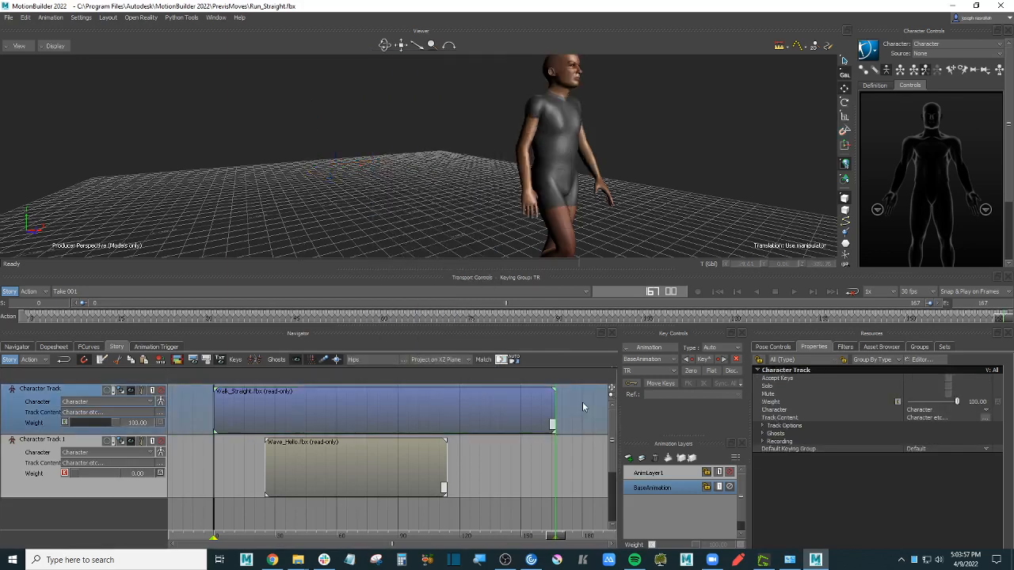
pyautogui.rightClick(583, 401)
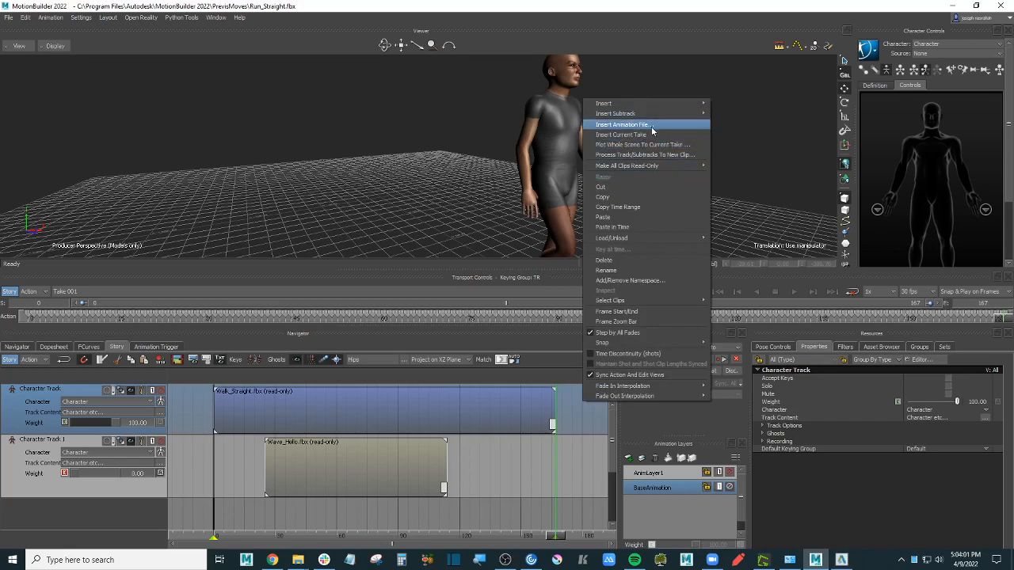
pyautogui.click(369, 133)
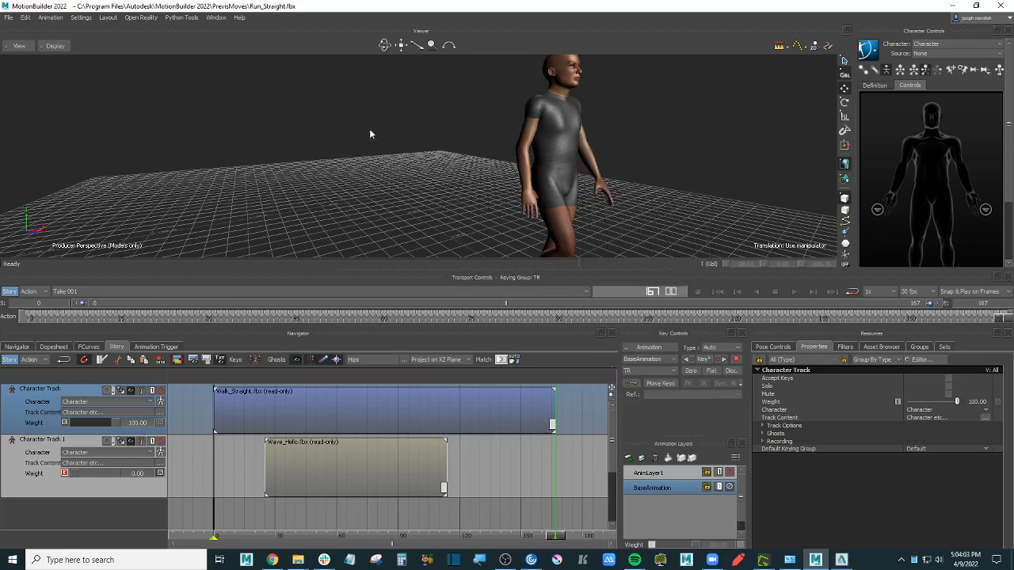
# Step: Insert the animation file walk_wave_CLIP.fbx on the Character Track after the Walk_Straight clip and scrub to frame 300
pyautogui.keyDown('ctrl'); pyautogui.moveTo(550, 425); pyautogui.dragTo(424, 475); pyautogui.keyUp('ctrl')
pyautogui.moveTo(339, 539); pyautogui.dragTo(377, 535)
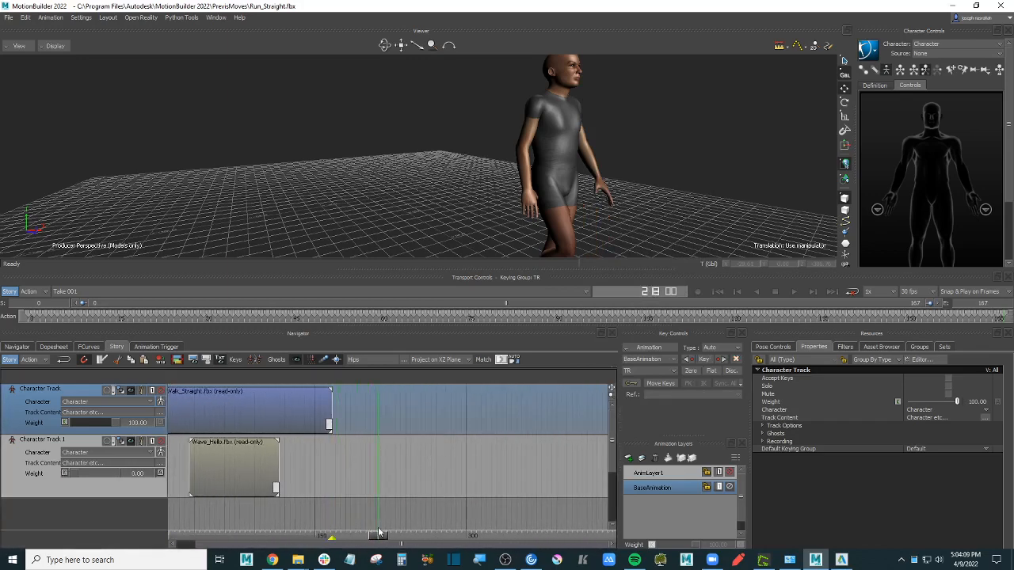
pyautogui.rightClick(396, 418)
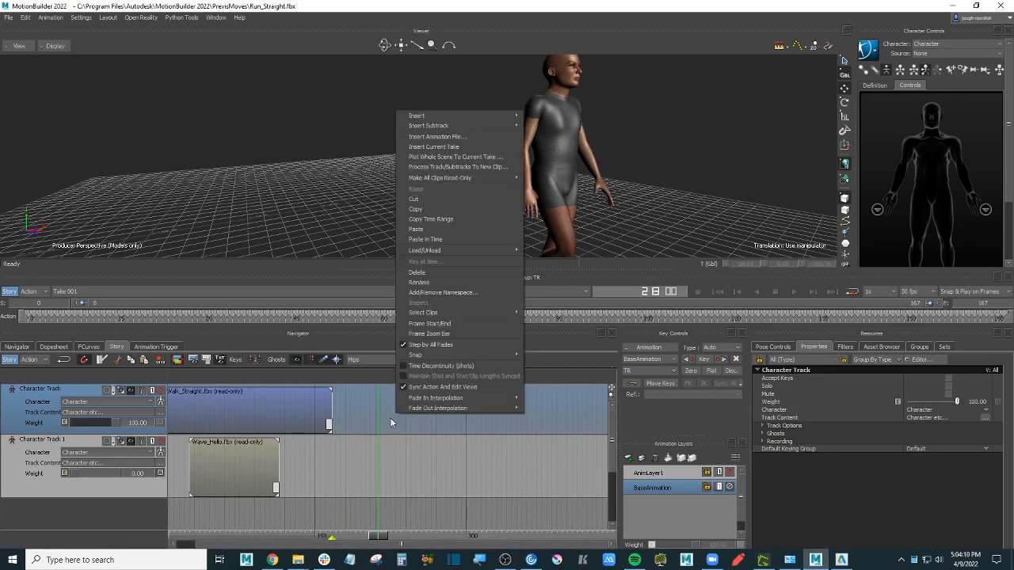
pyautogui.click(454, 141)
pyautogui.click(570, 266)
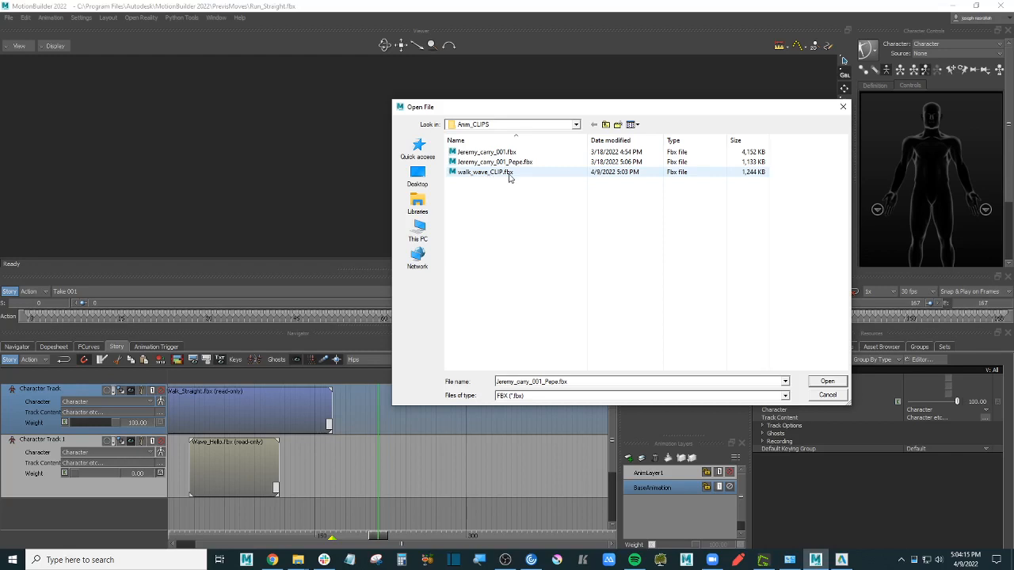
pyautogui.doubleClick(507, 172)
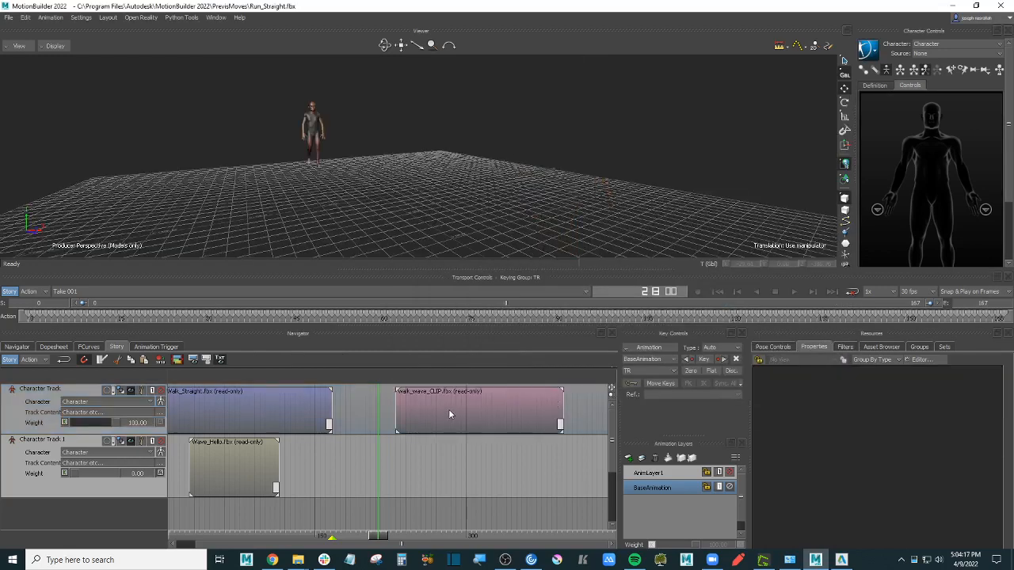
pyautogui.moveTo(392, 535); pyautogui.dragTo(467, 527)
pyautogui.click(466, 401)
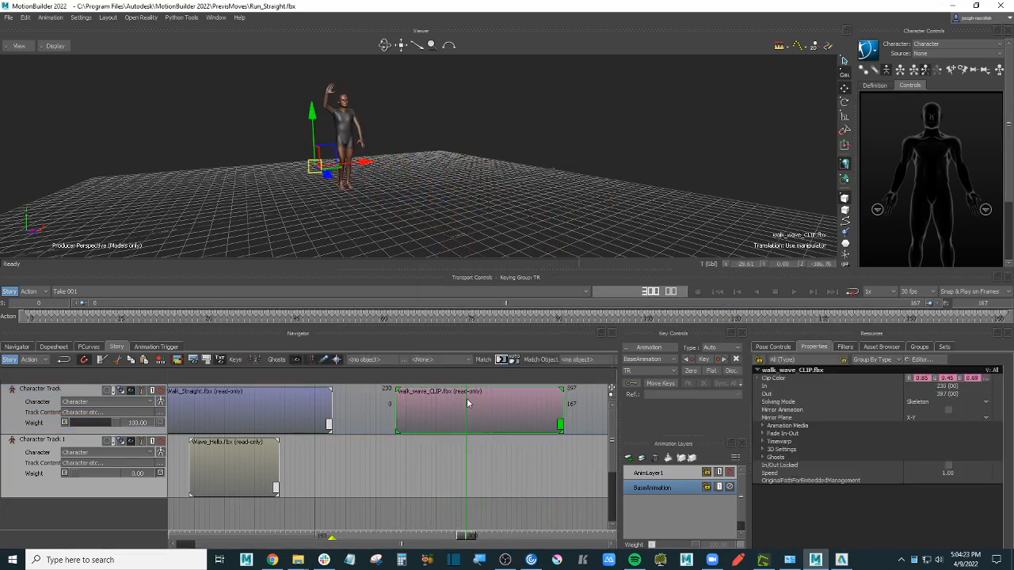
pyautogui.click(877, 52)
pyautogui.moveTo(881, 67)
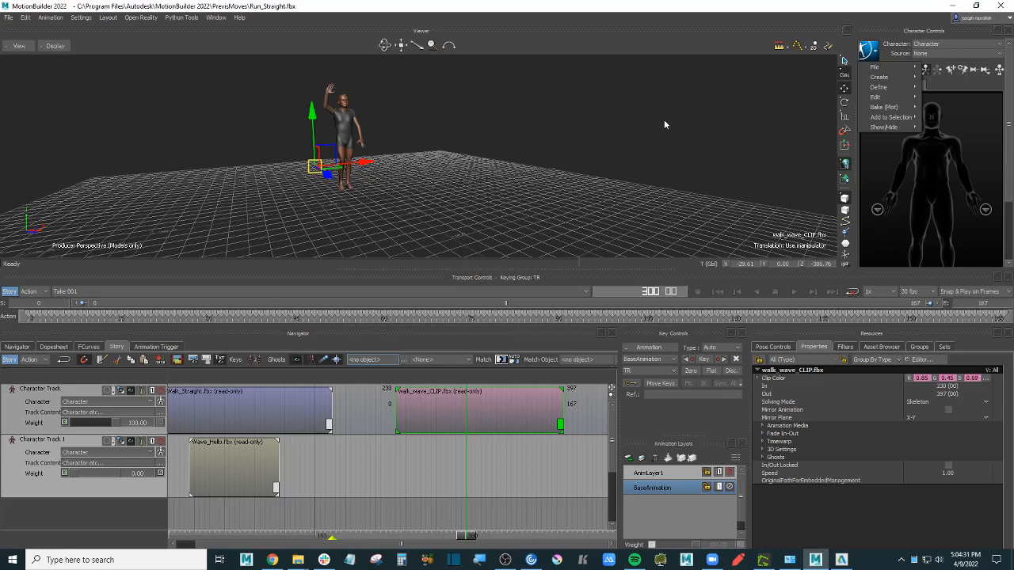
pyautogui.click(607, 100)
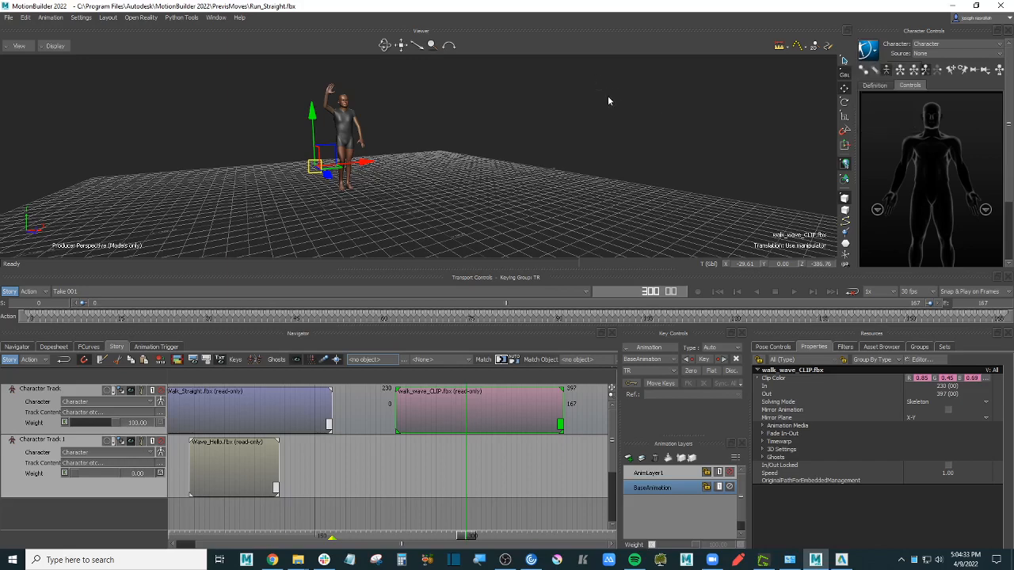
pyautogui.click(619, 131)
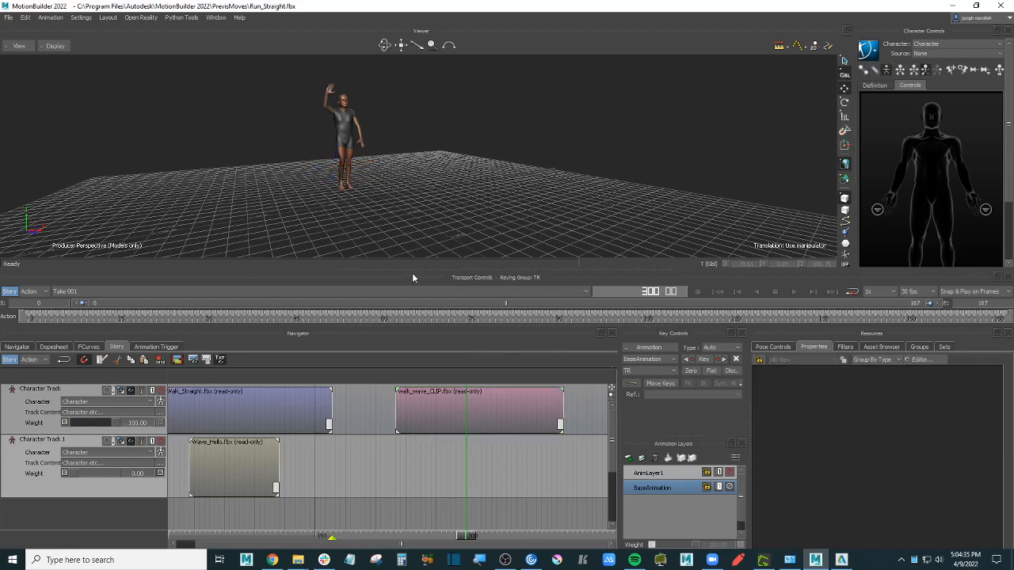
pyautogui.click(362, 484)
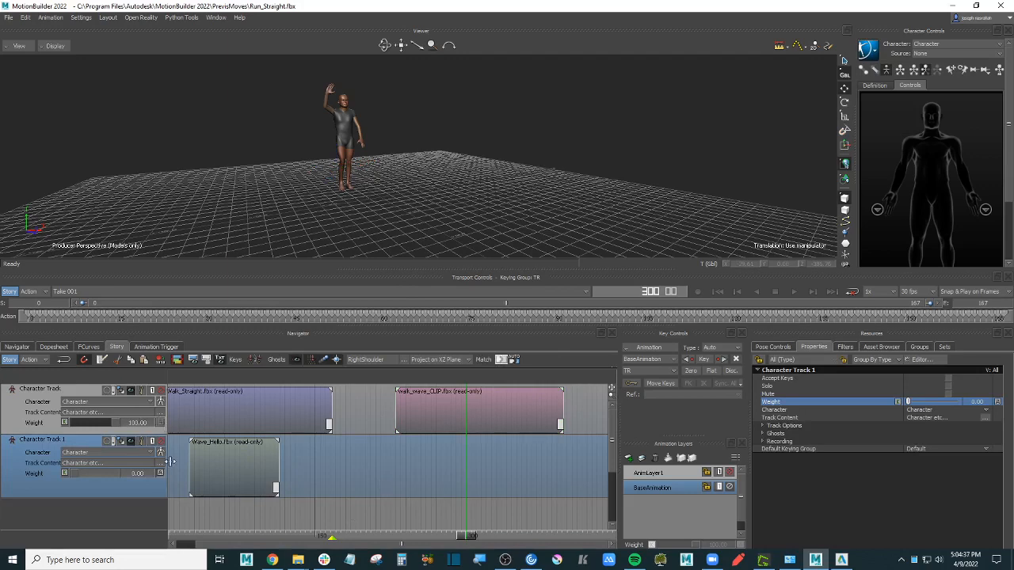
pyautogui.keyDown('shift'); pyautogui.moveTo(379, 460); pyautogui.dragTo(401, 467); pyautogui.keyUp('shift')
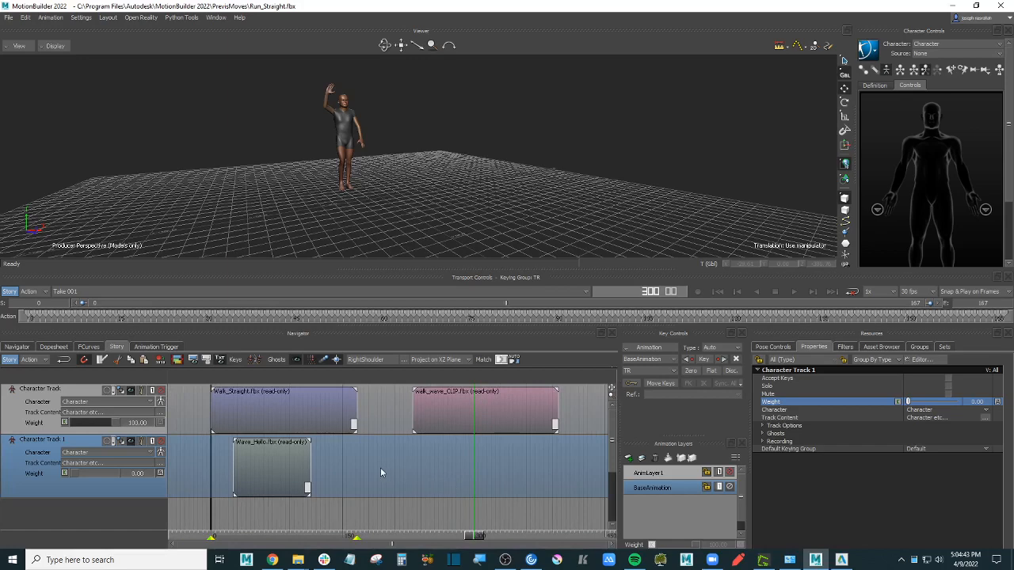
pyautogui.moveTo(583, 423); pyautogui.dragTo(275, 487)
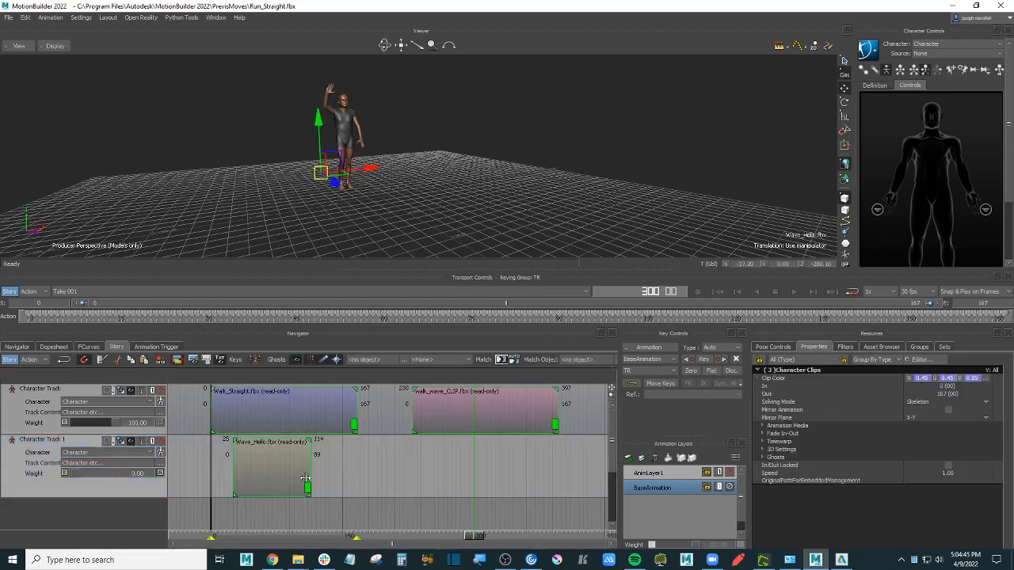
pyautogui.click(335, 472)
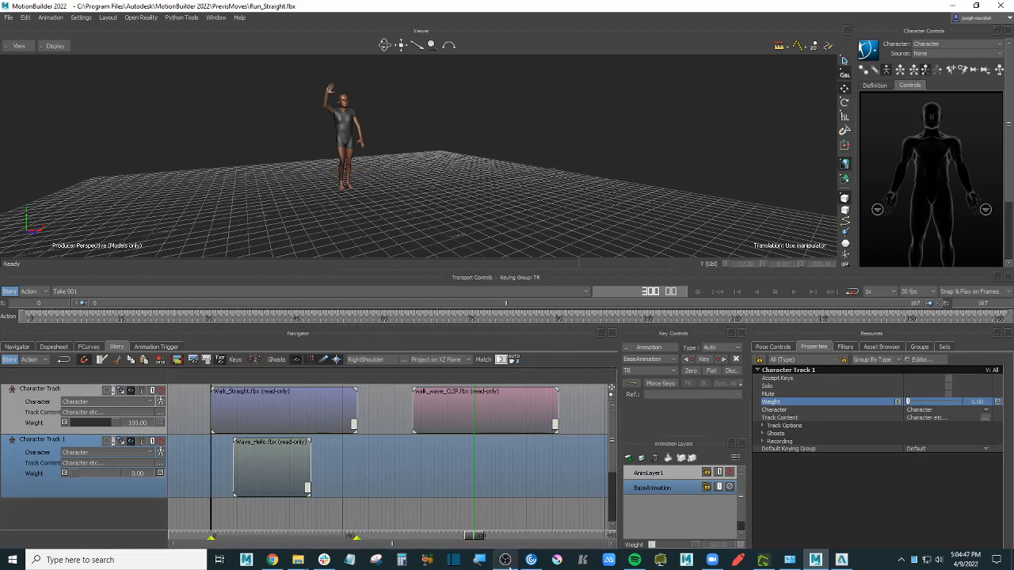
pyautogui.click(505, 560)
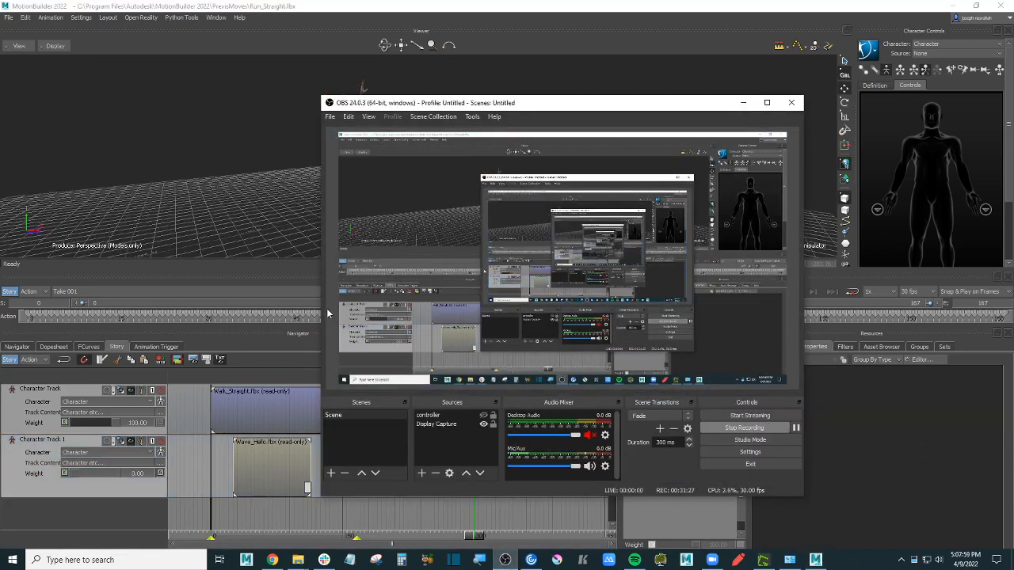
pyautogui.click(224, 174)
pyautogui.keyDown('ctrl'); pyautogui.keyDown('shift'); pyautogui.moveTo(419, 197); pyautogui.dragTo(475, 202); pyautogui.keyUp('shift'); pyautogui.keyUp('ctrl')
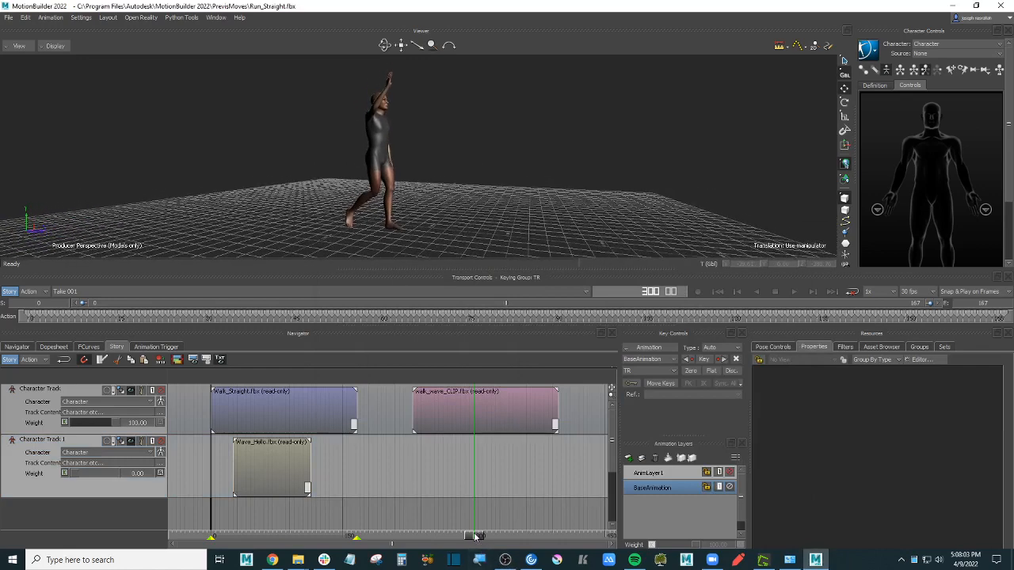
pyautogui.click(505, 560)
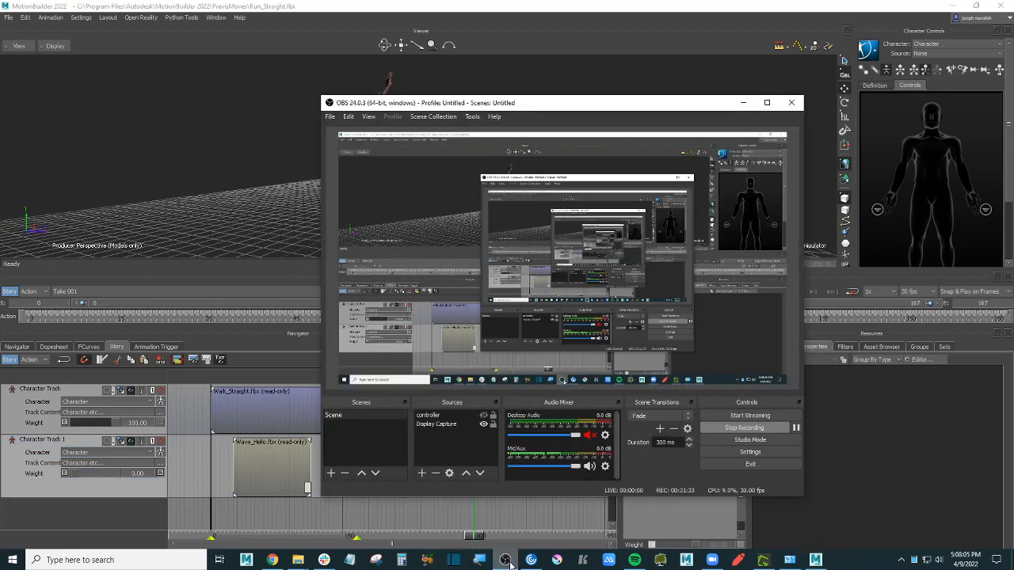
pyautogui.click(508, 562)
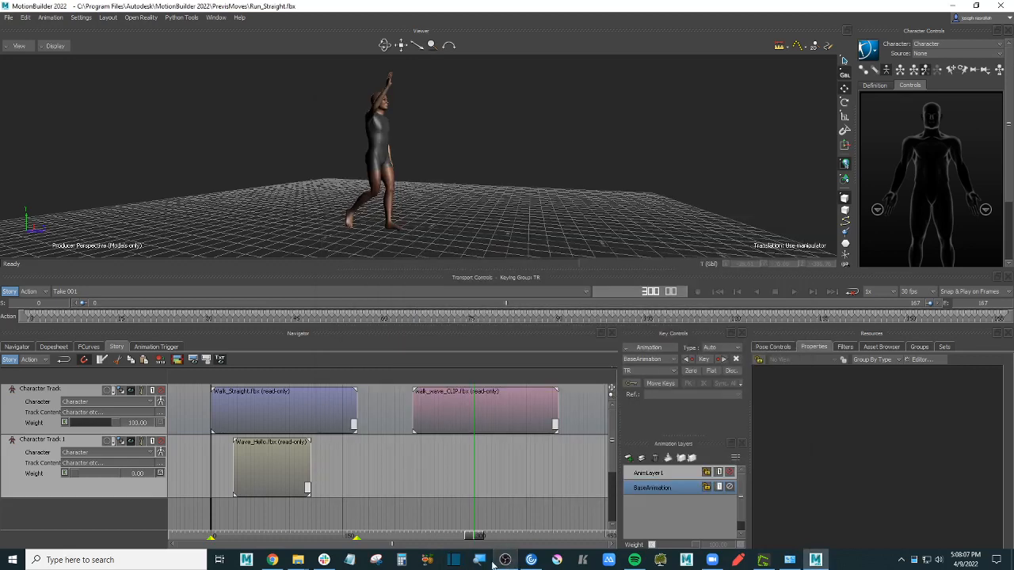
# Step: Delete the Walk_Straight and Wave_Hello clips from the two character tracks
pyautogui.click(405, 459)
pyautogui.moveTo(388, 504); pyautogui.dragTo(253, 405)
pyautogui.press('Delete')
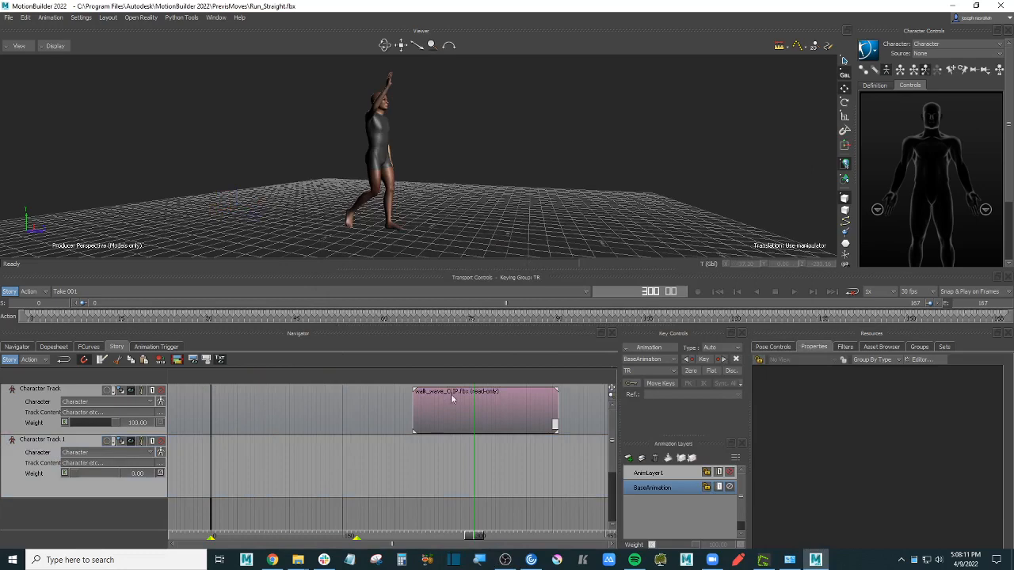
# Step: Move the walk_wave_CLIP clip to start at frame 0 on the Character Track
pyautogui.moveTo(453, 400); pyautogui.dragTo(264, 411)
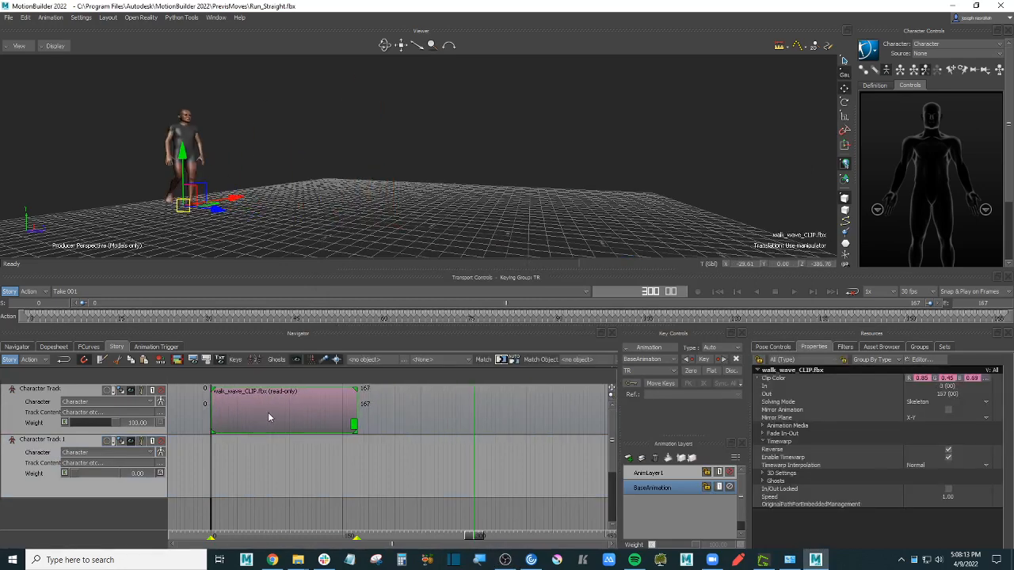
pyautogui.press('a')
pyautogui.scroll(-2, 368, 210)
pyautogui.keyDown('ctrl'); pyautogui.keyDown('shift'); pyautogui.moveTo(377, 194); pyautogui.dragTo(381, 215); pyautogui.keyUp('shift'); pyautogui.keyUp('ctrl')
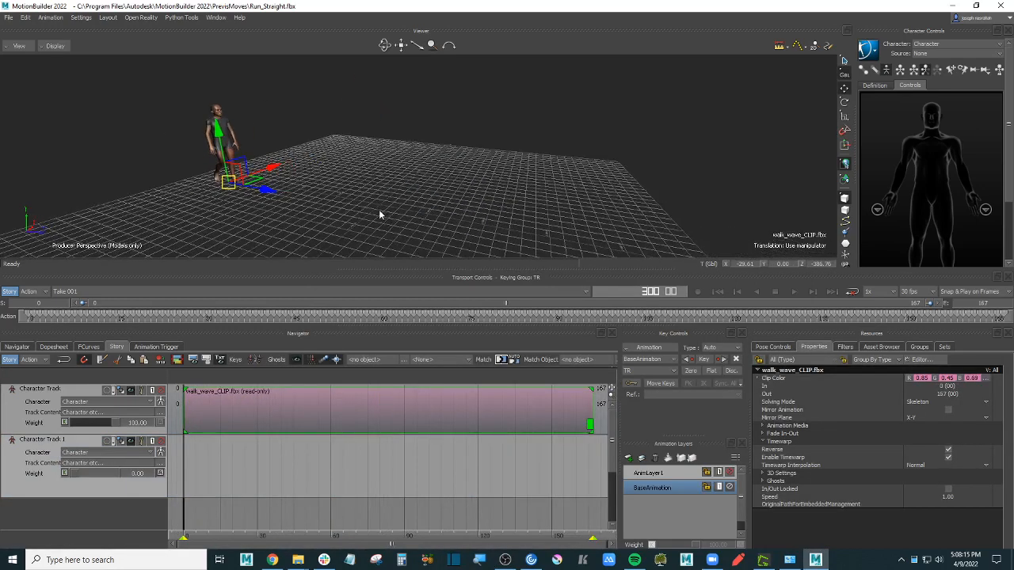
# Step: Delete the empty Character Track 1 from the Story timeline
pyautogui.scroll(3, 378, 214)
pyautogui.click(35, 461)
pyautogui.press('Delete')
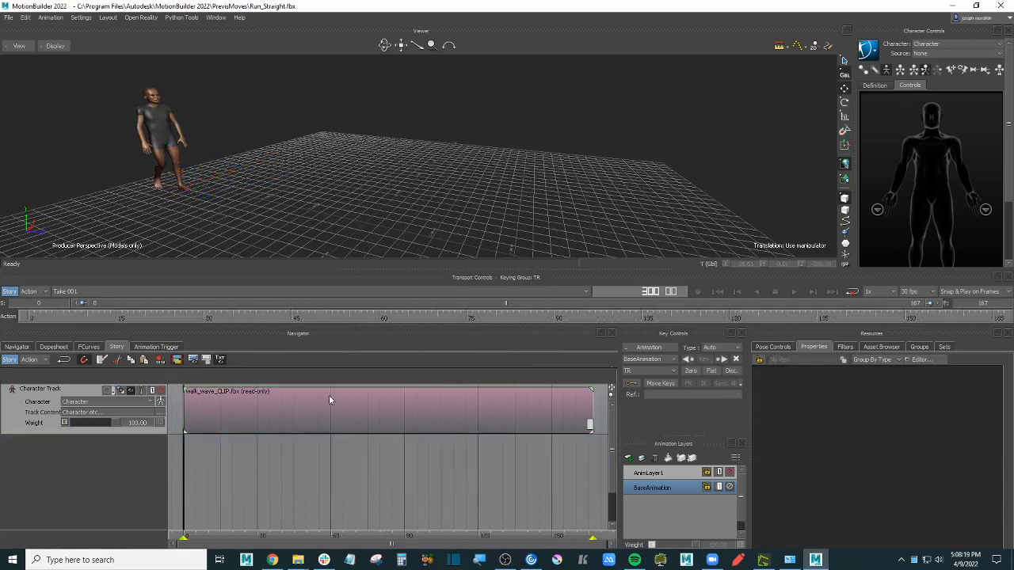
# Step: Return to frame 0 and briefly play the walk_wave_CLIP animation
pyautogui.click(717, 292)
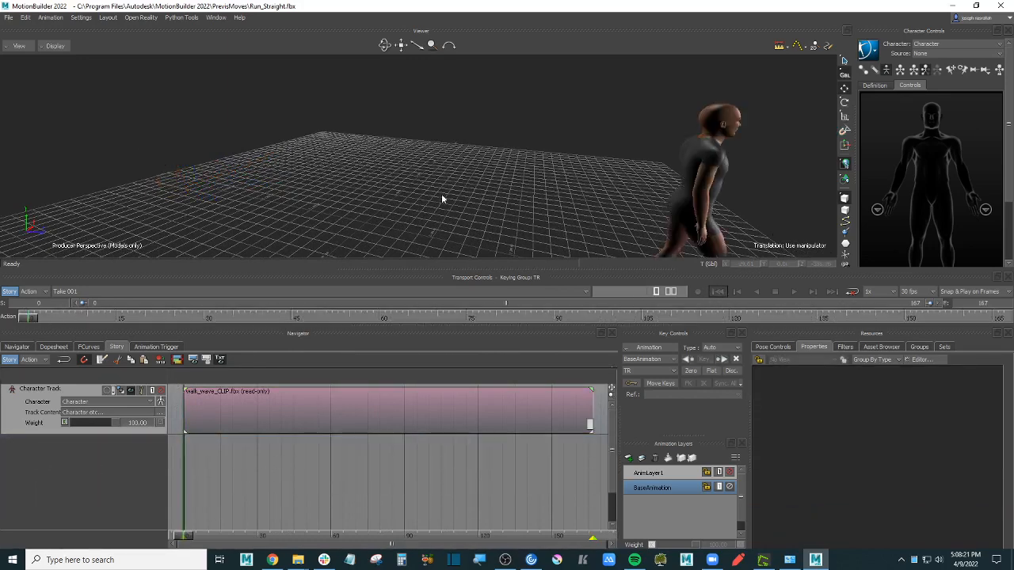
pyautogui.scroll(-2, 463, 188)
pyautogui.hotkey('ctrl', 'space')
pyautogui.hotkey('ctrl', 'space')
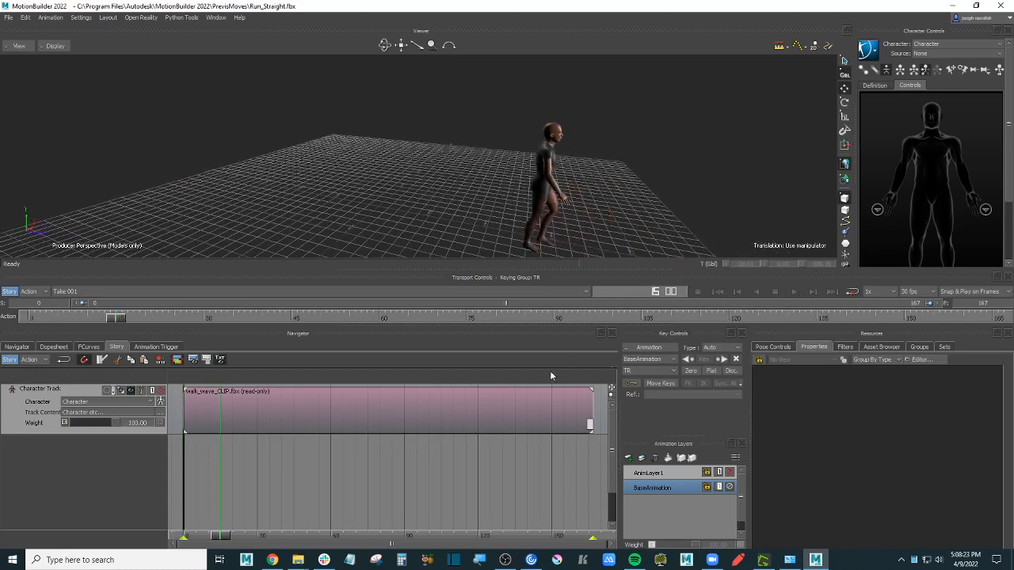
# Step: Turn off Reverse in the walk_wave_CLIP clip's Timewarp properties, play the animation and scrub back to frame 54
pyautogui.click(536, 401)
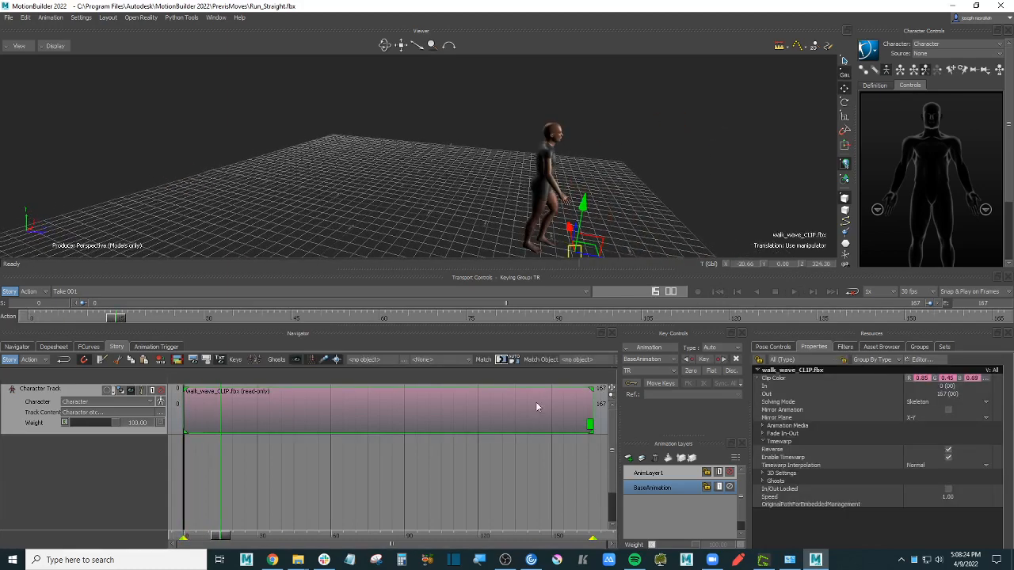
pyautogui.click(948, 450)
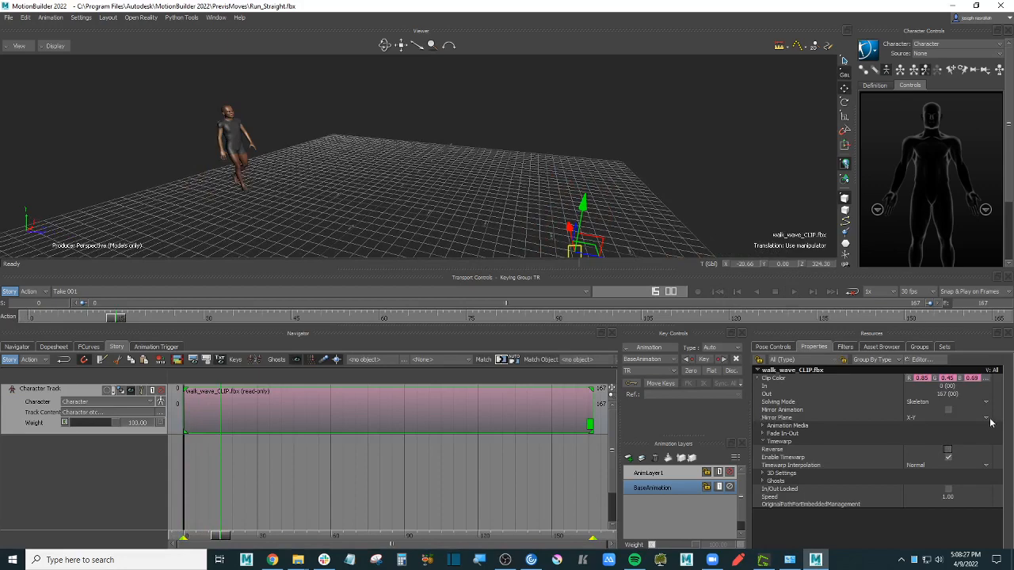
pyautogui.scroll(-2, 442, 188)
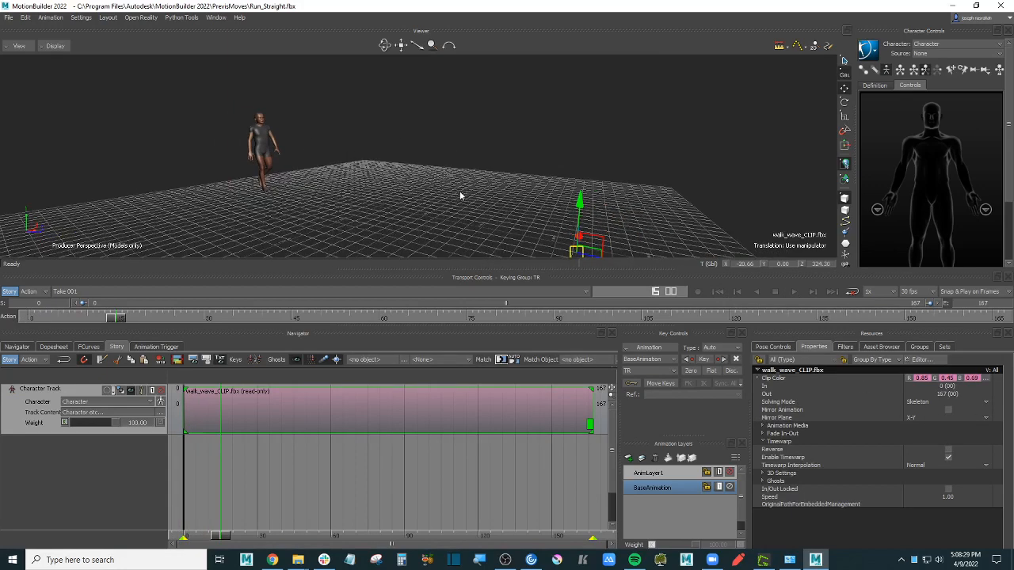
pyautogui.click(698, 185)
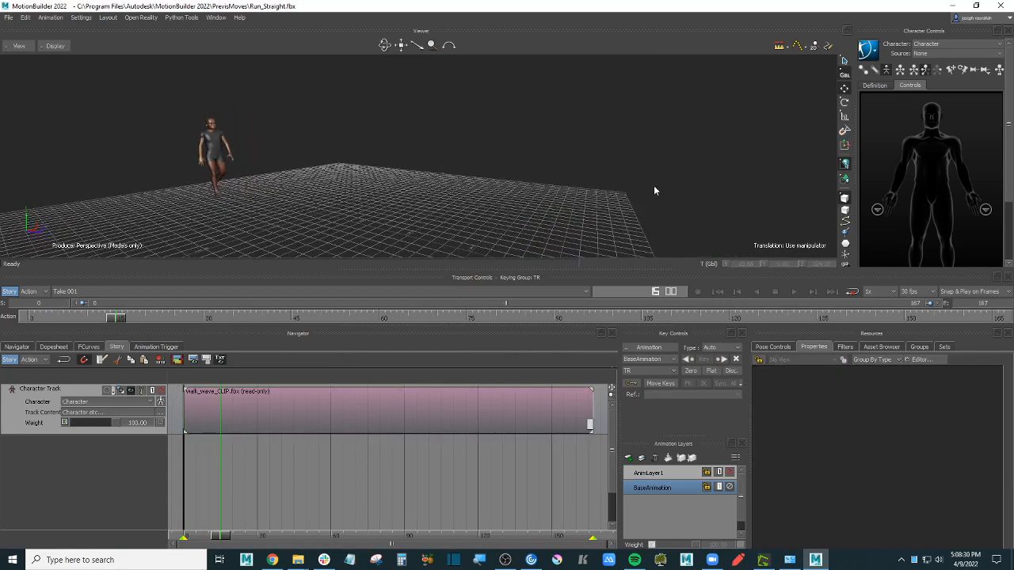
pyautogui.hotkey('ctrl', 'space')
pyautogui.scroll(2, 601, 149)
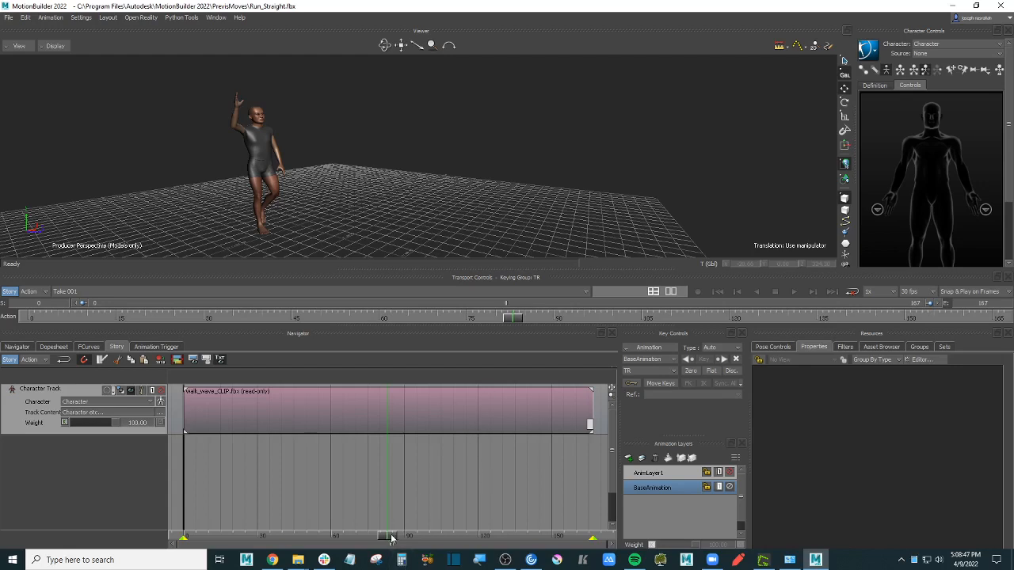
pyautogui.moveTo(390, 539); pyautogui.dragTo(311, 514)
# Step: Examine the Mirror Plane options of the walk_wave_CLIP clip without changing the plane
pyautogui.click(350, 416)
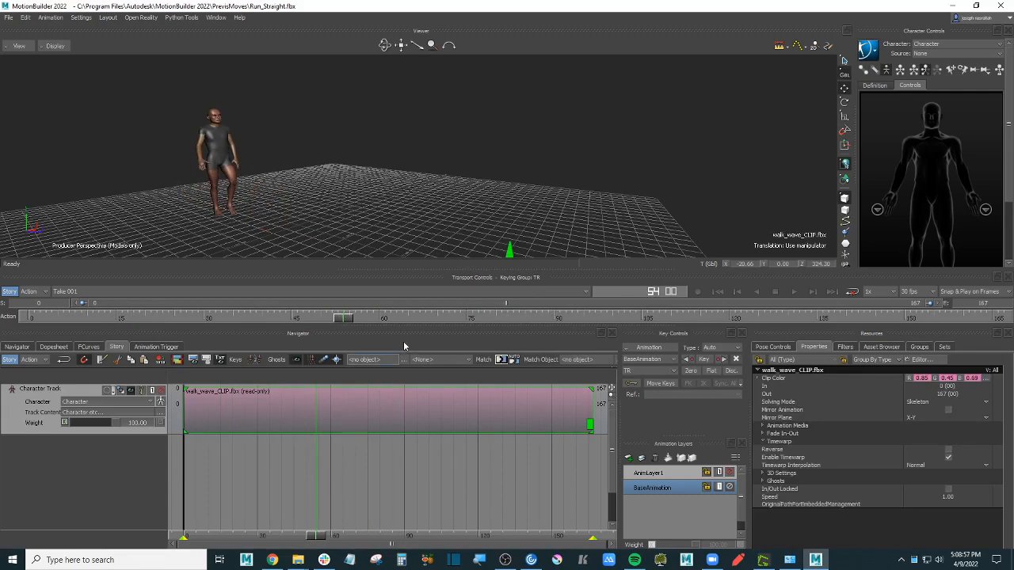
pyautogui.keyDown('ctrl'); pyautogui.keyDown('shift'); pyautogui.moveTo(388, 196); pyautogui.dragTo(344, 227); pyautogui.keyUp('shift'); pyautogui.keyUp('ctrl')
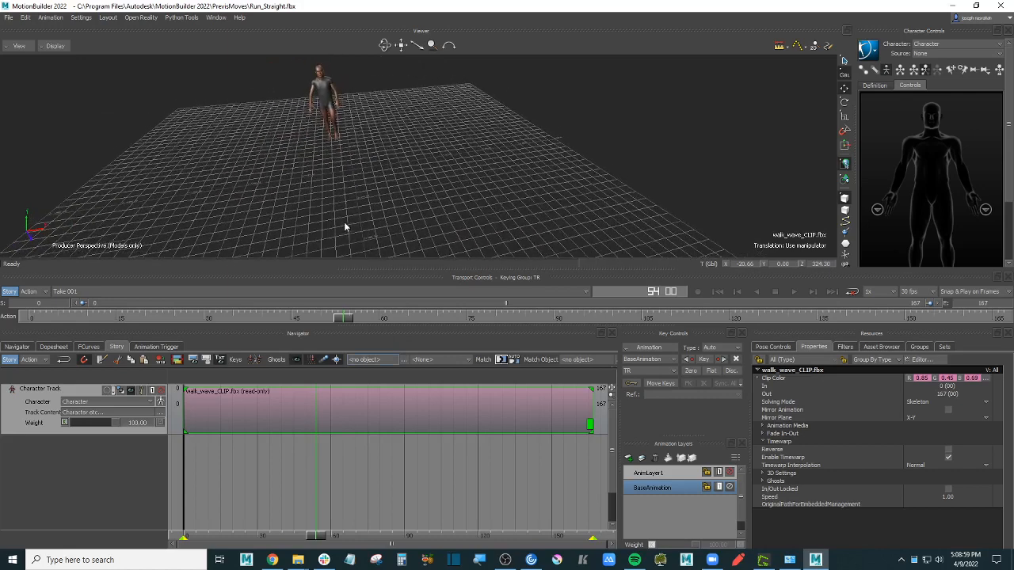
pyautogui.click(919, 420)
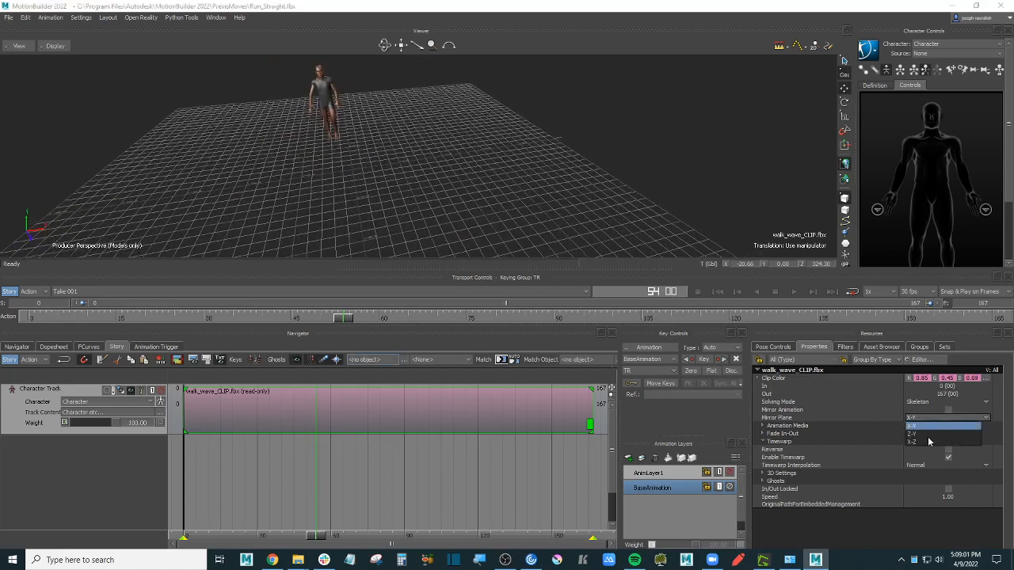
pyautogui.click(536, 122)
pyautogui.click(356, 462)
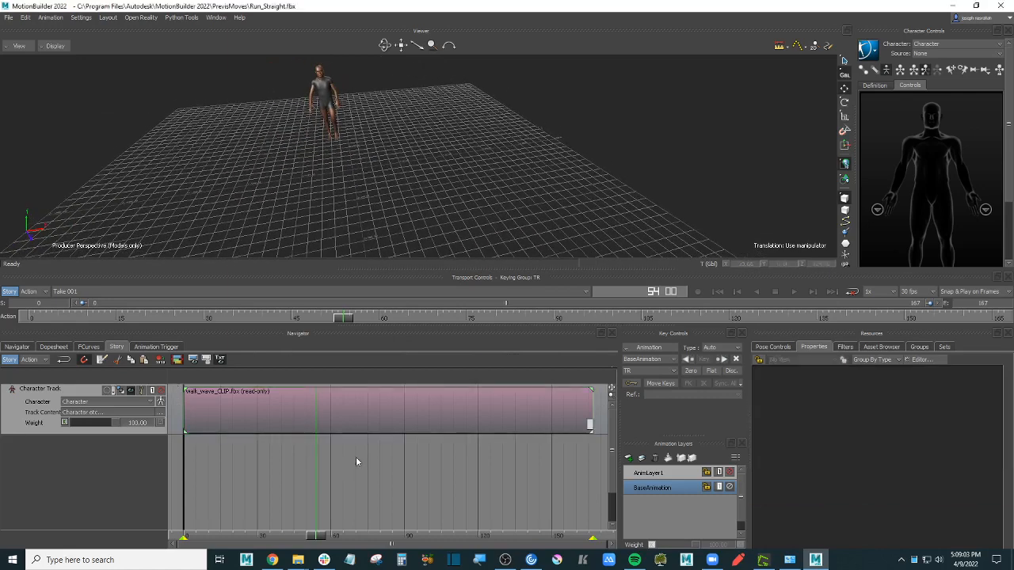
# Step: Delete the walk_wave_CLIP clip from the Character Track
pyautogui.click(402, 413)
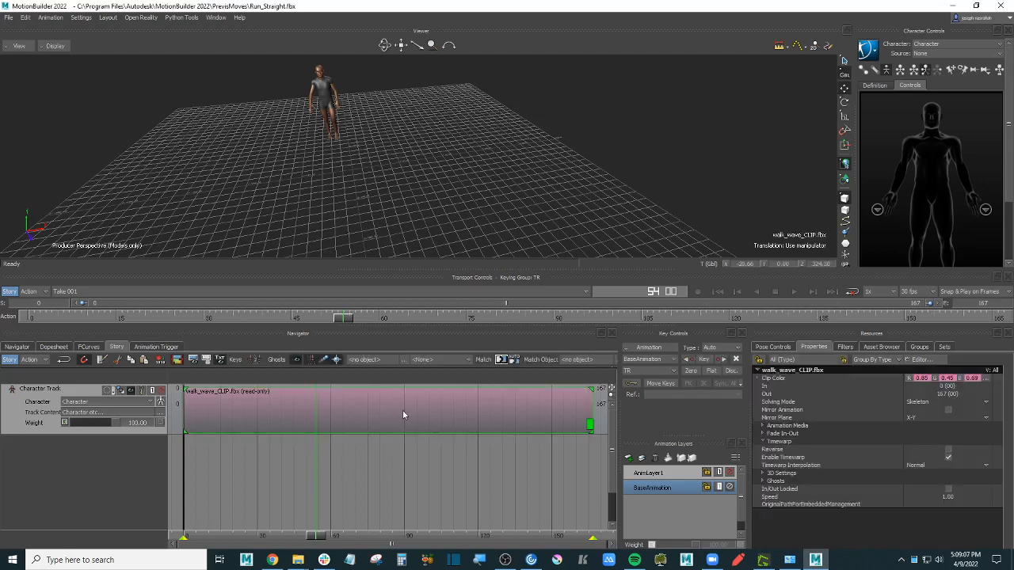
pyautogui.click(455, 473)
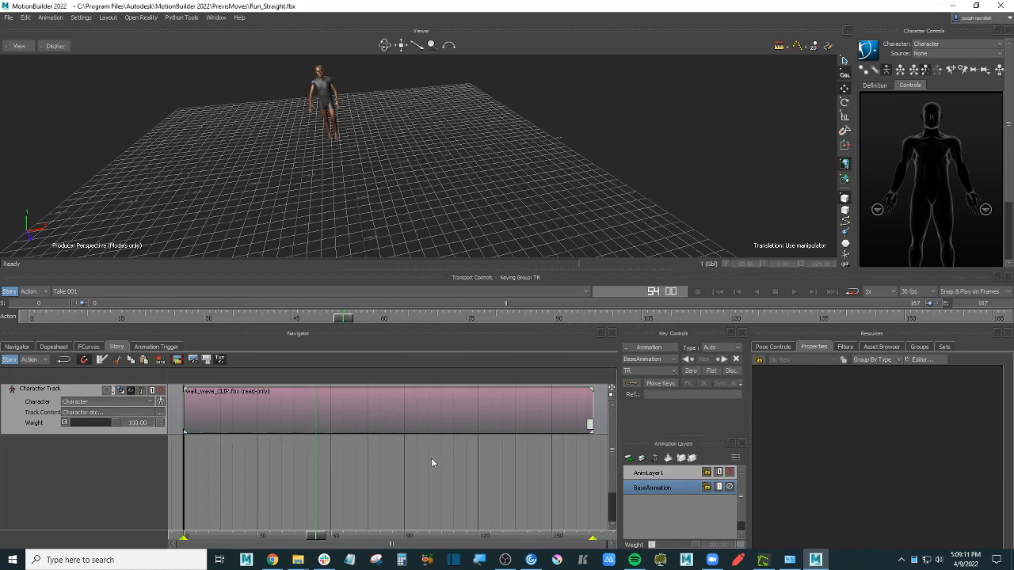
pyautogui.click(389, 404)
pyautogui.press('Delete')
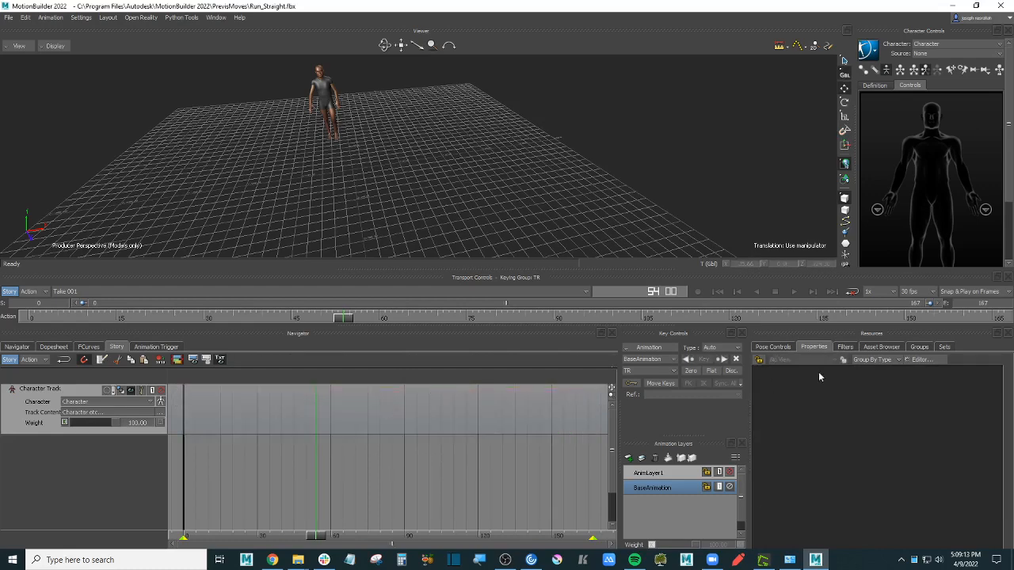
# Step: Add the Box_Jab motion from the PrevisMoves folder to the Character Track, starting at about frame 14
pyautogui.click(879, 347)
pyautogui.doubleClick(794, 396)
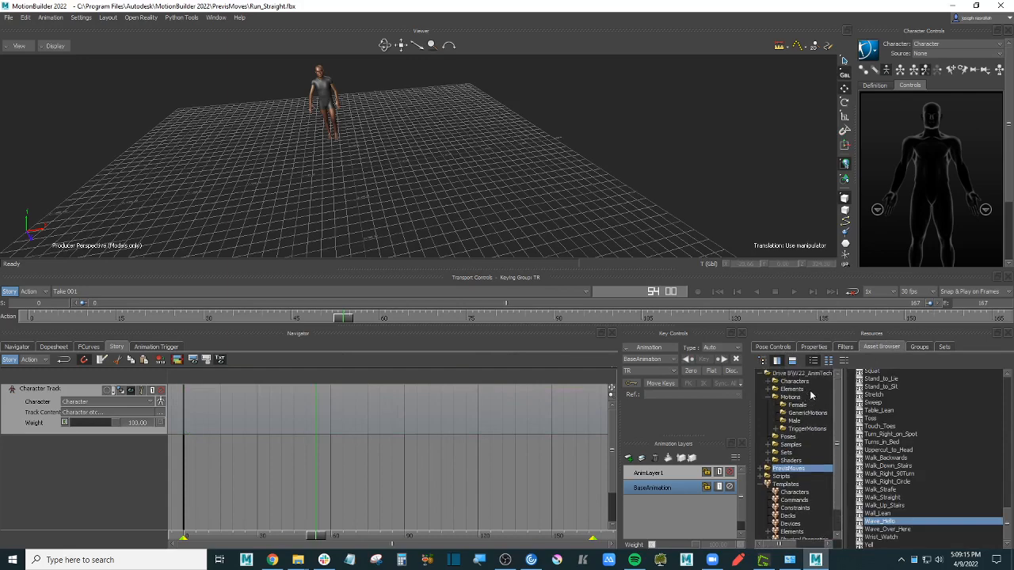
pyautogui.click(797, 398)
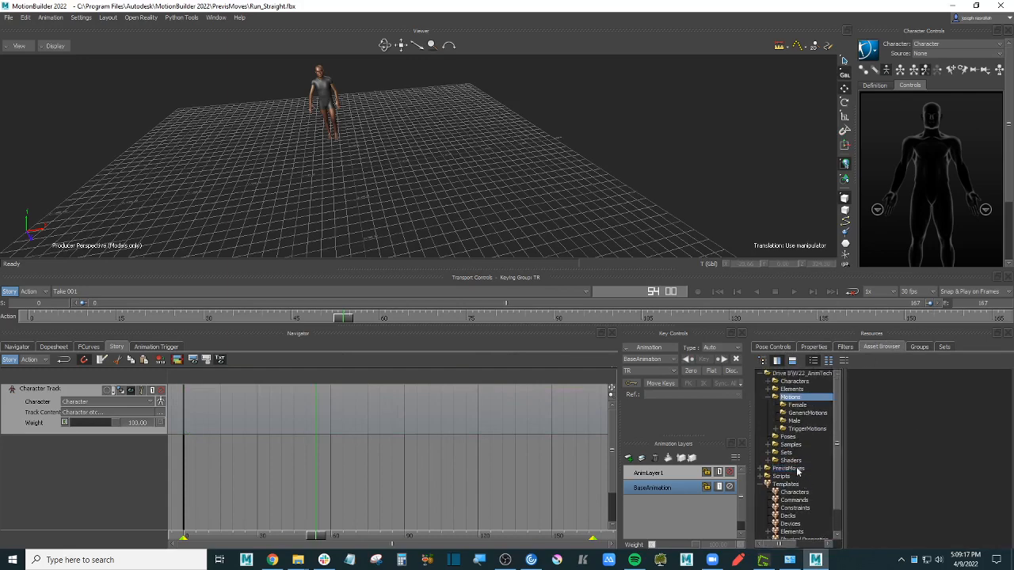
pyautogui.click(796, 469)
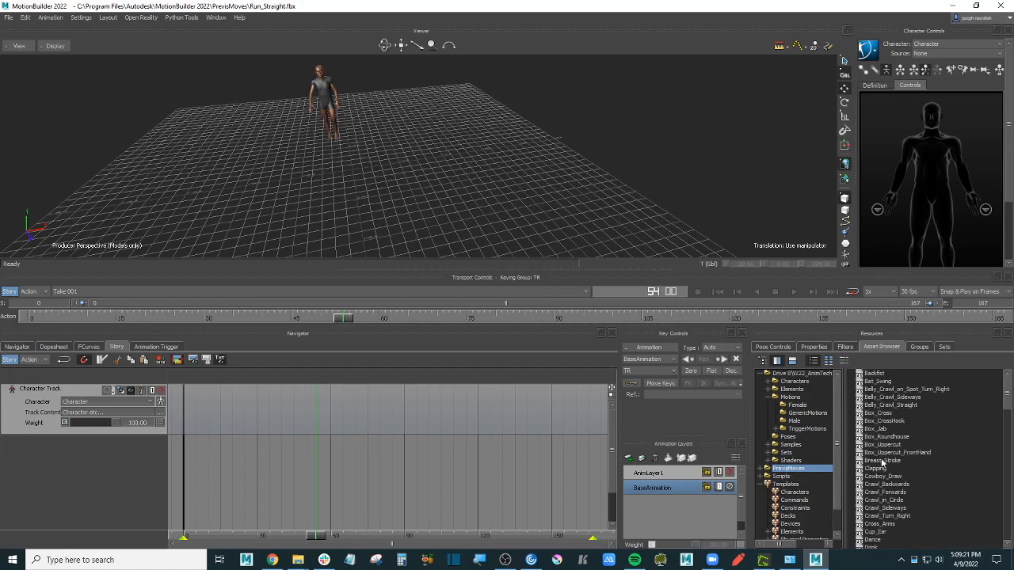
pyautogui.click(889, 430)
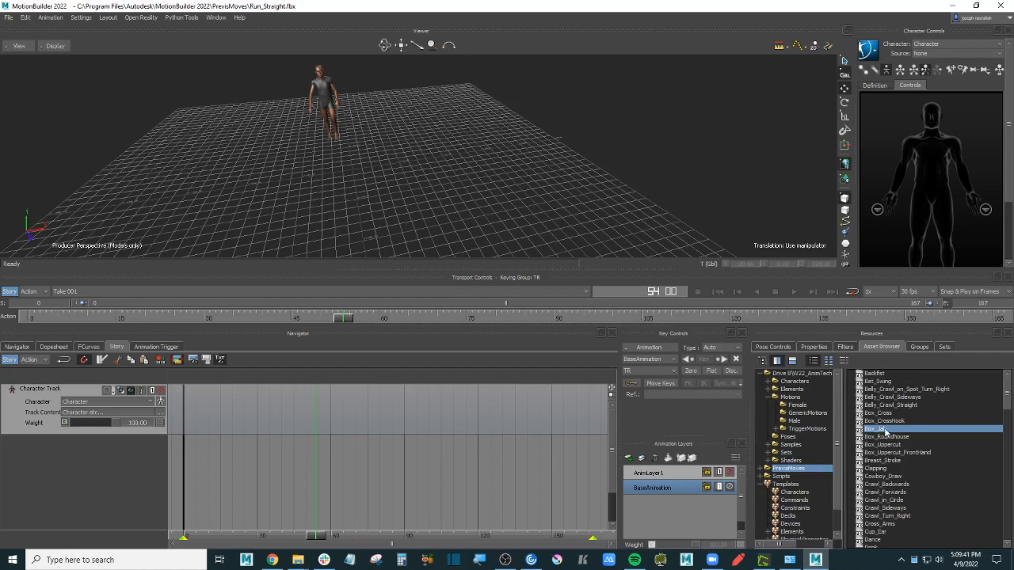
pyautogui.moveTo(885, 432); pyautogui.dragTo(213, 411)
pyautogui.click(291, 409)
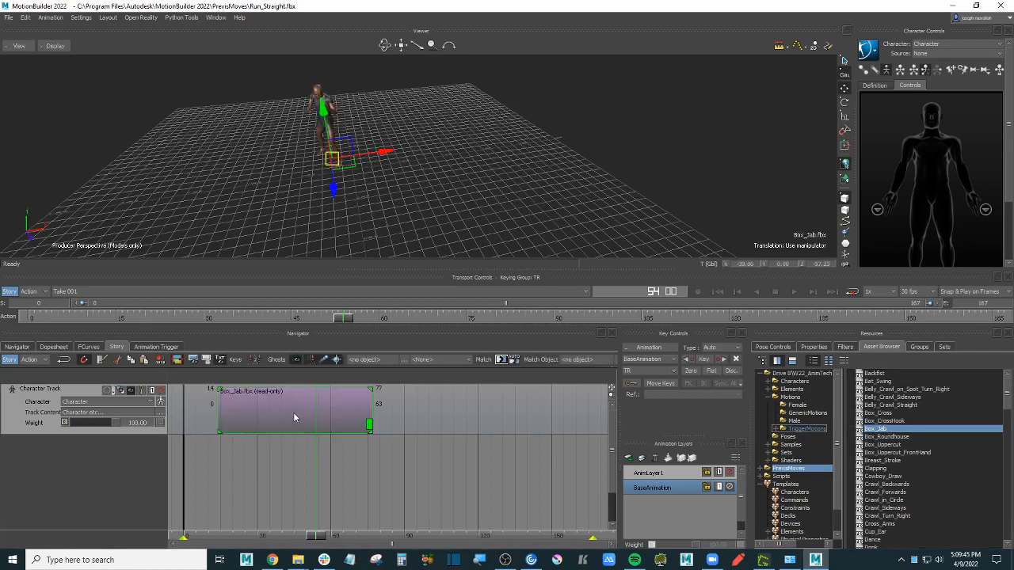
# Step: Scrub to frame 43, try Mirror Animation on the Box_Jab clip with the X-Y plane, and turn it off again
pyautogui.scroll(5, 412, 199)
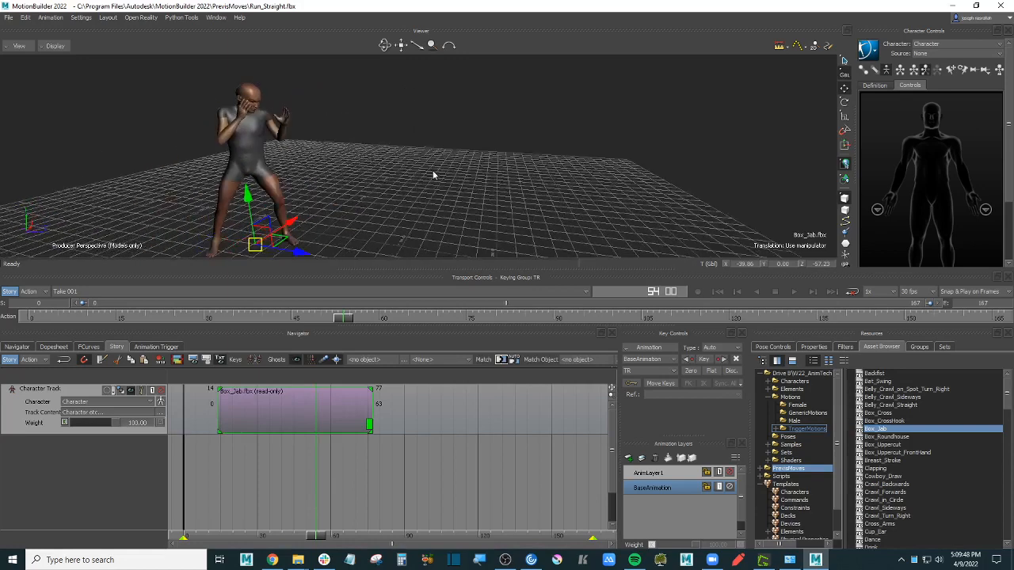
pyautogui.moveTo(317, 537); pyautogui.dragTo(288, 517)
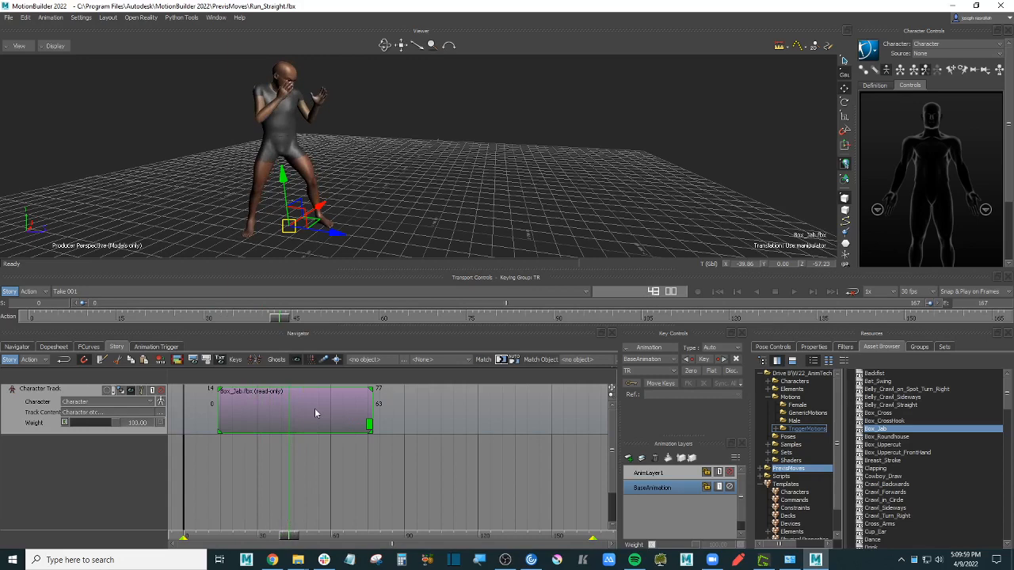
pyautogui.click(814, 347)
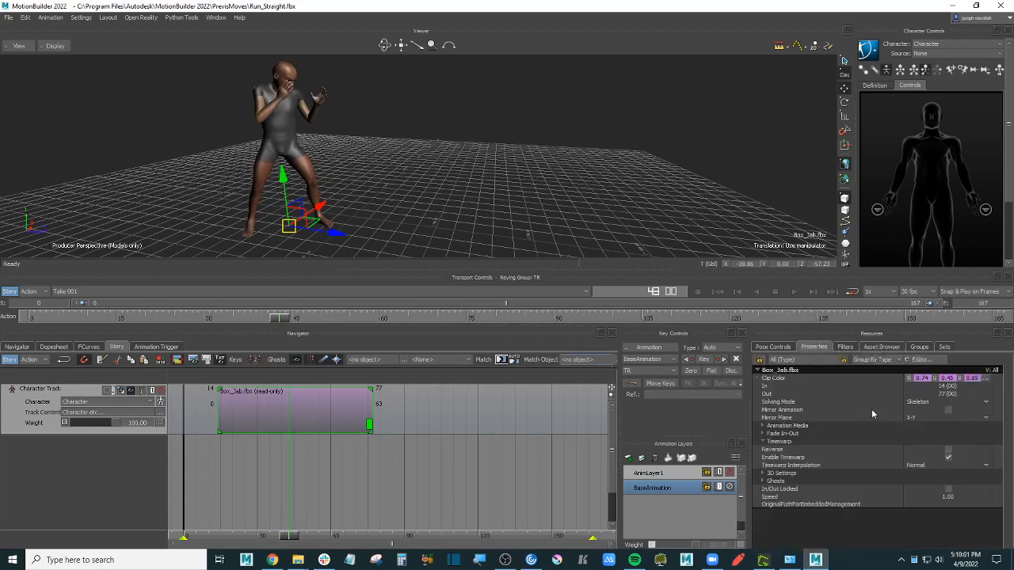
pyautogui.click(948, 409)
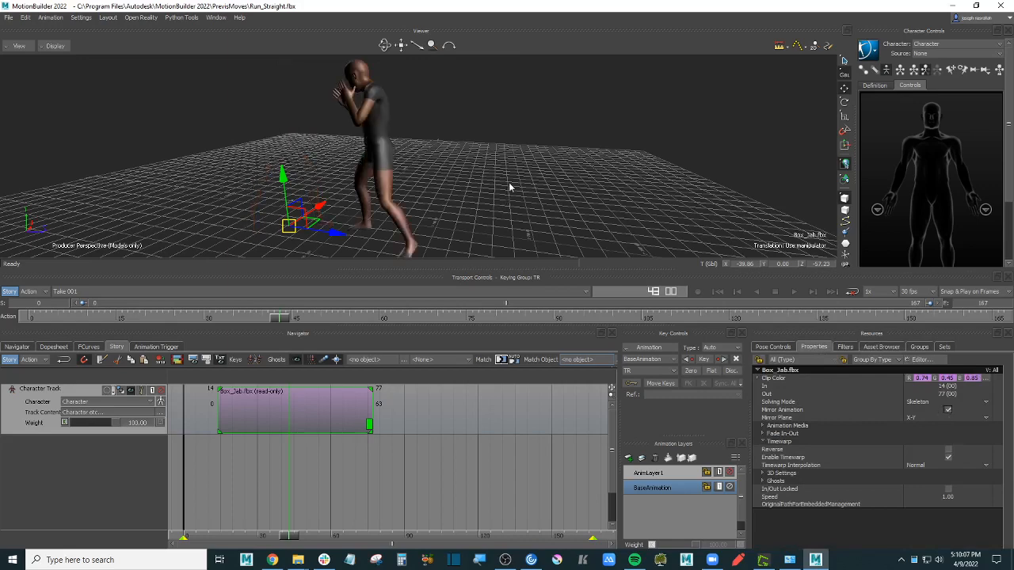
pyautogui.moveTo(508, 182); pyautogui.dragTo(472, 203, button='middle')
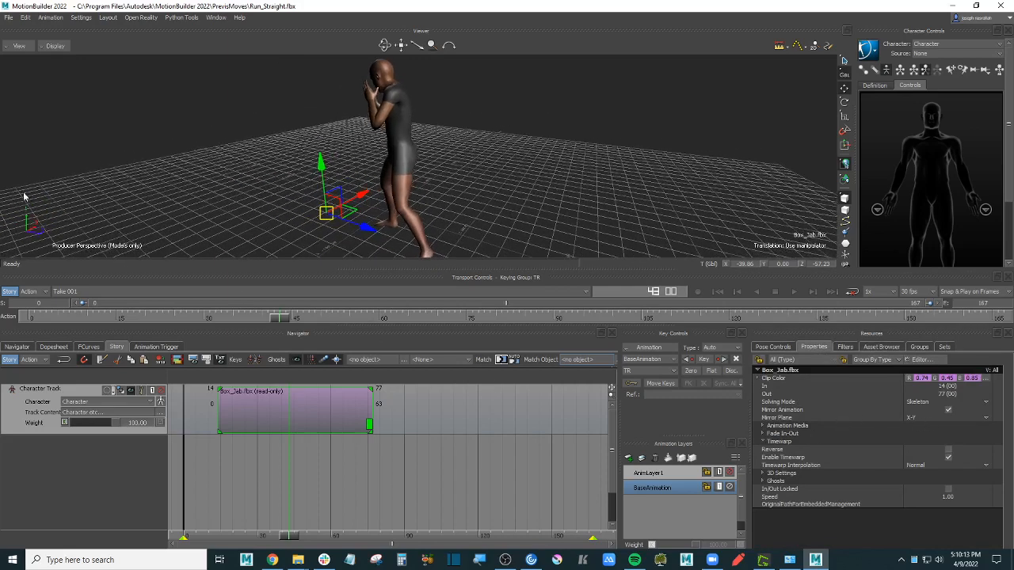
pyautogui.click(948, 410)
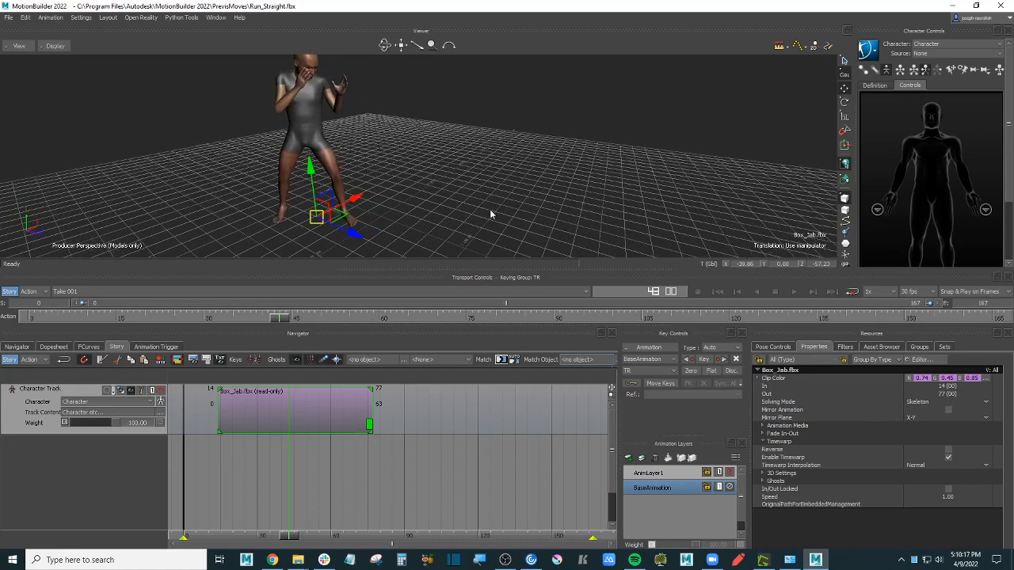
pyautogui.moveTo(488, 212); pyautogui.dragTo(492, 213)
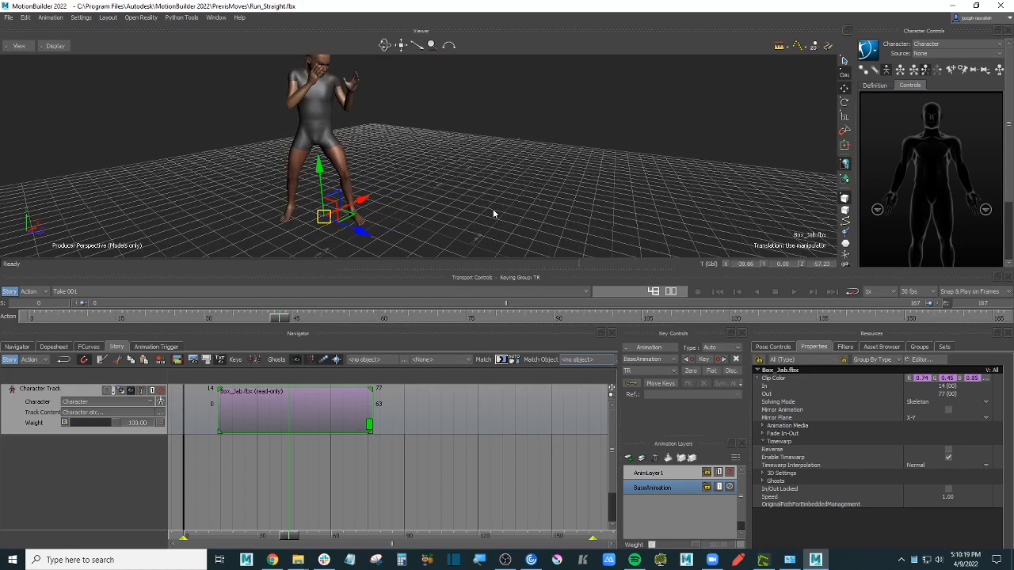
# Step: Set the Box_Jab clip's Mirror Plane to Z-Y, turn on Mirror Animation and scrub back to frame 9
pyautogui.click(921, 417)
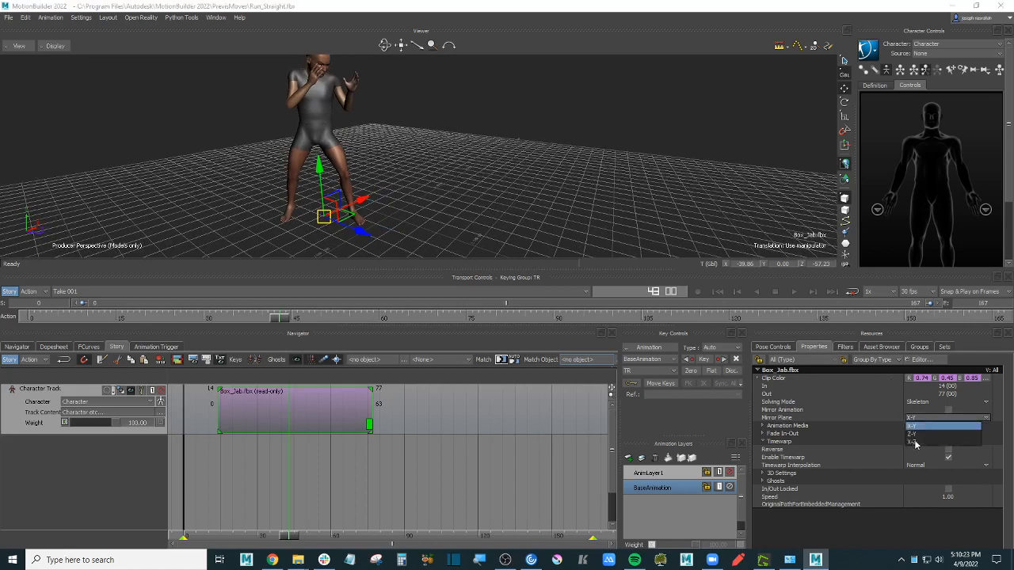
pyautogui.click(913, 434)
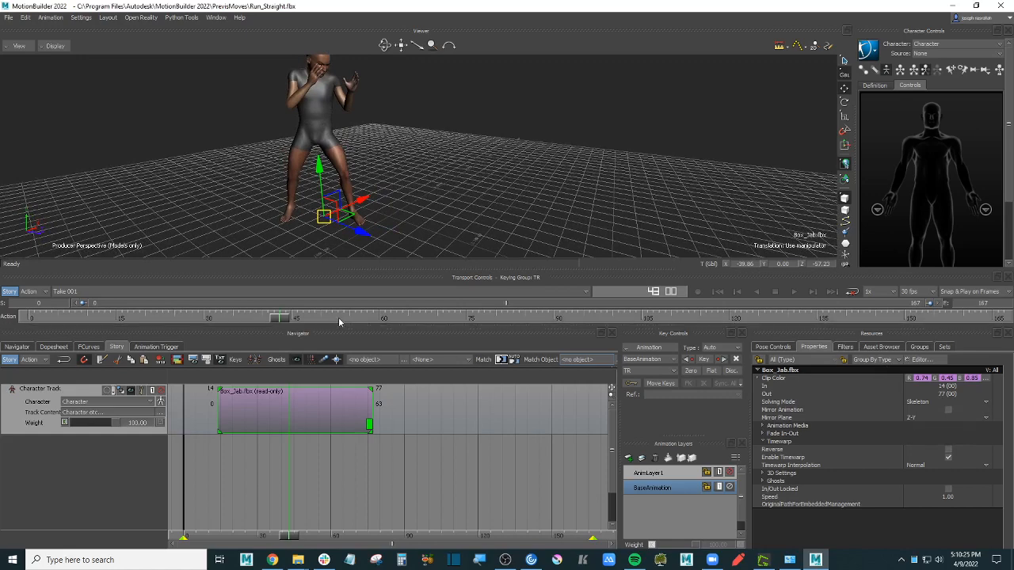
pyautogui.click(949, 410)
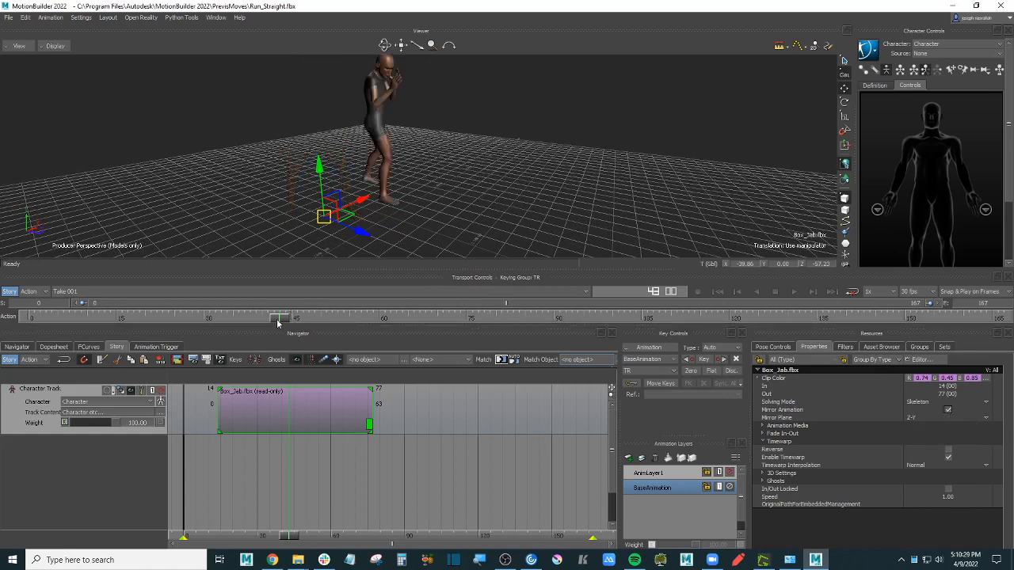
pyautogui.moveTo(281, 318); pyautogui.dragTo(84, 318)
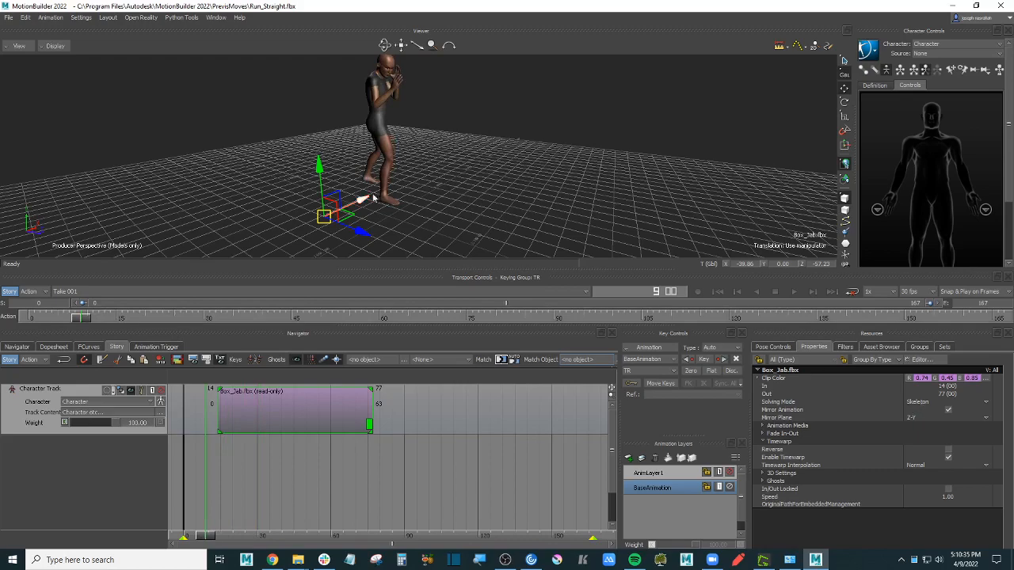
# Step: Examine the mirrored Box_Jab pose from several angles against the world axes and the Mirror Plane options
pyautogui.keyDown('ctrl'); pyautogui.keyDown('shift'); pyautogui.moveTo(486, 165); pyautogui.dragTo(554, 190); pyautogui.keyUp('shift'); pyautogui.keyUp('ctrl')
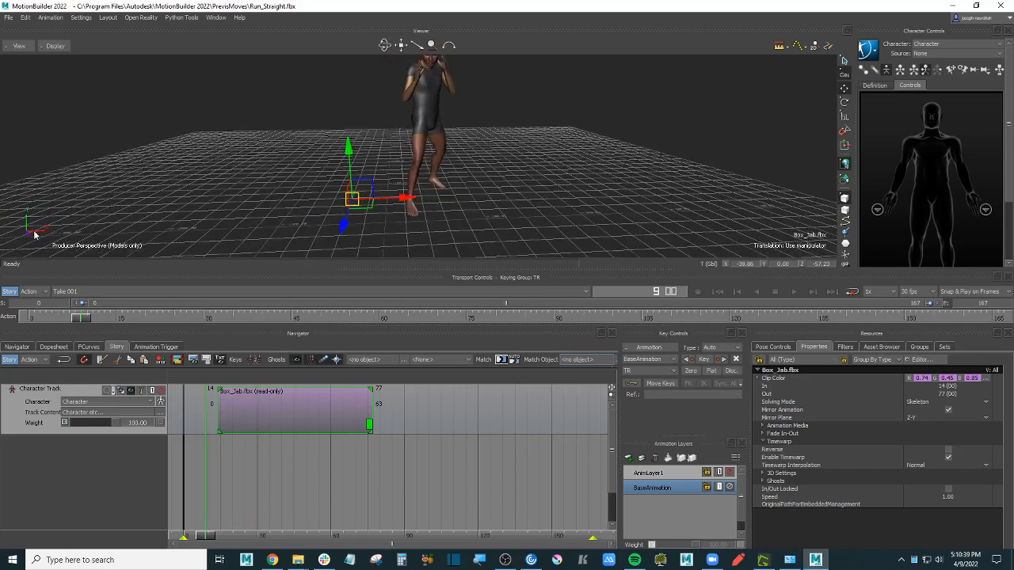
pyautogui.keyDown('ctrl'); pyautogui.keyDown('shift'); pyautogui.moveTo(116, 204); pyautogui.dragTo(309, 238); pyautogui.keyUp('shift'); pyautogui.keyUp('ctrl')
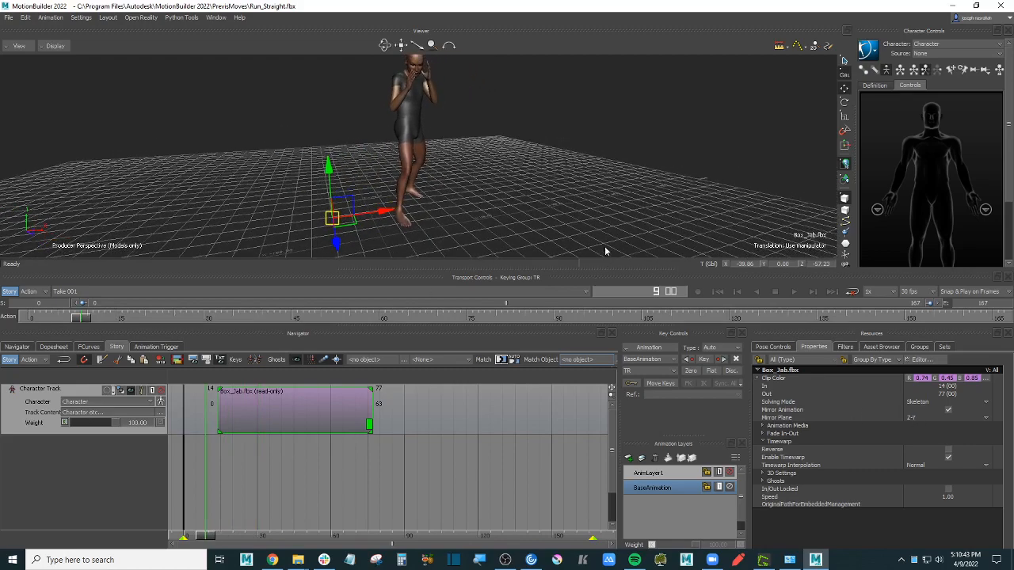
pyautogui.keyDown('ctrl'); pyautogui.keyDown('shift'); pyautogui.moveTo(605, 251); pyautogui.dragTo(519, 190); pyautogui.keyUp('shift'); pyautogui.keyUp('ctrl')
pyautogui.click(924, 418)
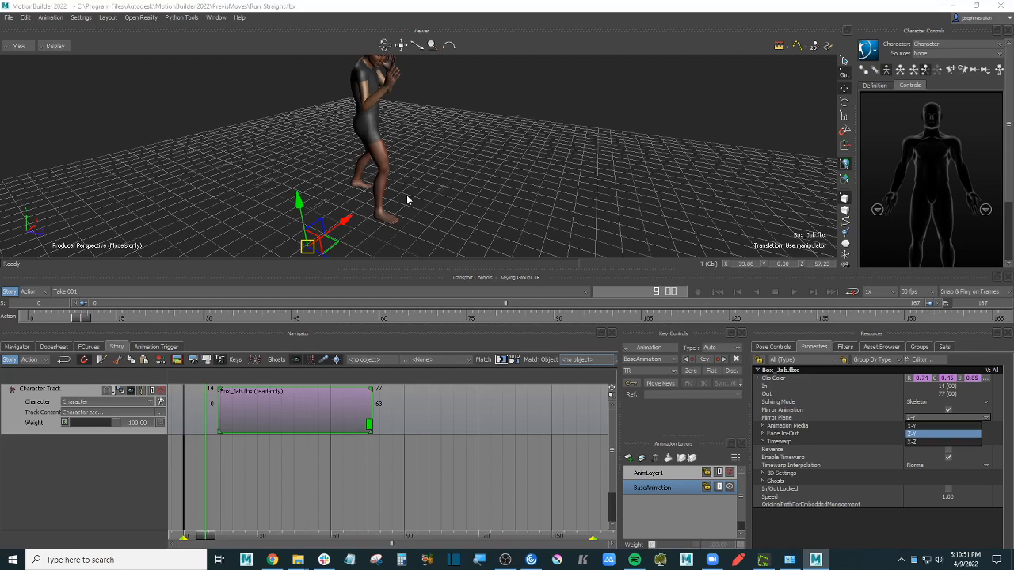
pyautogui.click(692, 269)
pyautogui.keyDown('ctrl'); pyautogui.keyDown('shift'); pyautogui.moveTo(99, 211); pyautogui.dragTo(271, 204); pyautogui.keyUp('shift'); pyautogui.keyUp('ctrl')
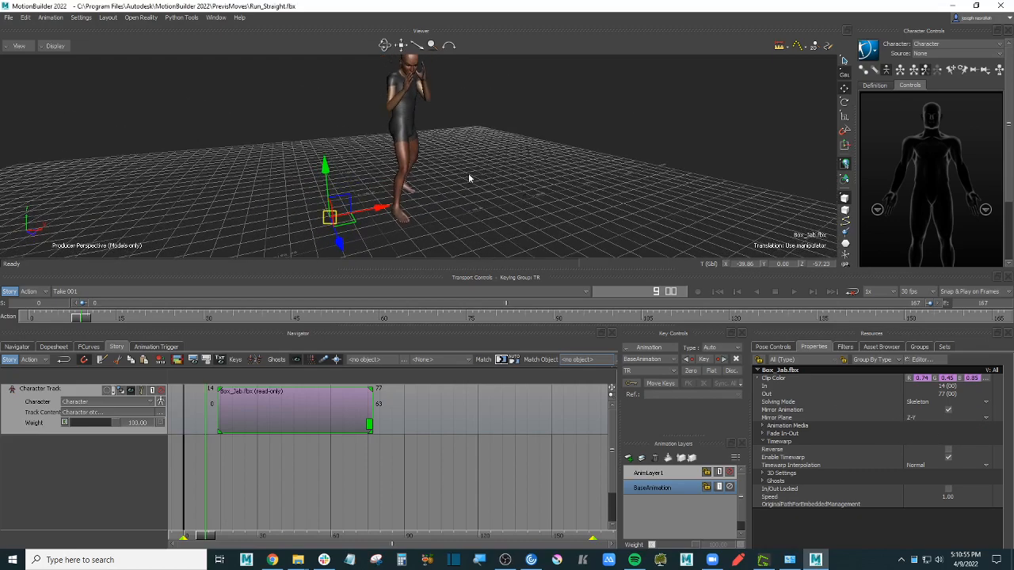
pyautogui.keyDown('ctrl'); pyautogui.keyDown('shift'); pyautogui.moveTo(468, 177); pyautogui.dragTo(464, 197); pyautogui.keyUp('shift'); pyautogui.keyUp('ctrl')
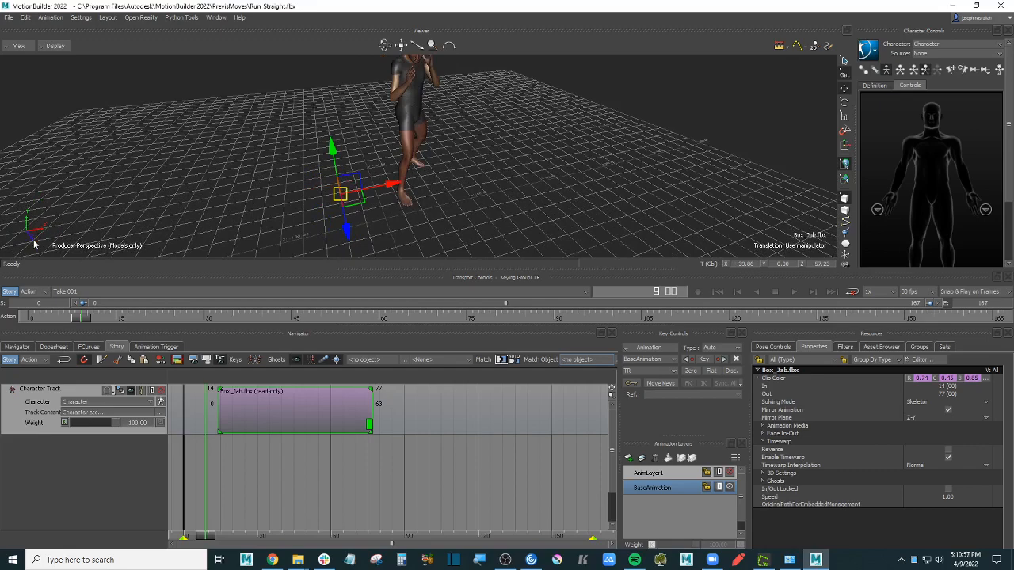
pyautogui.keyDown('ctrl'); pyautogui.keyDown('shift'); pyautogui.moveTo(490, 189); pyautogui.dragTo(564, 189); pyautogui.keyUp('shift'); pyautogui.keyUp('ctrl')
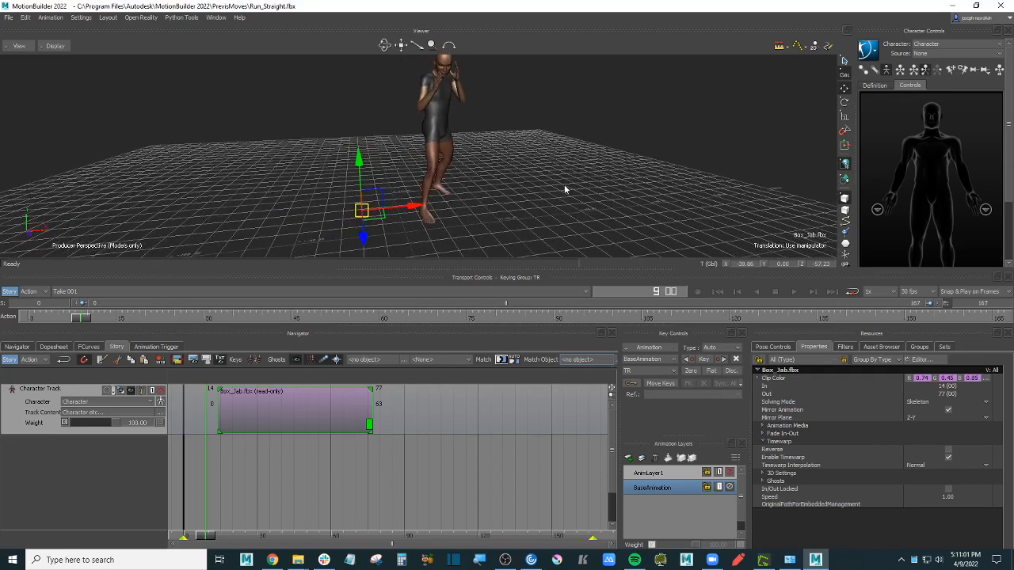
# Step: Move the Box_Jab clip on the Character Track so that it starts at frame 0
pyautogui.moveTo(298, 400); pyautogui.dragTo(269, 409)
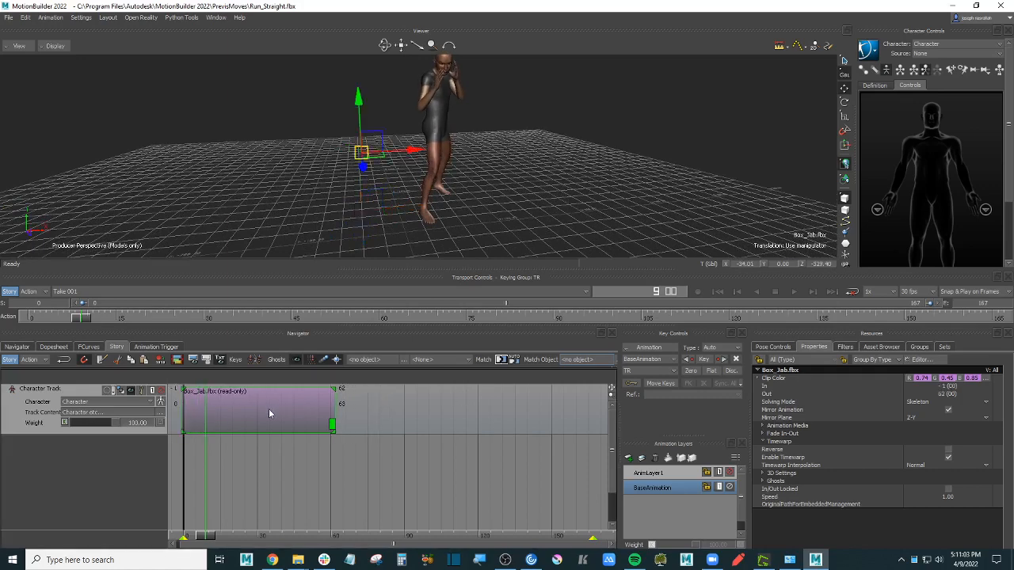
pyautogui.click(547, 189)
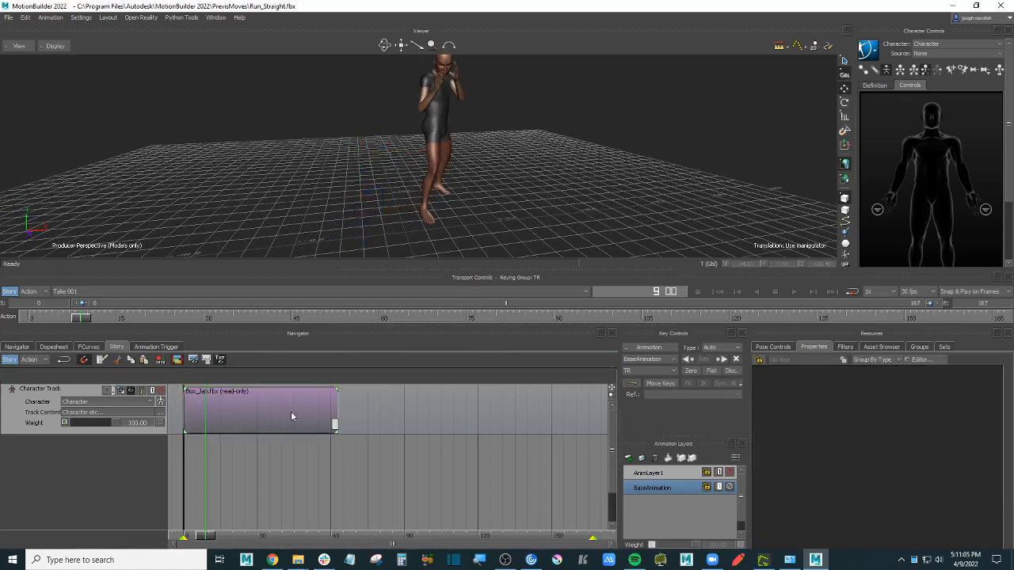
pyautogui.click(289, 409)
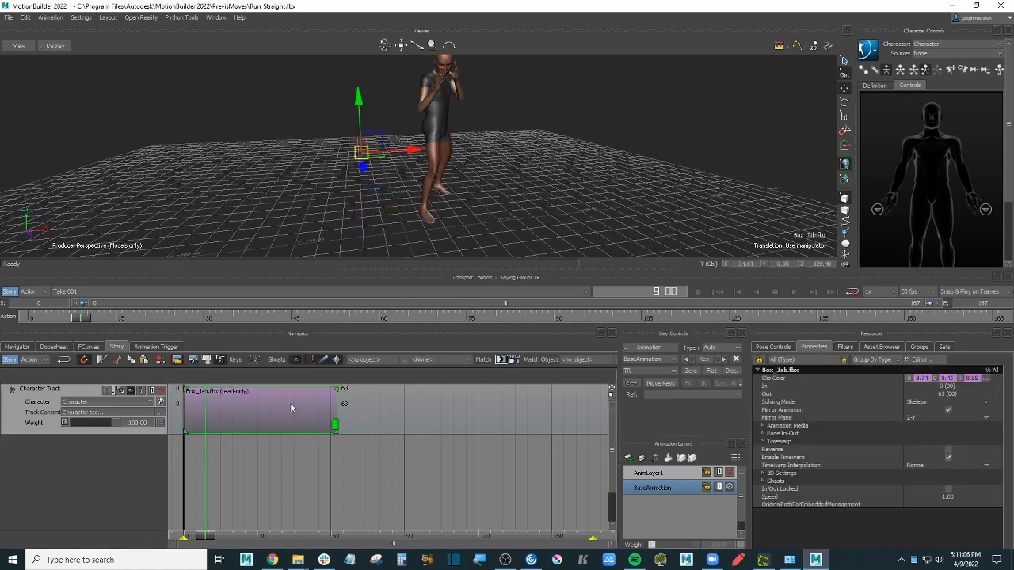
# Step: Turn off Mirror Animation for the Box_Jab clip and return to frame 0
pyautogui.click(949, 410)
pyautogui.keyDown('ctrl'); pyautogui.keyDown('shift'); pyautogui.moveTo(484, 187); pyautogui.dragTo(547, 163); pyautogui.keyUp('shift'); pyautogui.keyUp('ctrl')
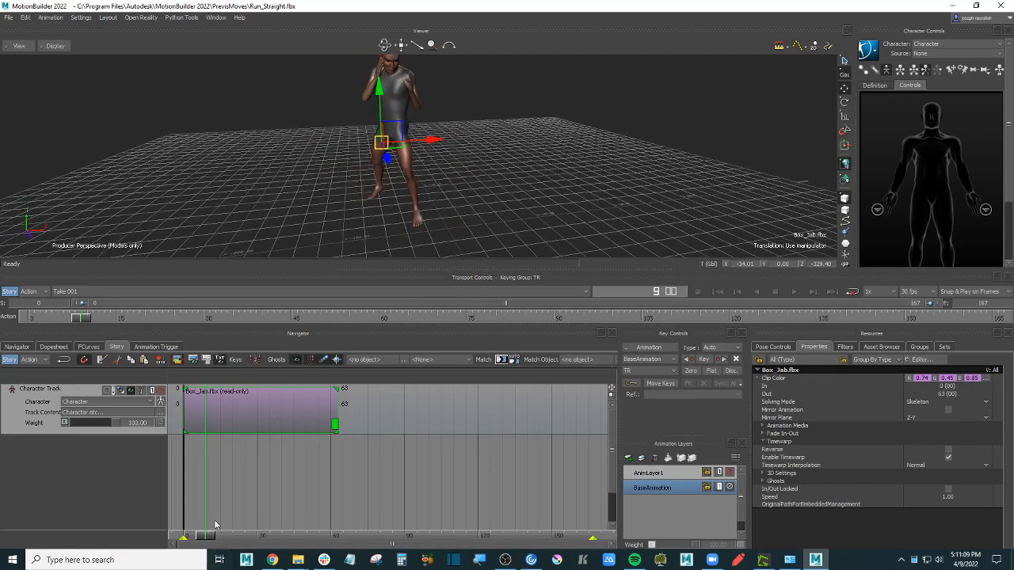
pyautogui.moveTo(209, 537)
pyautogui.mouseDown()
pyautogui.moveTo(187, 537)
pyautogui.moveTo(232, 540)
pyautogui.moveTo(184, 539)
pyautogui.mouseUp()
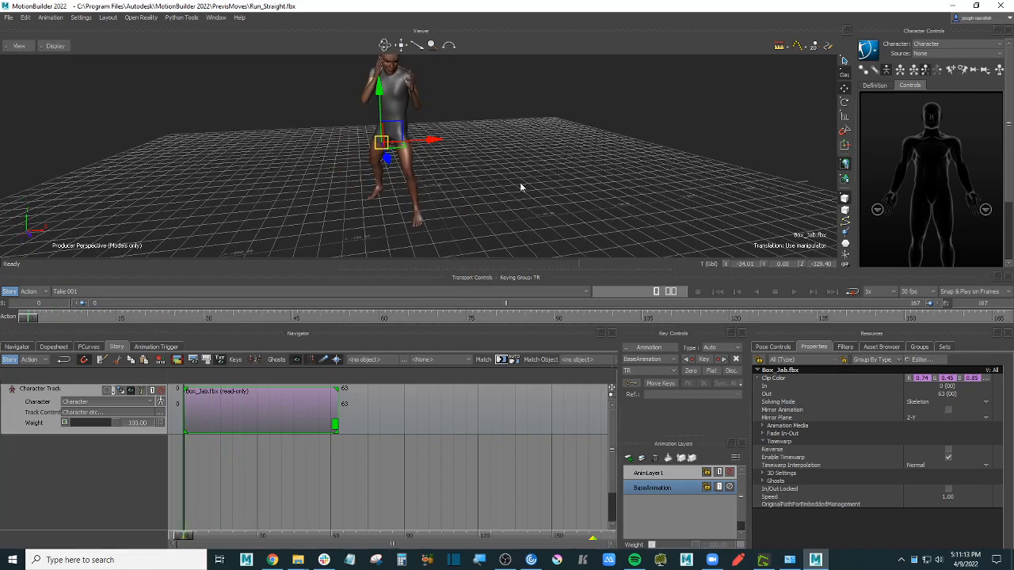
pyautogui.keyDown('ctrl'); pyautogui.keyDown('shift'); pyautogui.moveTo(520, 188); pyautogui.dragTo(471, 204); pyautogui.keyUp('shift'); pyautogui.keyUp('ctrl')
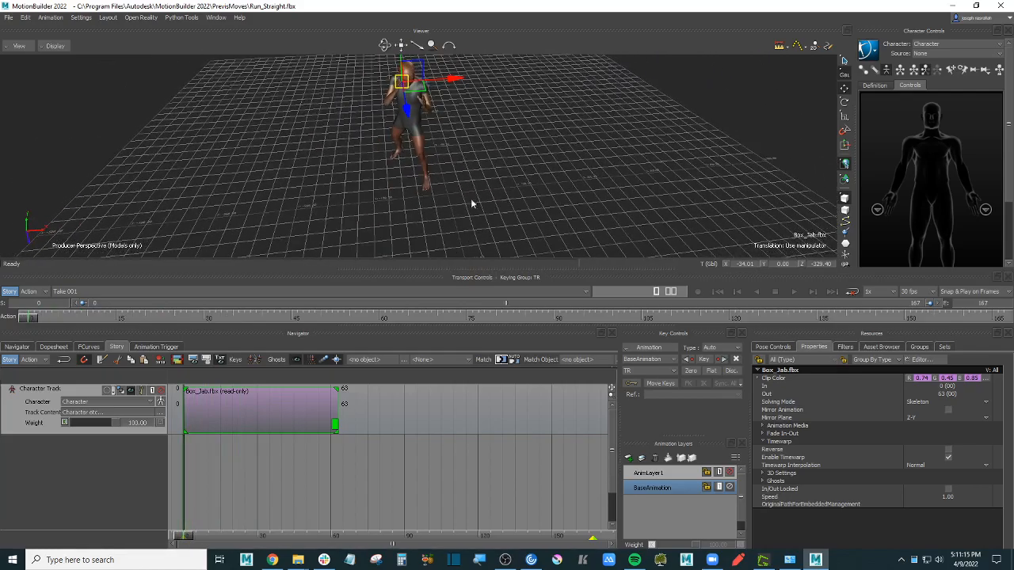
pyautogui.keyDown('ctrl'); pyautogui.keyDown('shift'); pyautogui.moveTo(672, 161); pyautogui.dragTo(595, 193); pyautogui.keyUp('shift'); pyautogui.keyUp('ctrl')
pyautogui.click(594, 193)
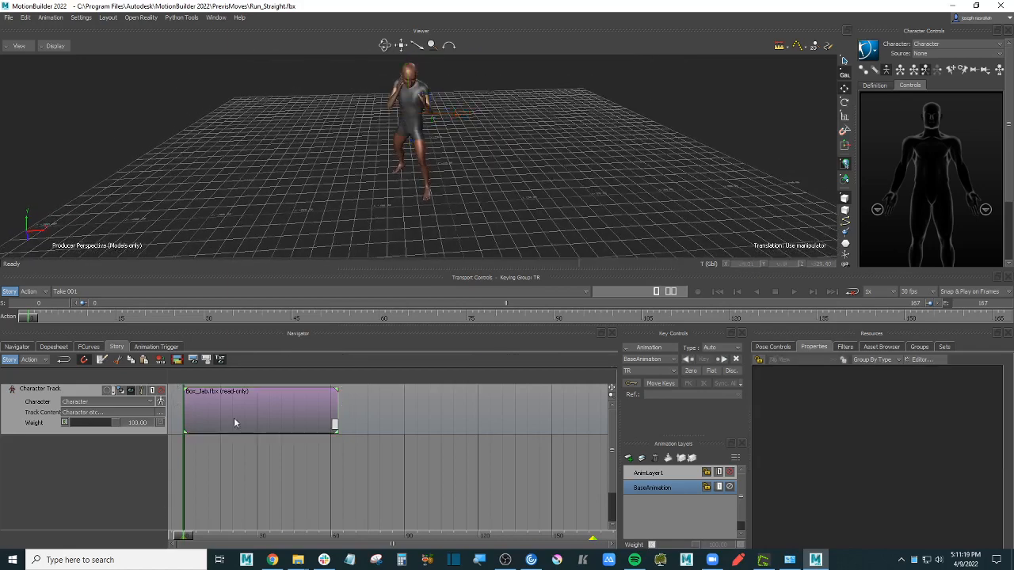
# Step: Fit the playback range to the Box_Jab clip, frames 0 to 63, and keep the clip selected
pyautogui.click(278, 410)
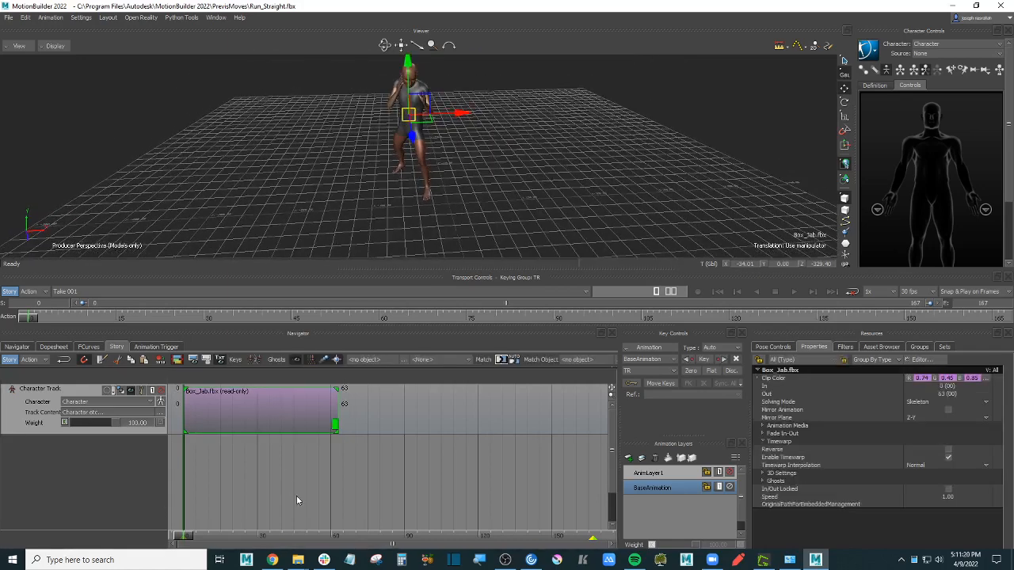
pyautogui.rightClick(282, 418)
pyautogui.click(354, 328)
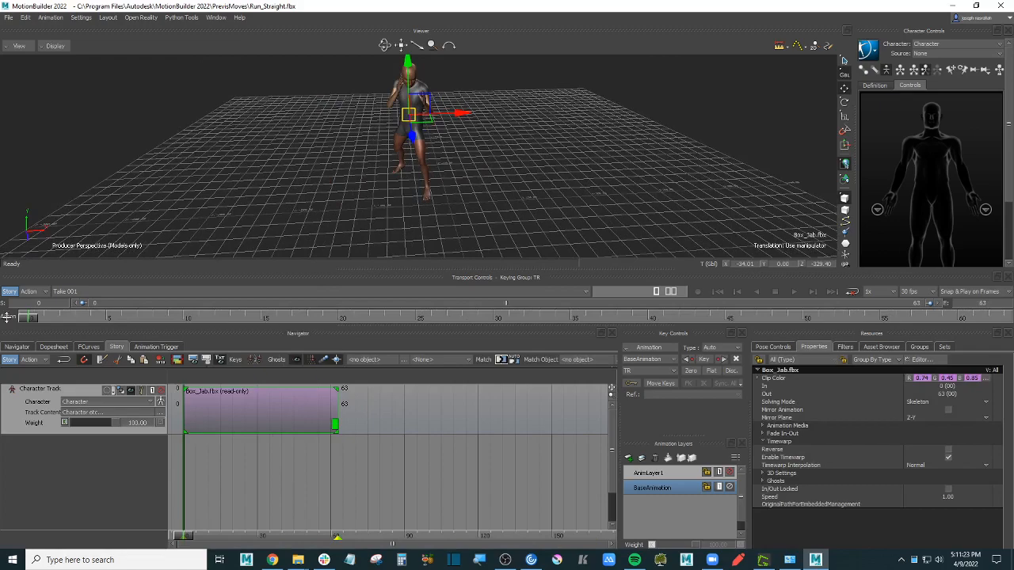
pyautogui.keyDown('ctrl'); pyautogui.keyDown('shift'); pyautogui.moveTo(559, 186); pyautogui.dragTo(552, 208); pyautogui.keyUp('shift'); pyautogui.keyUp('ctrl')
pyautogui.click(503, 141)
pyautogui.click(291, 415)
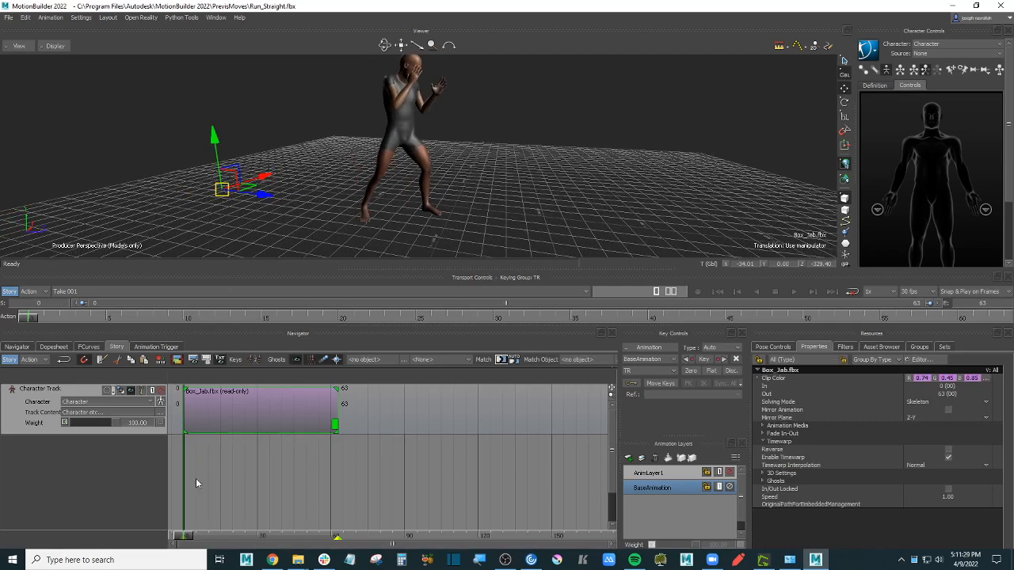
# Step: Delete the Box_Jab clip from the Character Track
pyautogui.moveTo(198, 537); pyautogui.dragTo(187, 537)
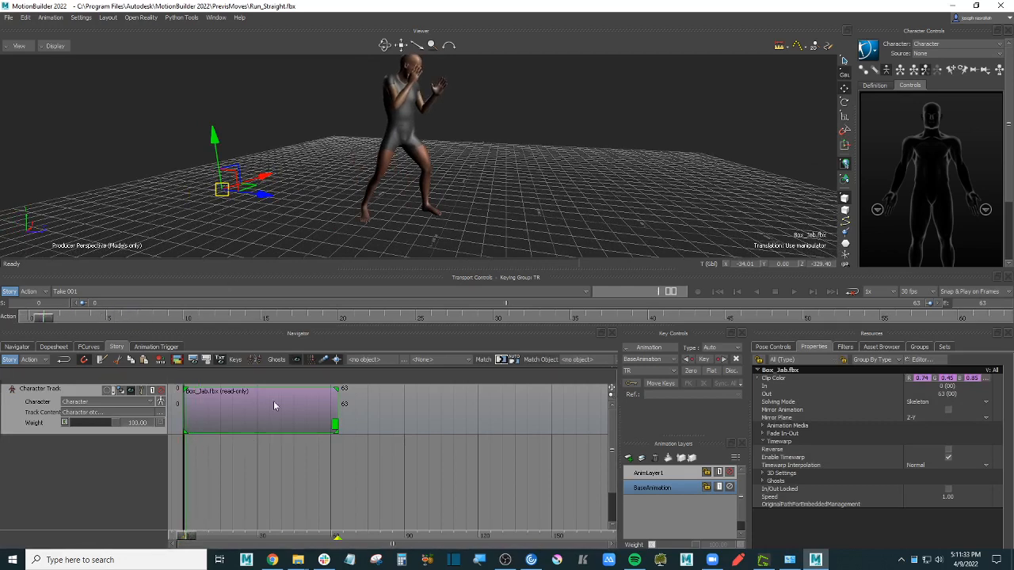
pyautogui.press('Delete')
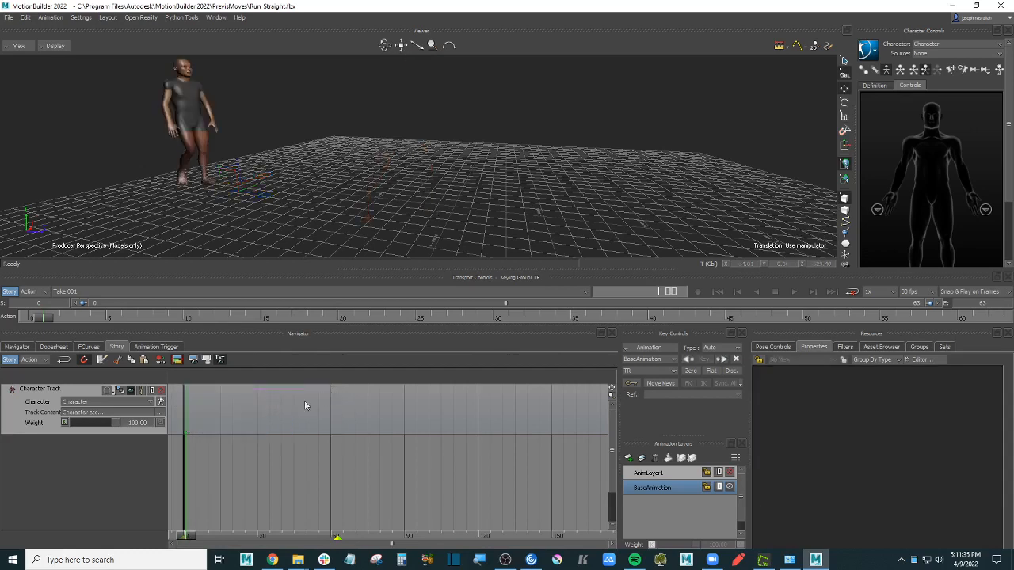
# Step: Try Stance as the character's source and set the source back to None
pyautogui.click(958, 53)
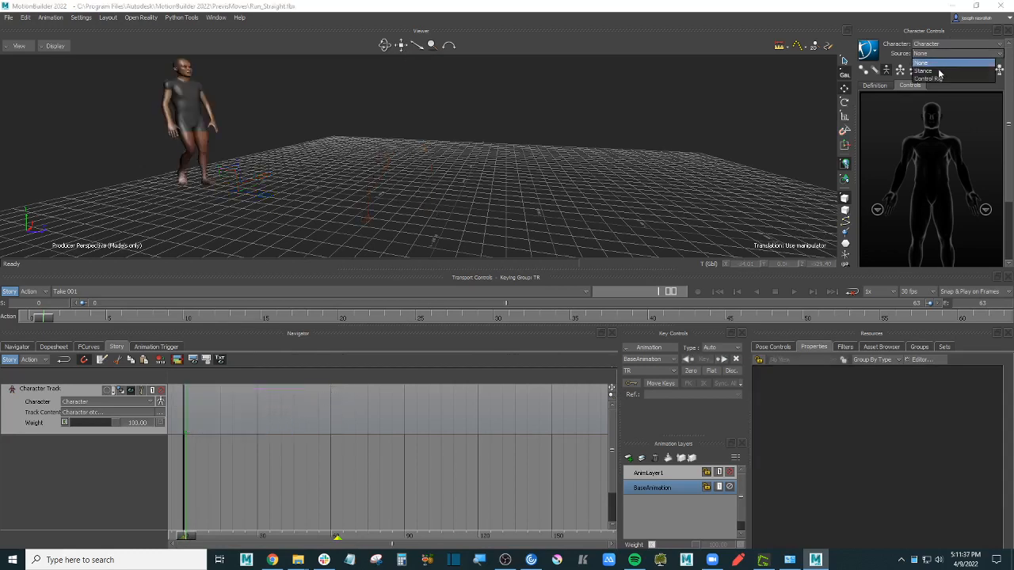
pyautogui.click(939, 71)
pyautogui.moveTo(704, 166); pyautogui.dragTo(626, 118)
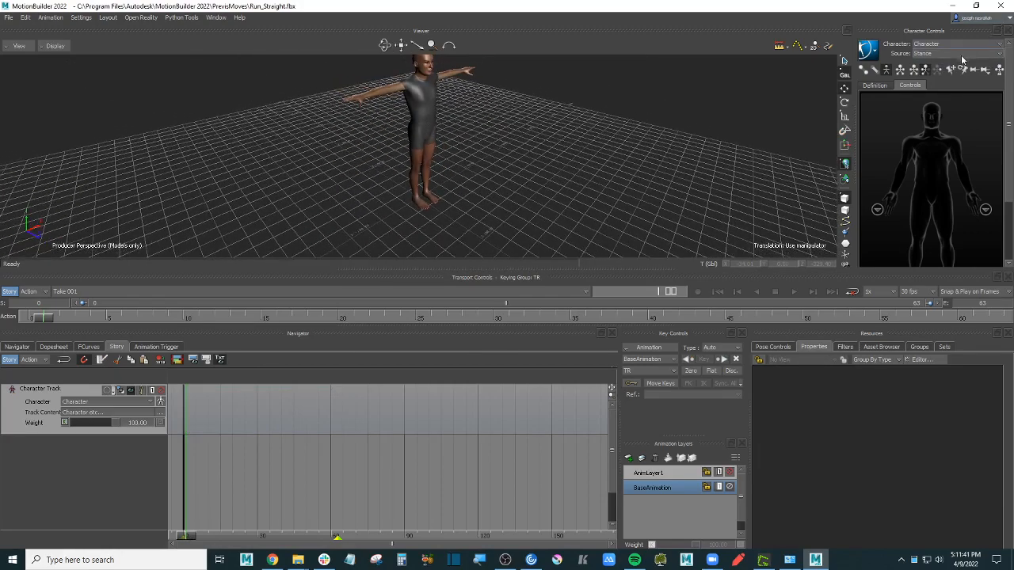
pyautogui.click(961, 56)
pyautogui.click(941, 63)
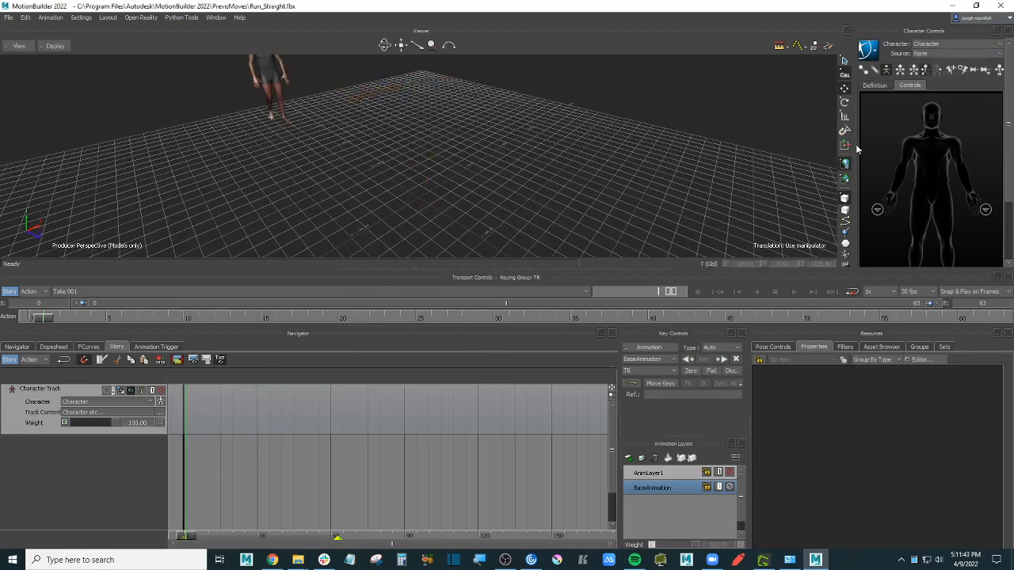
pyautogui.keyDown('ctrl'); pyautogui.keyDown('shift'); pyautogui.moveTo(493, 156); pyautogui.dragTo(529, 139); pyautogui.keyUp('shift'); pyautogui.keyUp('ctrl')
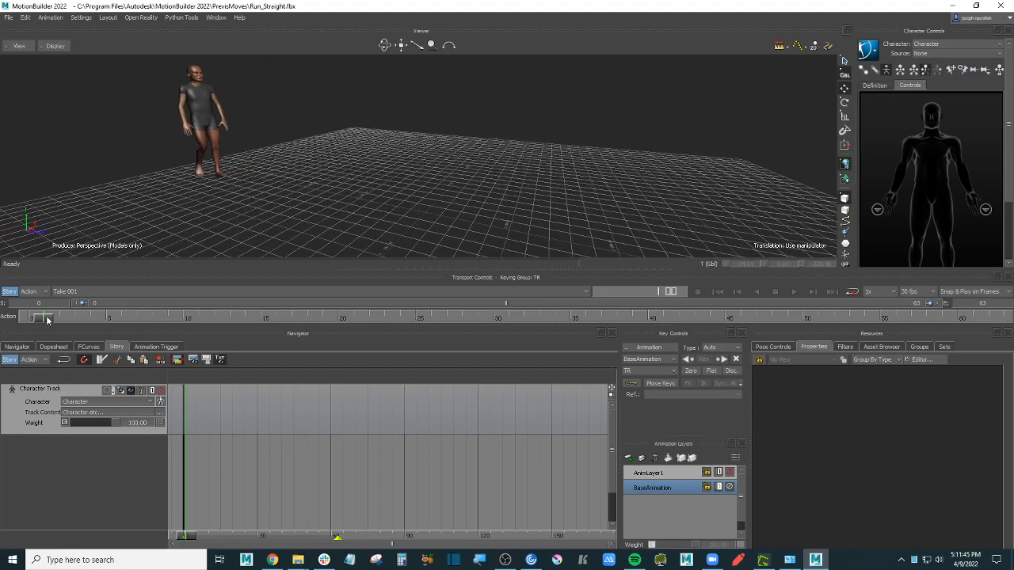
# Step: Return to frame 0 and create Take 002 without copying the data from the current take
pyautogui.moveTo(47, 319); pyautogui.dragTo(2, 318)
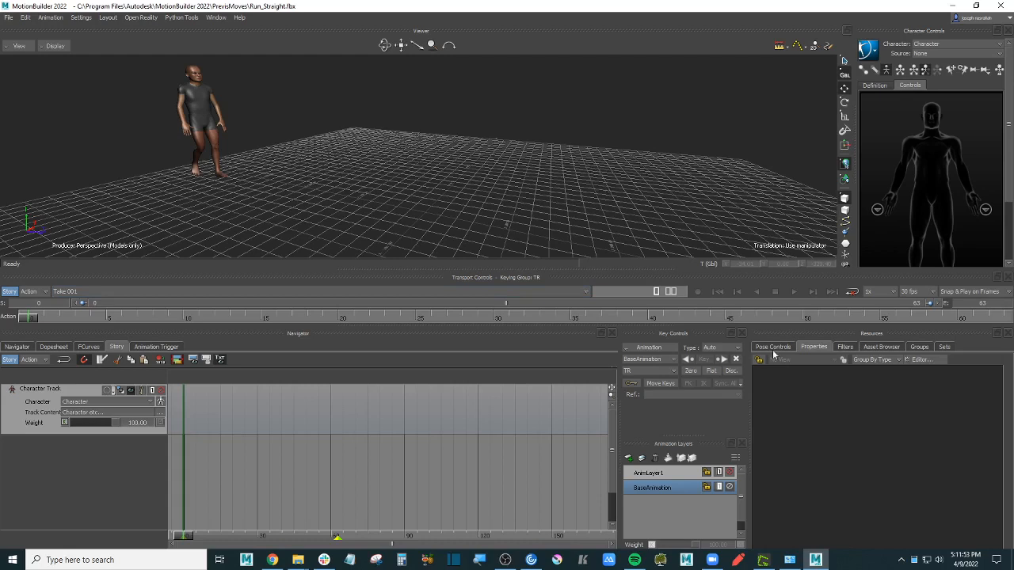
pyautogui.click(881, 349)
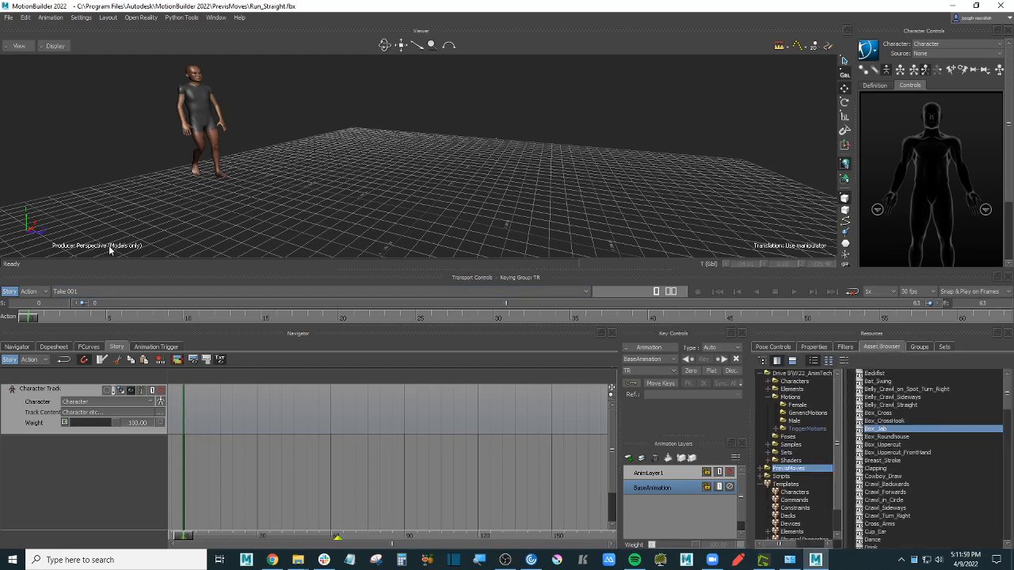
pyautogui.click(117, 290)
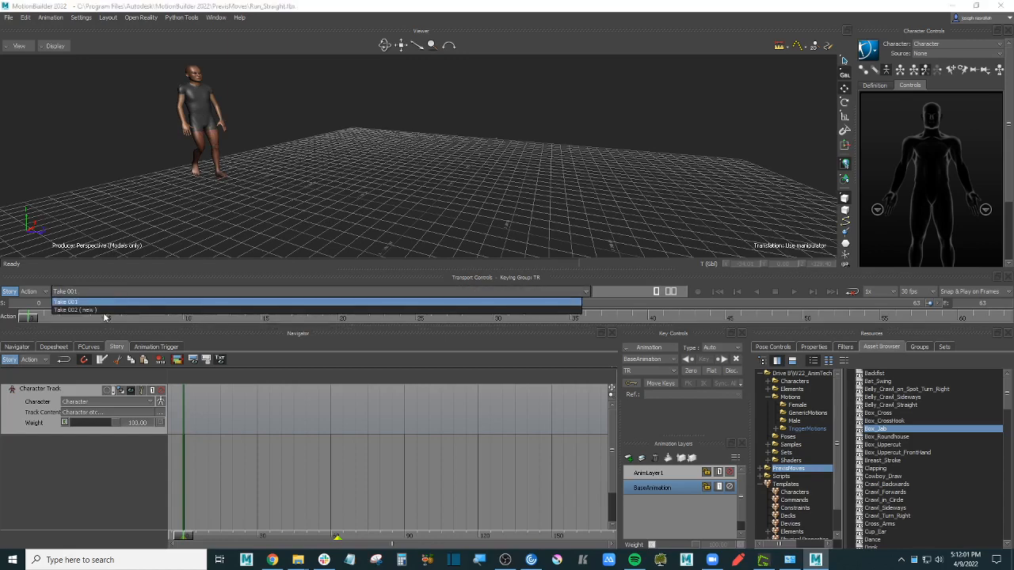
pyautogui.click(99, 311)
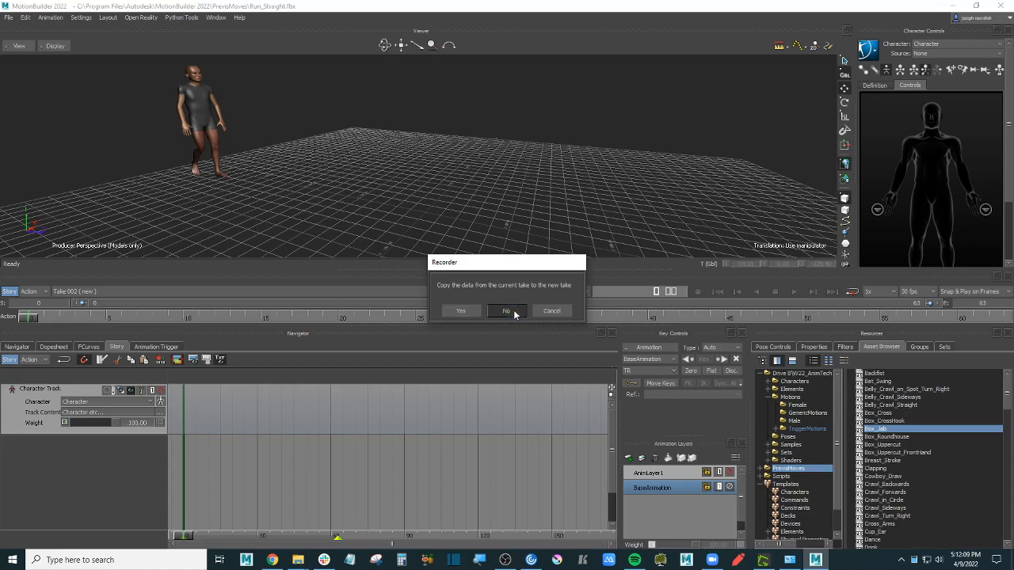
pyautogui.click(507, 311)
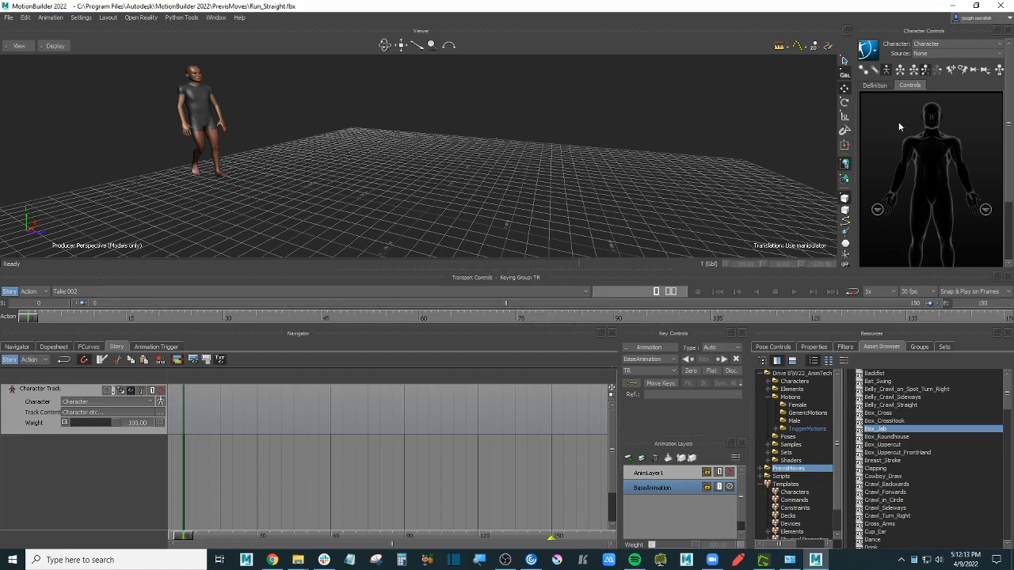
# Step: Put the character into its T-pose with the Stance source, then restore the source to None
pyautogui.click(951, 53)
pyautogui.click(934, 67)
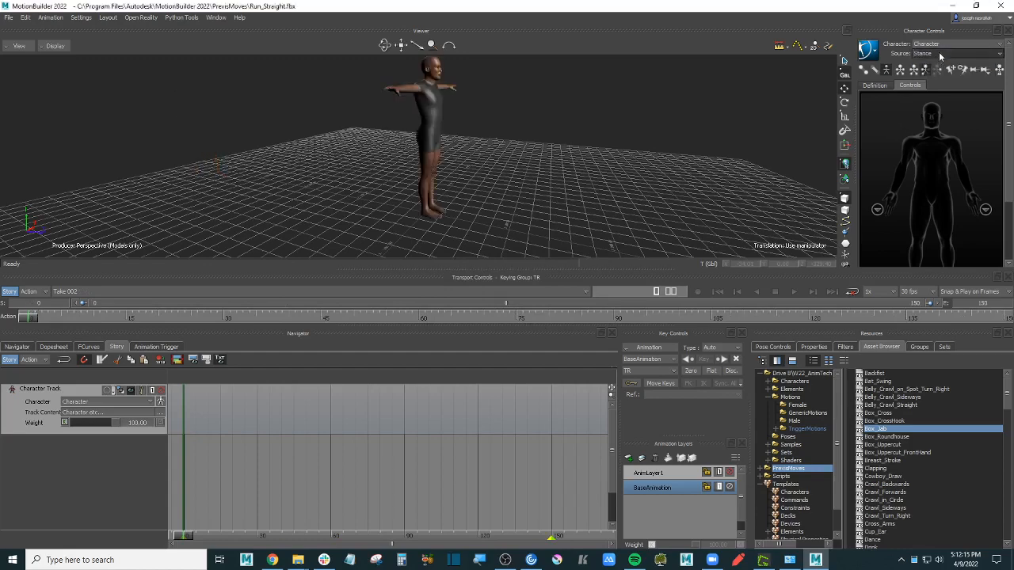
pyautogui.click(947, 53)
pyautogui.click(934, 68)
pyautogui.keyDown('ctrl'); pyautogui.keyDown('shift'); pyautogui.moveTo(526, 161); pyautogui.dragTo(497, 159); pyautogui.keyUp('shift'); pyautogui.keyUp('ctrl')
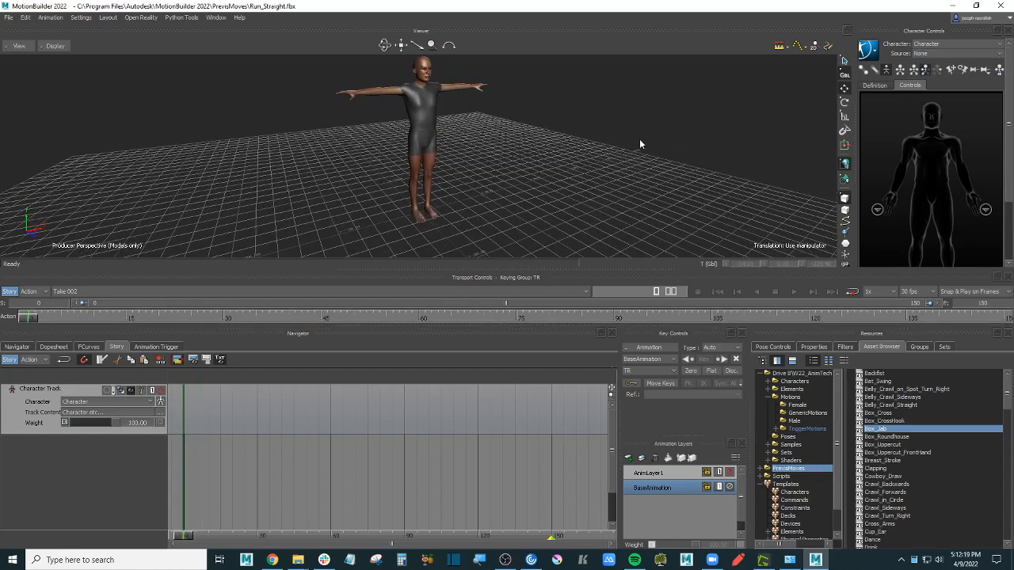
pyautogui.keyDown('ctrl'); pyautogui.keyDown('shift'); pyautogui.moveTo(640, 141); pyautogui.dragTo(615, 138); pyautogui.keyUp('shift'); pyautogui.keyUp('ctrl')
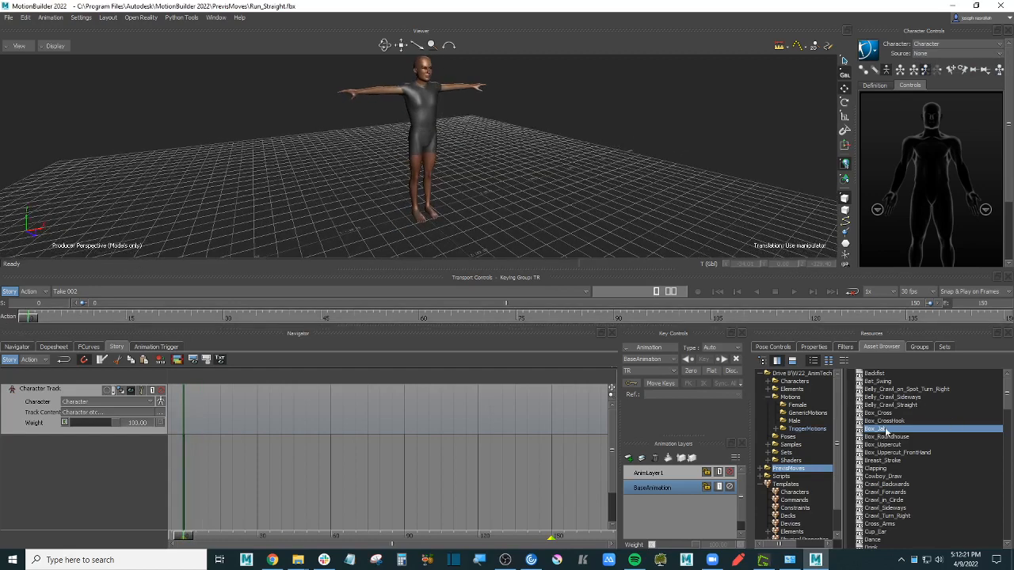
# Step: Add the Box_Jab motion from the asset library to the Character Track, starting at frame 0
pyautogui.moveTo(885, 430); pyautogui.dragTo(210, 409)
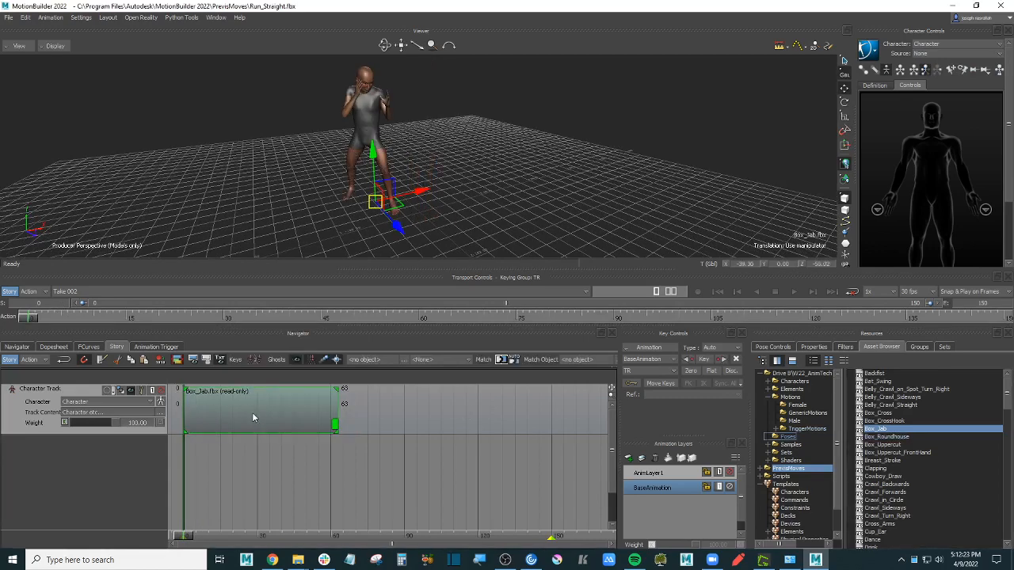
pyautogui.keyDown('alt'); pyautogui.moveTo(476, 190); pyautogui.dragTo(537, 187); pyautogui.keyUp('alt')
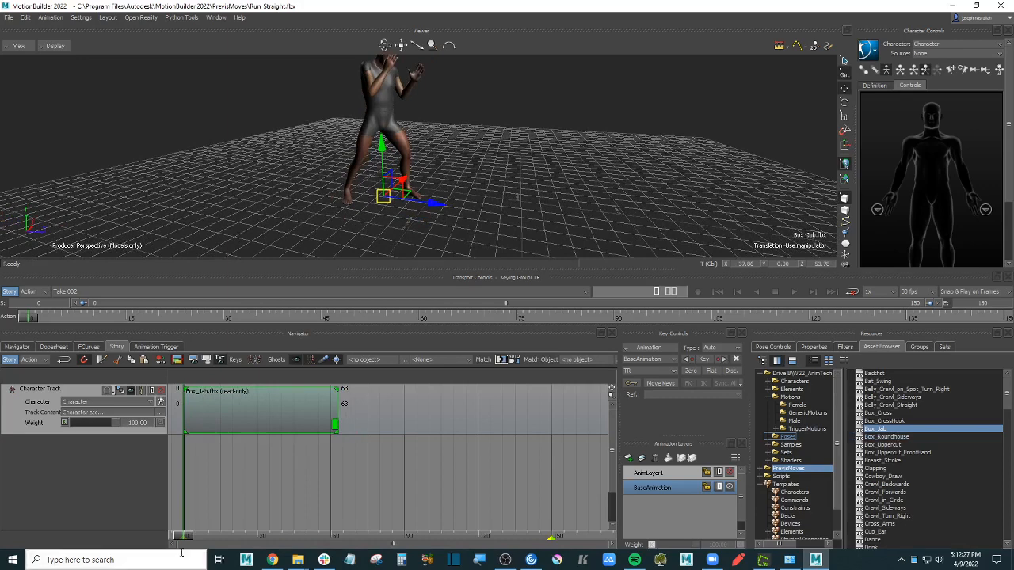
pyautogui.moveTo(187, 536)
pyautogui.mouseDown()
pyautogui.moveTo(289, 536)
pyautogui.moveTo(182, 536)
pyautogui.mouseUp()
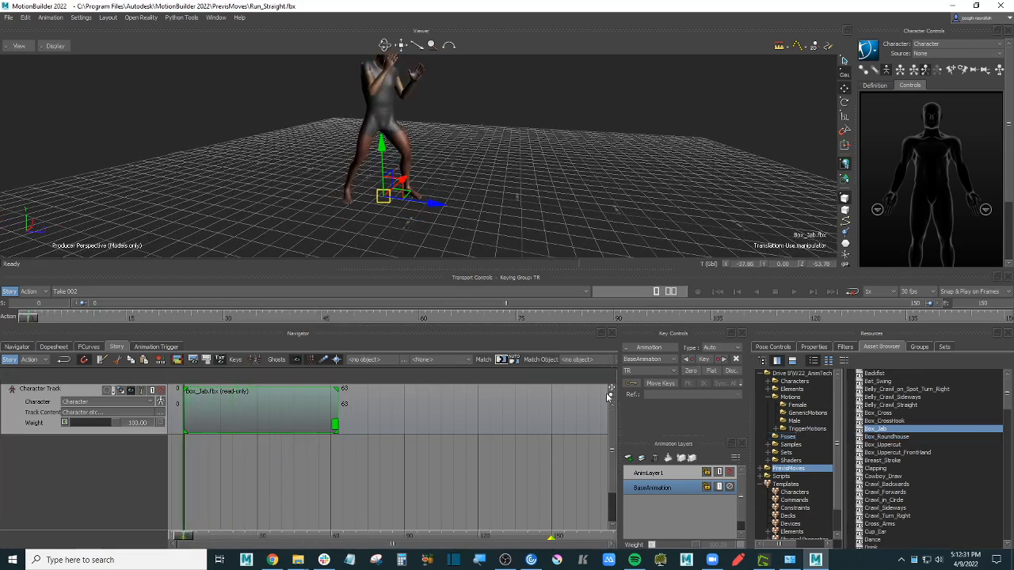
# Step: Set the Box_Jab clip's Mirror Plane to Z-Y and turn on Mirror Animation
pyautogui.click(815, 348)
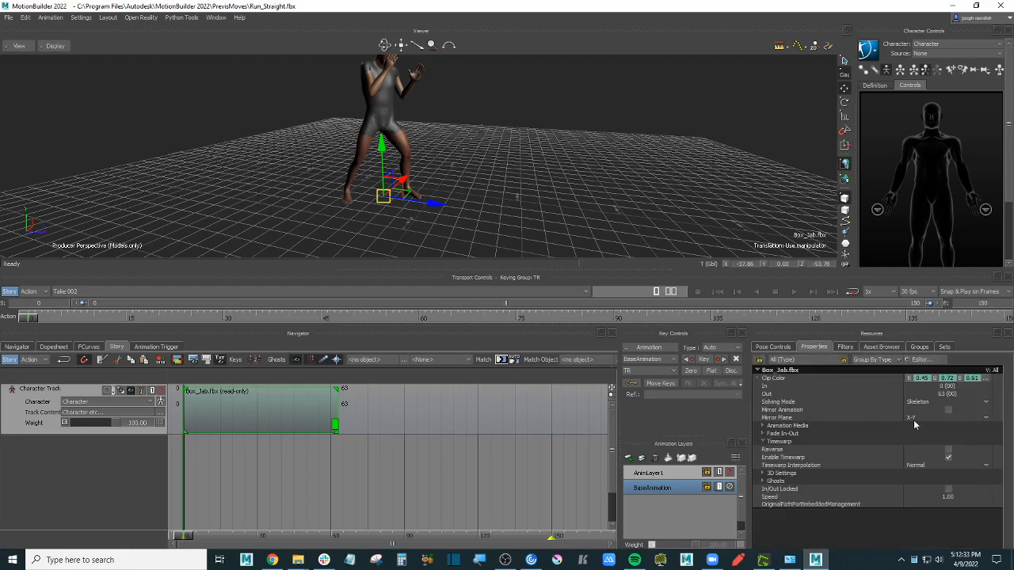
pyautogui.keyDown('ctrl'); pyautogui.keyDown('shift'); pyautogui.moveTo(606, 162); pyautogui.dragTo(67, 177); pyautogui.keyUp('shift'); pyautogui.keyUp('ctrl')
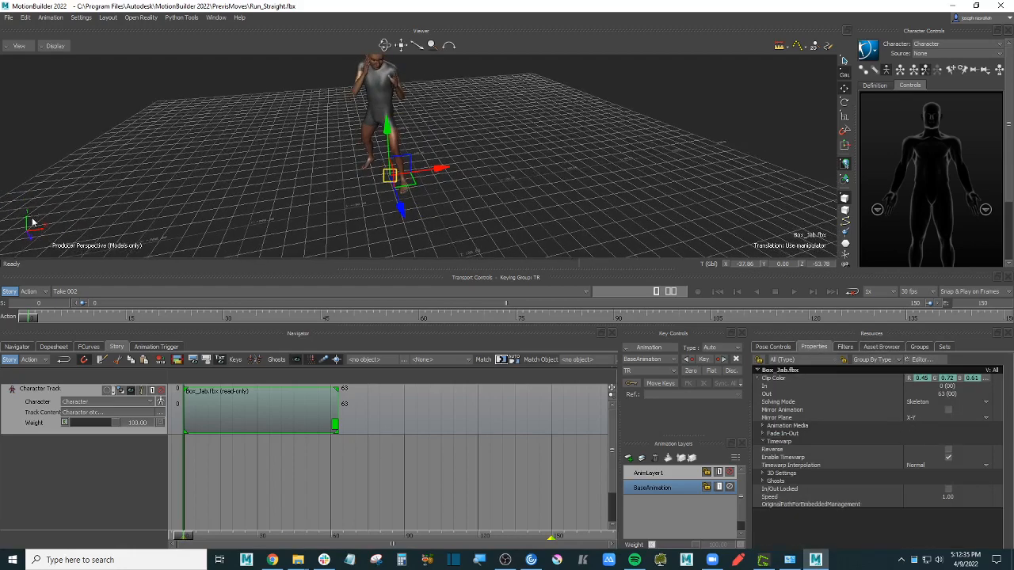
pyautogui.keyDown('ctrl'); pyautogui.keyDown('shift'); pyautogui.moveTo(84, 231); pyautogui.dragTo(163, 203); pyautogui.keyUp('shift'); pyautogui.keyUp('ctrl')
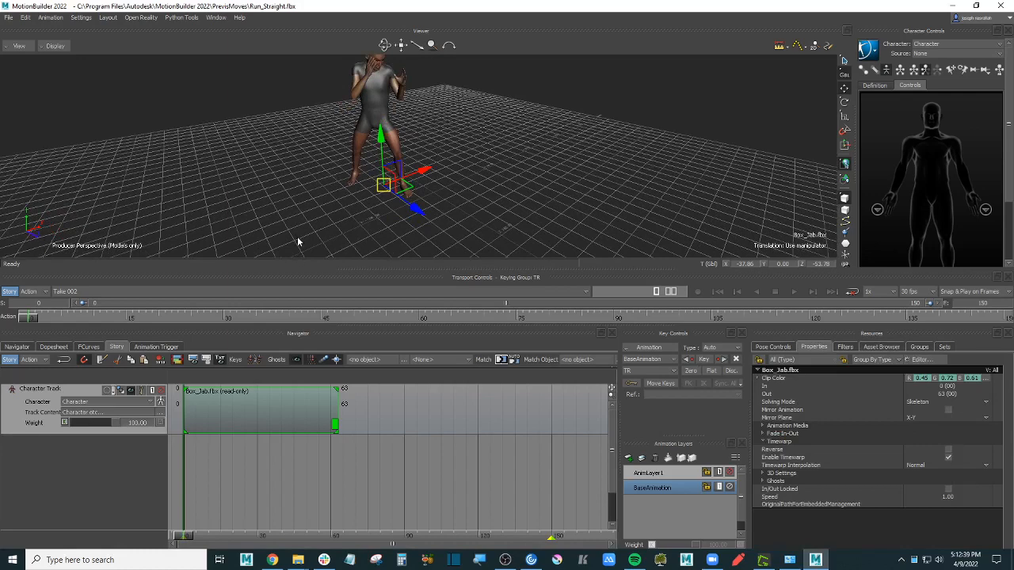
pyautogui.click(921, 420)
pyautogui.click(916, 435)
pyautogui.moveTo(28, 319)
pyautogui.mouseDown()
pyautogui.moveTo(159, 319)
pyautogui.moveTo(25, 322)
pyautogui.mouseUp()
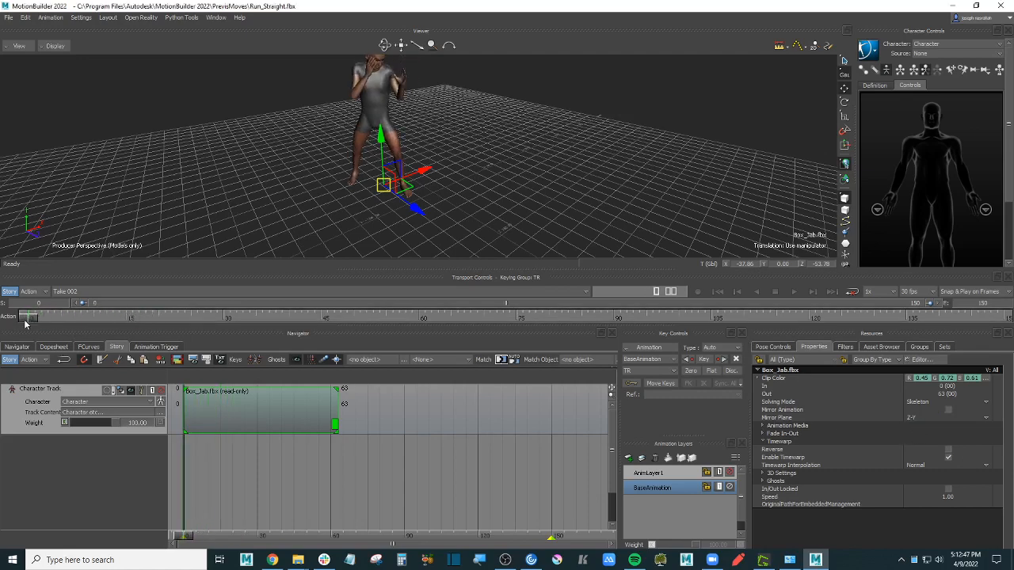
pyautogui.click(948, 411)
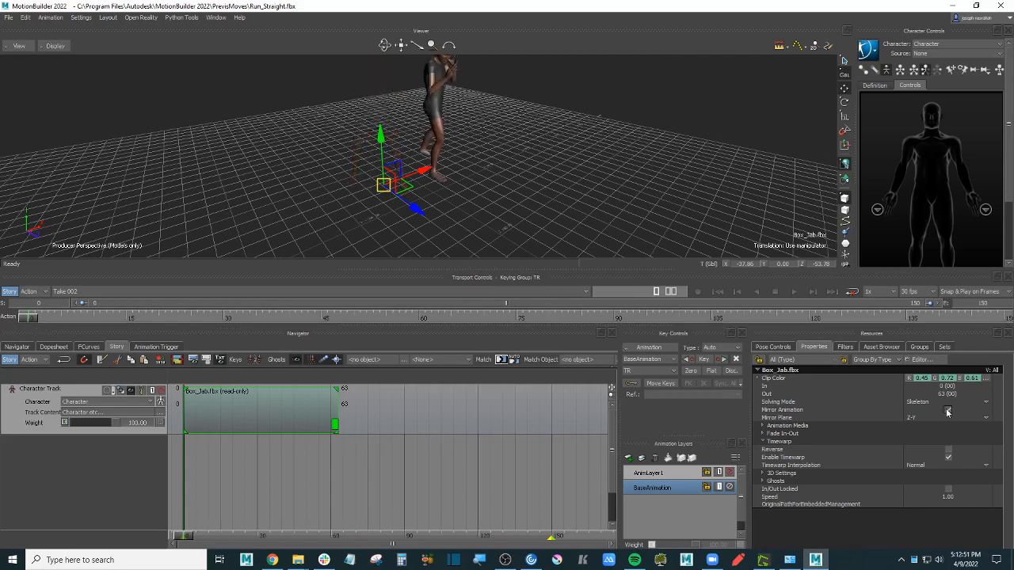
# Step: Move the mirrored Box_Jab clip across the ground plane to about X -87, Z 24
pyautogui.keyDown('ctrl'); pyautogui.keyDown('shift'); pyautogui.moveTo(537, 179); pyautogui.dragTo(498, 201); pyautogui.keyUp('shift'); pyautogui.keyUp('ctrl')
pyautogui.click(466, 199)
pyautogui.click(280, 412)
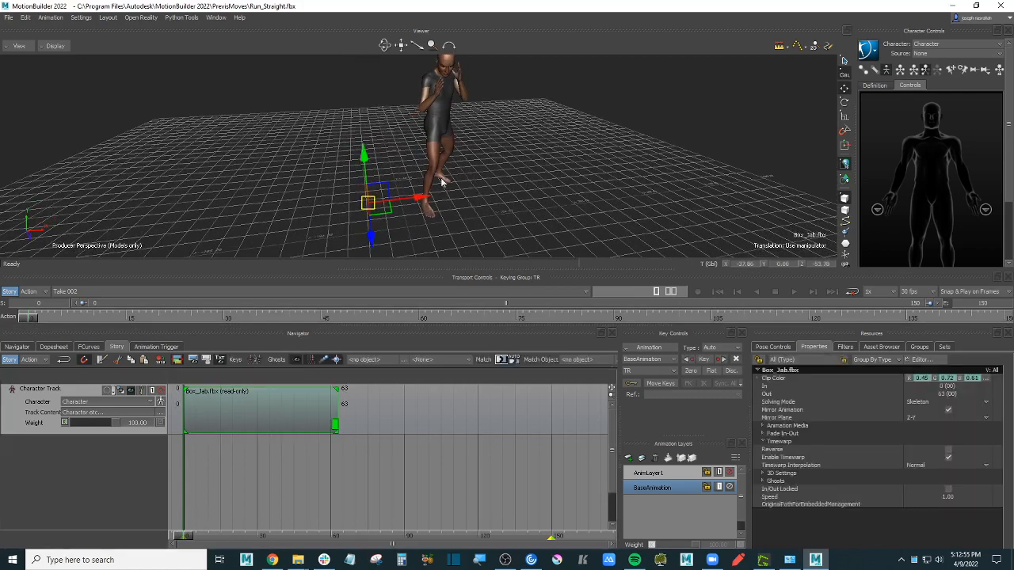
pyautogui.moveTo(421, 201); pyautogui.dragTo(527, 249)
pyautogui.keyDown('ctrl'); pyautogui.keyDown('shift'); pyautogui.moveTo(594, 190); pyautogui.dragTo(519, 208); pyautogui.keyUp('shift'); pyautogui.keyUp('ctrl')
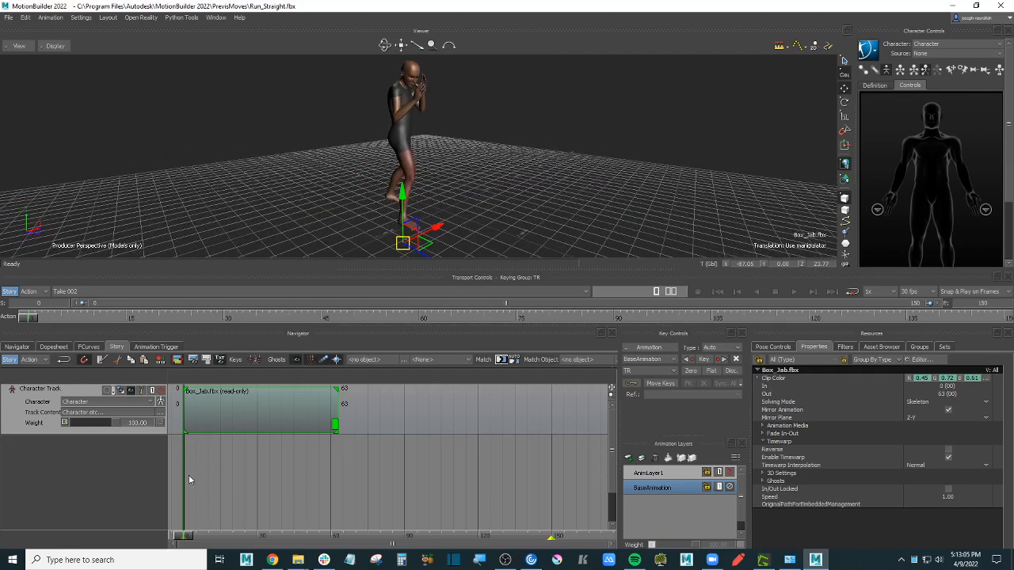
# Step: Scrub through the mirrored jab to check the punch and return near the start of the clip
pyautogui.click(201, 535)
pyautogui.moveTo(201, 535)
pyautogui.mouseDown()
pyautogui.moveTo(289, 522)
pyautogui.moveTo(226, 524)
pyautogui.mouseUp()
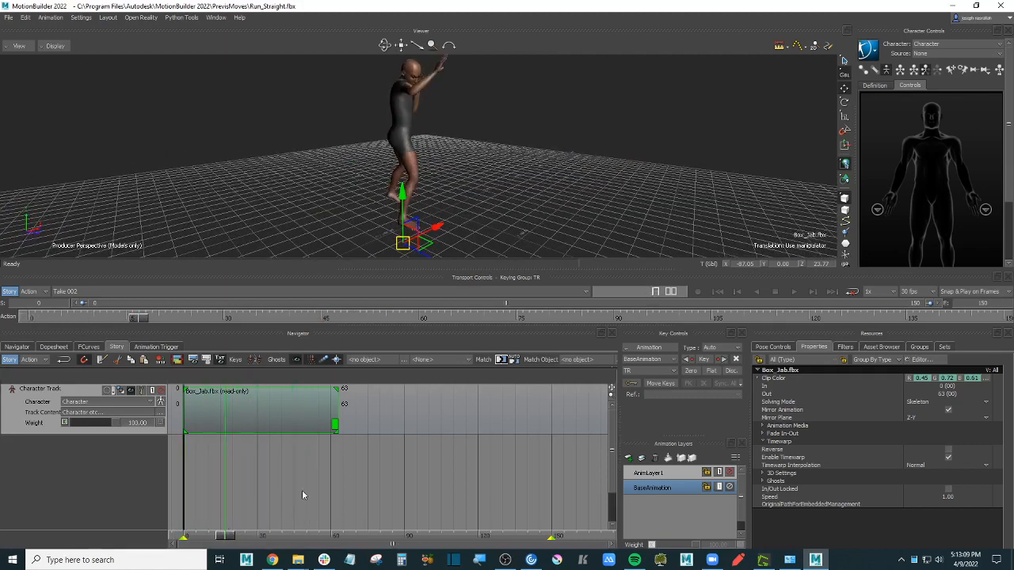
pyautogui.click(201, 537)
pyautogui.moveTo(201, 537); pyautogui.dragTo(183, 537)
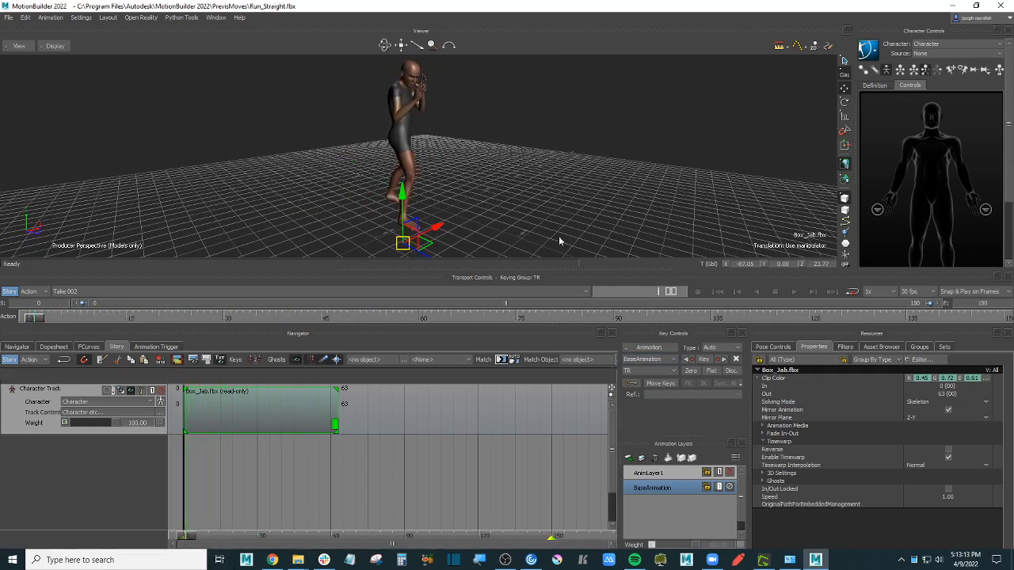
# Step: Bake the mirrored Box_Jab animation to the character's skeleton
pyautogui.click(877, 56)
pyautogui.moveTo(892, 107)
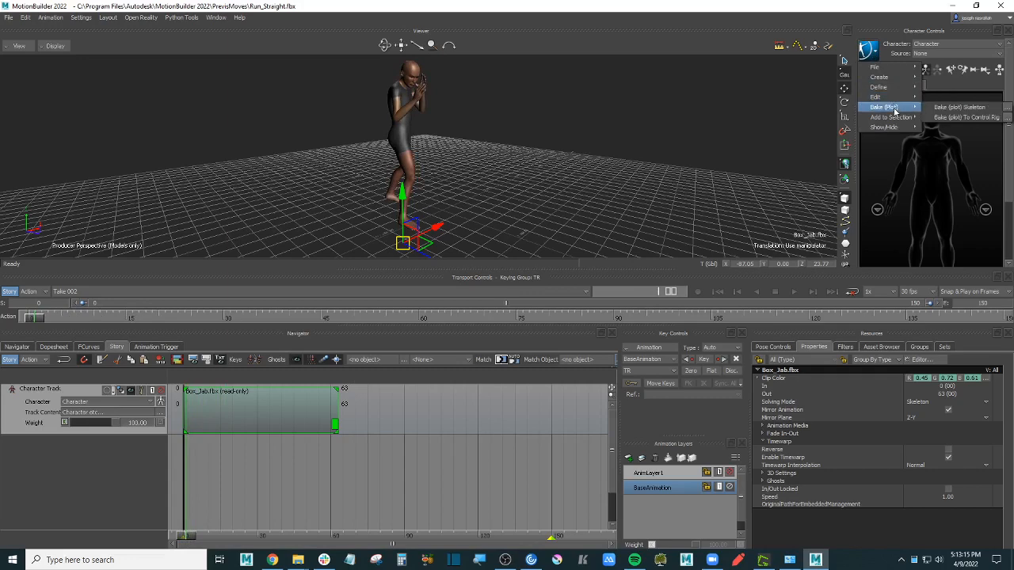
pyautogui.click(974, 110)
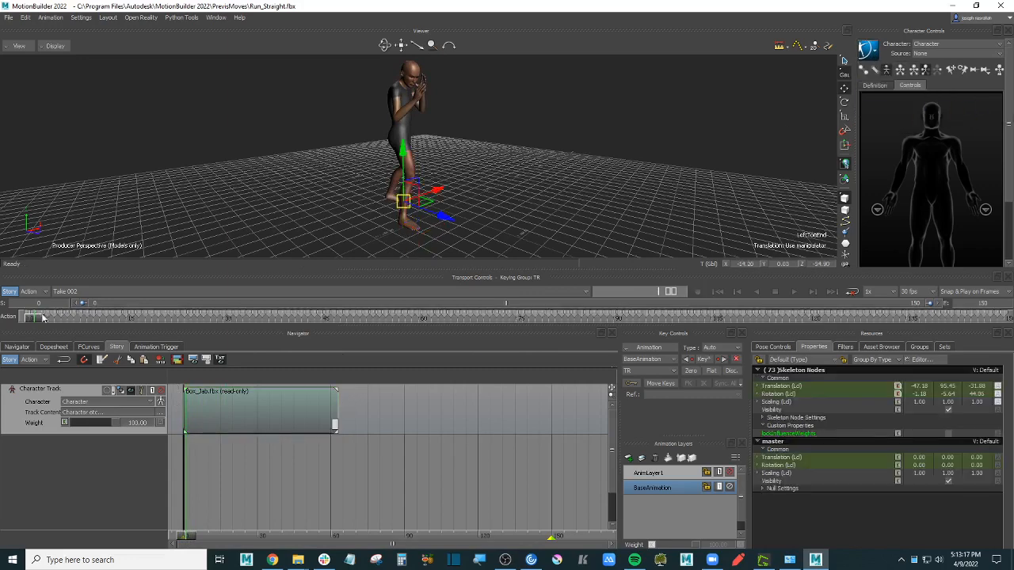
# Step: Turn off Story mode and play back the baked jab from a side angle
pyautogui.click(11, 294)
pyautogui.click(640, 181)
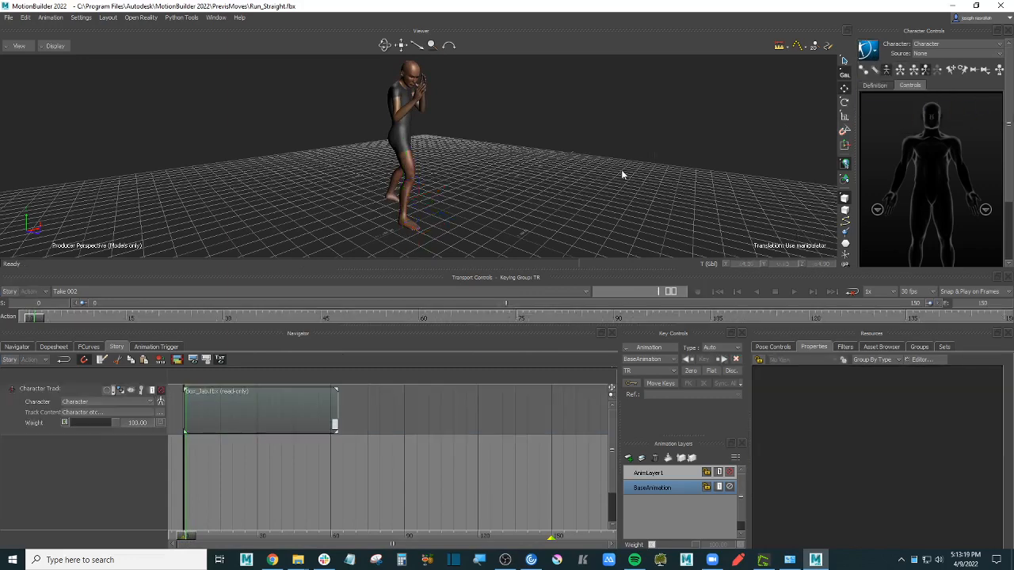
pyautogui.press('space')
pyautogui.keyDown('alt'); pyautogui.moveTo(526, 184); pyautogui.dragTo(490, 176); pyautogui.keyUp('alt')
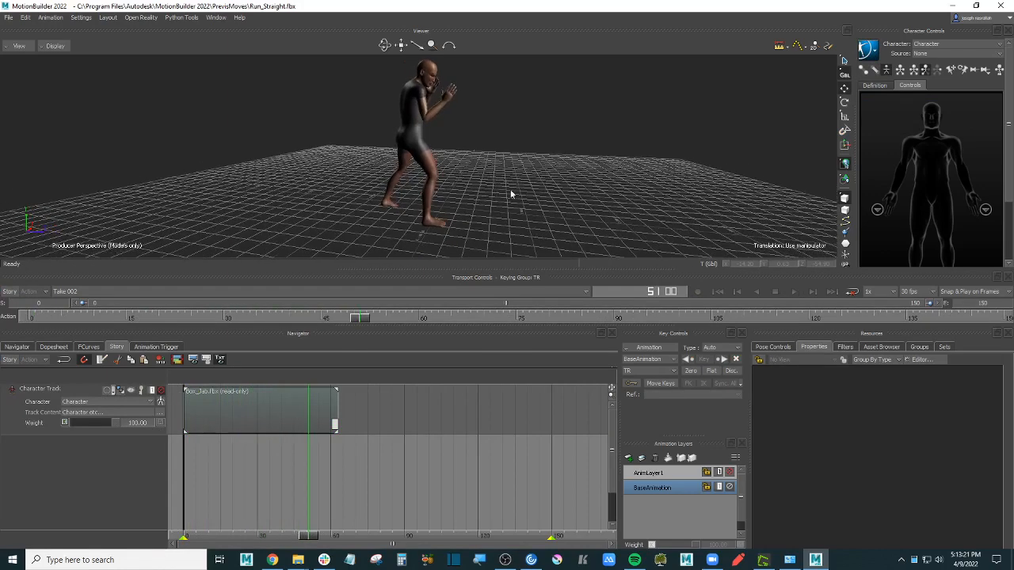
# Step: Fit the playback range to the Box_Jab clip in Take 002, frames 0 to 63
pyautogui.click(287, 396)
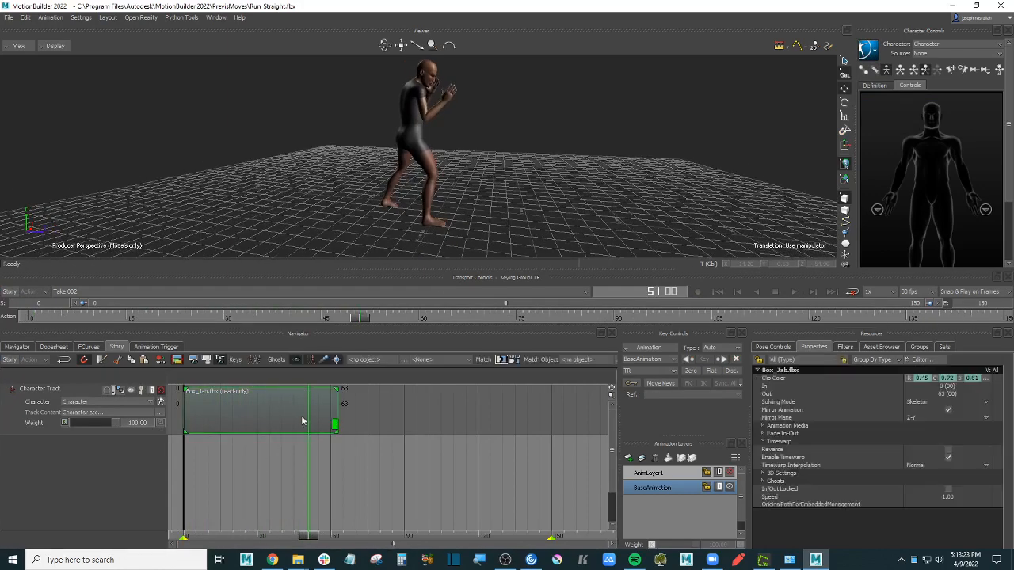
pyautogui.rightClick(243, 406)
pyautogui.click(313, 301)
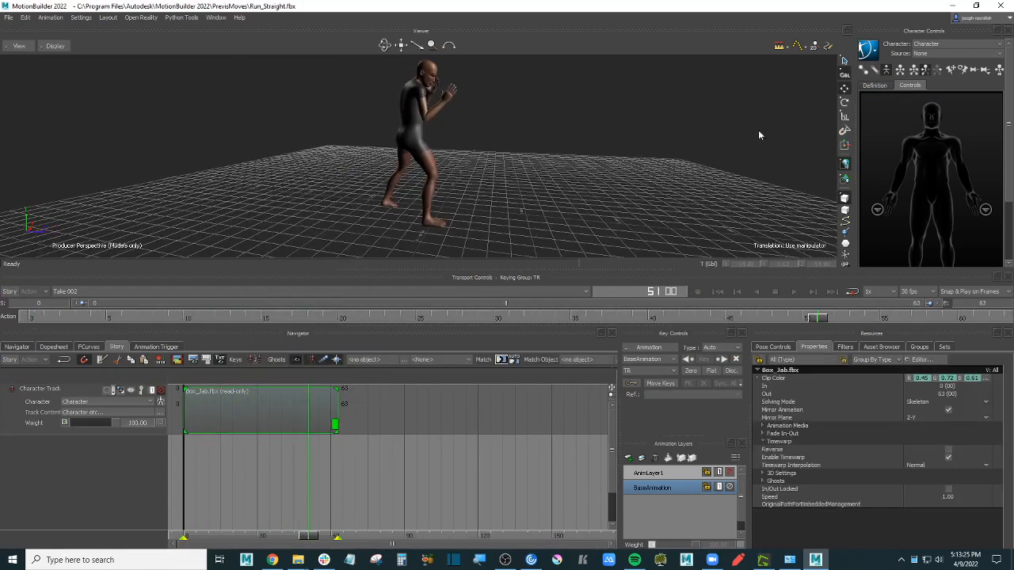
# Step: Save the character animation as jab_right_CLIP in the Anm_CLIPS folder, excluding Take 001 from the export
pyautogui.click(868, 50)
pyautogui.moveTo(876, 67)
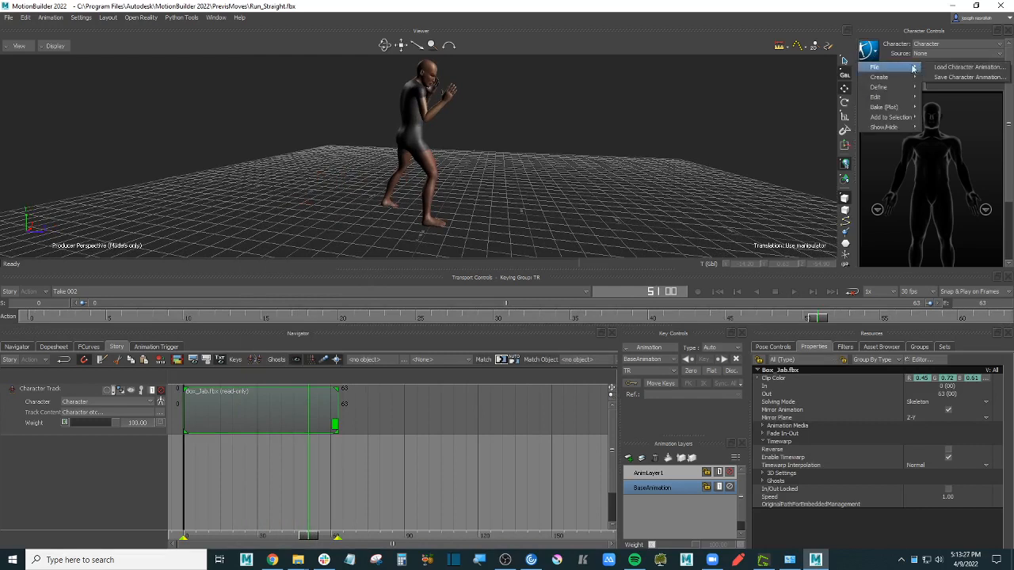
pyautogui.click(960, 78)
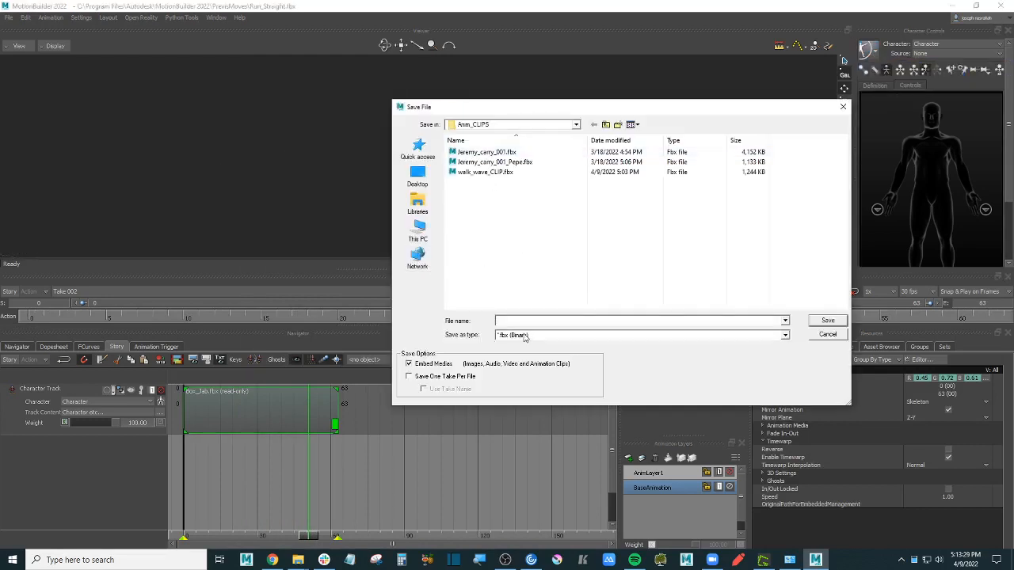
pyautogui.write('ab_right_CLIP')
pyautogui.press('Return')
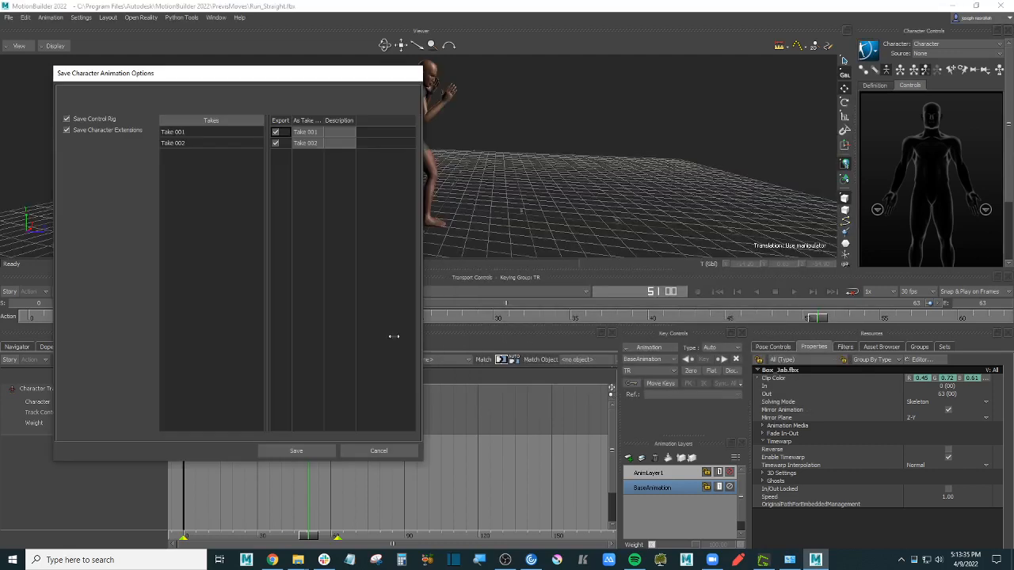
pyautogui.moveTo(276, 74); pyautogui.dragTo(476, 76)
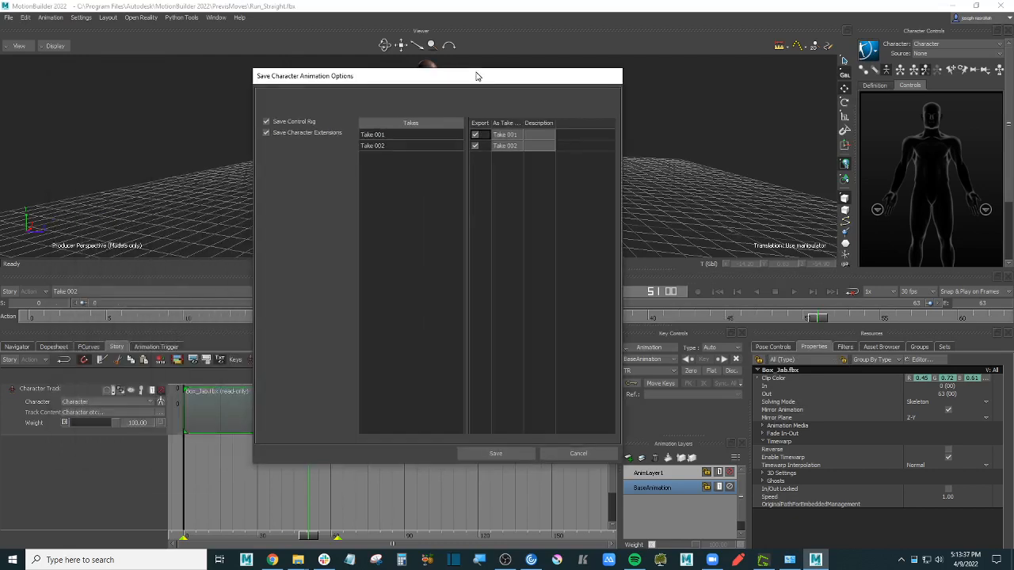
pyautogui.click(476, 134)
pyautogui.click(511, 454)
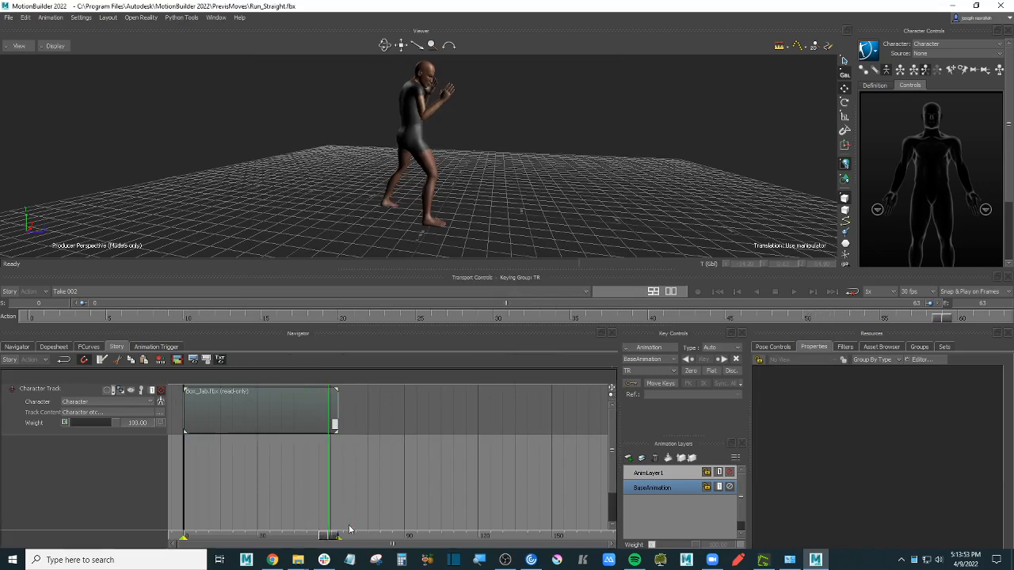
# Step: Insert the jab_right_CLIP.fbx animation file on the character track after the Box_Jab clip
pyautogui.rightClick(434, 411)
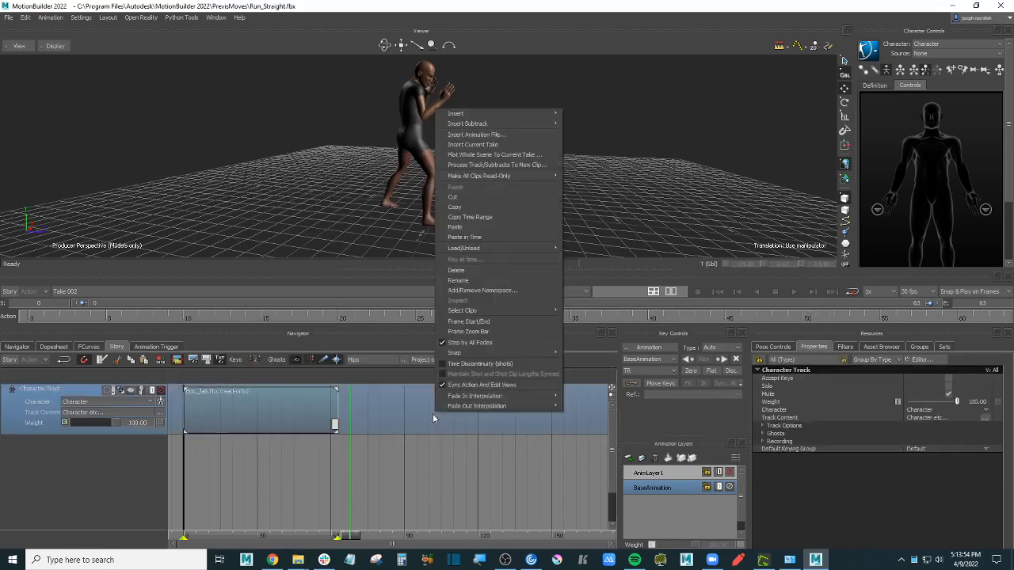
pyautogui.click(511, 136)
pyautogui.click(506, 183)
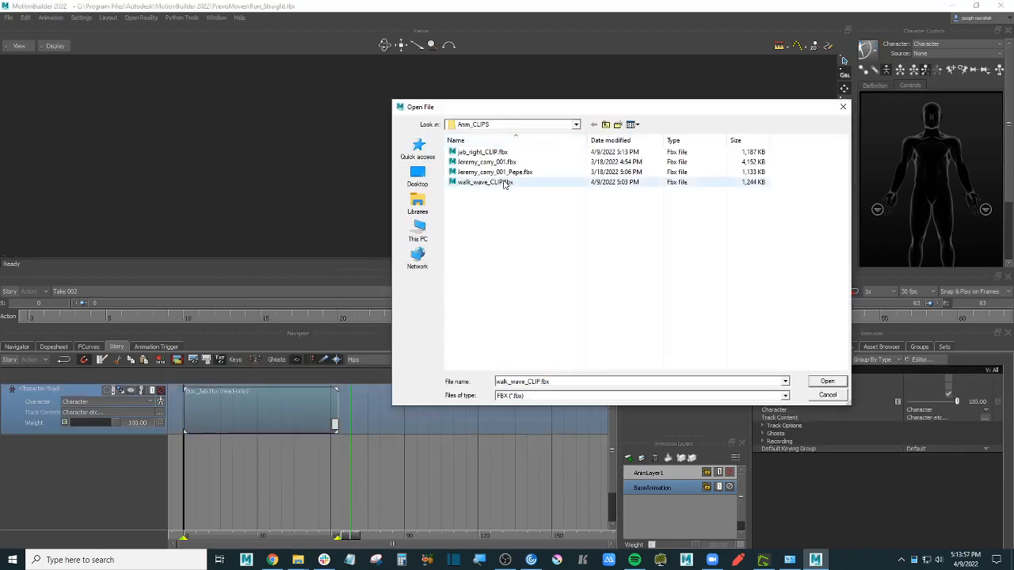
pyautogui.doubleClick(492, 151)
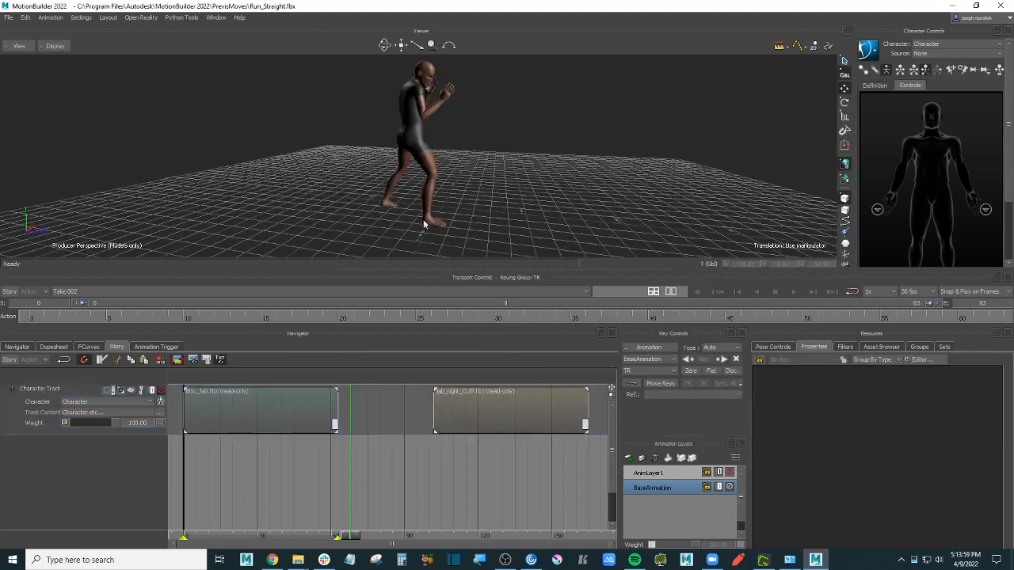
# Step: Turn Story mode back on, scrub over the Box_Jab clip, and delete both clips from the character track
pyautogui.click(12, 293)
pyautogui.moveTo(351, 535); pyautogui.dragTo(259, 529)
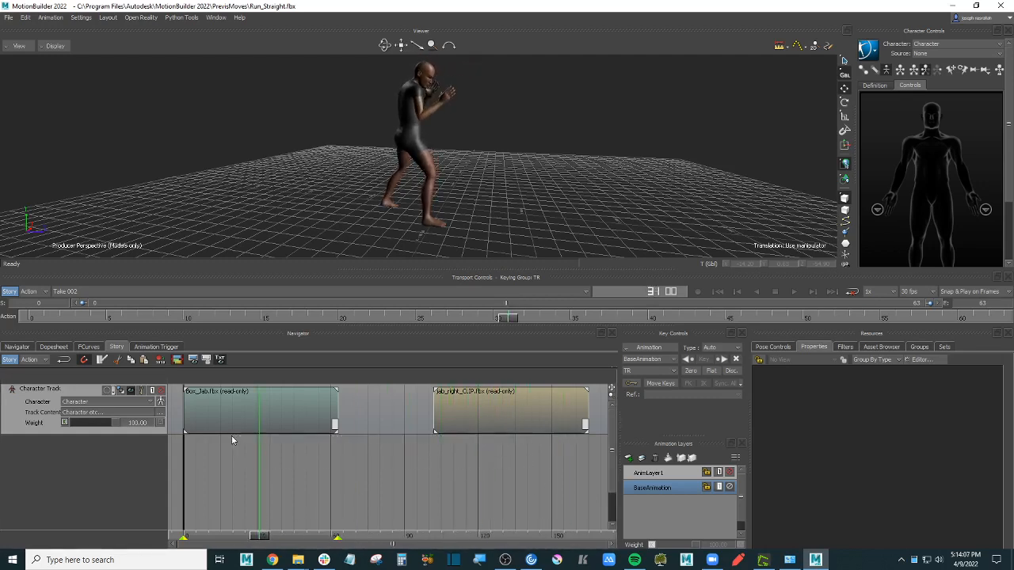
pyautogui.moveTo(470, 476); pyautogui.dragTo(214, 428)
pyautogui.press('Delete')
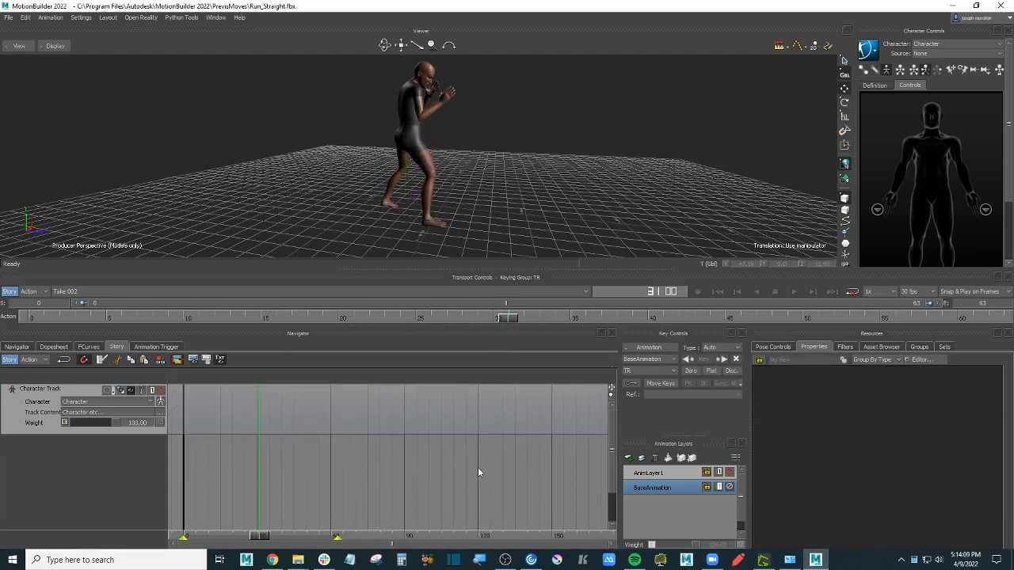
# Step: Find and select the Sit_to_Stand motion among the PrevisMoves assets
pyautogui.click(895, 348)
pyautogui.scroll(-1, 936, 488)
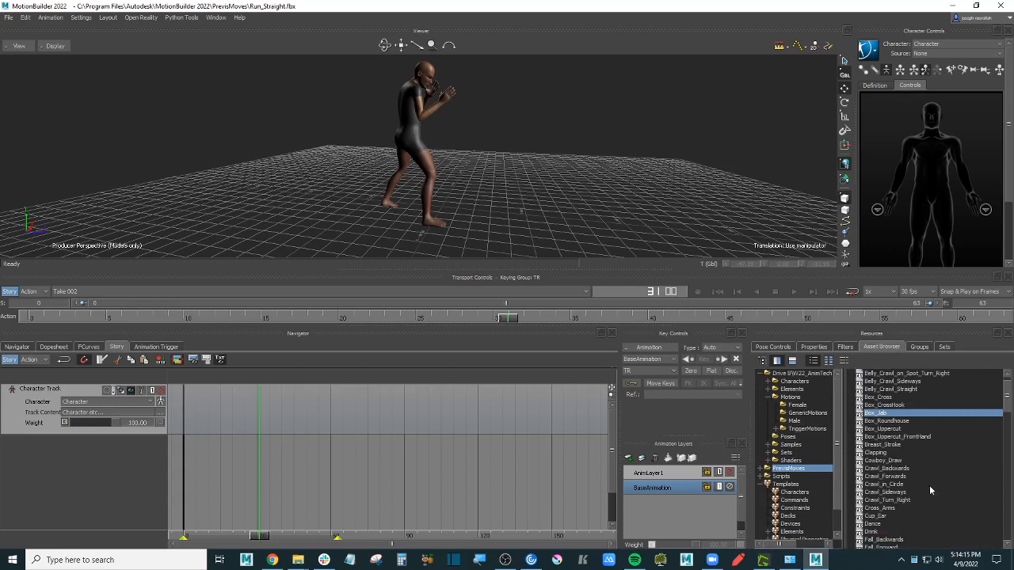
pyautogui.scroll(-6, 929, 485)
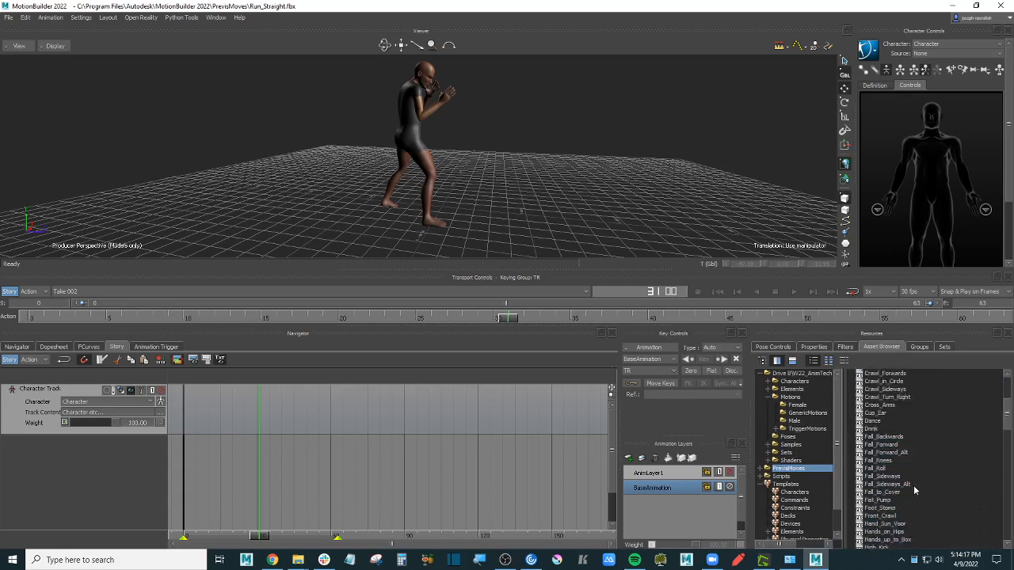
pyautogui.moveTo(1010, 420); pyautogui.dragTo(1010, 500)
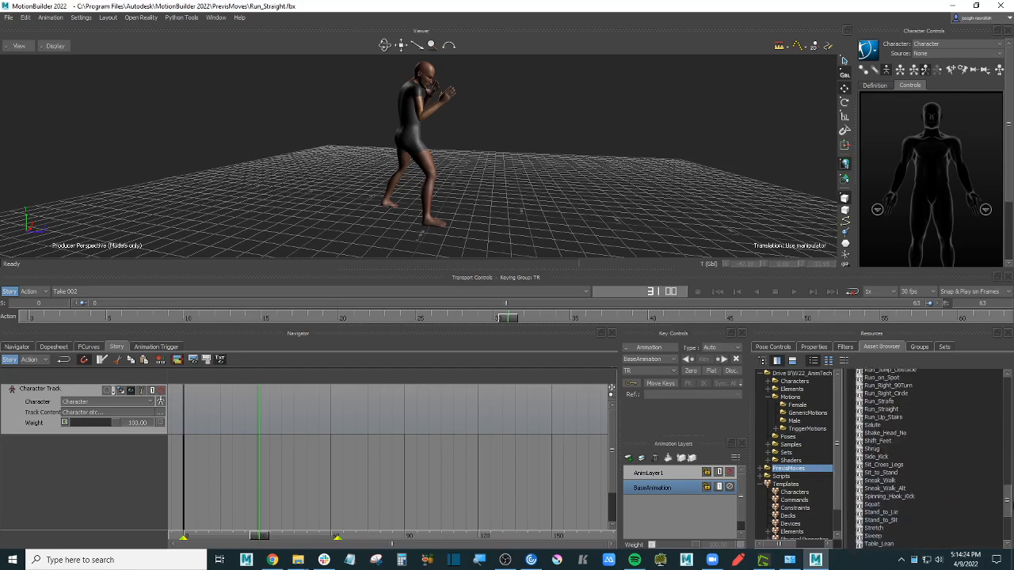
pyautogui.click(895, 474)
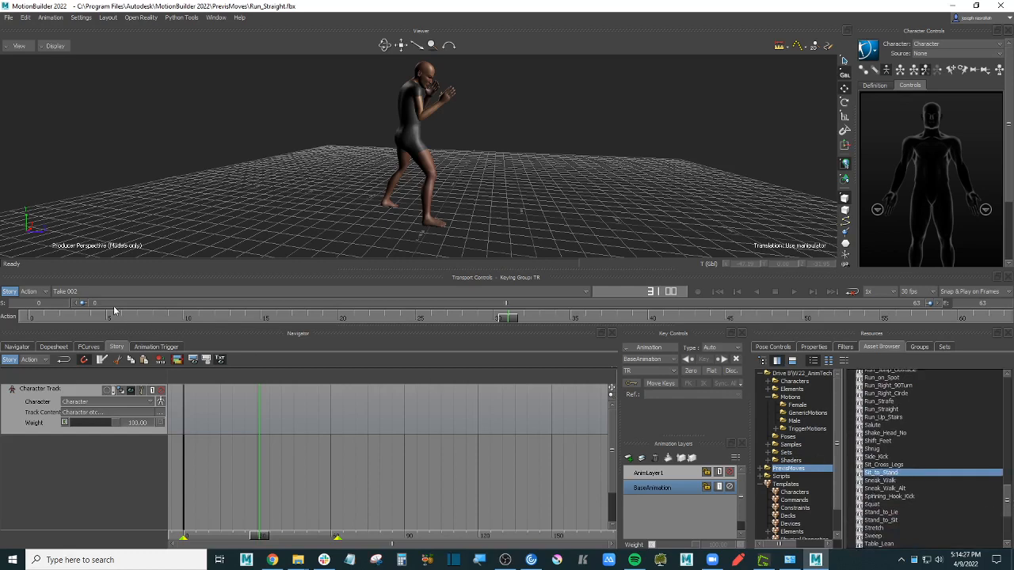
# Step: Create a new take, Take 003, without copying the data from the current take
pyautogui.click(9, 292)
pyautogui.click(9, 292)
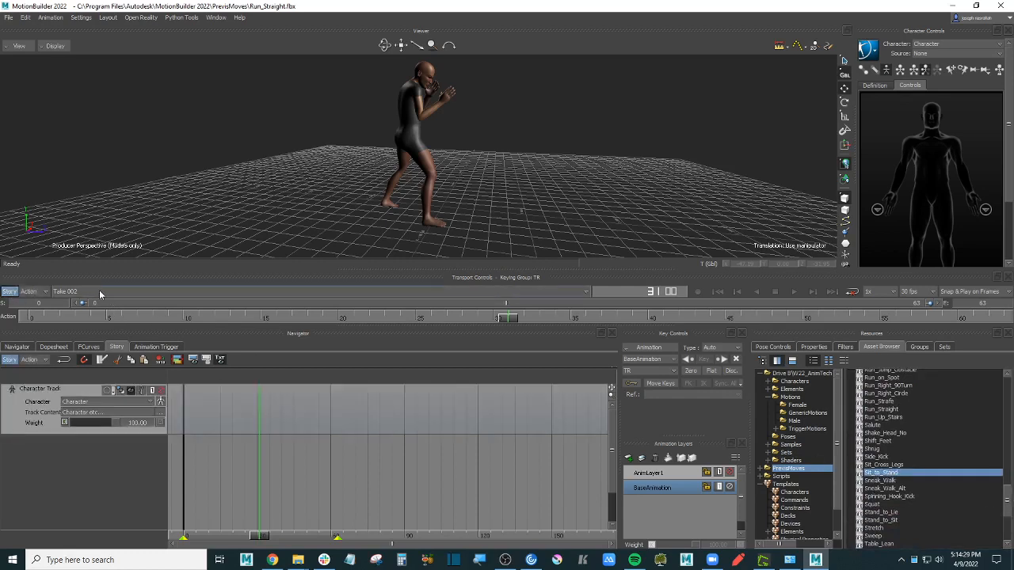
pyautogui.click(100, 292)
pyautogui.click(99, 321)
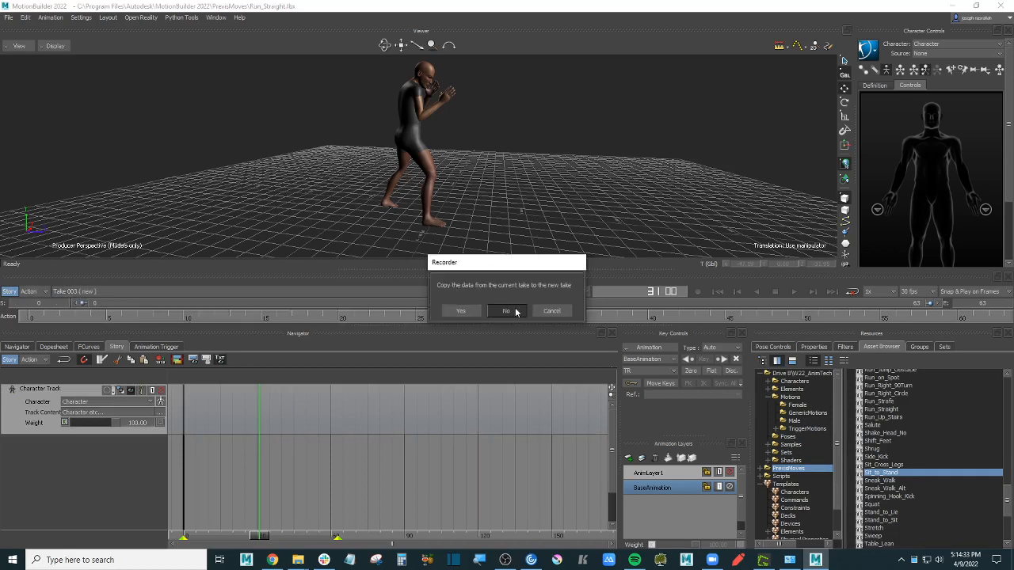
pyautogui.click(514, 311)
# Step: Put the character in its T-pose by setting its source to Stance, and return the source to None
pyautogui.click(939, 54)
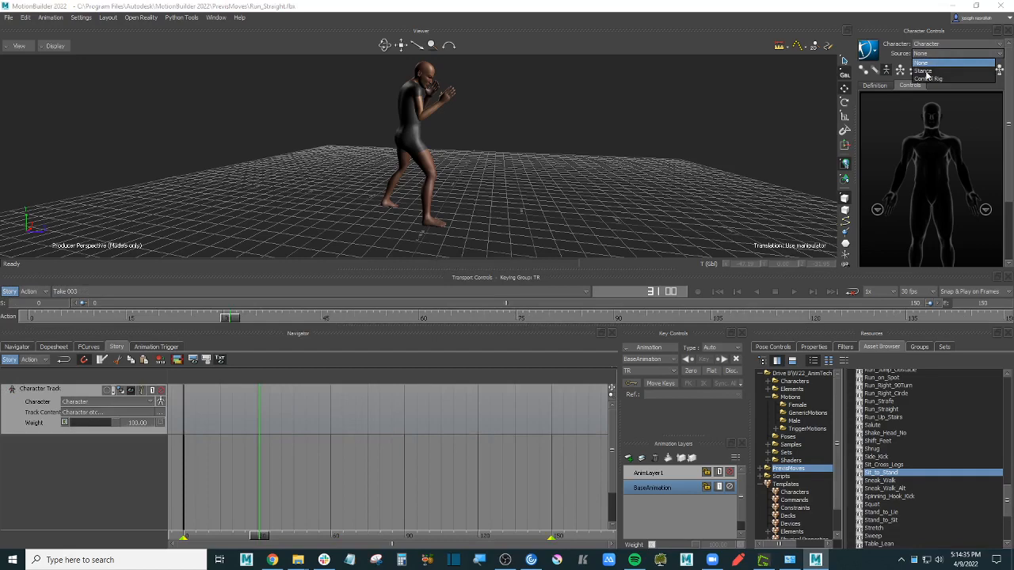
pyautogui.click(924, 71)
pyautogui.click(951, 54)
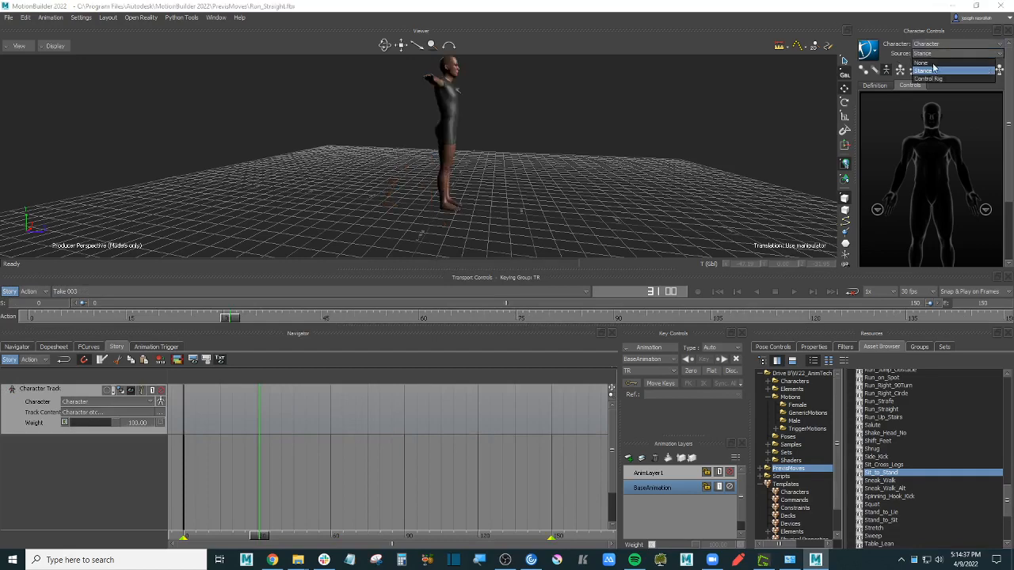
pyautogui.click(934, 61)
pyautogui.keyDown('ctrl'); pyautogui.keyDown('shift'); pyautogui.moveTo(602, 162); pyautogui.dragTo(571, 181); pyautogui.keyUp('shift'); pyautogui.keyUp('ctrl')
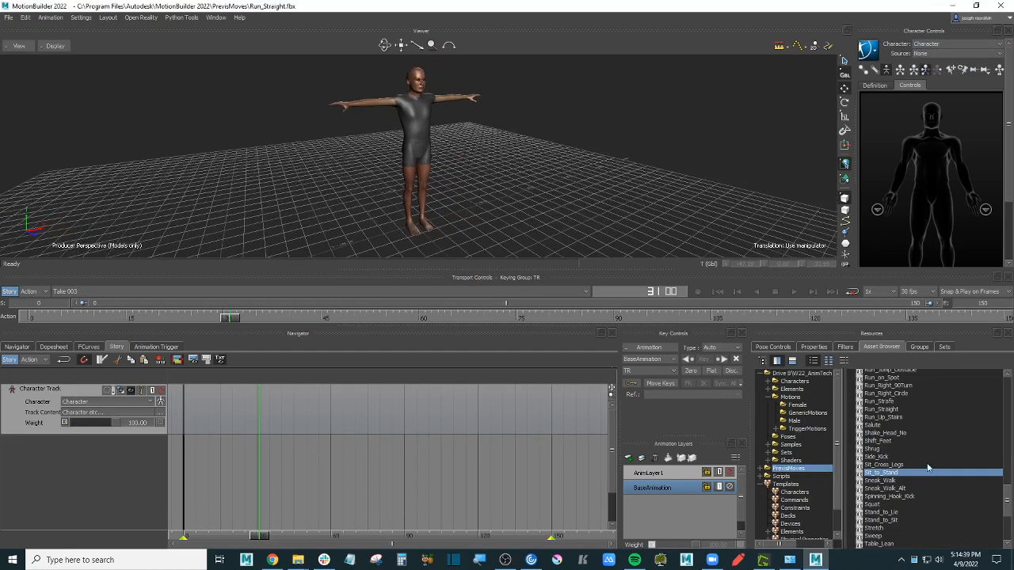
# Step: Add the Sit_to_Stand clip to the character track starting at frame 1, and scrub to frame 71 to check the motion
pyautogui.moveTo(895, 473); pyautogui.dragTo(220, 412)
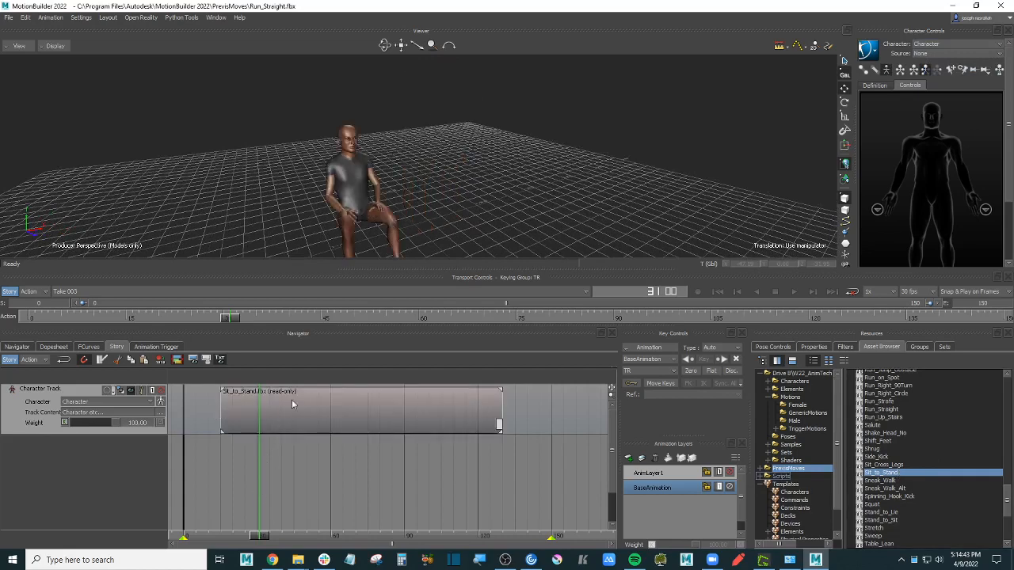
pyautogui.moveTo(326, 407); pyautogui.dragTo(292, 417)
pyautogui.moveTo(261, 540); pyautogui.dragTo(334, 521)
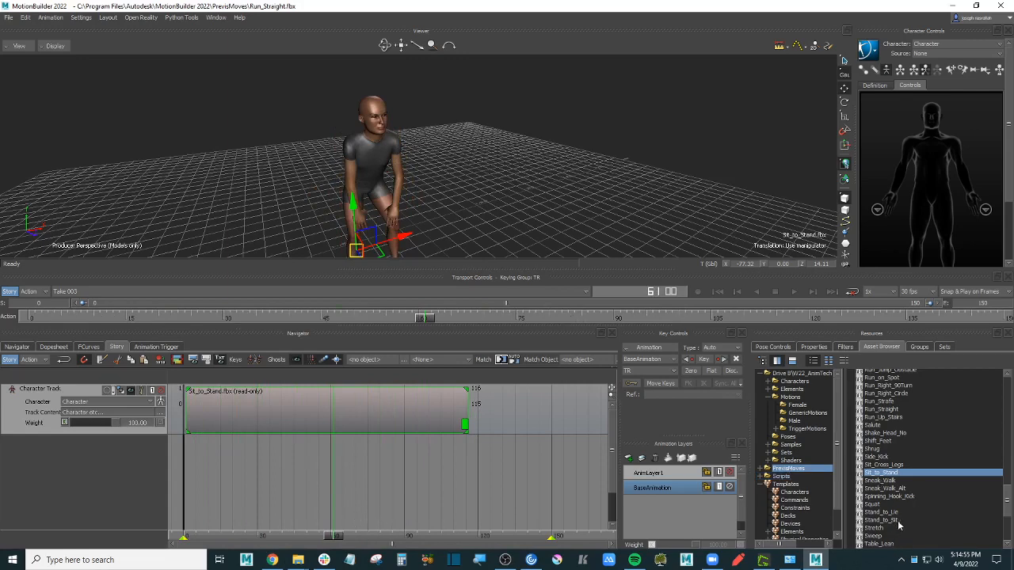
pyautogui.keyDown('ctrl'); pyautogui.keyDown('shift'); pyautogui.moveTo(478, 149); pyautogui.dragTo(546, 179); pyautogui.keyUp('shift'); pyautogui.keyUp('ctrl')
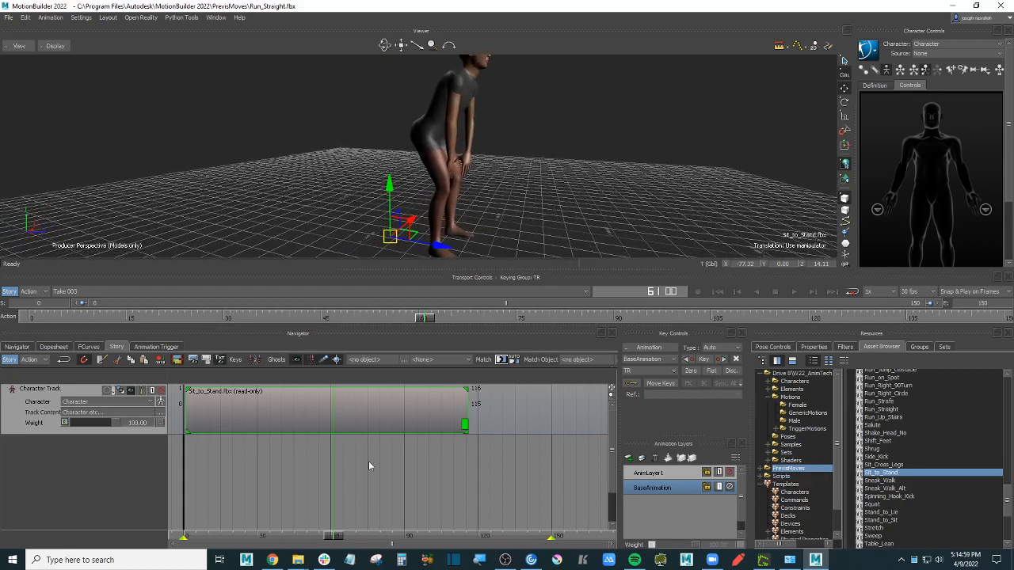
pyautogui.moveTo(334, 536); pyautogui.dragTo(357, 511)
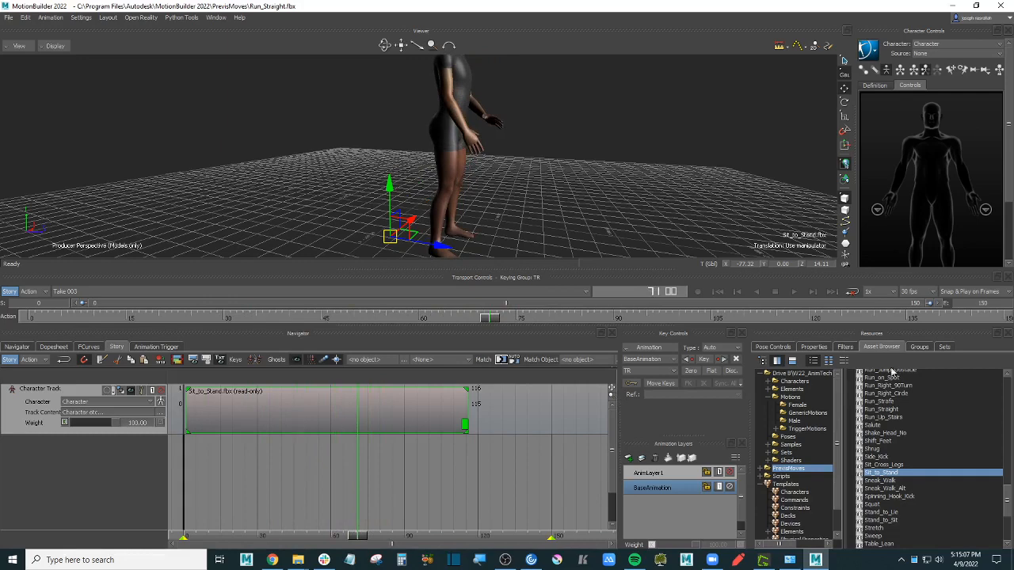
# Step: Enable Reverse in the Sit_to_Stand clip's Timewarp properties and scrub through the reversed motion to about frame 44
pyautogui.click(813, 347)
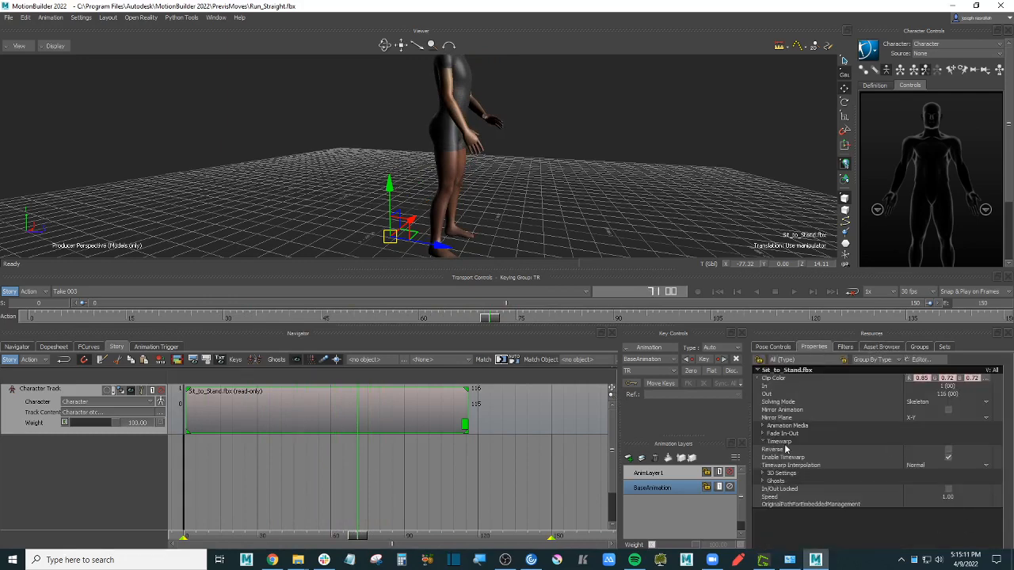
pyautogui.click(504, 560)
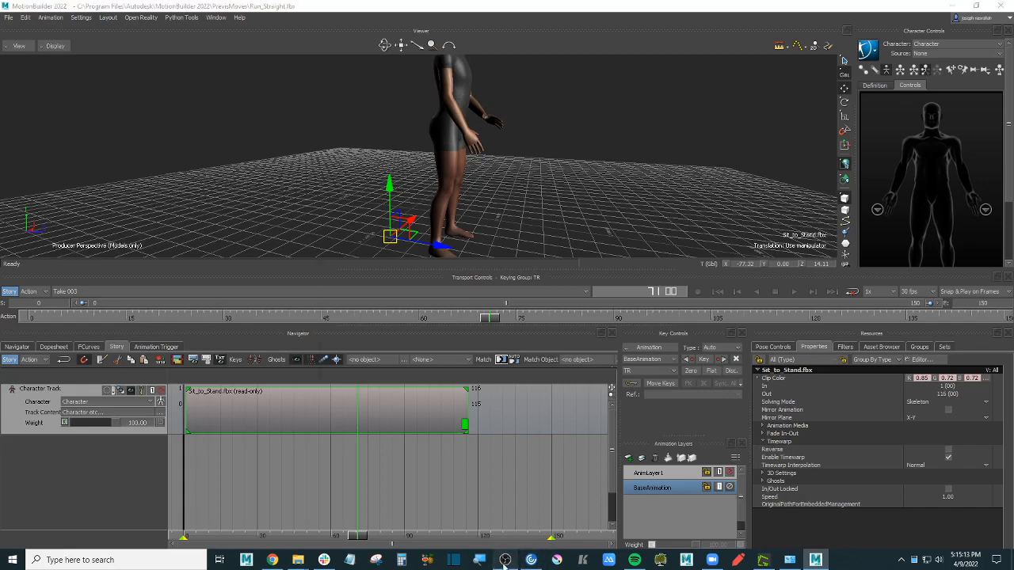
pyautogui.click(503, 560)
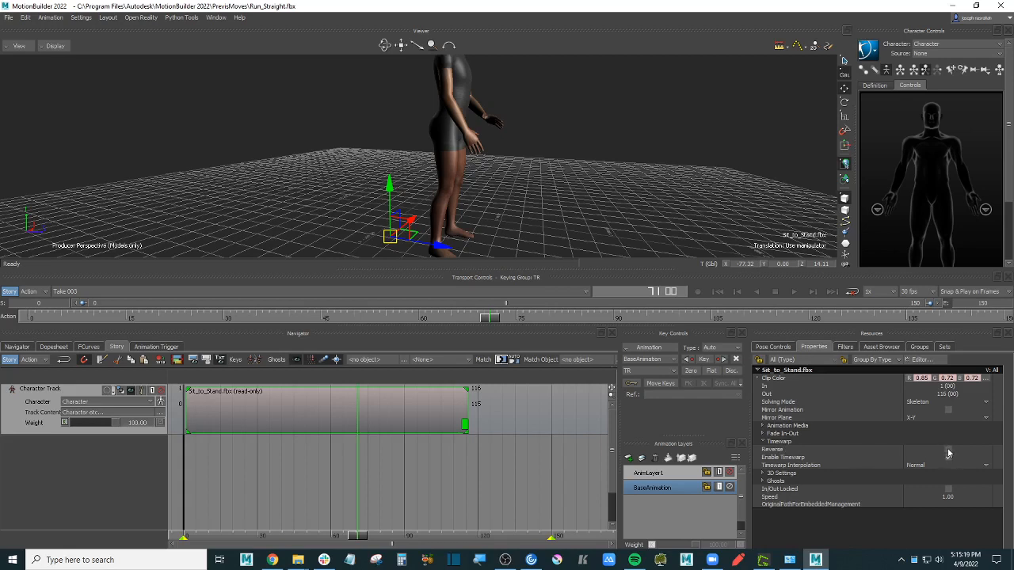
pyautogui.moveTo(365, 515); pyautogui.dragTo(388, 510)
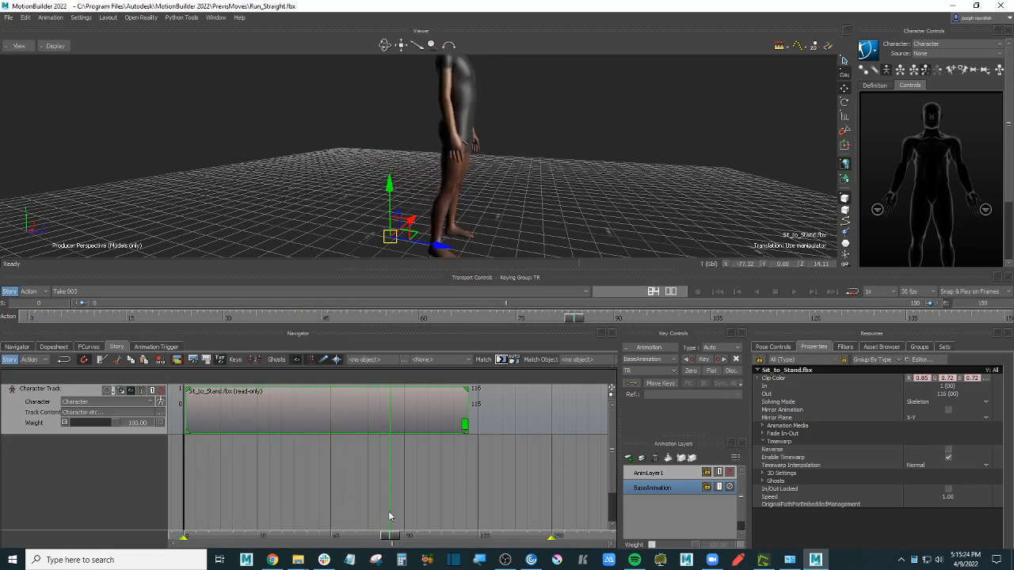
pyautogui.click(948, 449)
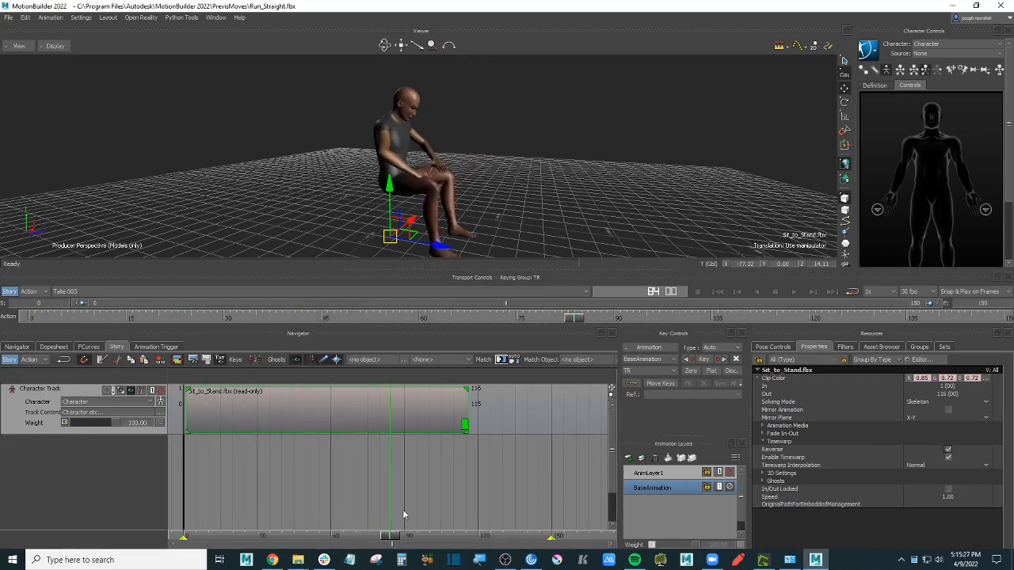
pyautogui.moveTo(222, 524); pyautogui.dragTo(292, 520)
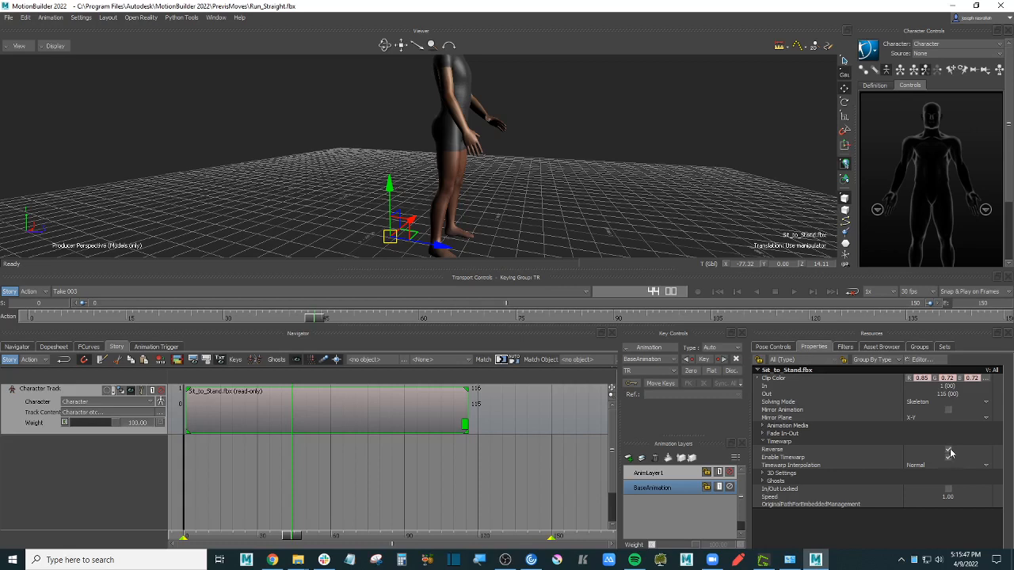
# Step: Delete the Sit_to_Stand clip from the character track
pyautogui.click(661, 192)
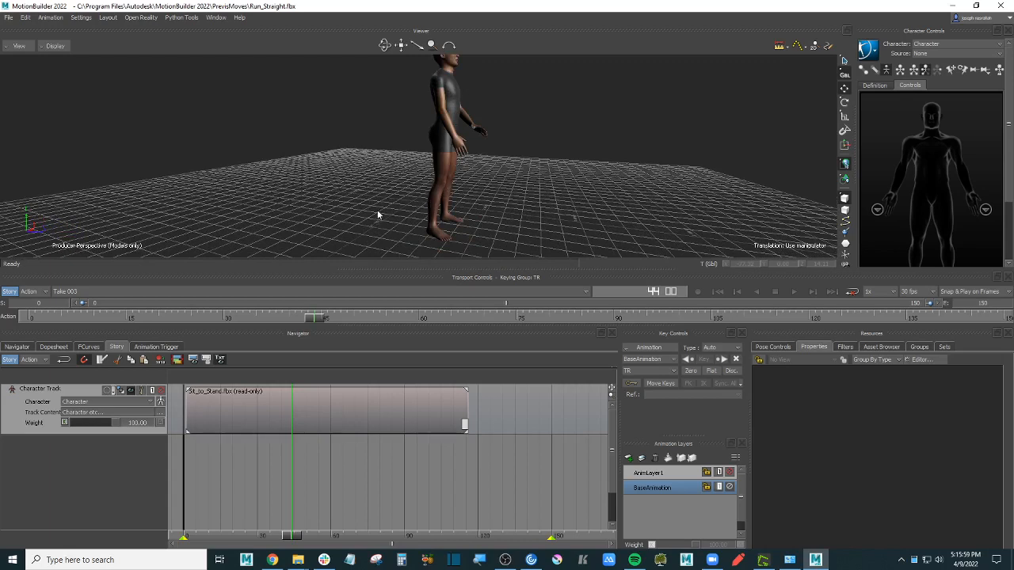
pyautogui.click(442, 179)
pyautogui.click(488, 202)
pyautogui.click(320, 414)
pyautogui.press('Delete')
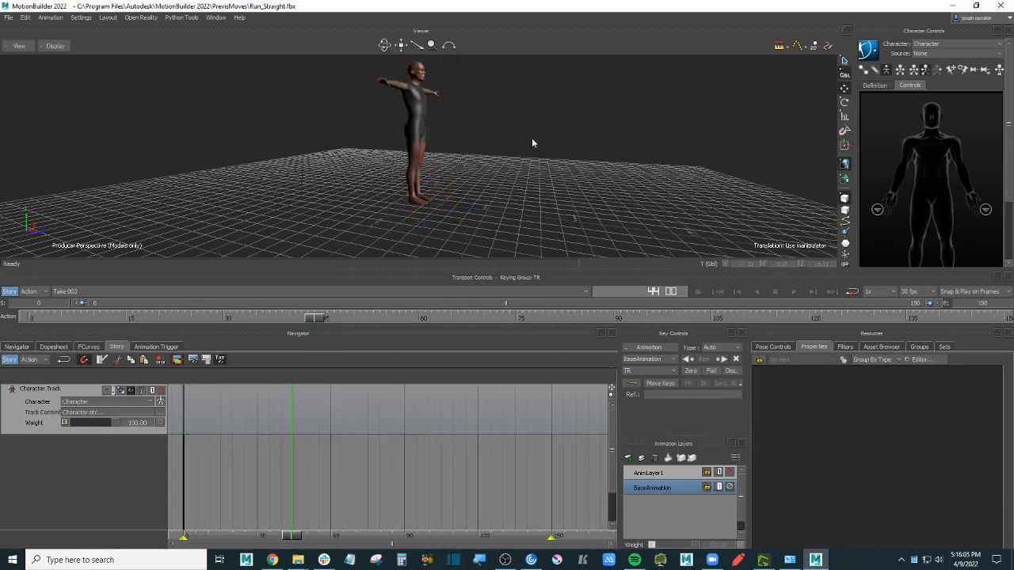
pyautogui.moveTo(545, 135)
pyautogui.keyDown('ctrl'); pyautogui.keyDown('shift'); pyautogui.mouseDown()
pyautogui.moveTo(524, 155)
pyautogui.moveTo(546, 150)
pyautogui.mouseUp(); pyautogui.keyUp('shift'); pyautogui.keyUp('ctrl')
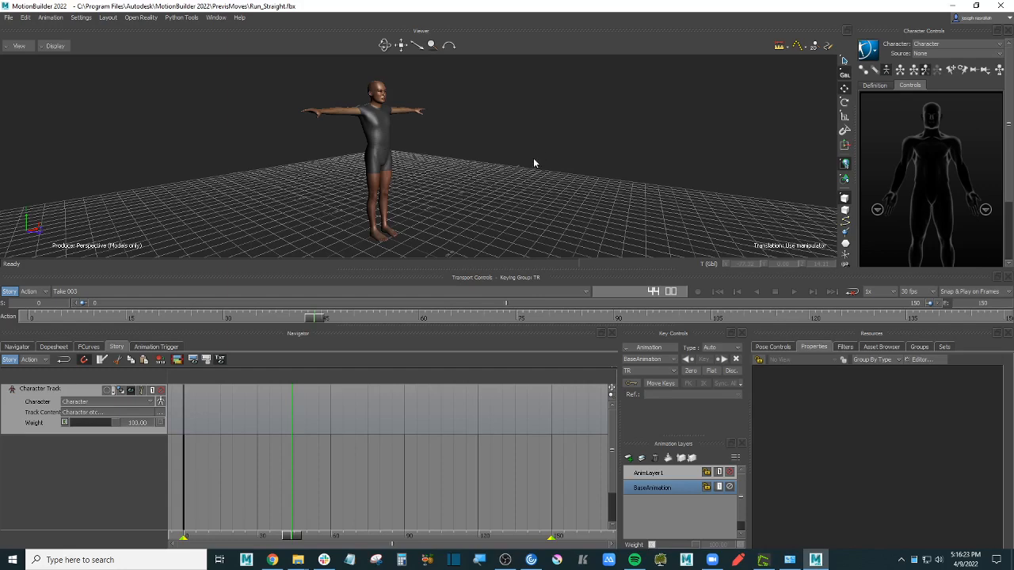
pyautogui.keyDown('ctrl'); pyautogui.keyDown('shift'); pyautogui.moveTo(533, 157); pyautogui.dragTo(549, 168); pyautogui.keyUp('shift'); pyautogui.keyUp('ctrl')
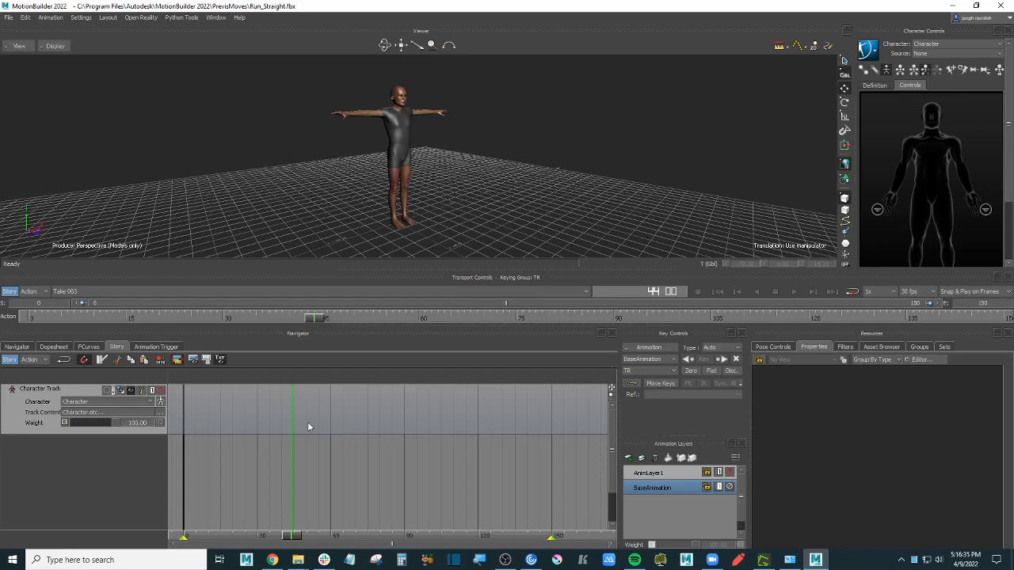
pyautogui.keyDown('ctrl'); pyautogui.keyDown('shift'); pyautogui.moveTo(479, 178); pyautogui.dragTo(546, 205); pyautogui.keyUp('shift'); pyautogui.keyUp('ctrl')
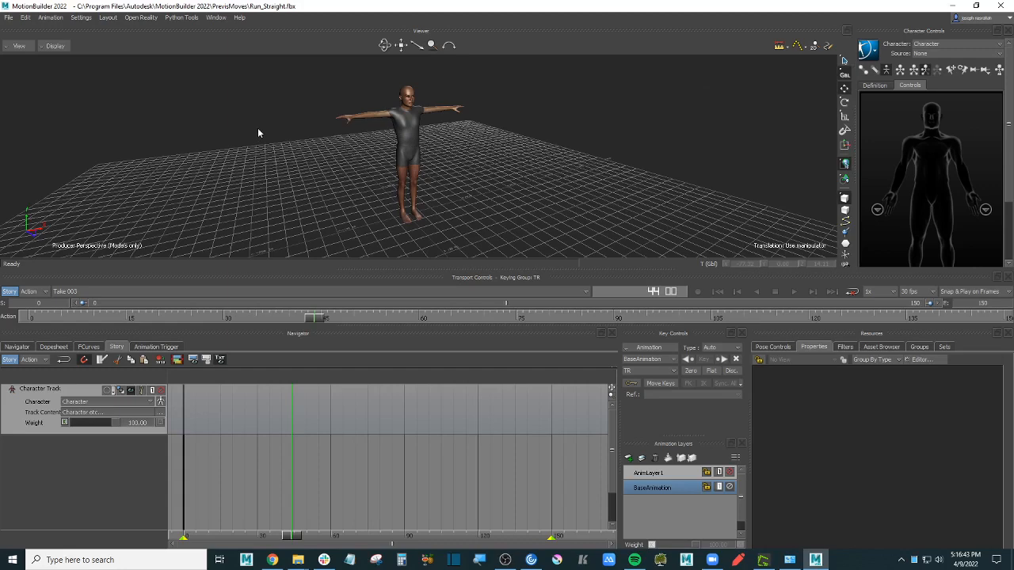
pyautogui.moveTo(257, 133); pyautogui.dragTo(359, 174)
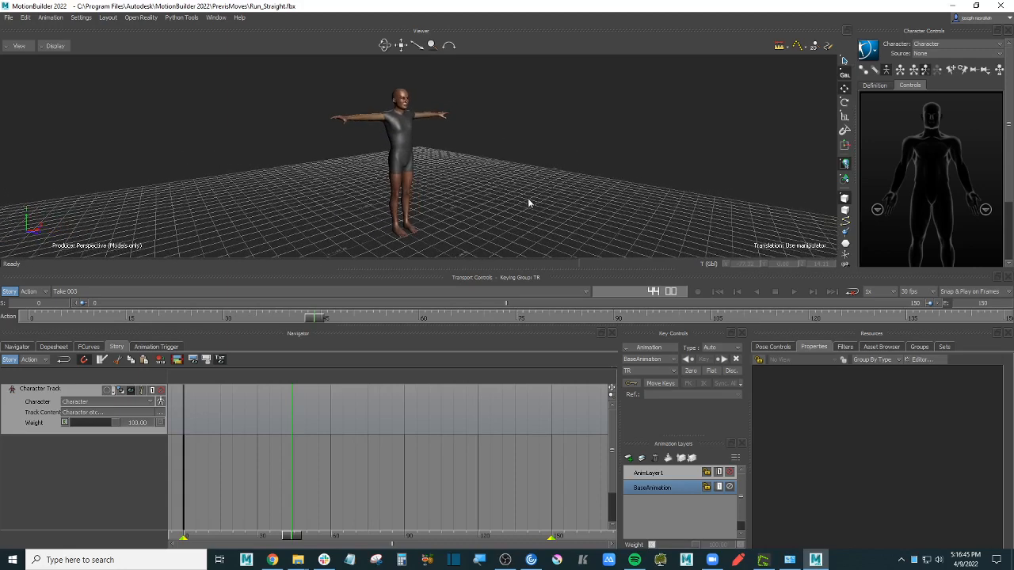
# Step: Add the Jump_Forwards motion from the PrevisMoves library to the character track, starting at frame 0
pyautogui.click(889, 351)
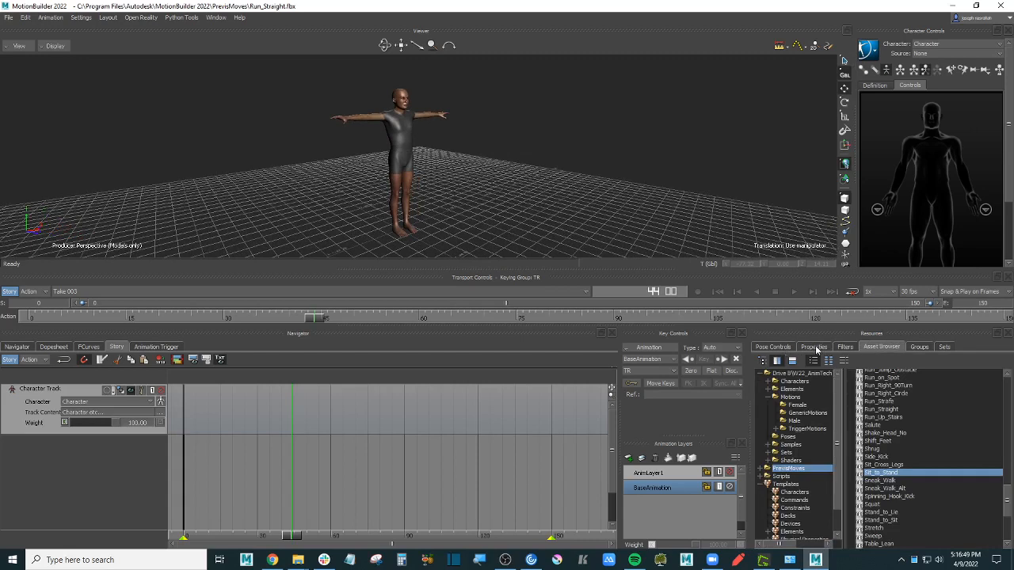
pyautogui.click(780, 350)
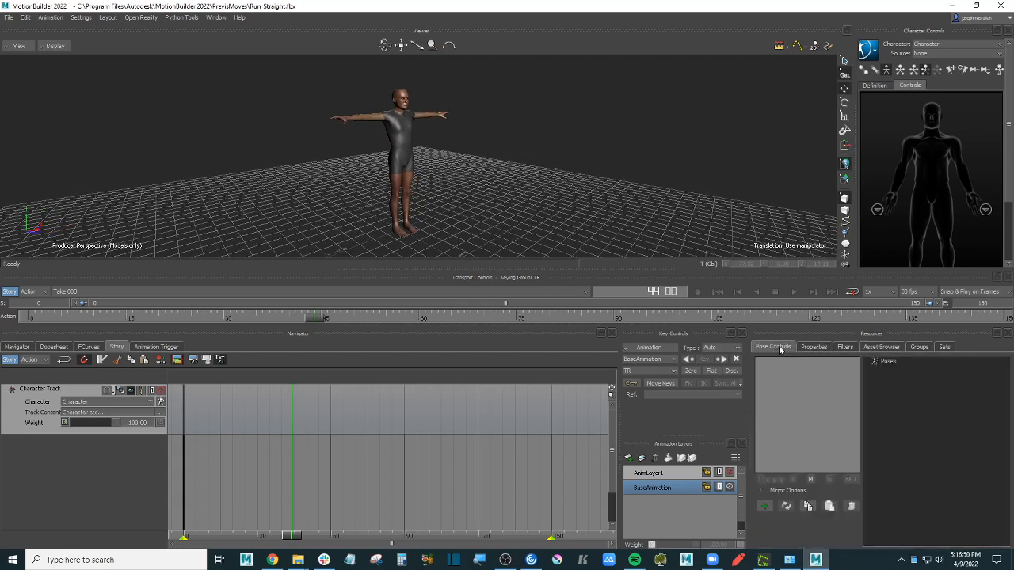
pyautogui.click(882, 348)
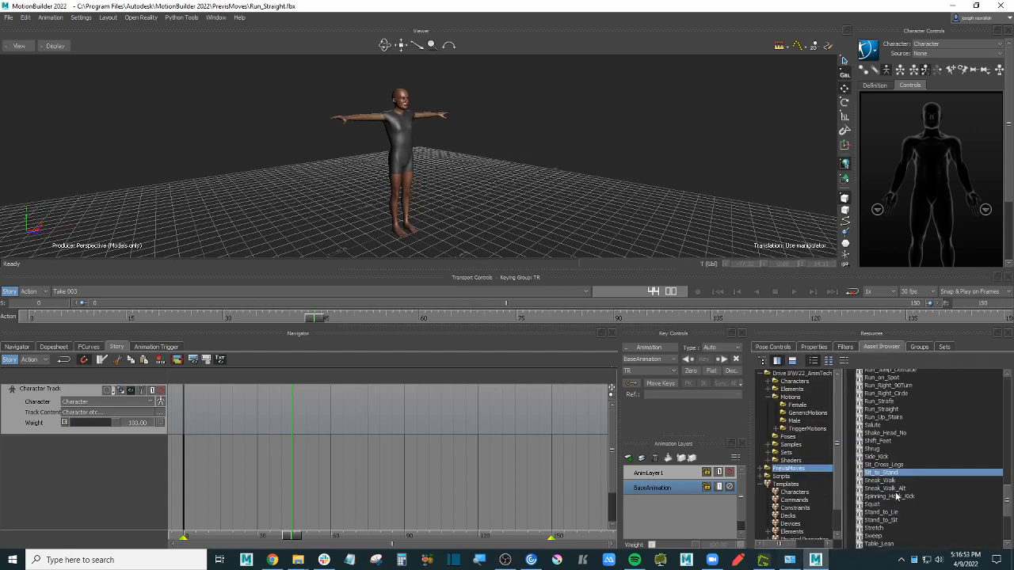
pyautogui.scroll(-2, 921, 495)
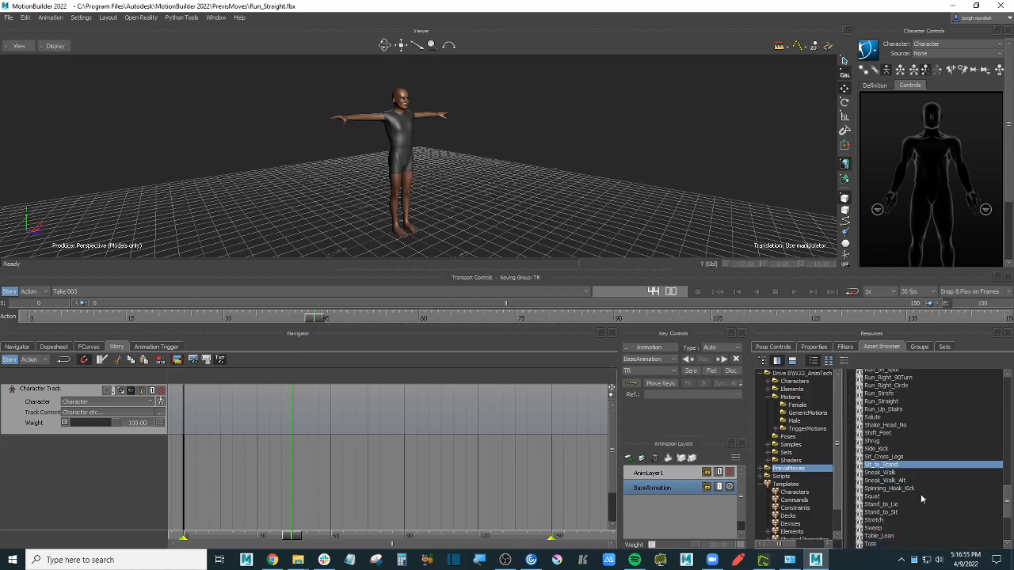
pyautogui.scroll(2, 921, 495)
pyautogui.scroll(7, 921, 498)
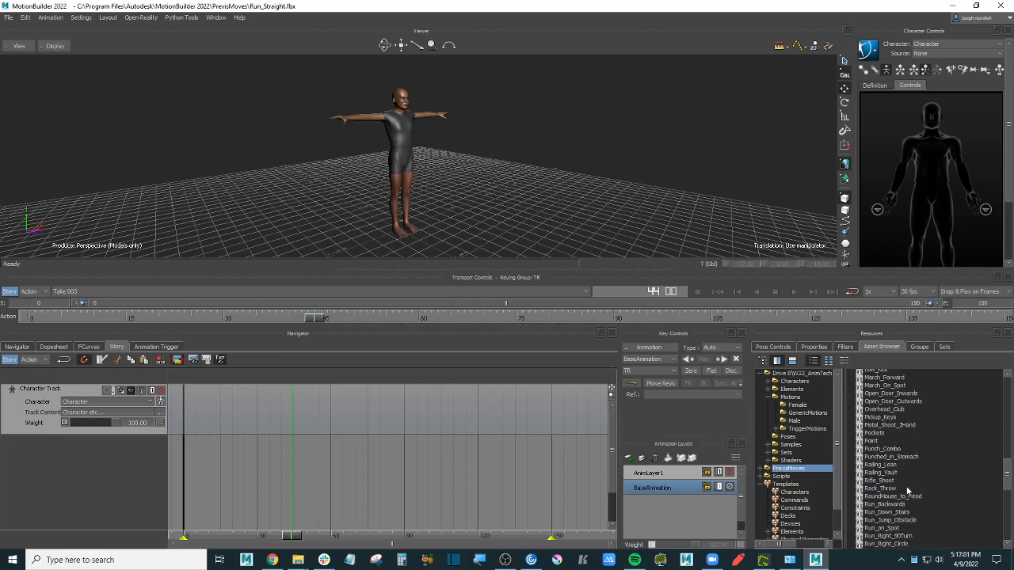
pyautogui.scroll(5, 907, 491)
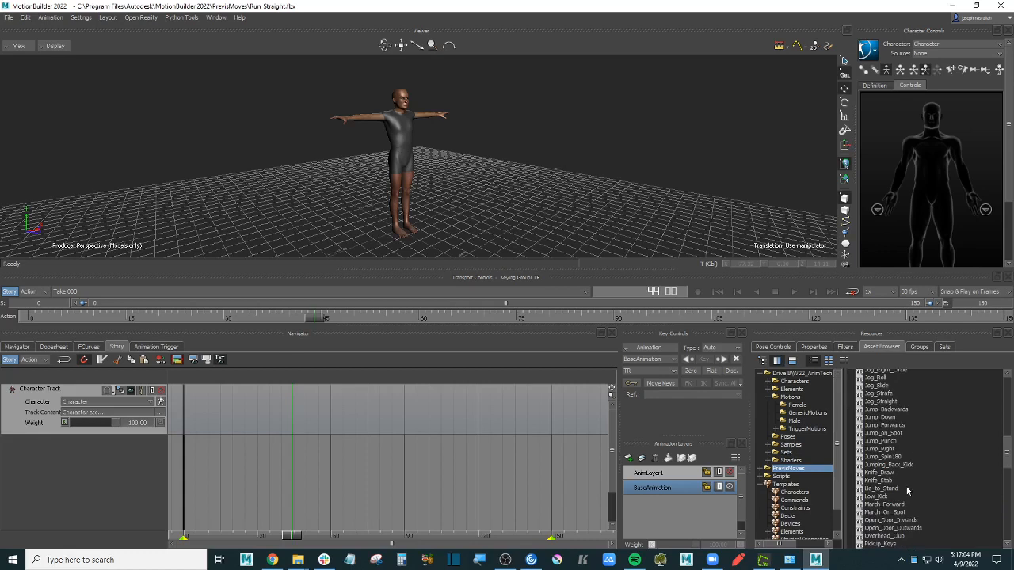
pyautogui.click(904, 426)
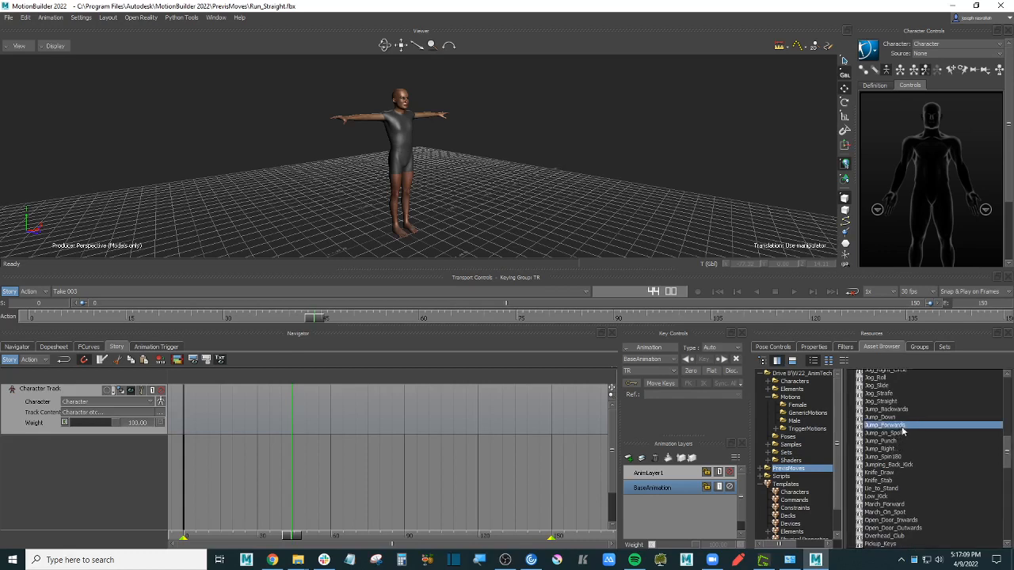
pyautogui.moveTo(905, 431); pyautogui.dragTo(233, 402)
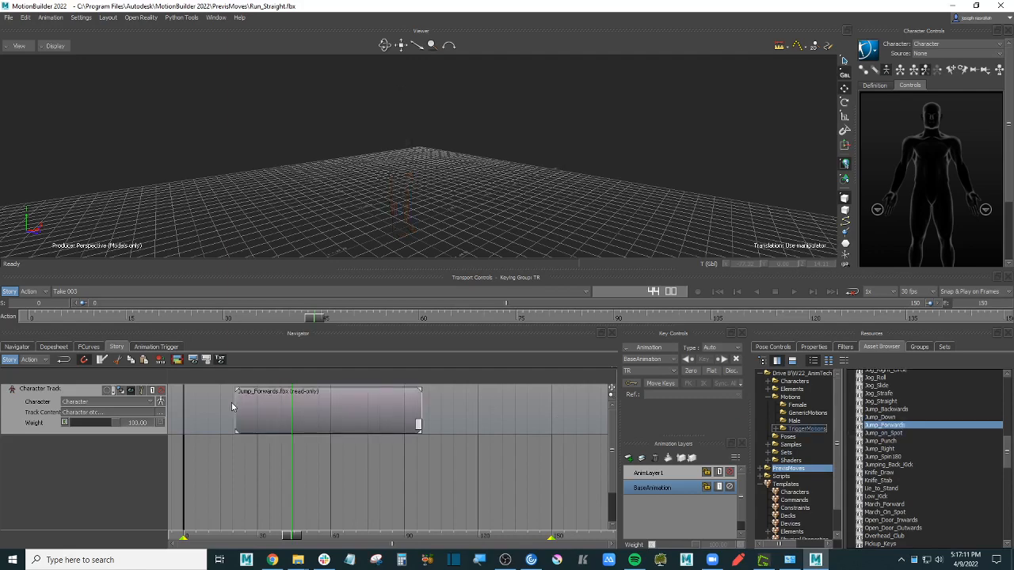
pyautogui.moveTo(315, 410); pyautogui.dragTo(282, 419)
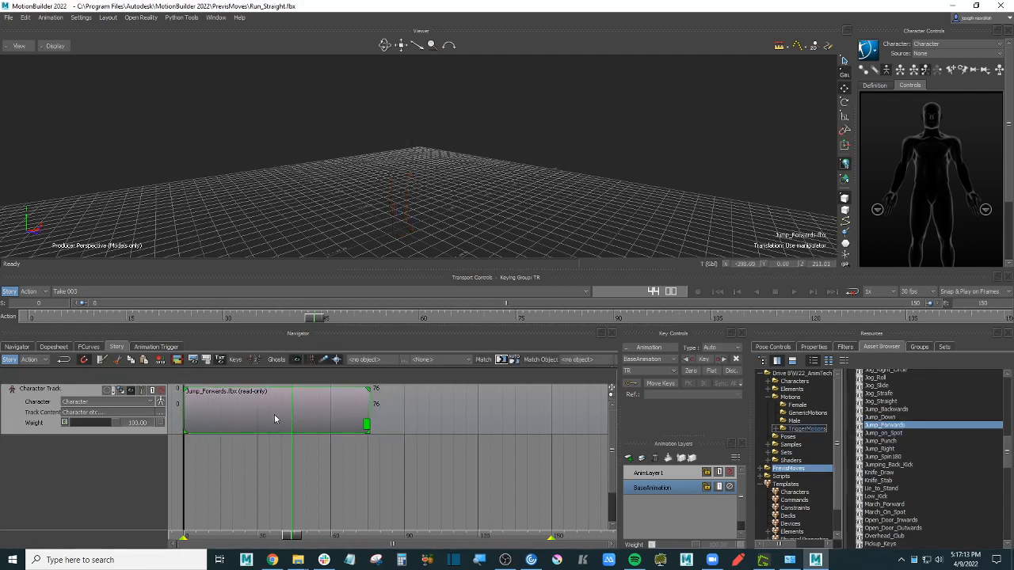
# Step: Move the Jump_Forwards clip's global position to X 0 and Z 48, with the playhead at the clip's start
pyautogui.press('a')
pyautogui.scroll(2, 483, 209)
pyautogui.keyDown('ctrl'); pyautogui.keyDown('shift'); pyautogui.moveTo(495, 220); pyautogui.dragTo(503, 212); pyautogui.keyUp('shift'); pyautogui.keyUp('ctrl')
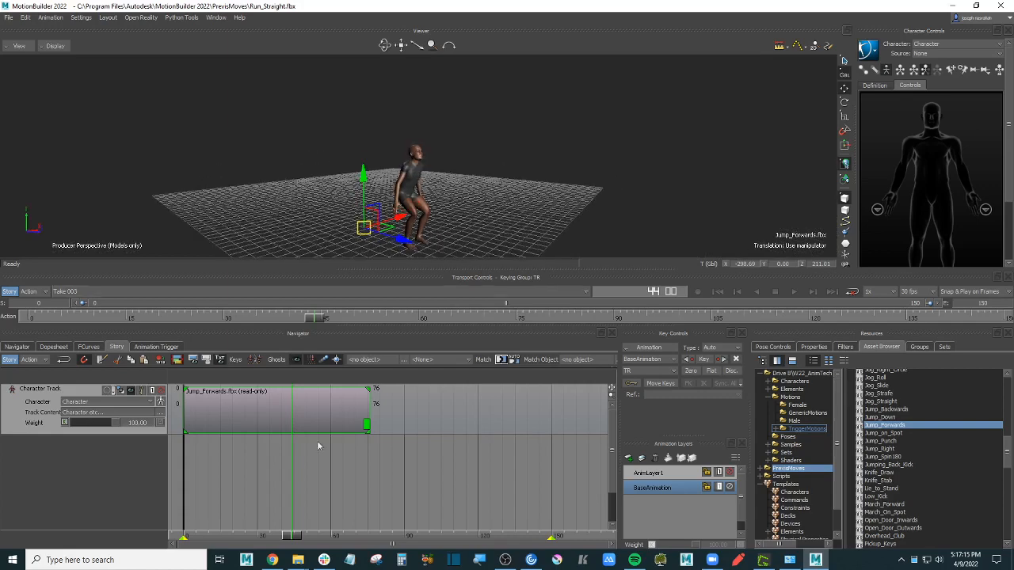
pyautogui.moveTo(293, 531); pyautogui.dragTo(184, 523)
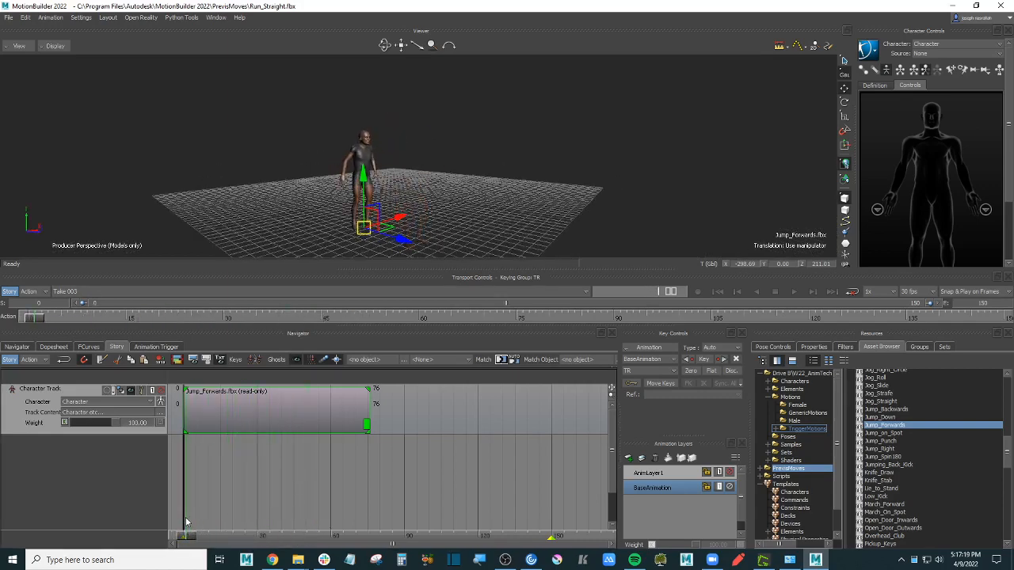
pyautogui.keyDown('ctrl'); pyautogui.keyDown('shift'); pyautogui.moveTo(498, 171); pyautogui.dragTo(527, 209); pyautogui.keyUp('shift'); pyautogui.keyUp('ctrl')
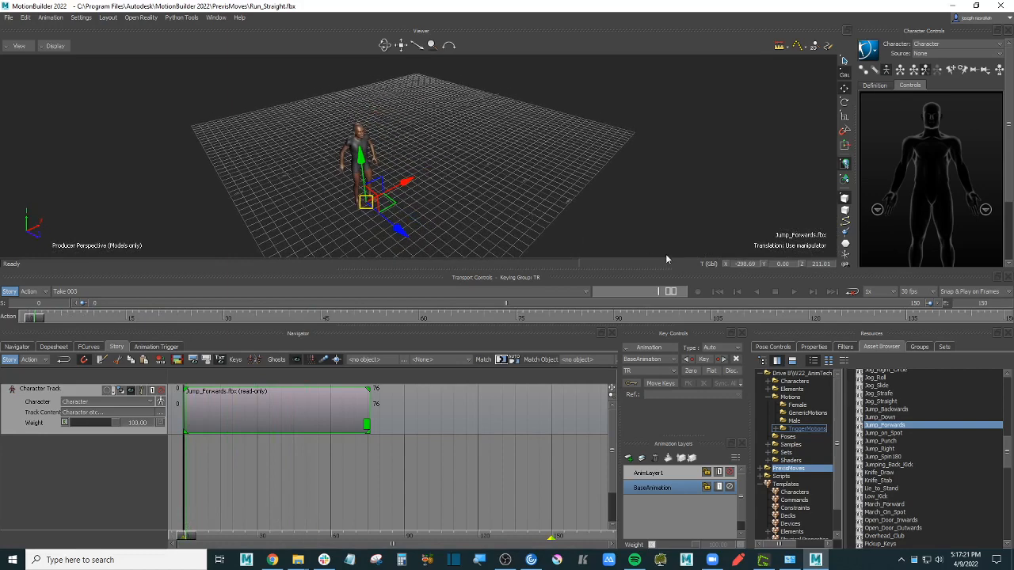
pyautogui.click(276, 482)
pyautogui.click(280, 395)
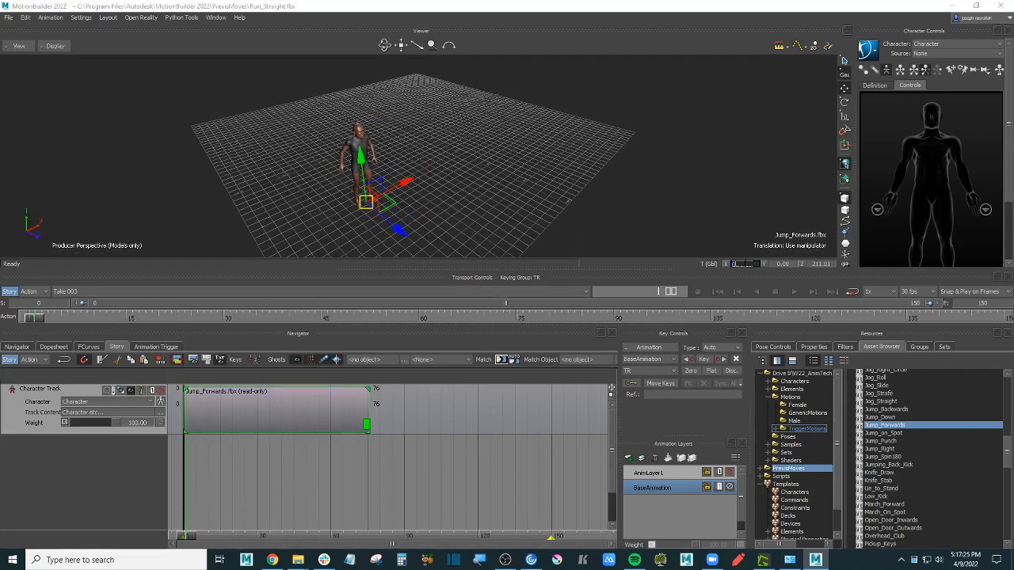
pyautogui.press('Return')
pyautogui.press('Tab')
pyautogui.press('Tab')
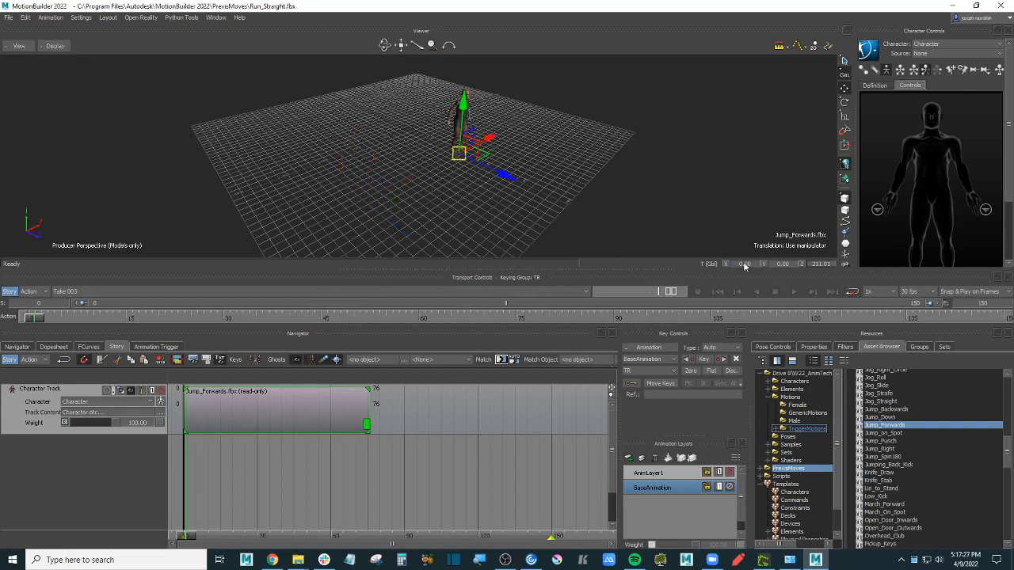
pyautogui.write('48')
pyautogui.press('Return')
# Step: Scrub through the Jump_Forwards motion to frame 32 and examine the jump from the side
pyautogui.keyDown('ctrl'); pyautogui.keyDown('shift'); pyautogui.moveTo(515, 203); pyautogui.dragTo(554, 190); pyautogui.keyUp('shift'); pyautogui.keyUp('ctrl')
pyautogui.moveTo(583, 270); pyautogui.dragTo(571, 311)
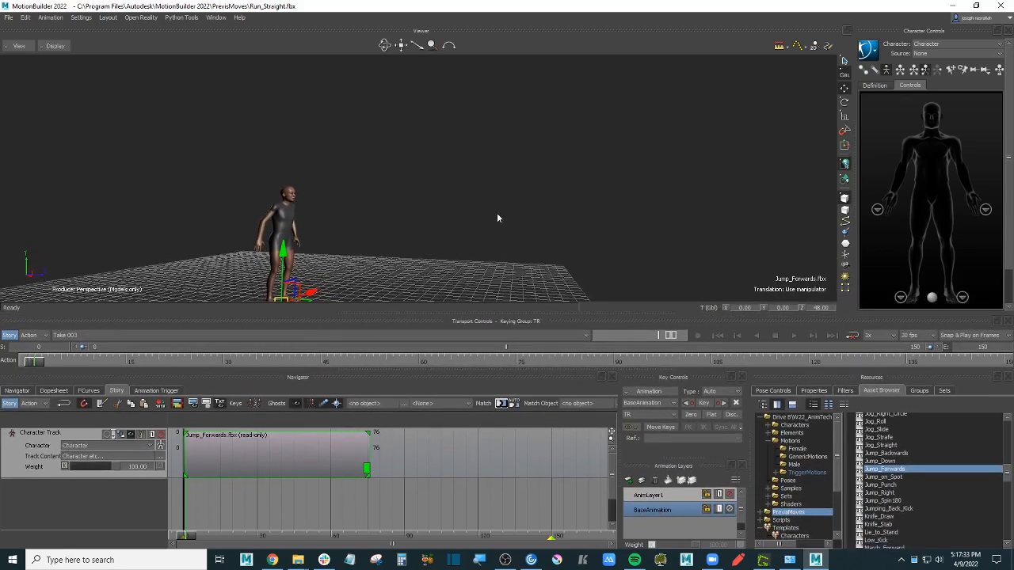
pyautogui.keyDown('ctrl'); pyautogui.keyDown('shift'); pyautogui.moveTo(497, 212); pyautogui.dragTo(569, 238); pyautogui.keyUp('shift'); pyautogui.keyUp('ctrl')
pyautogui.click(537, 190)
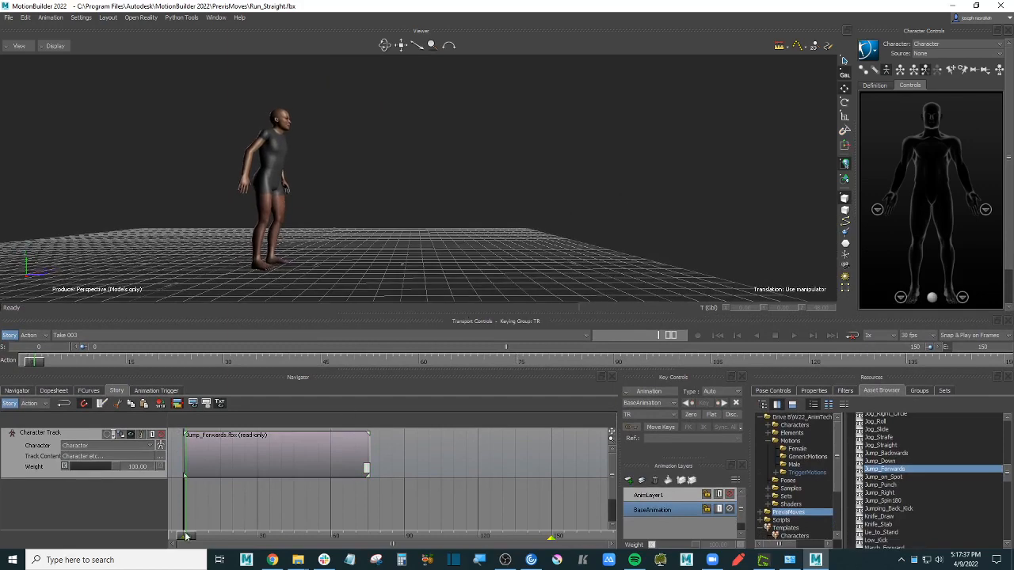
pyautogui.moveTo(189, 536); pyautogui.dragTo(260, 532)
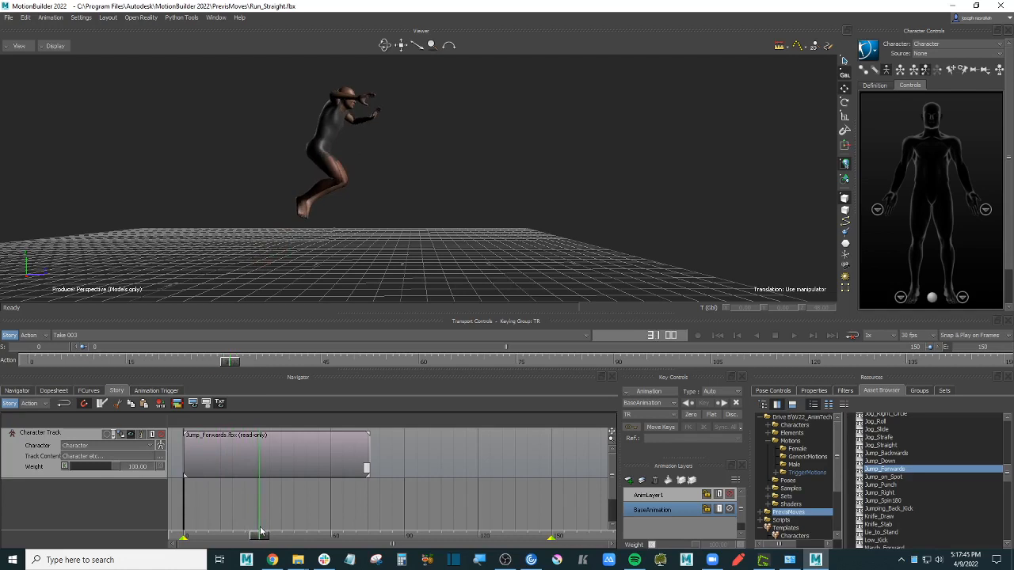
pyautogui.moveTo(260, 533)
pyautogui.mouseDown()
pyautogui.moveTo(248, 532)
pyautogui.moveTo(262, 529)
pyautogui.mouseUp()
pyautogui.keyDown('ctrl'); pyautogui.keyDown('shift'); pyautogui.moveTo(423, 268); pyautogui.dragTo(469, 247); pyautogui.keyUp('shift'); pyautogui.keyUp('ctrl')
pyautogui.keyDown('ctrl'); pyautogui.moveTo(645, 136); pyautogui.dragTo(513, 234); pyautogui.keyUp('ctrl')
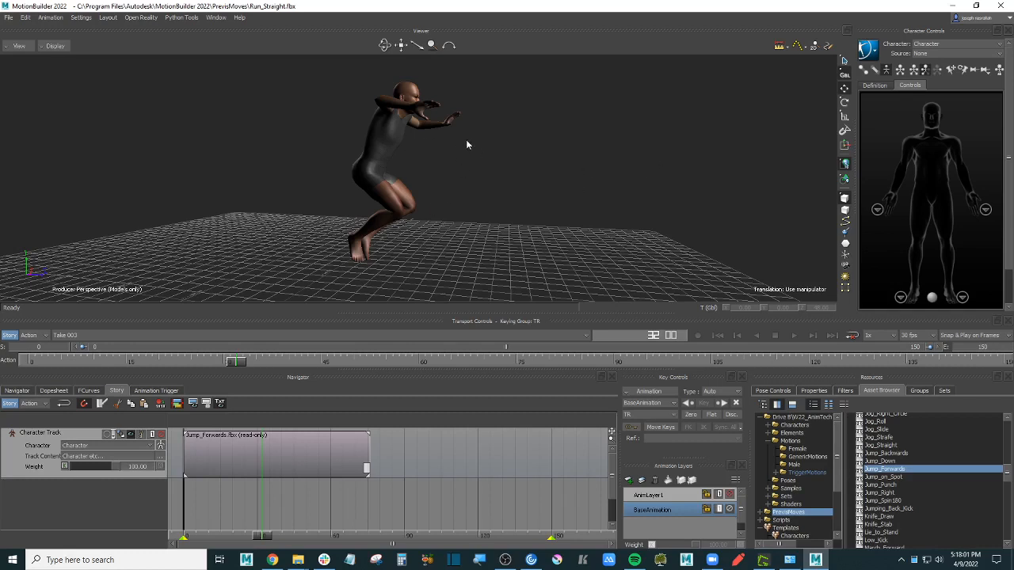
# Step: Create an FK/IK control rig as the character's source and move the playhead to frame 33
pyautogui.click(947, 54)
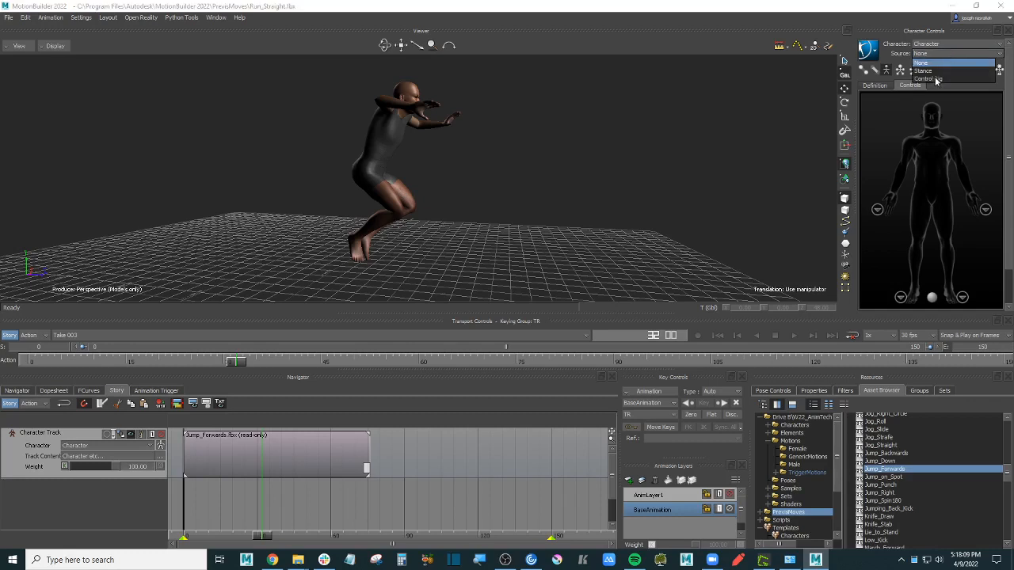
pyautogui.click(935, 79)
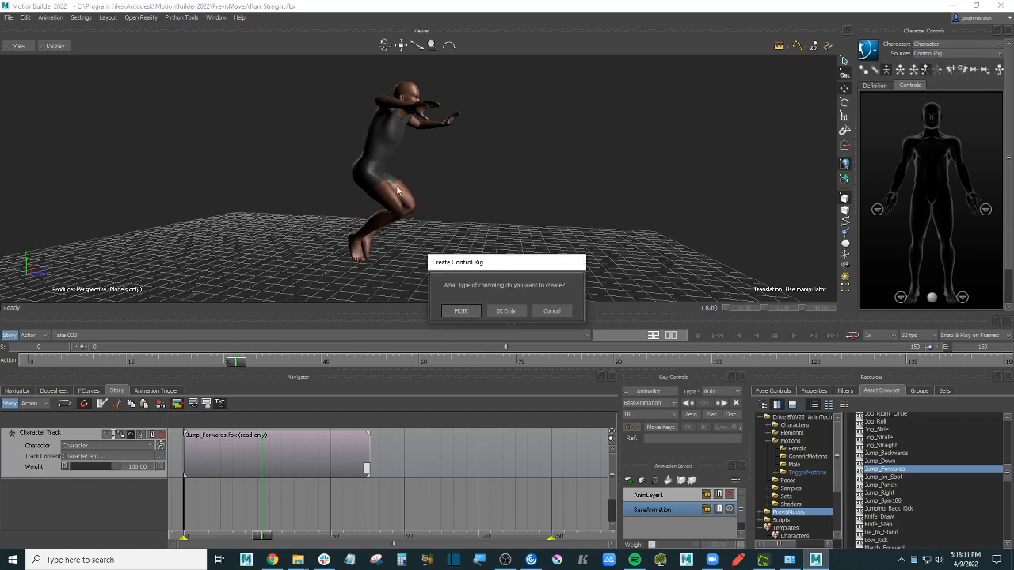
pyautogui.click(463, 311)
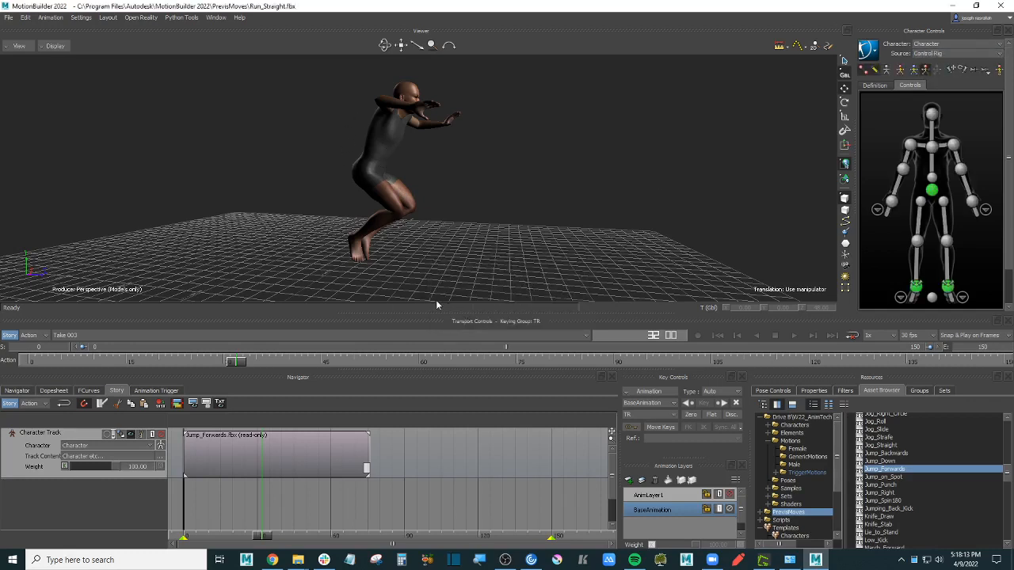
pyautogui.moveTo(265, 539)
pyautogui.mouseDown()
pyautogui.moveTo(238, 536)
pyautogui.moveTo(266, 529)
pyautogui.mouseUp()
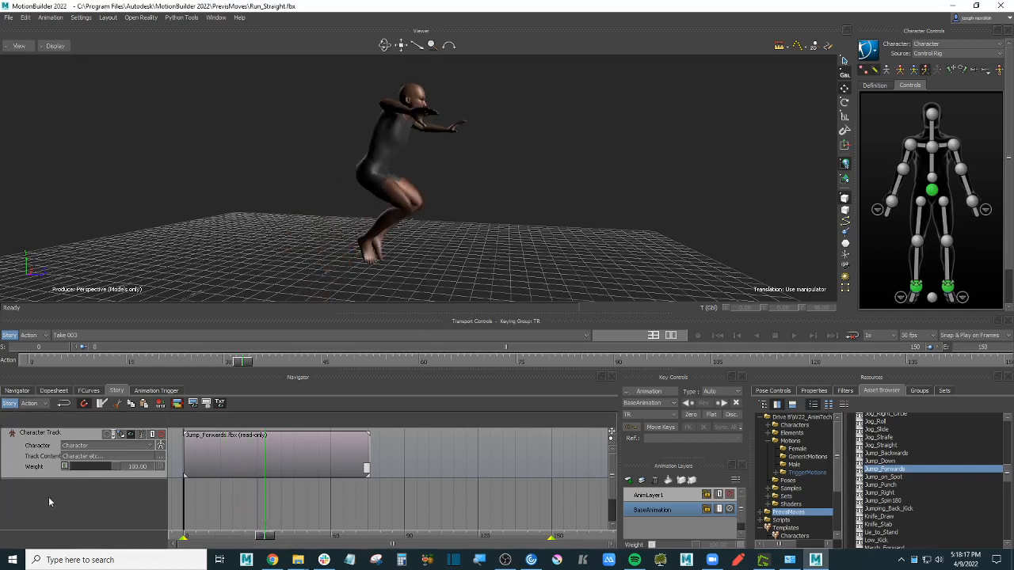
# Step: Fit the timeline's start and end to the Jump_Forwards clip, frames 0 to 76
pyautogui.click(35, 438)
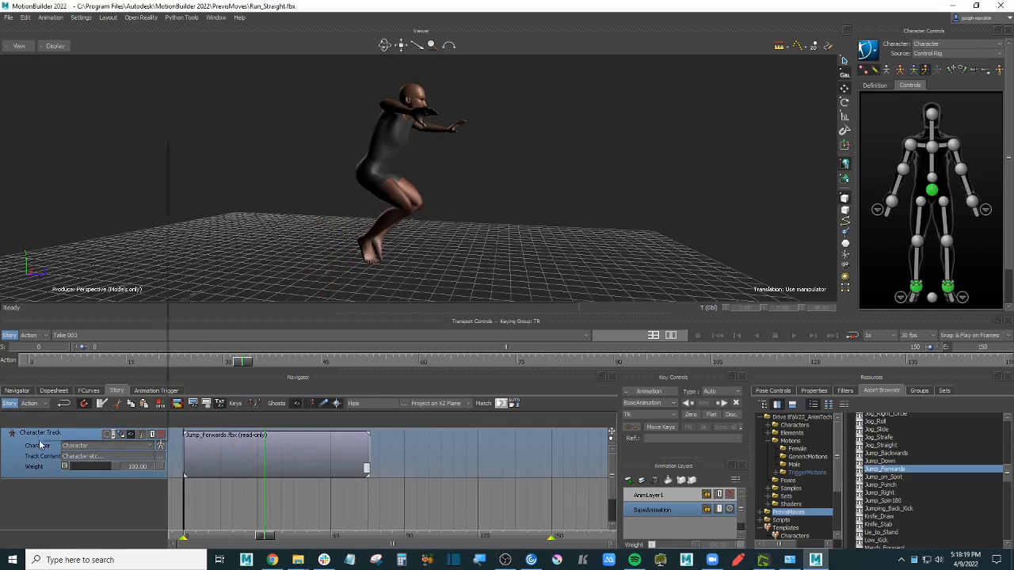
pyautogui.rightClick(39, 444)
pyautogui.click(20, 458)
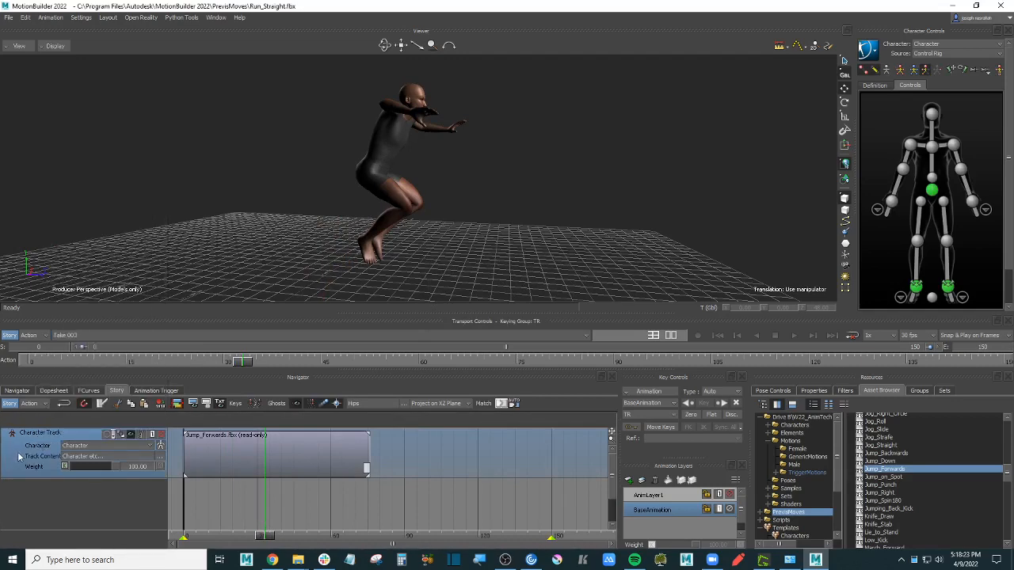
pyautogui.rightClick(309, 445)
pyautogui.click(341, 354)
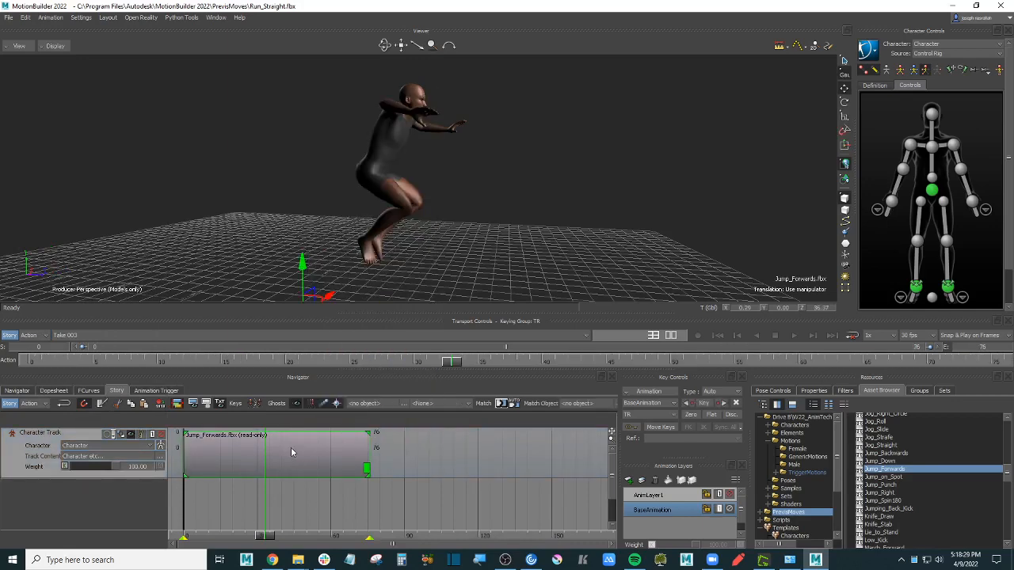
# Step: Insert a Character Additive subtrack under the character track
pyautogui.click(34, 443)
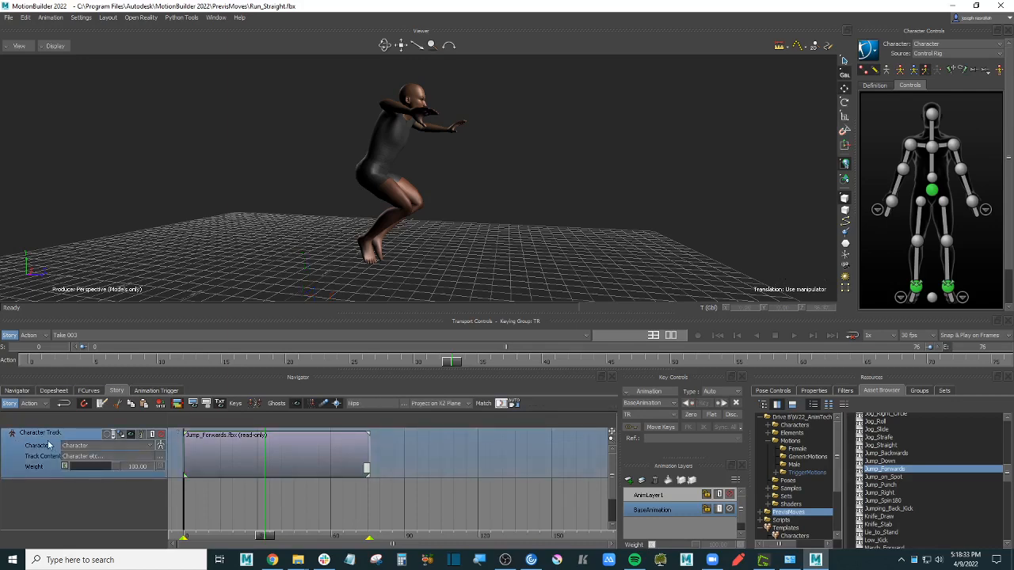
pyautogui.rightClick(41, 441)
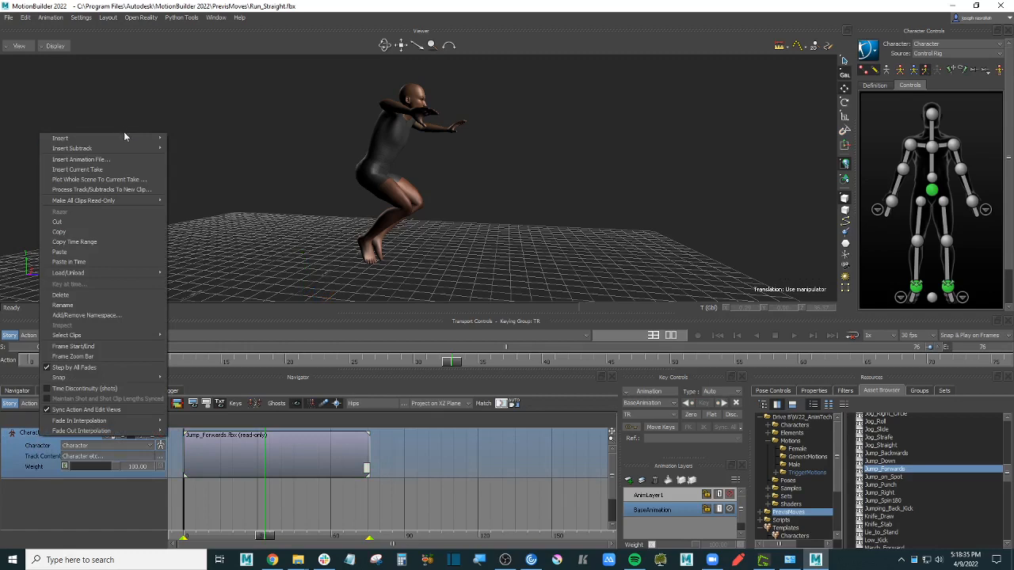
pyautogui.moveTo(128, 139)
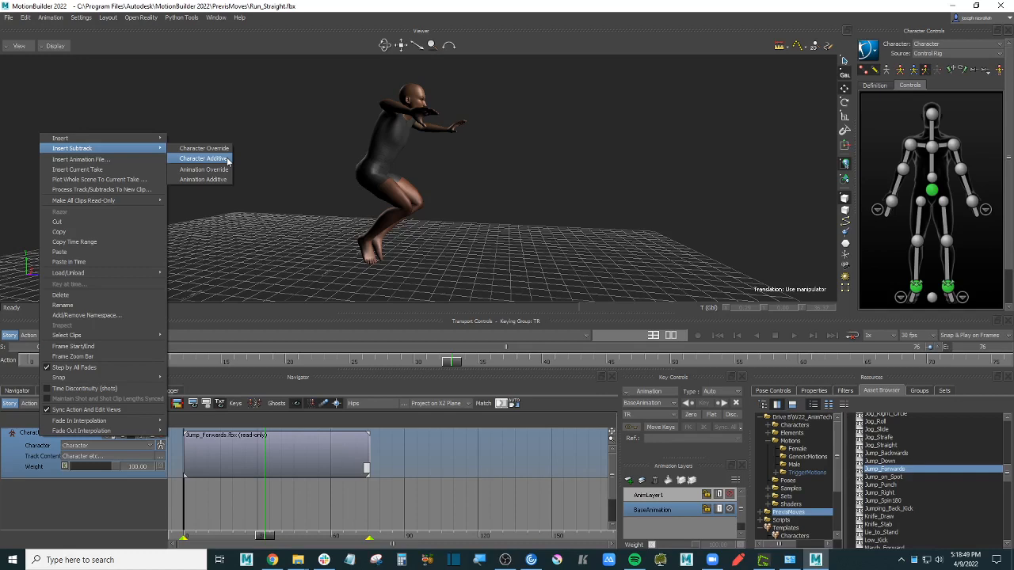
pyautogui.click(227, 159)
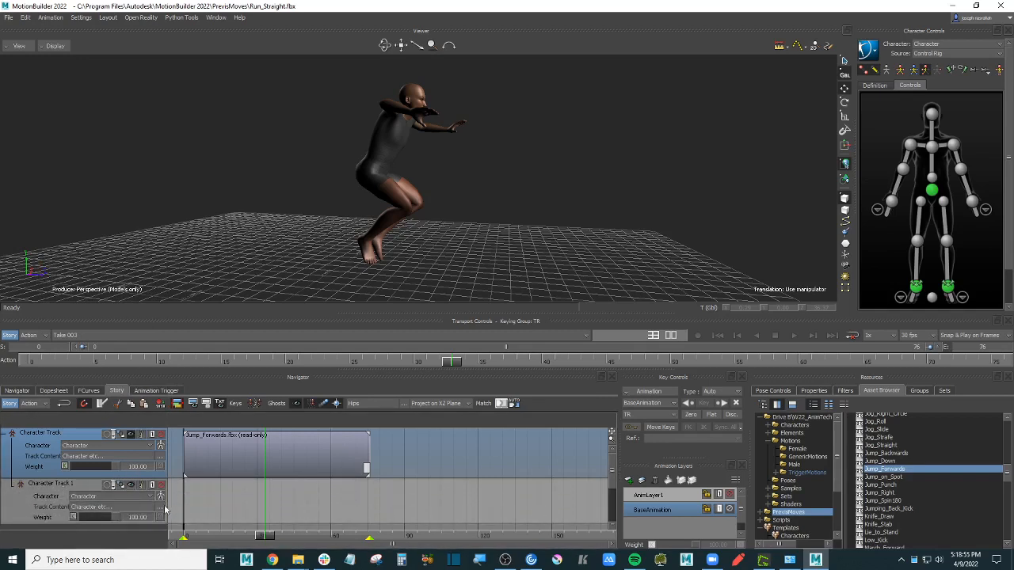
# Step: Widen the Story track list and select the additive subtrack with the whole Jump_Forwards clip framed
pyautogui.moveTo(168, 507); pyautogui.dragTo(181, 505)
pyautogui.click(293, 503)
pyautogui.press('a')
pyautogui.scroll(-3, 276, 513)
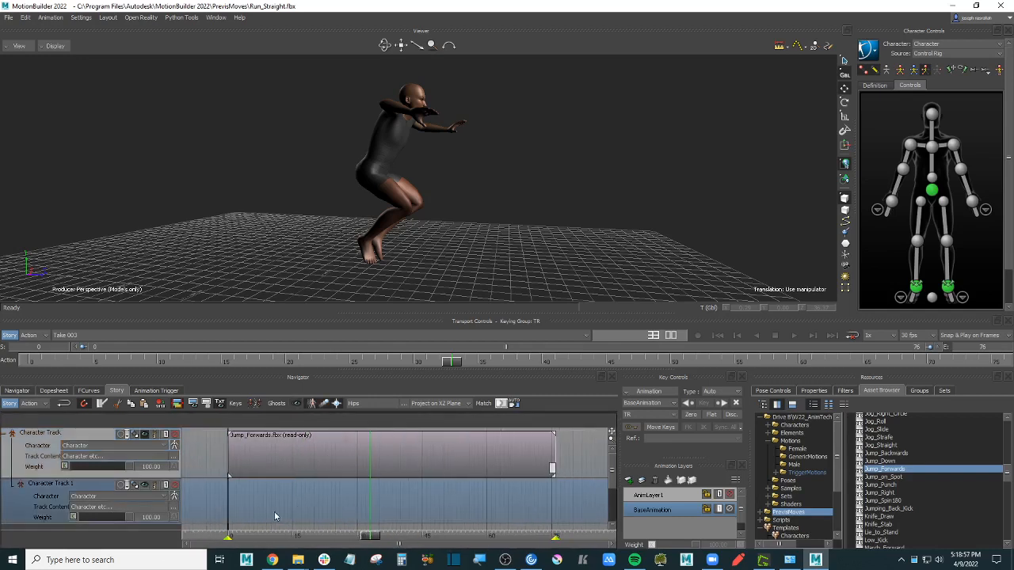
pyautogui.click(7, 437)
pyautogui.click(6, 435)
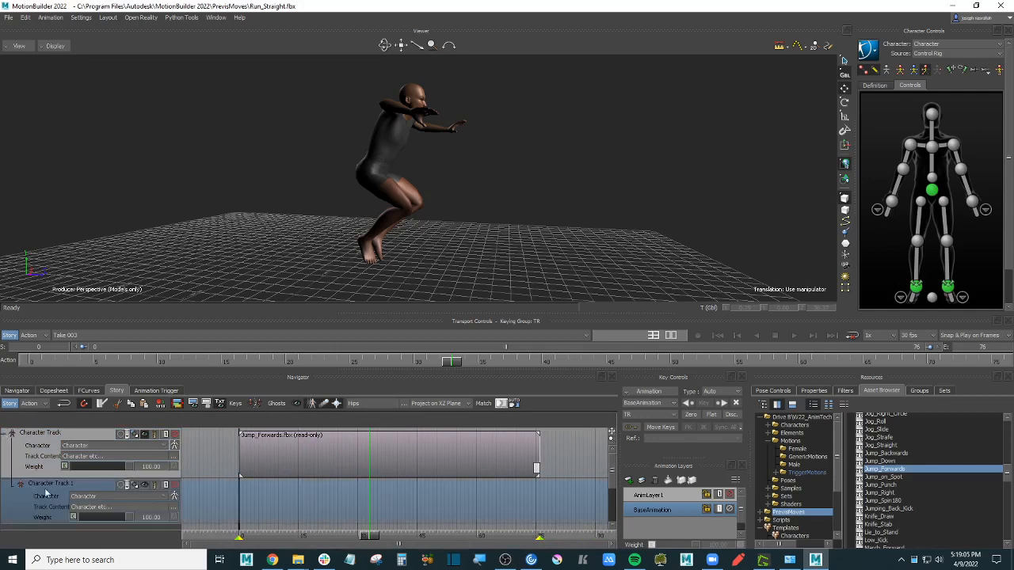
pyautogui.click(38, 450)
pyautogui.click(43, 496)
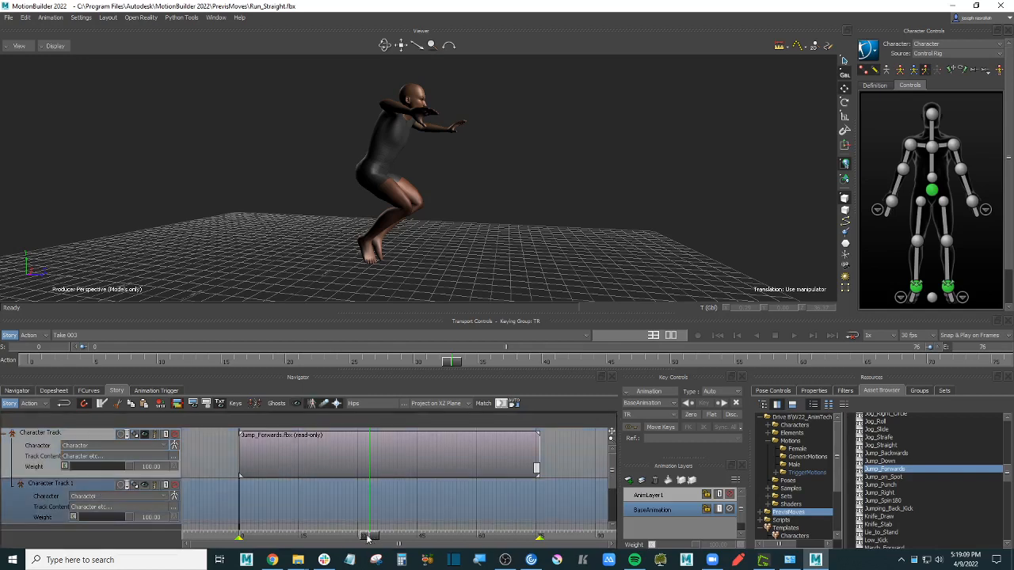
# Step: Select the control rig's hips effector at frame 33 and set the keying mode to Full Body
pyautogui.moveTo(371, 535)
pyautogui.mouseDown()
pyautogui.moveTo(295, 537)
pyautogui.moveTo(368, 529)
pyautogui.mouseUp()
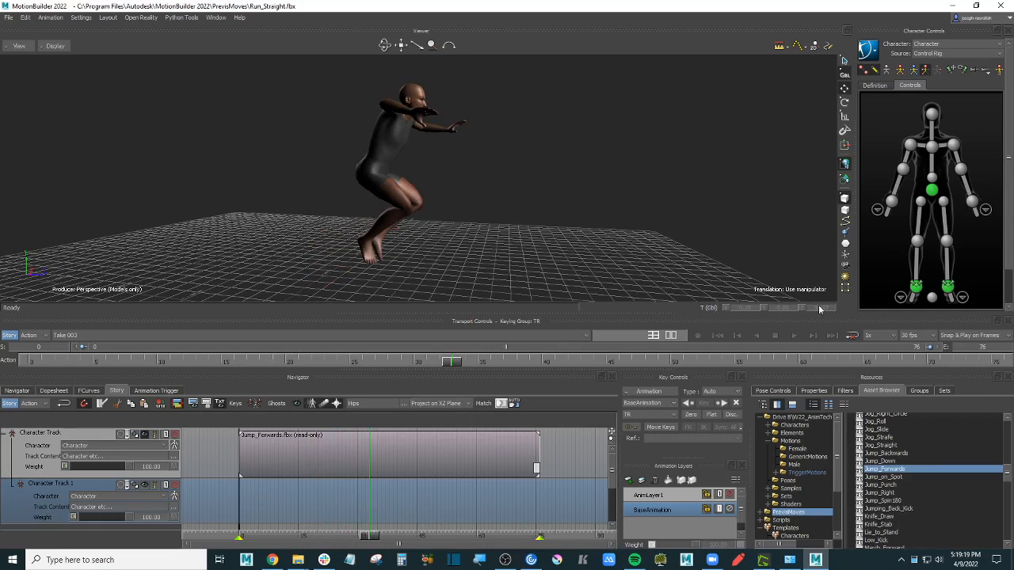
pyautogui.click(931, 190)
pyautogui.keyDown('ctrl'); pyautogui.keyDown('shift'); pyautogui.moveTo(556, 181); pyautogui.dragTo(537, 207); pyautogui.keyUp('shift'); pyautogui.keyUp('ctrl')
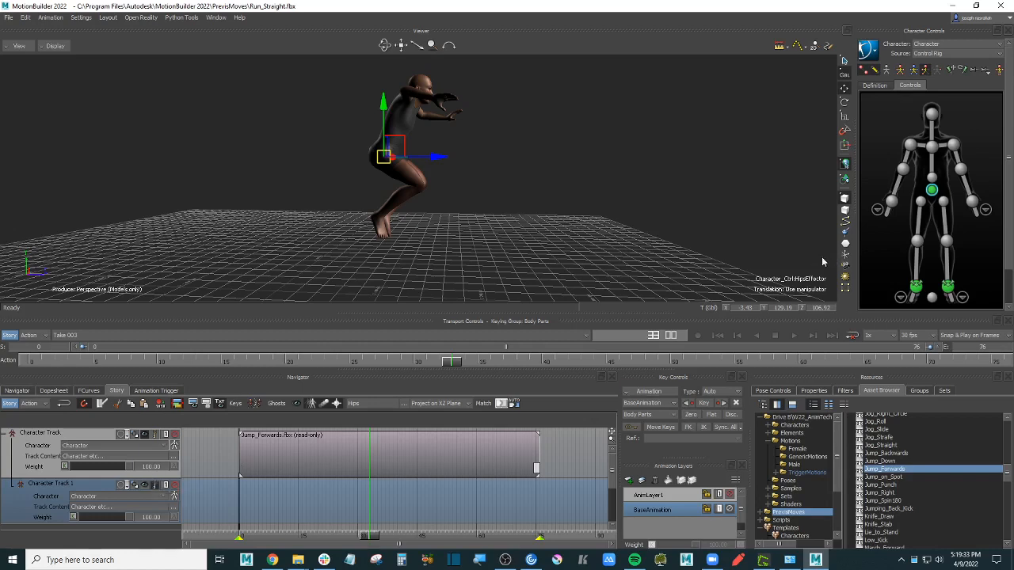
pyautogui.click(913, 70)
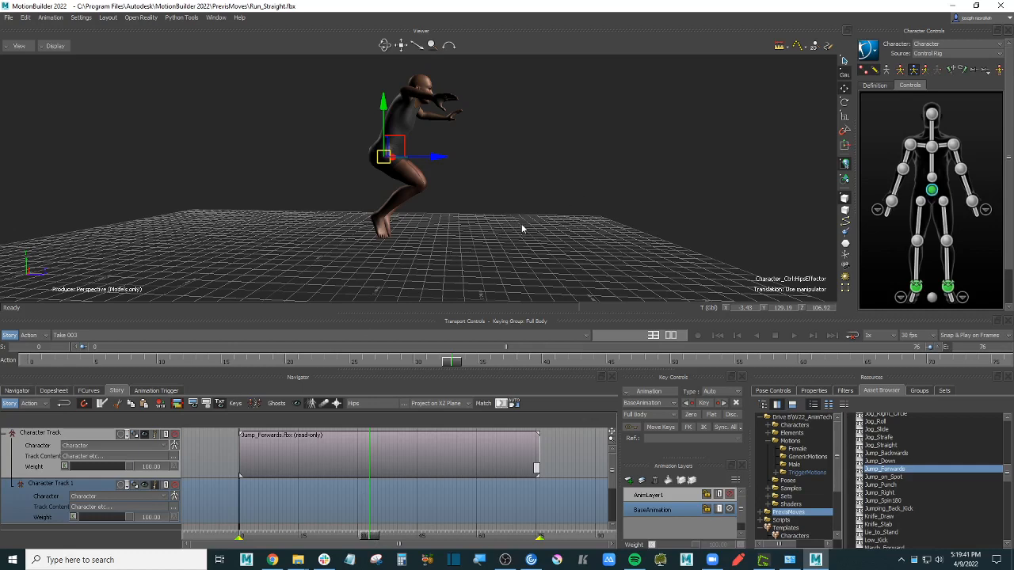
# Step: Key the full body at frames 33, 25 and 41 on the additive subtrack, with its clip spanning frames 25 to 42
pyautogui.press('k')
pyautogui.moveTo(369, 538)
pyautogui.mouseDown()
pyautogui.moveTo(356, 537)
pyautogui.moveTo(368, 535)
pyautogui.mouseUp()
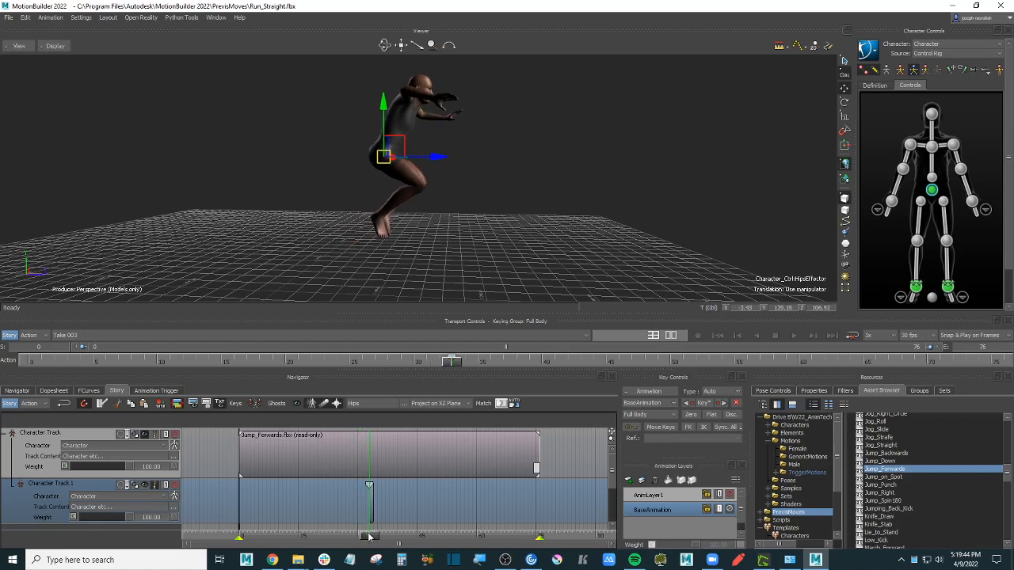
pyautogui.click(371, 485)
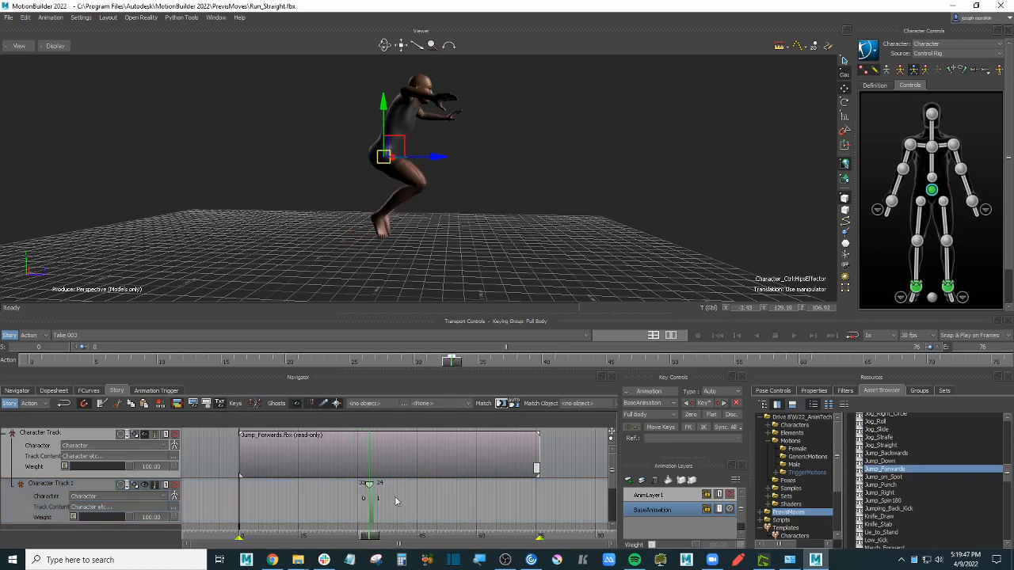
pyautogui.moveTo(374, 501); pyautogui.dragTo(335, 541)
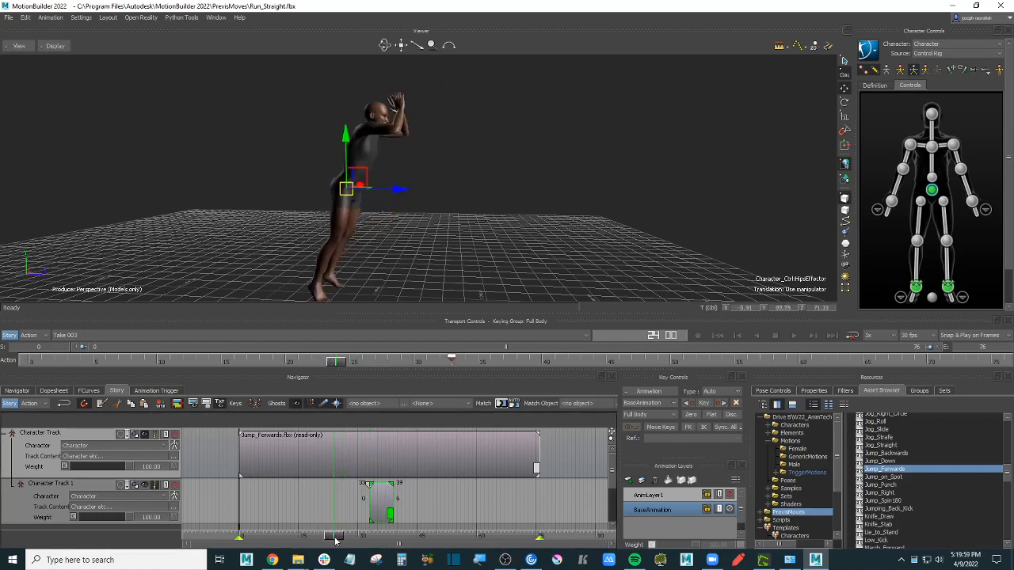
pyautogui.click(338, 537)
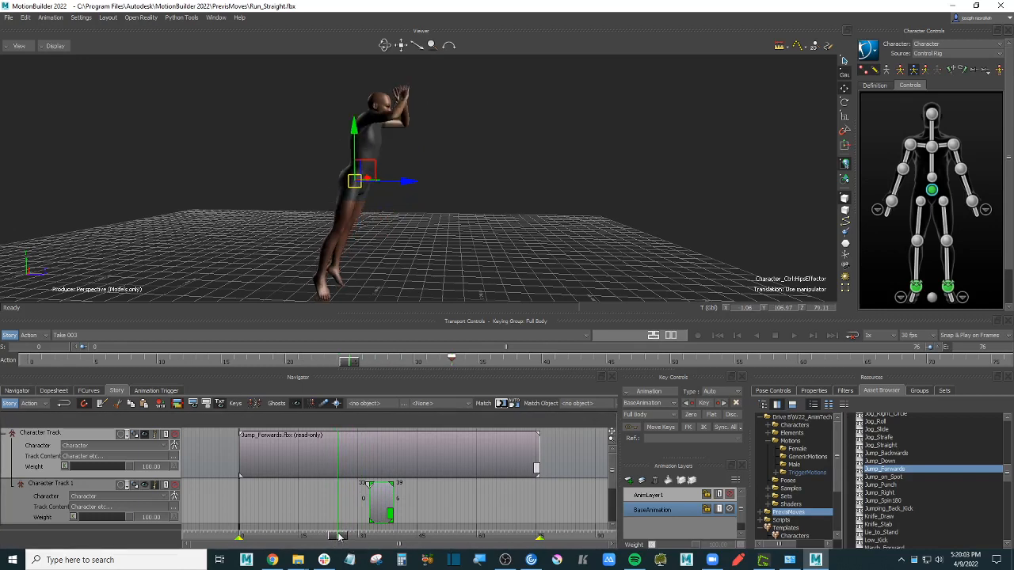
pyautogui.moveTo(339, 536)
pyautogui.mouseDown()
pyautogui.moveTo(346, 521)
pyautogui.moveTo(343, 535)
pyautogui.moveTo(405, 536)
pyautogui.moveTo(341, 537)
pyautogui.moveTo(399, 538)
pyautogui.moveTo(369, 537)
pyautogui.mouseUp()
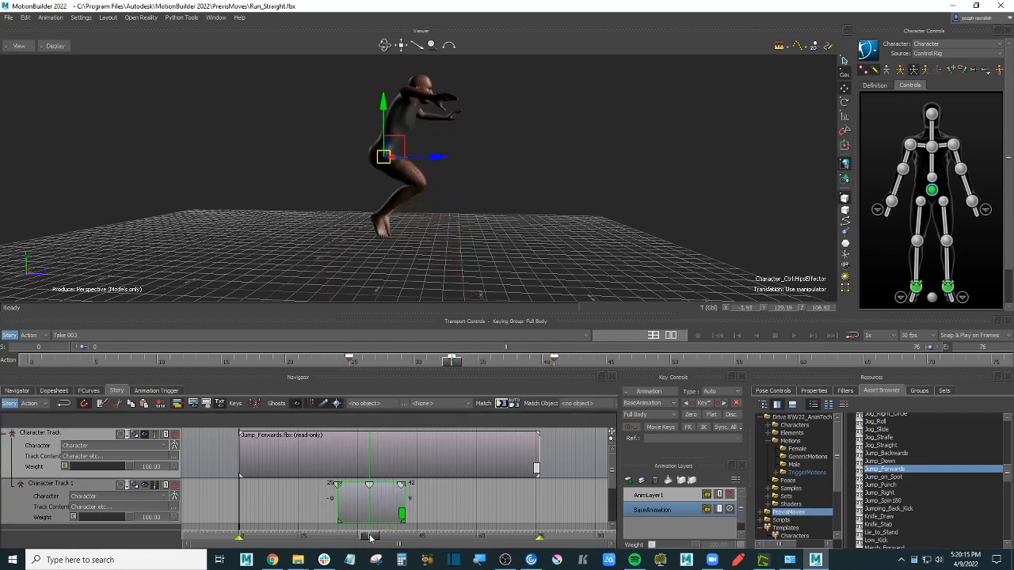
# Step: Release all pins, raise the hips effector to Y 143.47 and move it forward to Z 140.44 at frame 33
pyautogui.scroll(2, 497, 224)
pyautogui.keyDown('ctrl'); pyautogui.keyDown('shift'); pyautogui.moveTo(497, 224); pyautogui.dragTo(471, 237); pyautogui.keyUp('shift'); pyautogui.keyUp('ctrl')
pyautogui.scroll(-2, 478, 218)
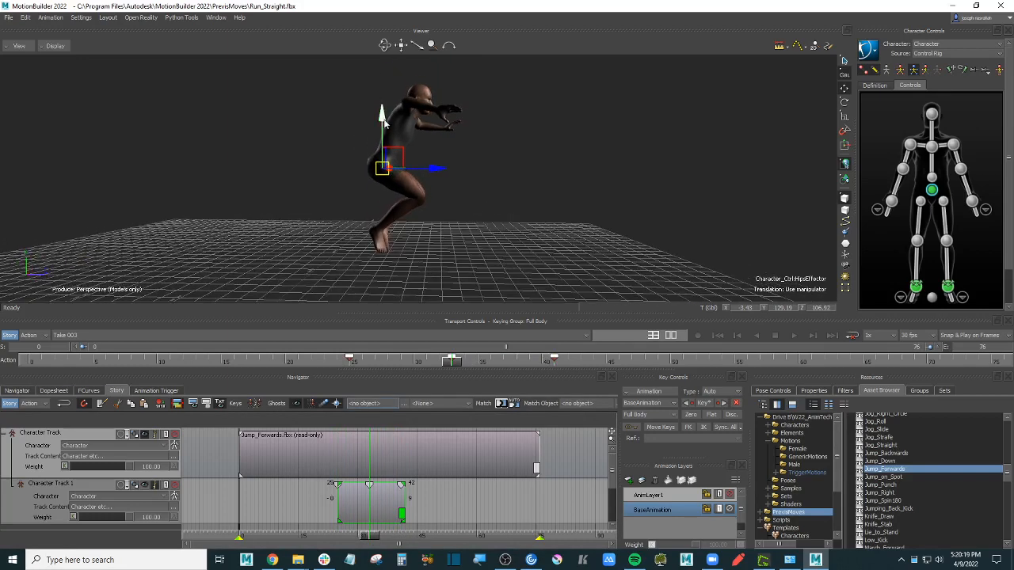
pyautogui.moveTo(384, 121); pyautogui.dragTo(390, 116)
pyautogui.hotkey('ctrl', 'z')
pyautogui.click(974, 69)
pyautogui.moveTo(389, 121); pyautogui.dragTo(390, 104)
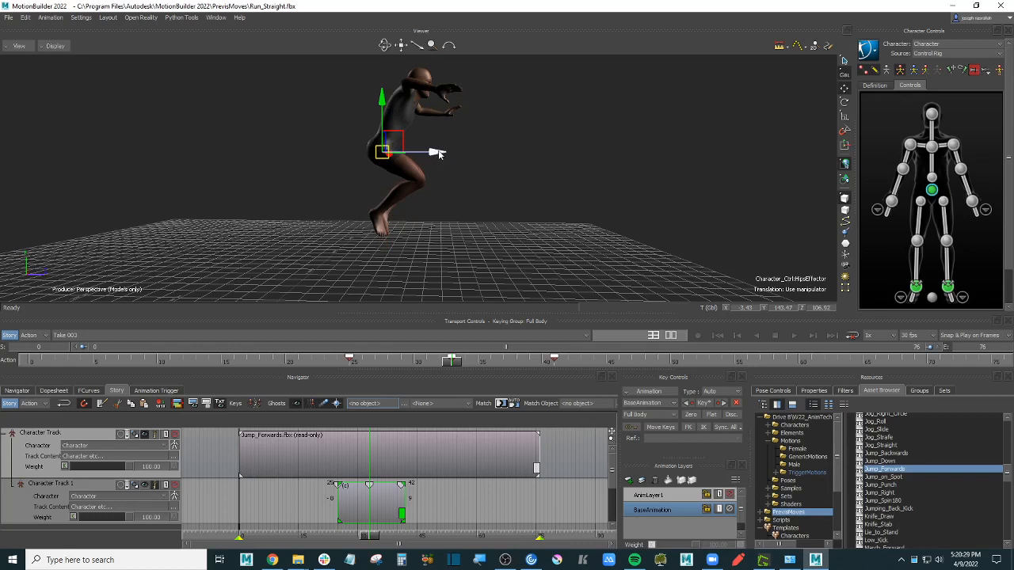
pyautogui.moveTo(438, 153); pyautogui.dragTo(475, 155)
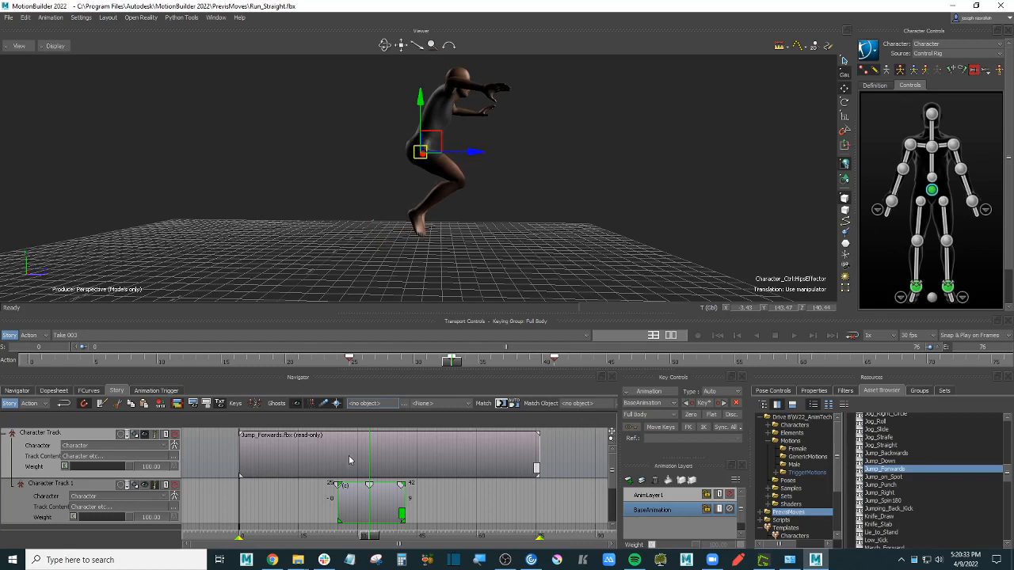
# Step: Compare the frame 33 jump pose with the additive subtrack muted and unmuted
pyautogui.moveTo(374, 539)
pyautogui.mouseDown()
pyautogui.moveTo(333, 538)
pyautogui.moveTo(370, 535)
pyautogui.mouseUp()
pyautogui.click(176, 486)
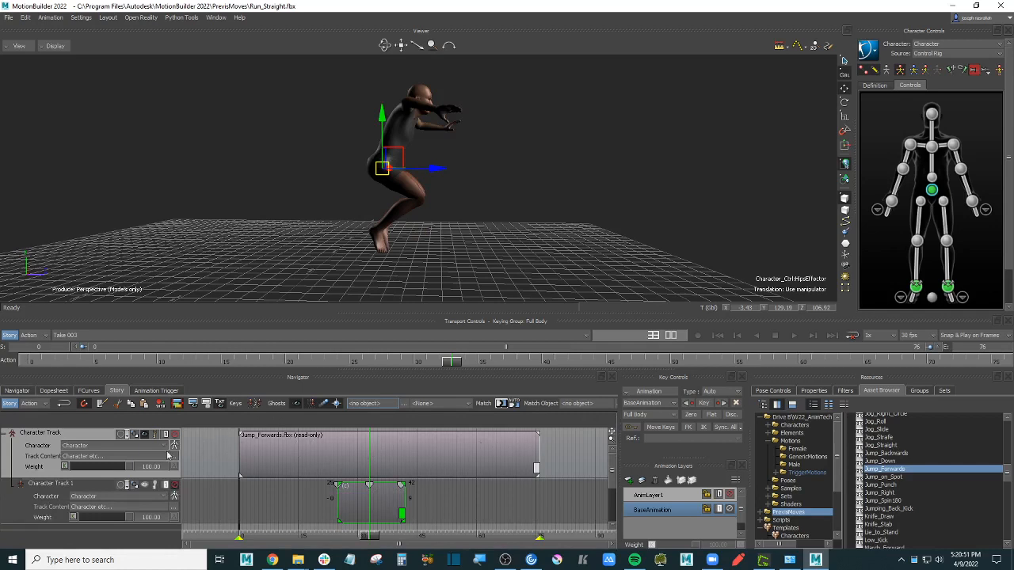
pyautogui.click(176, 486)
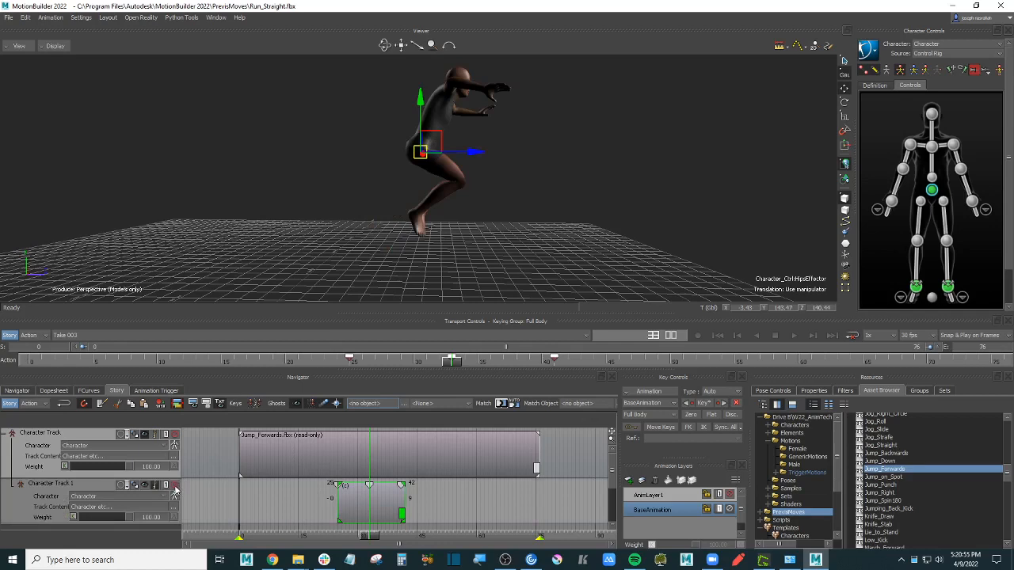
pyautogui.moveTo(368, 536)
pyautogui.mouseDown()
pyautogui.moveTo(355, 537)
pyautogui.moveTo(369, 535)
pyautogui.mouseUp()
# Step: Set the keying mode to Body Part, lift the right ankle up and back, and move the left ankle up and forward
pyautogui.scroll(3, 523, 231)
pyautogui.scroll(-2, 526, 240)
pyautogui.keyDown('ctrl'); pyautogui.keyDown('shift'); pyautogui.moveTo(526, 241); pyautogui.dragTo(521, 236); pyautogui.keyUp('shift'); pyautogui.keyUp('ctrl')
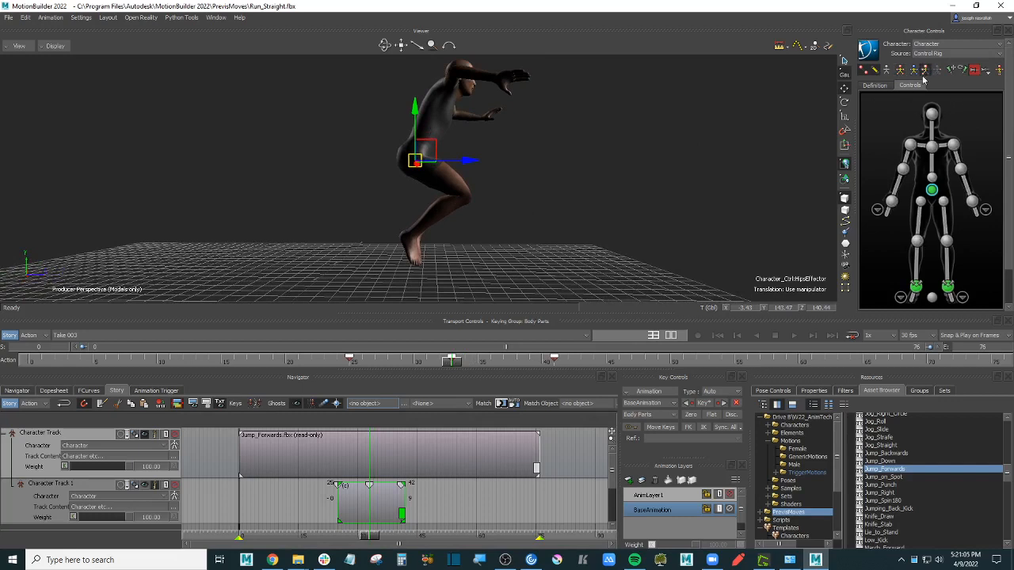
pyautogui.click(916, 287)
pyautogui.moveTo(411, 238); pyautogui.dragTo(410, 199)
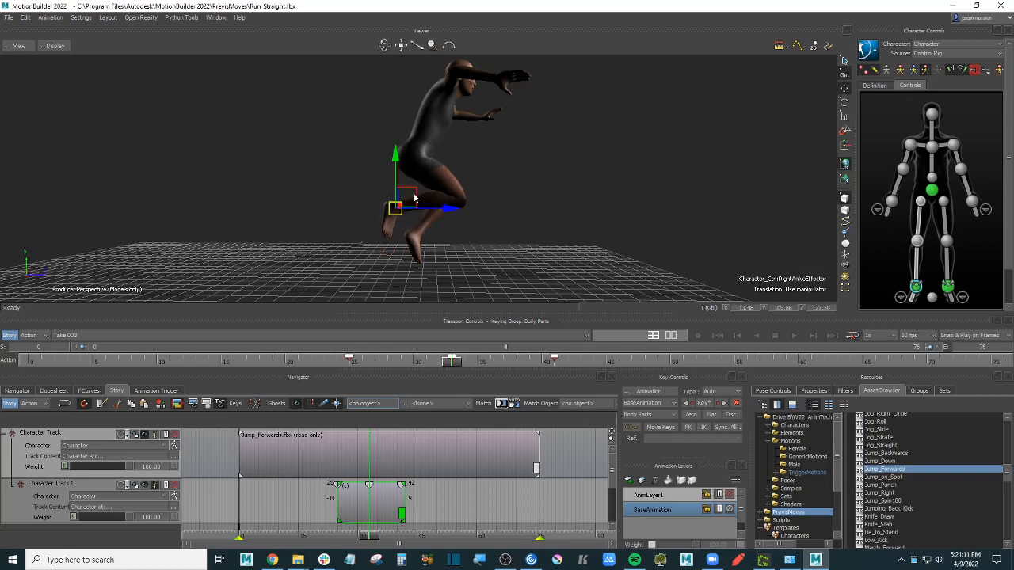
pyautogui.click(947, 286)
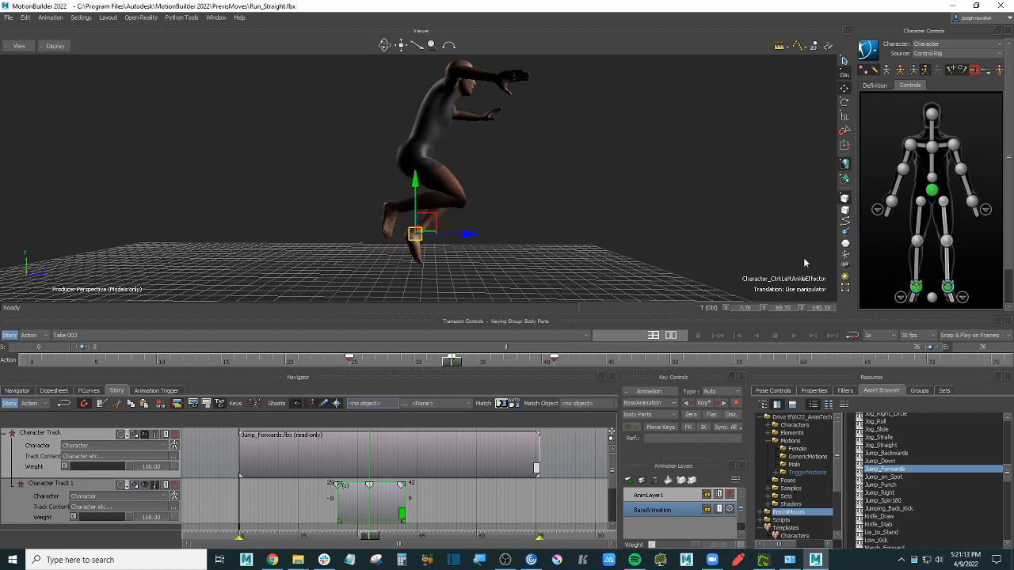
pyautogui.moveTo(427, 224); pyautogui.dragTo(453, 210)
# Step: Move the chest effector forward and down at frame 33 to lean the torso over the knees
pyautogui.click(932, 148)
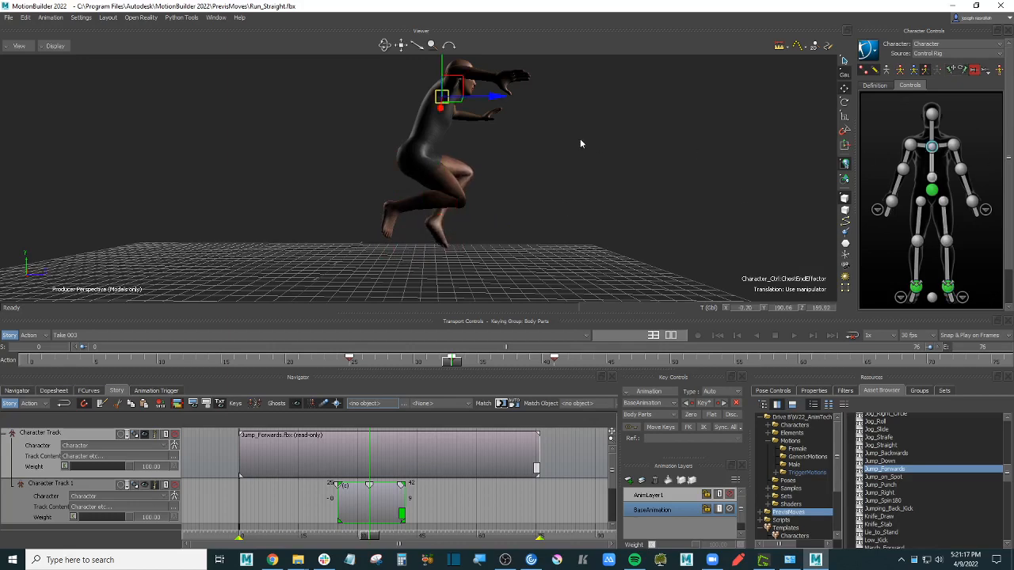
pyautogui.keyDown('ctrl'); pyautogui.keyDown('shift'); pyautogui.moveTo(580, 140); pyautogui.dragTo(560, 170); pyautogui.keyUp('shift'); pyautogui.keyUp('ctrl')
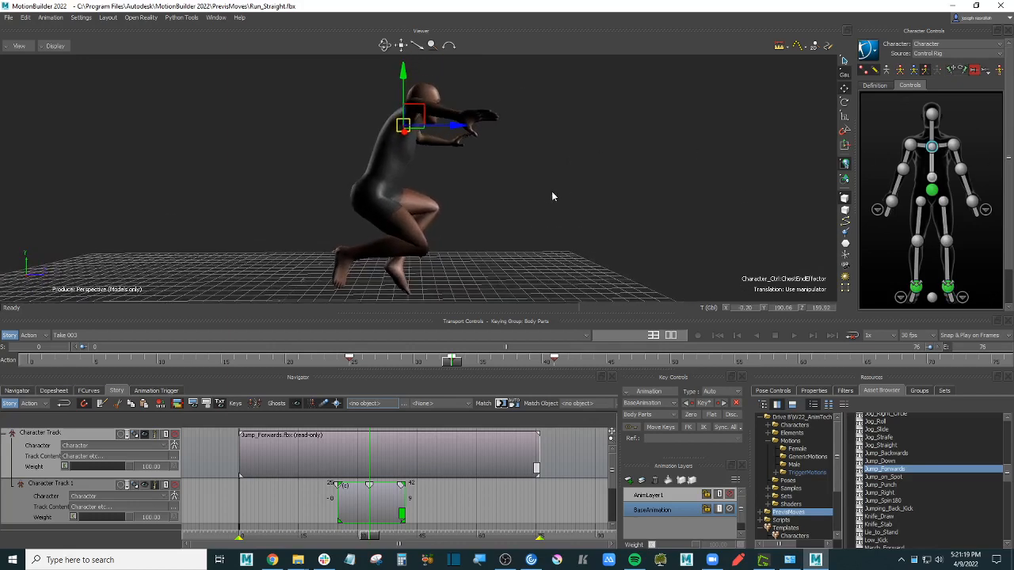
pyautogui.moveTo(422, 113); pyautogui.dragTo(433, 141)
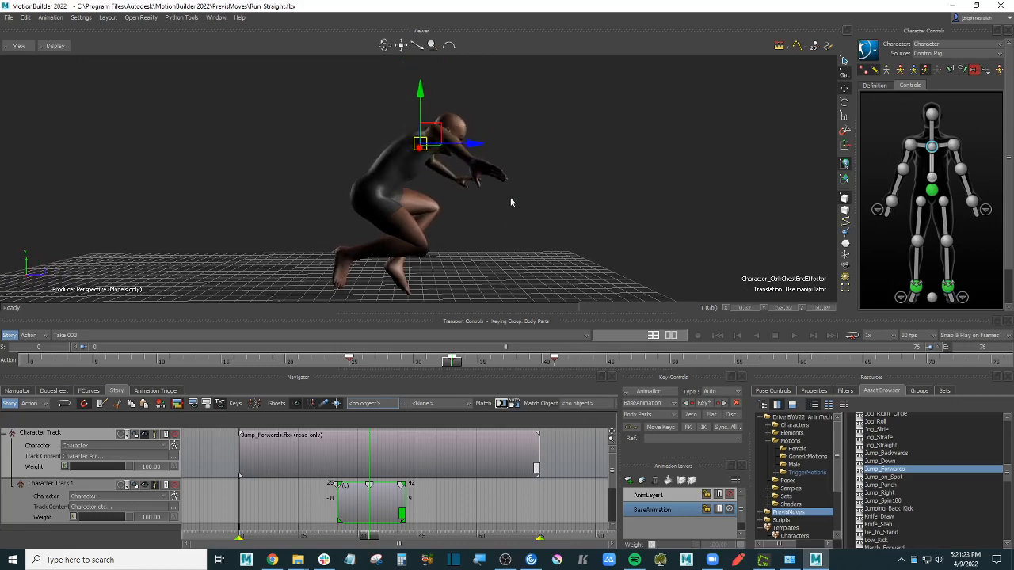
# Step: Select both wrist effectors and move the hands in front of the head at frame 33
pyautogui.keyDown('ctrl'); pyautogui.keyDown('shift'); pyautogui.moveTo(562, 193); pyautogui.dragTo(507, 184); pyautogui.keyUp('shift'); pyautogui.keyUp('ctrl')
pyautogui.click(973, 203)
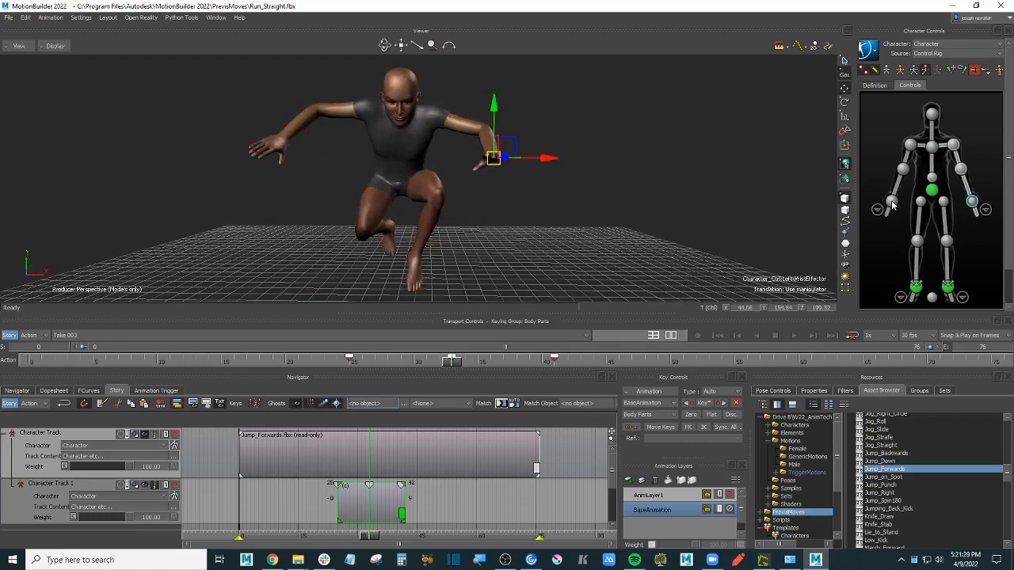
pyautogui.keyDown('shift'); pyautogui.click(891, 202); pyautogui.keyUp('shift')
pyautogui.keyDown('ctrl'); pyautogui.keyDown('shift'); pyautogui.moveTo(385, 141); pyautogui.dragTo(488, 152); pyautogui.keyUp('shift'); pyautogui.keyUp('ctrl')
pyautogui.moveTo(455, 113); pyautogui.dragTo(478, 122)
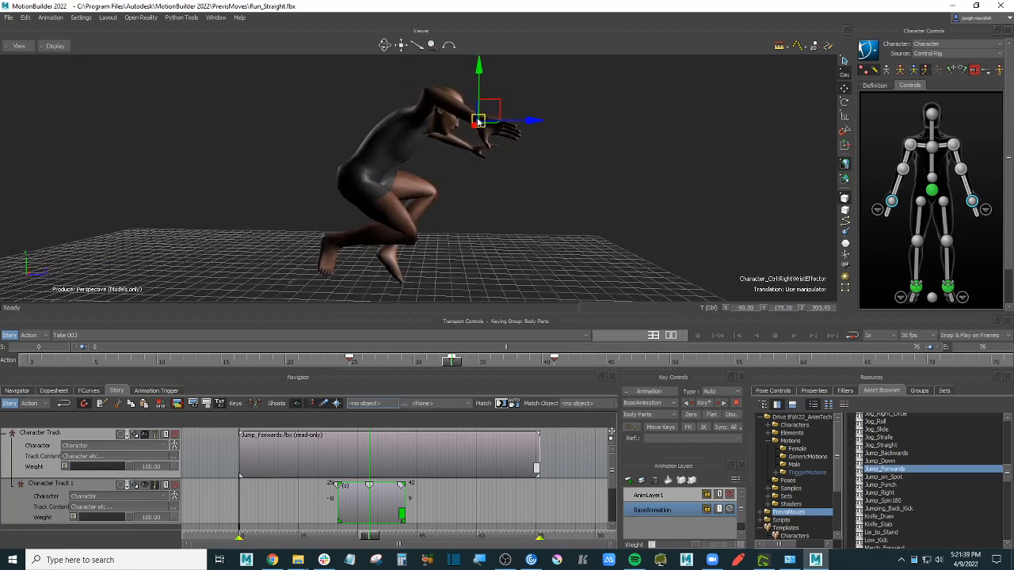
# Step: Select the hips effector, set the keying mode to Full Body and scrub the adjusted jump to frame 41
pyautogui.scroll(-3, 549, 173)
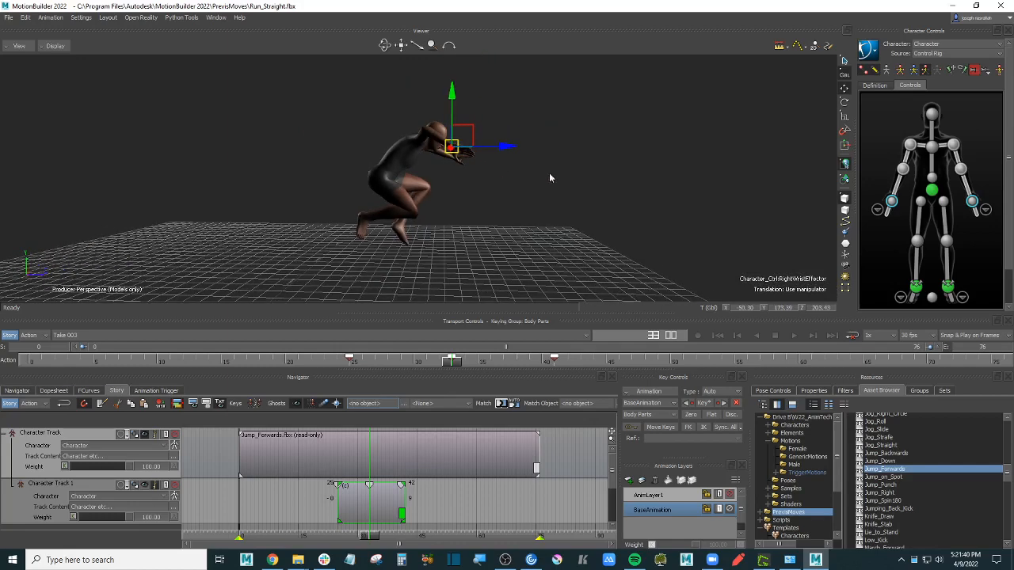
pyautogui.scroll(2, 550, 173)
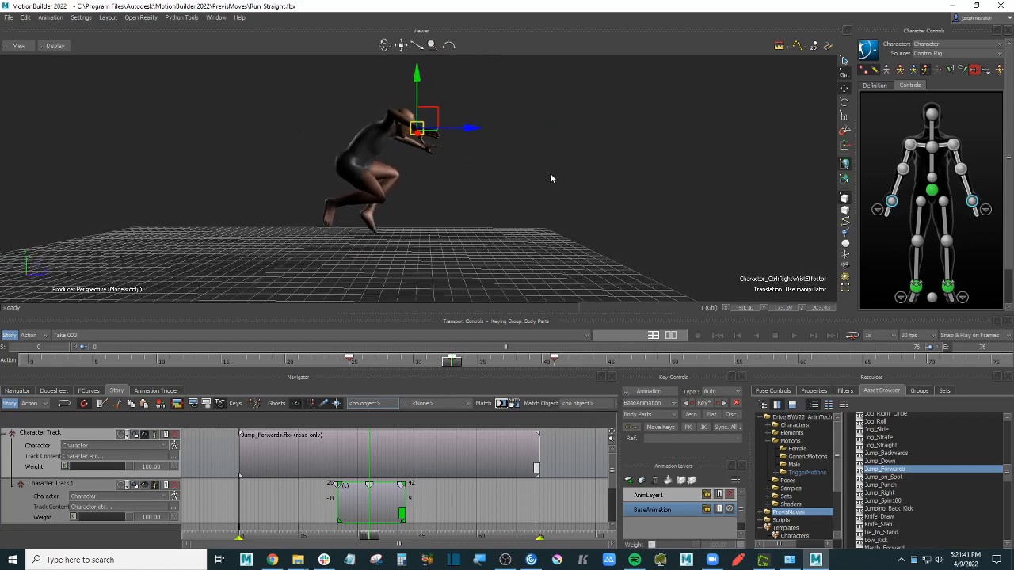
pyautogui.click(933, 192)
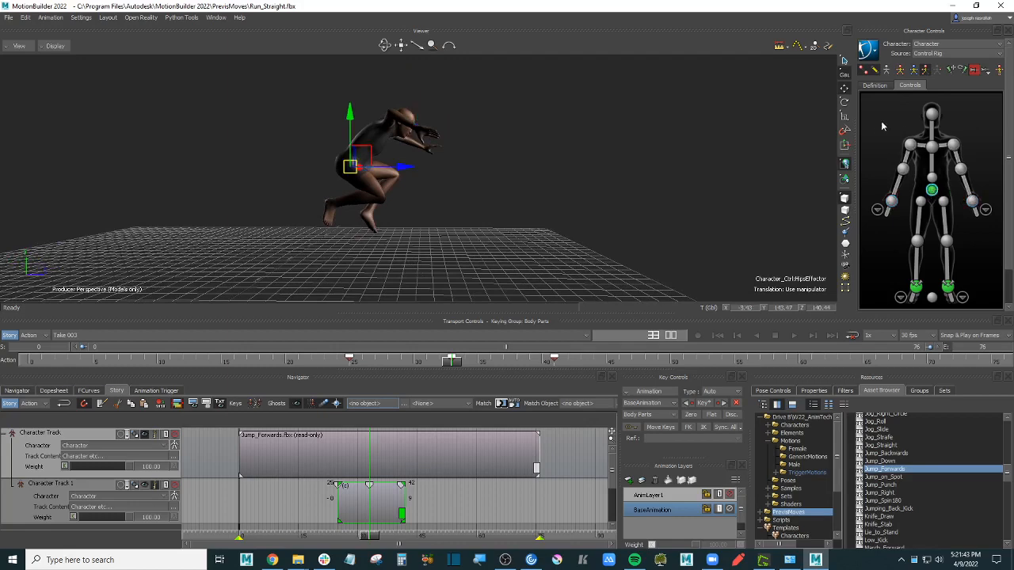
pyautogui.click(914, 69)
pyautogui.keyDown('ctrl'); pyautogui.keyDown('shift'); pyautogui.moveTo(634, 148); pyautogui.dragTo(606, 151); pyautogui.keyUp('shift'); pyautogui.keyUp('ctrl')
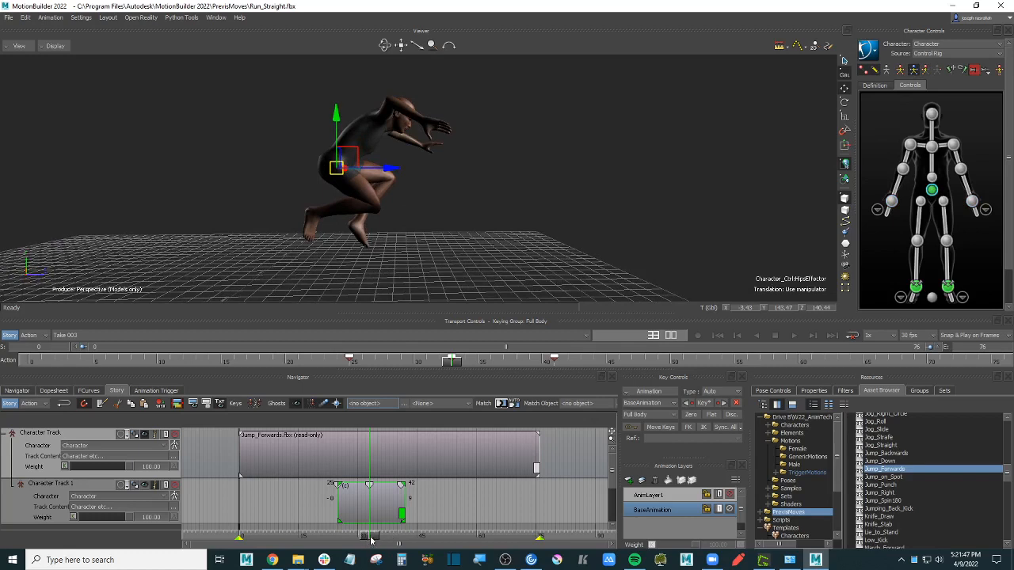
pyautogui.moveTo(371, 539); pyautogui.dragTo(403, 537)
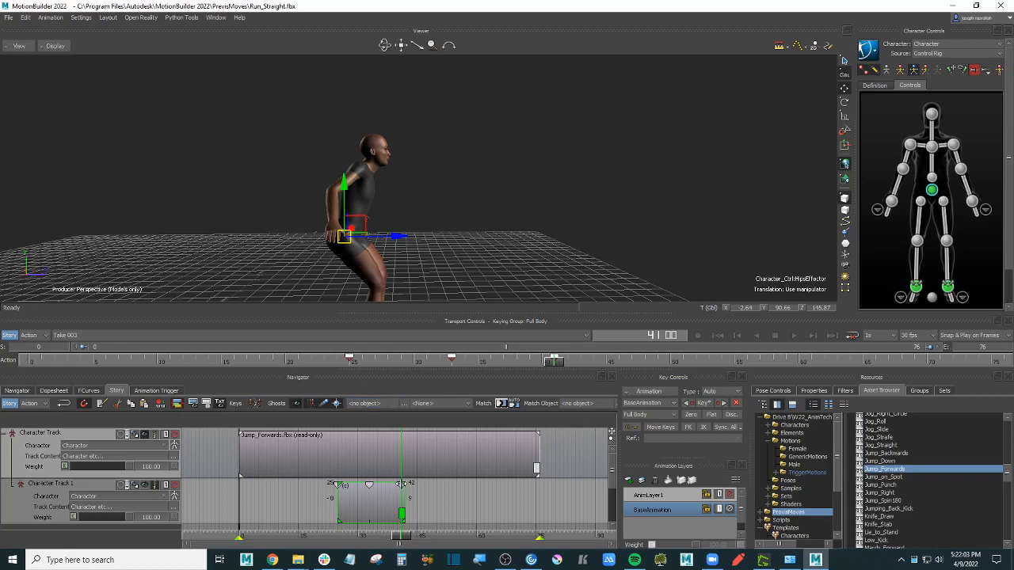
# Step: Delete the full-body key at frame 41 from the additive subtrack's clip, keeping the clip itself
pyautogui.press('Delete')
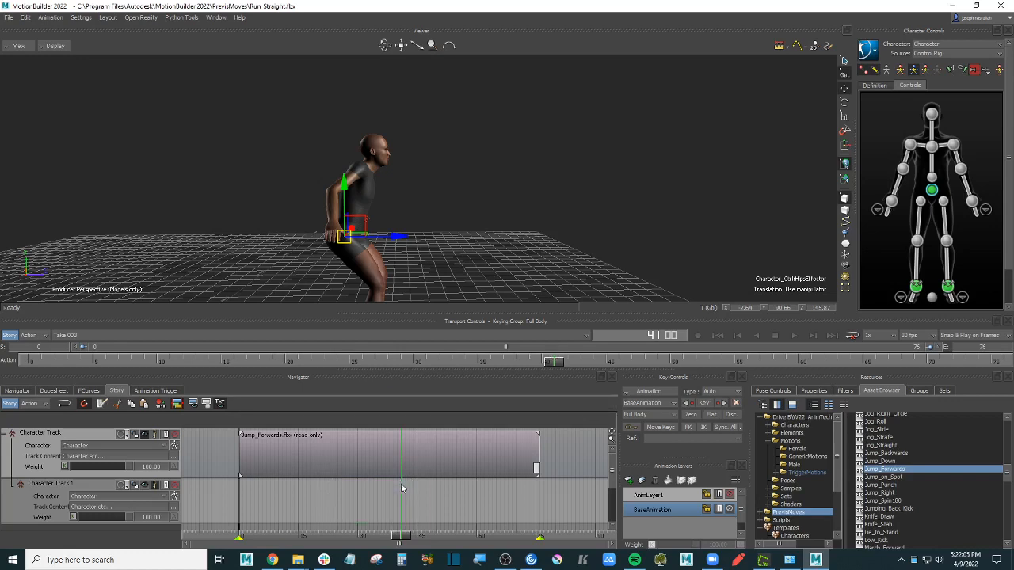
pyautogui.hotkey('ctrl', 'z')
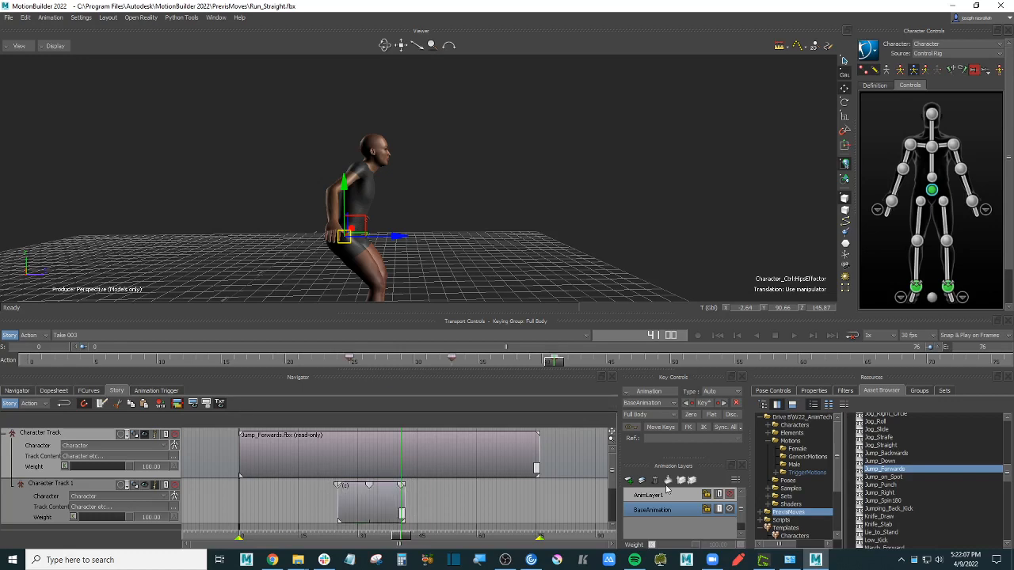
pyautogui.moveTo(404, 537)
pyautogui.mouseDown()
pyautogui.moveTo(364, 536)
pyautogui.moveTo(404, 536)
pyautogui.mouseUp()
pyautogui.click(380, 507)
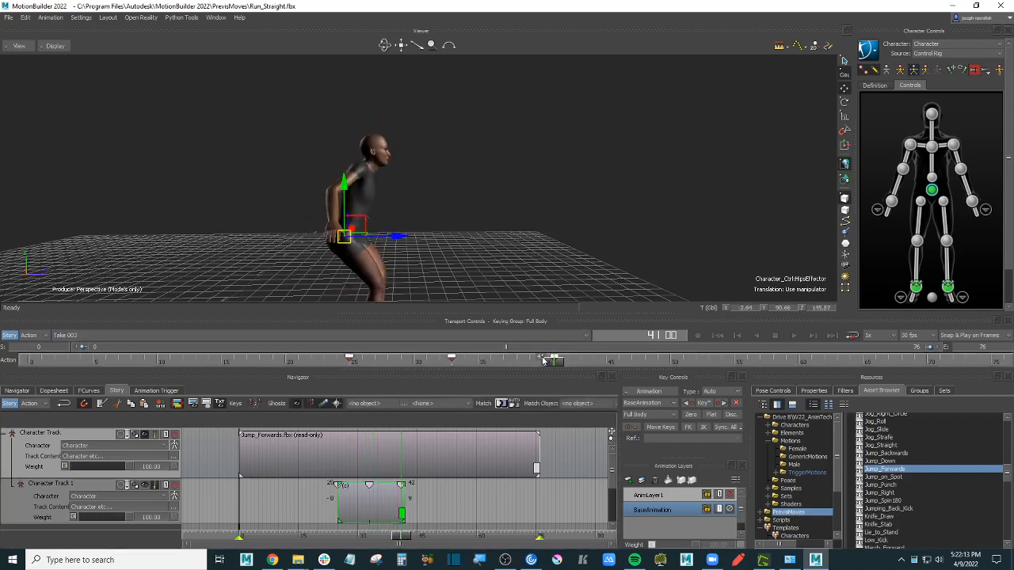
pyautogui.press('Delete')
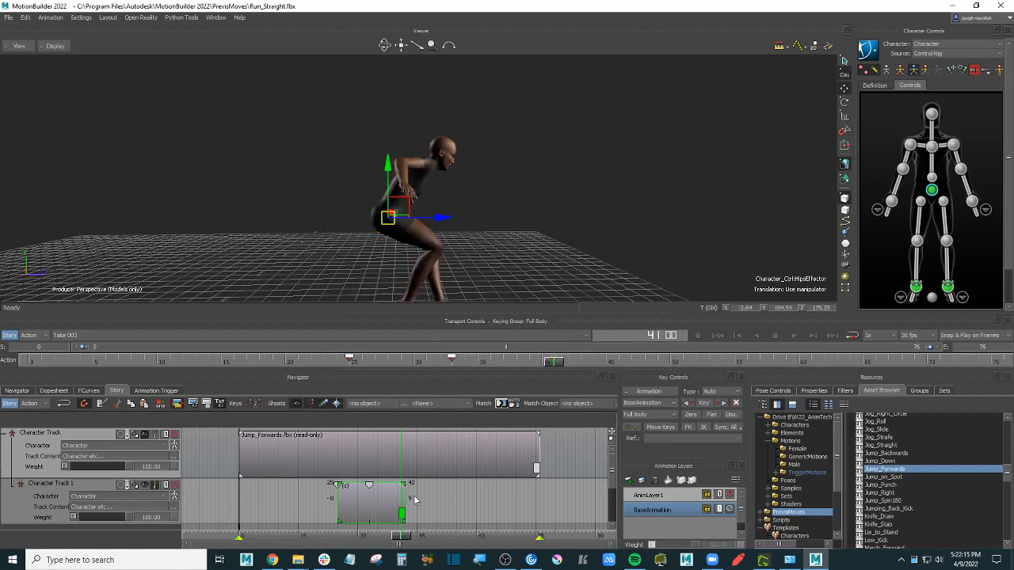
# Step: Check the landing at frame 44 and extend the additive clip's end to frame 76
pyautogui.moveTo(402, 539)
pyautogui.mouseDown()
pyautogui.moveTo(411, 538)
pyautogui.moveTo(370, 539)
pyautogui.moveTo(413, 538)
pyautogui.mouseUp()
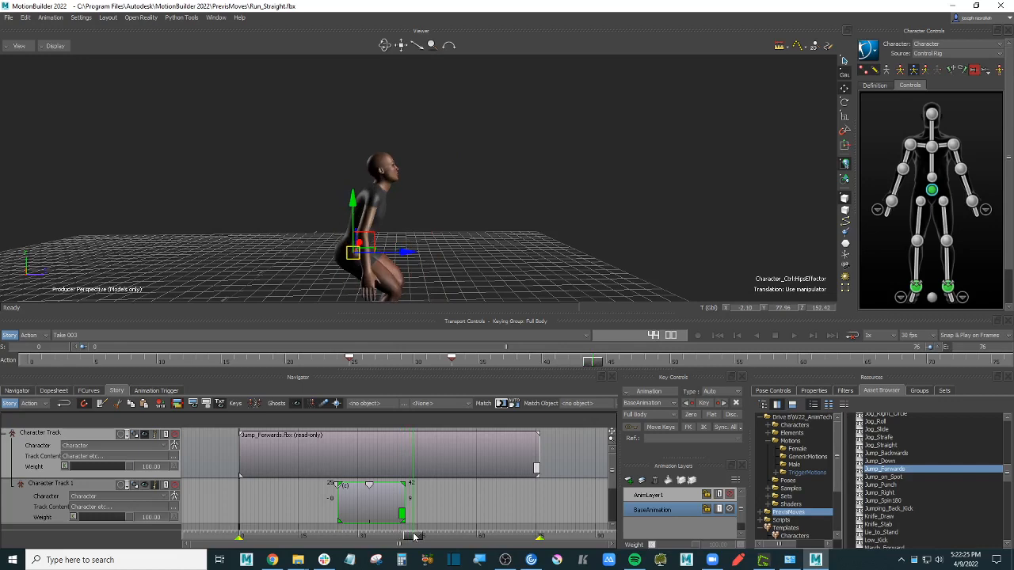
pyautogui.moveTo(403, 500); pyautogui.dragTo(435, 503)
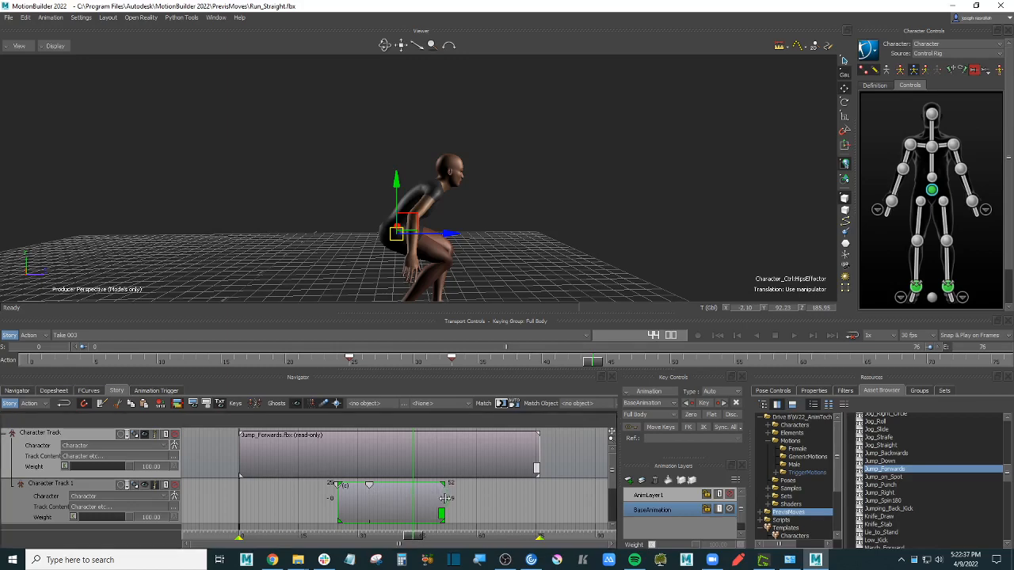
pyautogui.moveTo(446, 497); pyautogui.dragTo(537, 498)
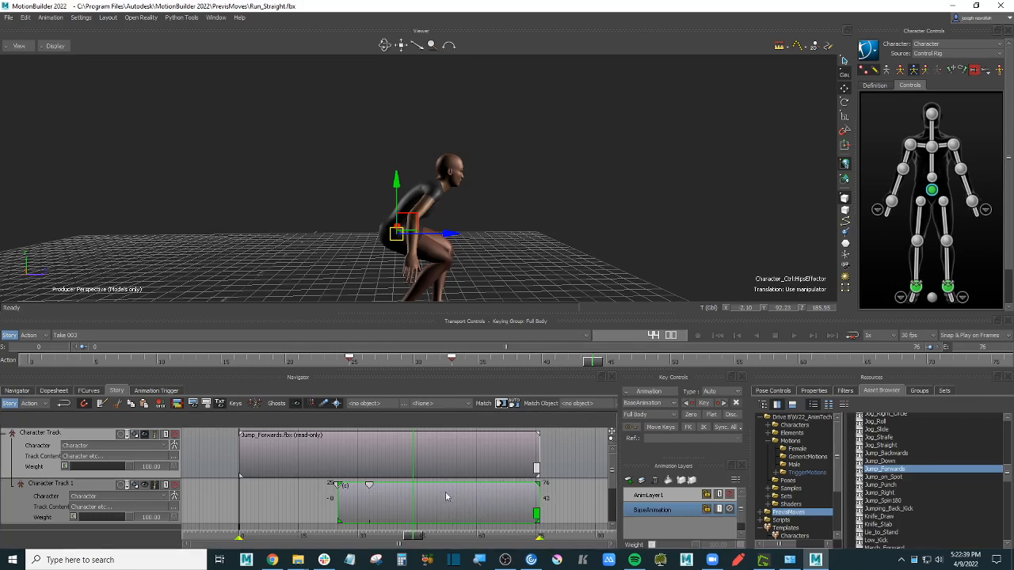
# Step: Review the landing with the additive offset, mute the additive subtrack and scrub through the original jump's ending
pyautogui.moveTo(418, 539); pyautogui.dragTo(433, 523)
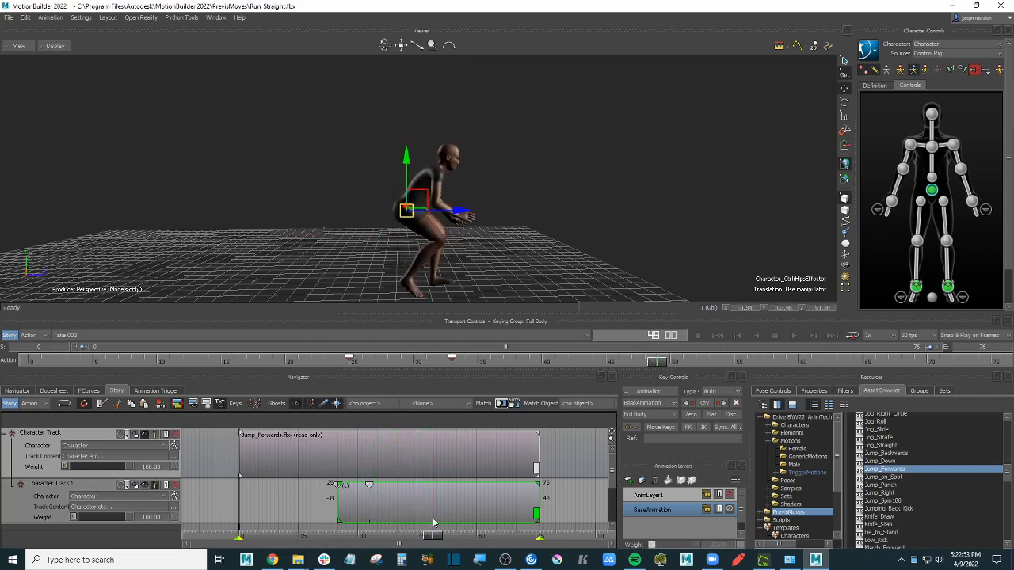
pyautogui.click(174, 486)
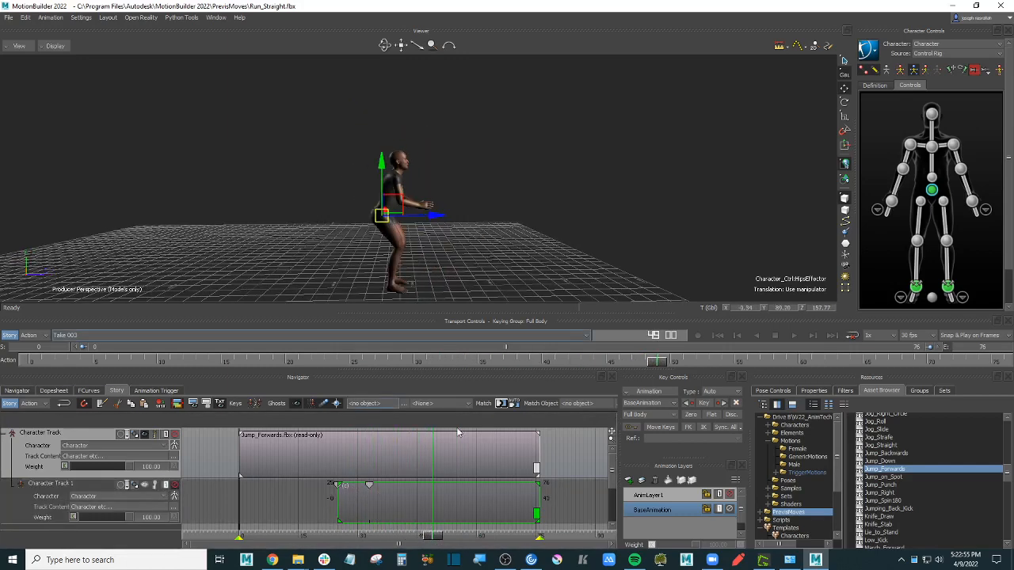
pyautogui.moveTo(435, 537); pyautogui.dragTo(511, 535)
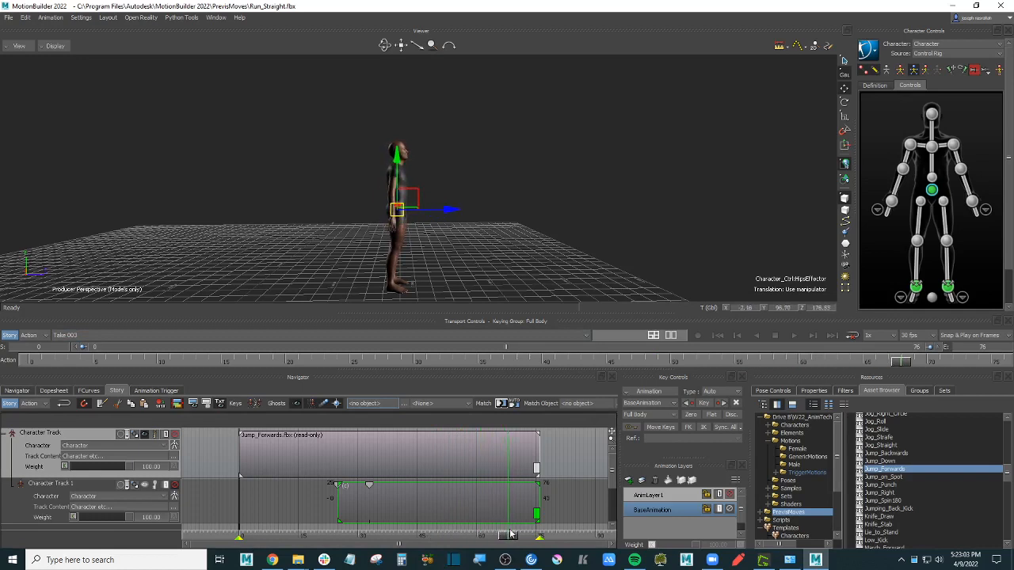
# Step: Store the original jump's standing end pose as a new character pose in Pose Controls and select it in the poses list
pyautogui.click(772, 390)
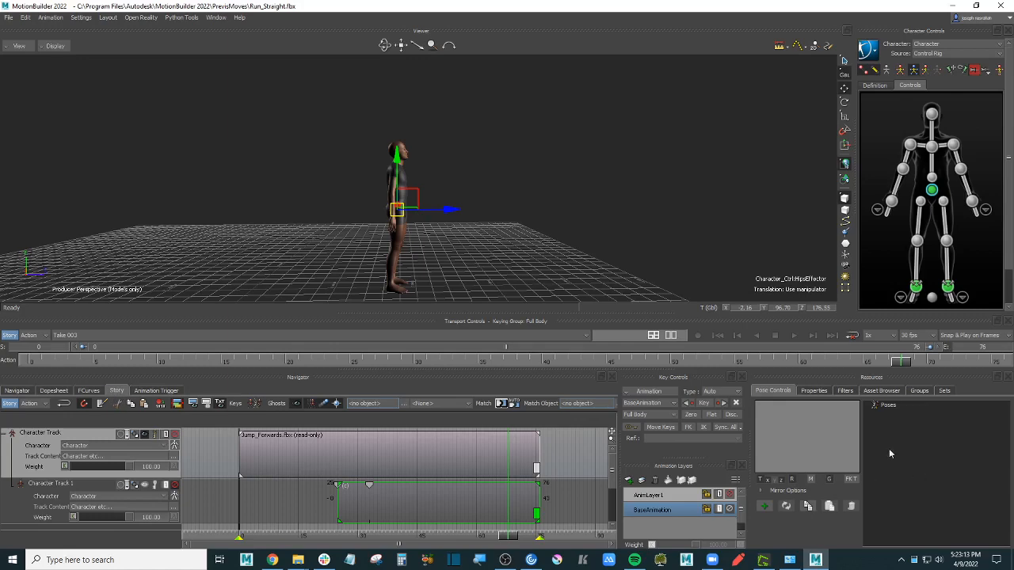
pyautogui.keyDown('alt'); pyautogui.moveTo(570, 190); pyautogui.dragTo(483, 206); pyautogui.keyUp('alt')
pyautogui.keyDown('alt'); pyautogui.moveTo(515, 246); pyautogui.dragTo(513, 195, button='middle'); pyautogui.keyUp('alt')
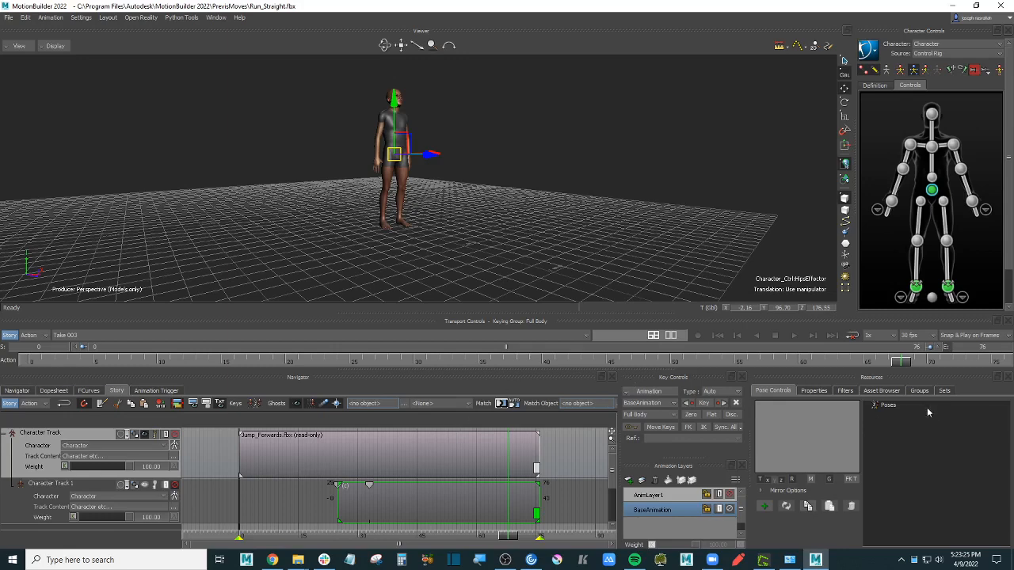
pyautogui.click(763, 506)
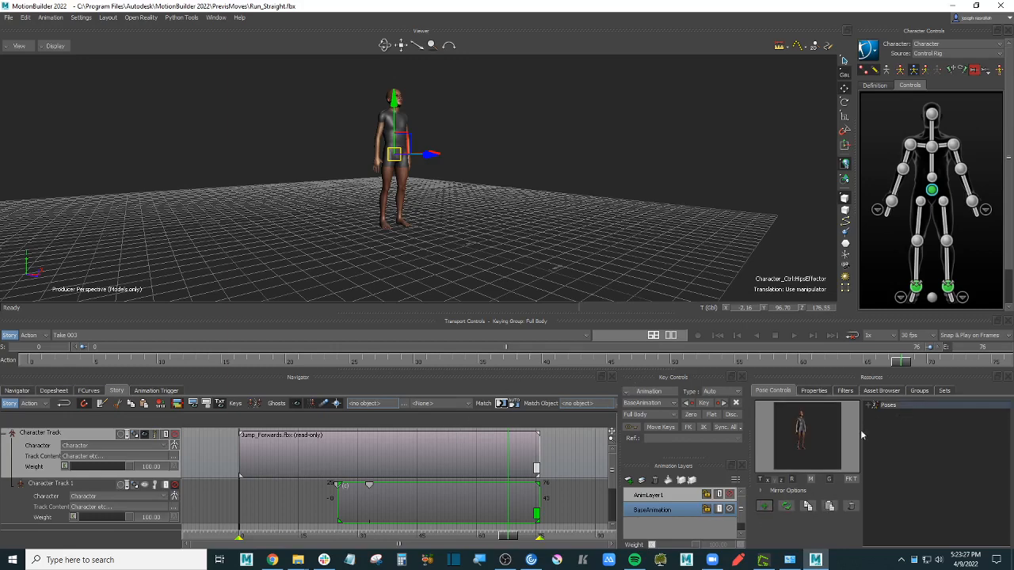
pyautogui.click(873, 406)
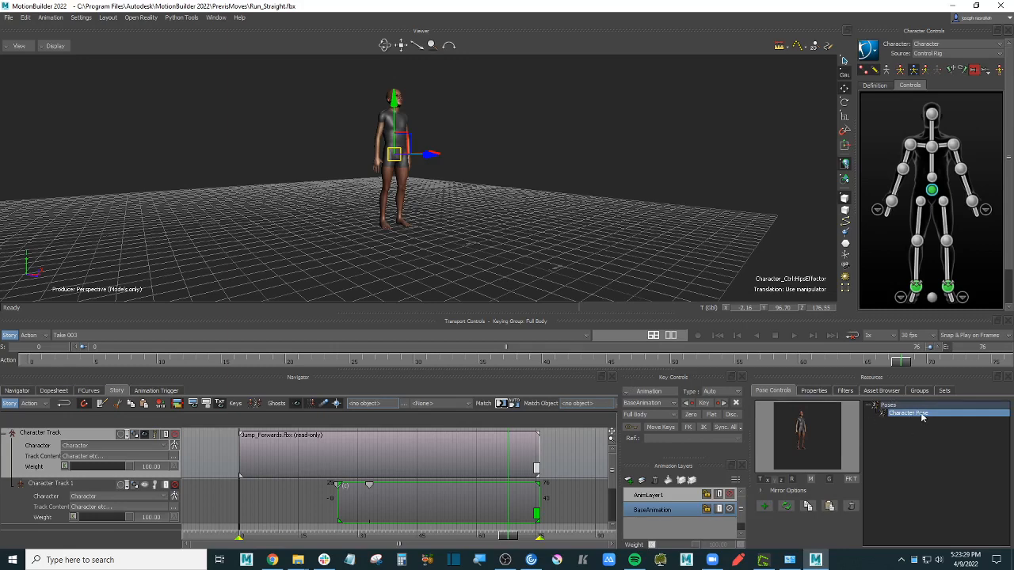
# Step: Unmute the additive subtrack and scrub the adjusted jump back to the landing at frame 43
pyautogui.click(175, 484)
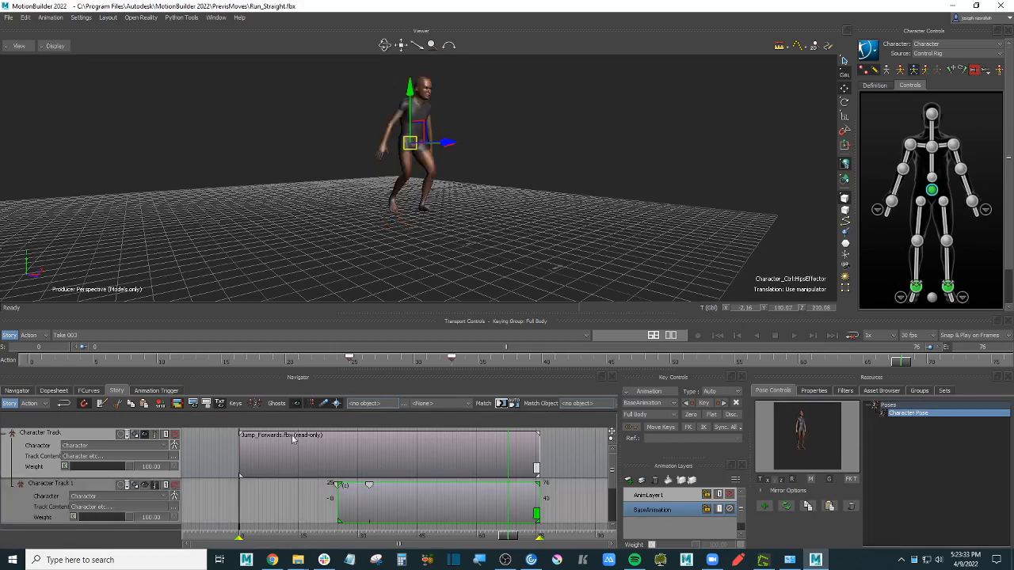
pyautogui.keyDown('ctrl'); pyautogui.keyDown('shift'); pyautogui.moveTo(523, 238); pyautogui.dragTo(560, 199); pyautogui.keyUp('shift'); pyautogui.keyUp('ctrl')
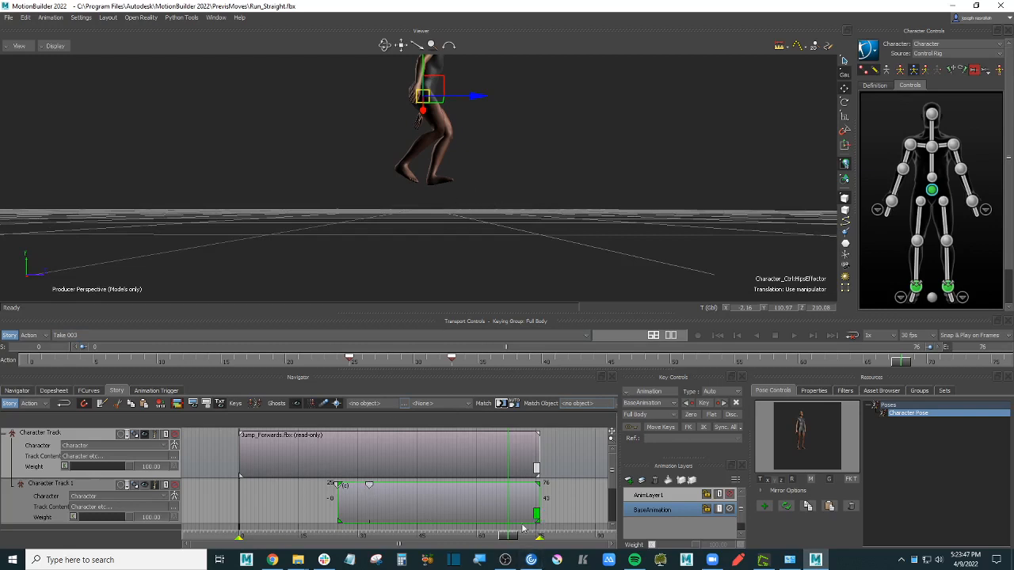
pyautogui.moveTo(509, 537)
pyautogui.mouseDown()
pyautogui.moveTo(366, 527)
pyautogui.moveTo(411, 521)
pyautogui.mouseUp()
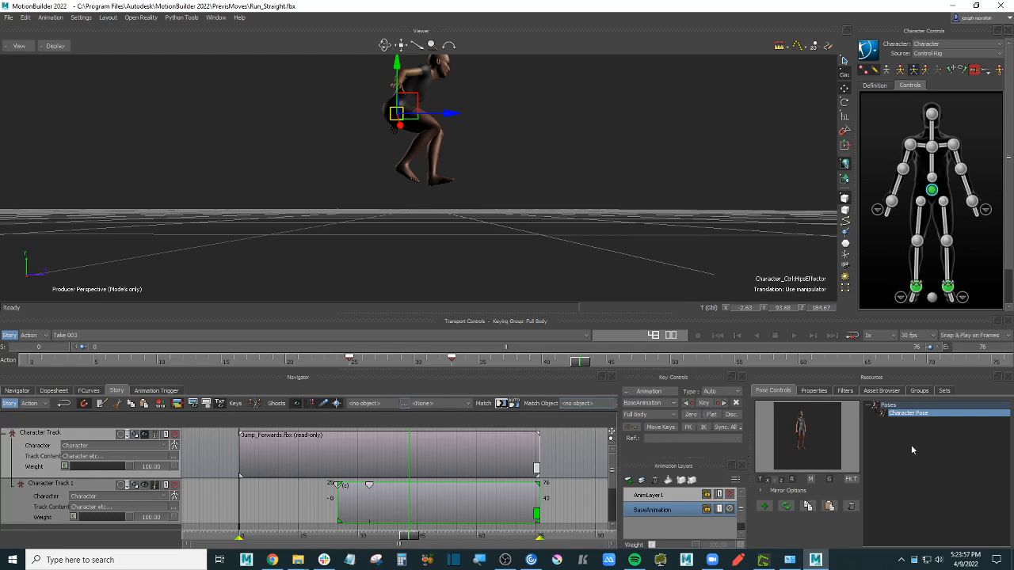
# Step: Mute the additive subtrack, go to frame 42 and store the original landing stance as a second character pose
pyautogui.click(691, 416)
pyautogui.click(174, 485)
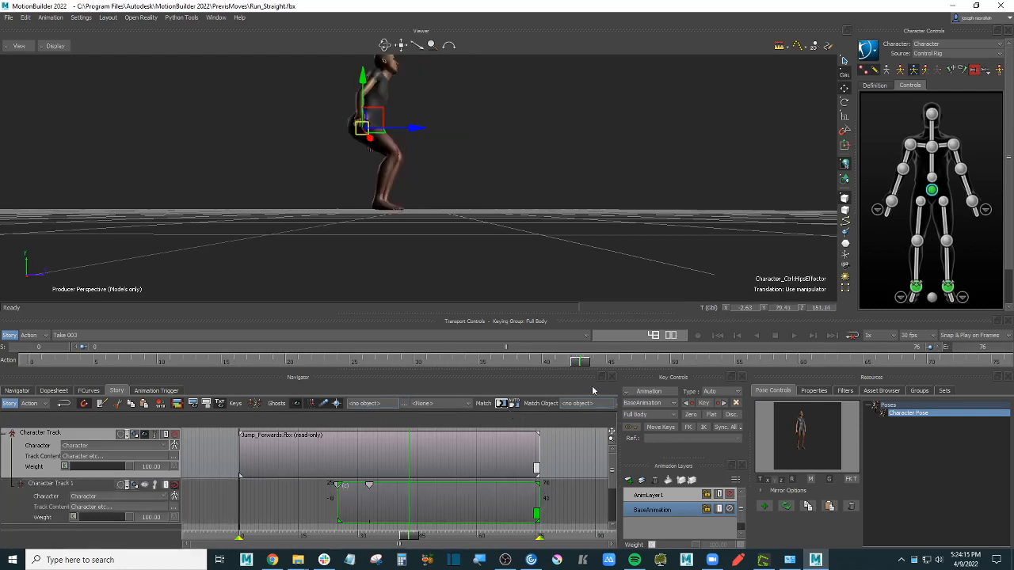
pyautogui.click(557, 362)
pyautogui.moveTo(558, 365)
pyautogui.mouseDown()
pyautogui.moveTo(542, 365)
pyautogui.moveTo(563, 365)
pyautogui.mouseUp()
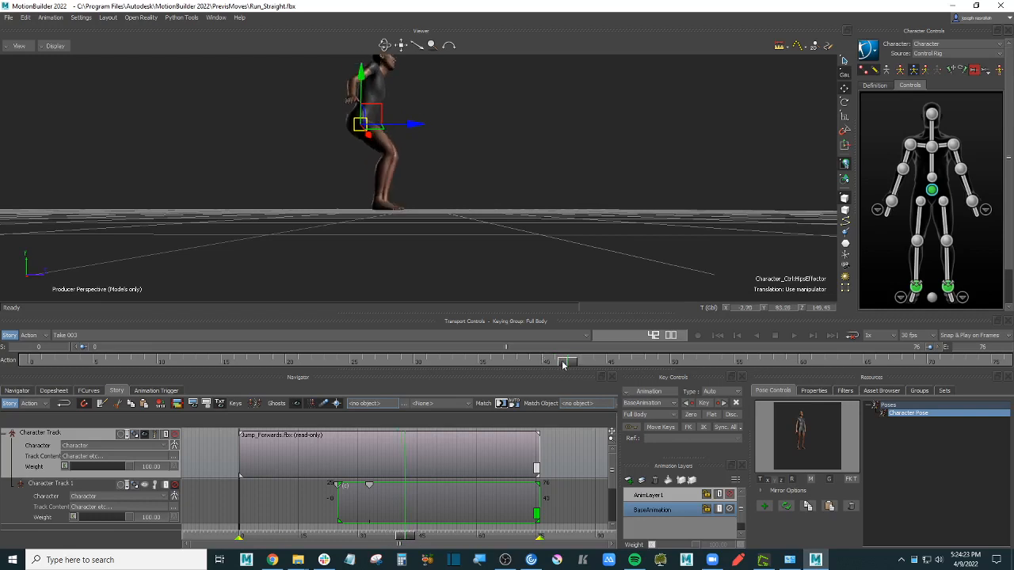
pyautogui.click(764, 506)
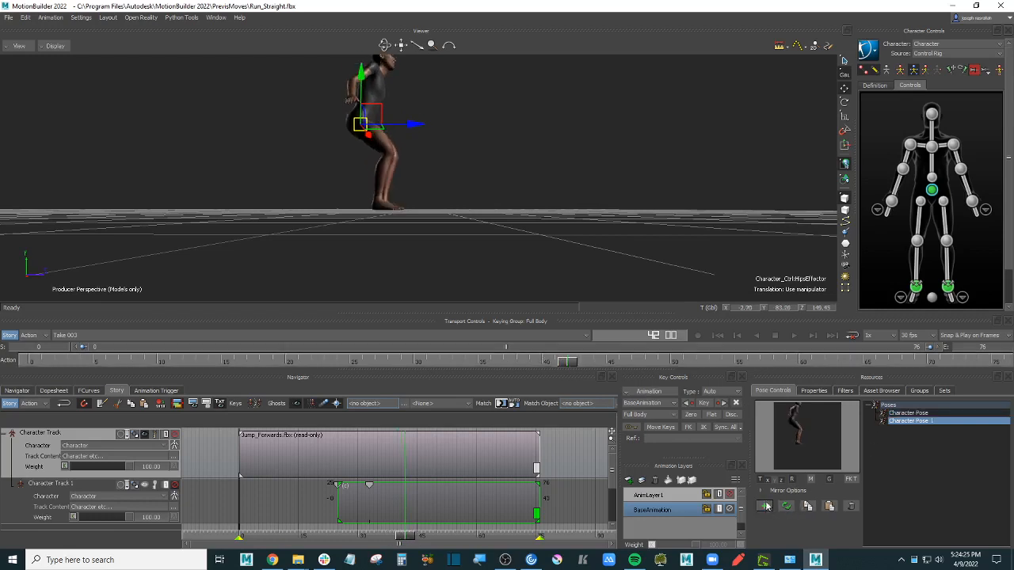
# Step: Unmute the additive subtrack, apply Character Pose 1 at frame 42 and key the full body there
pyautogui.click(176, 489)
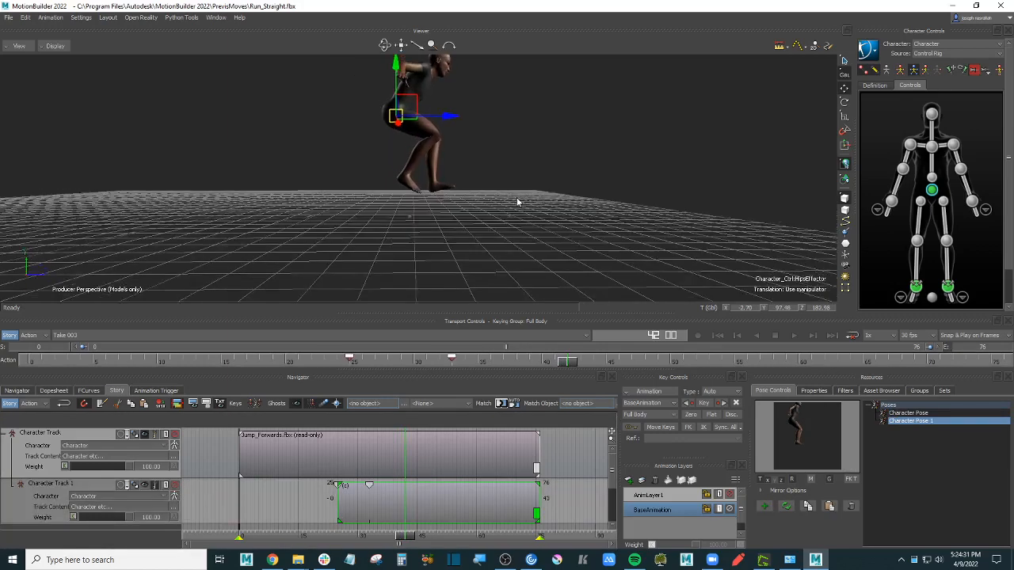
pyautogui.doubleClick(931, 423)
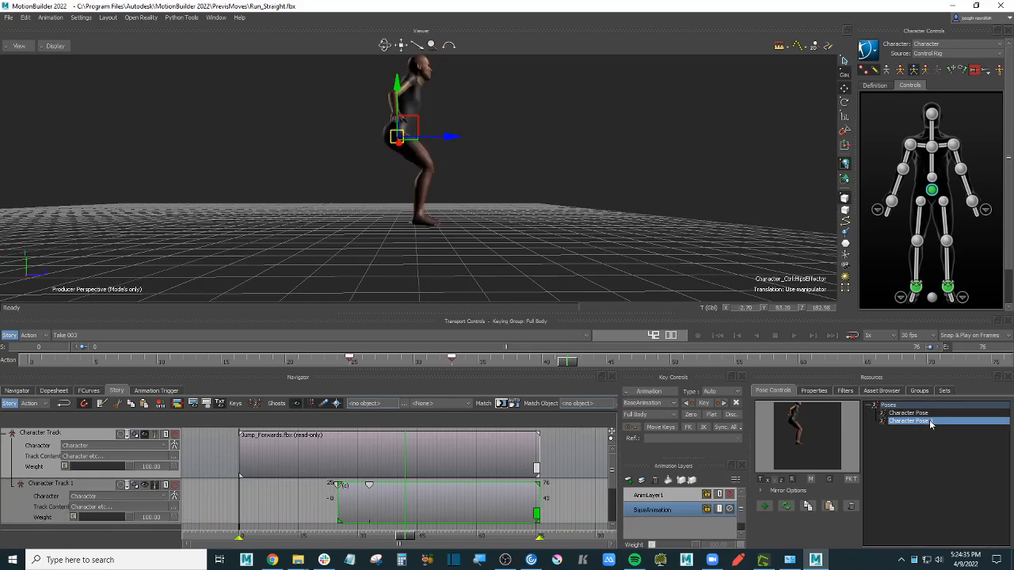
pyautogui.keyDown('ctrl'); pyautogui.keyDown('shift'); pyautogui.moveTo(569, 192); pyautogui.dragTo(548, 210); pyautogui.keyUp('shift'); pyautogui.keyUp('ctrl')
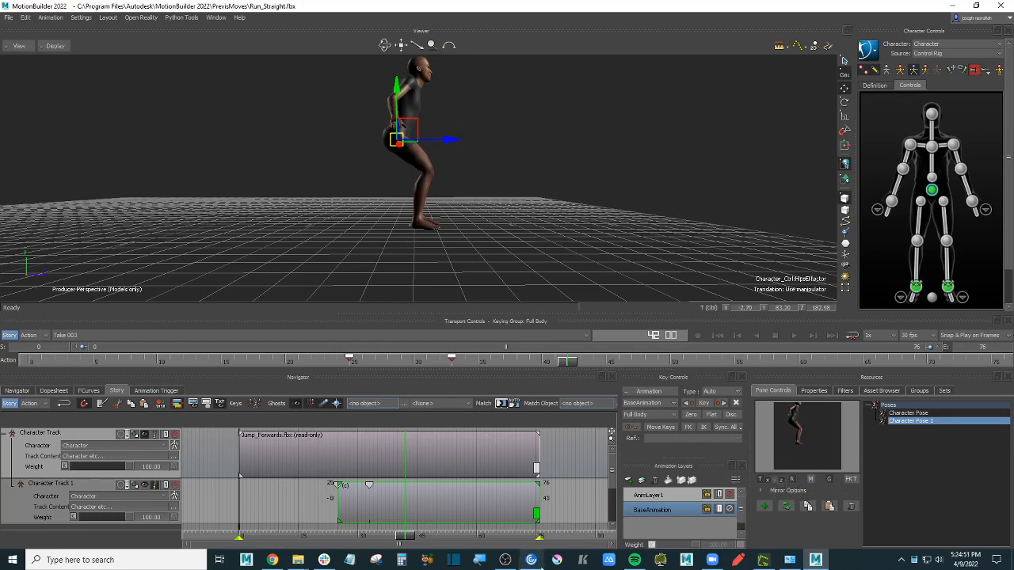
pyautogui.click(506, 560)
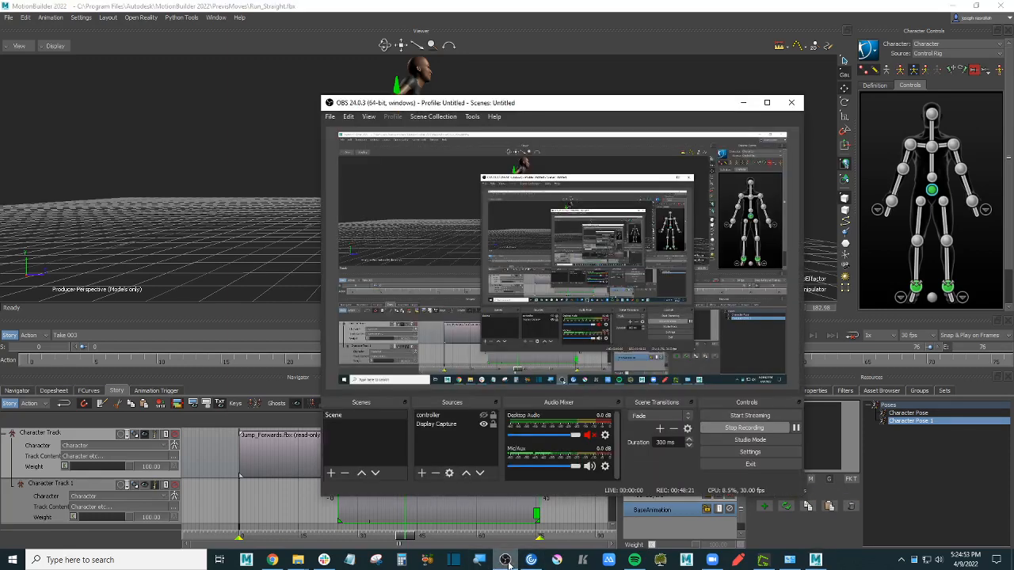
pyautogui.click(506, 561)
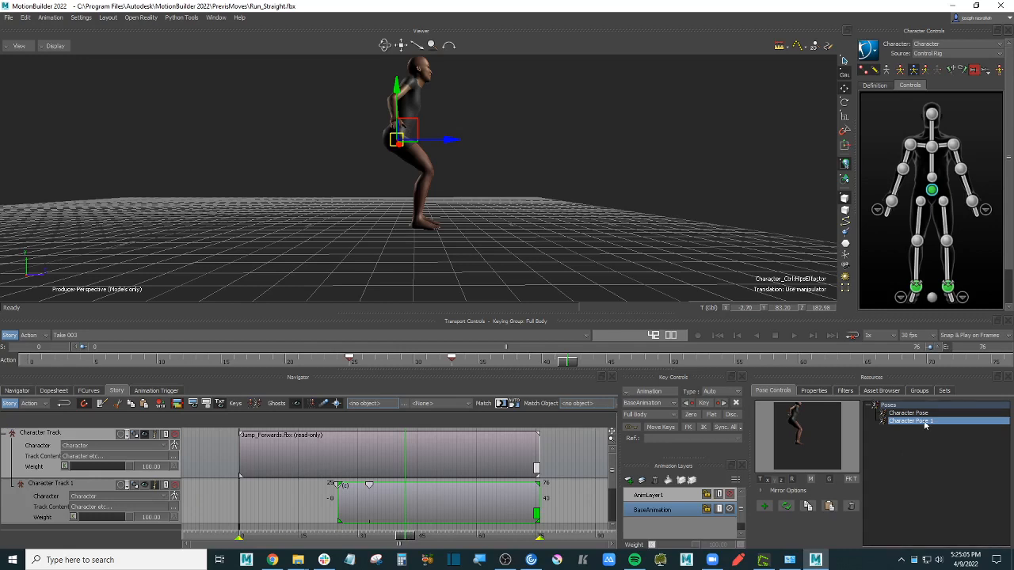
pyautogui.click(706, 404)
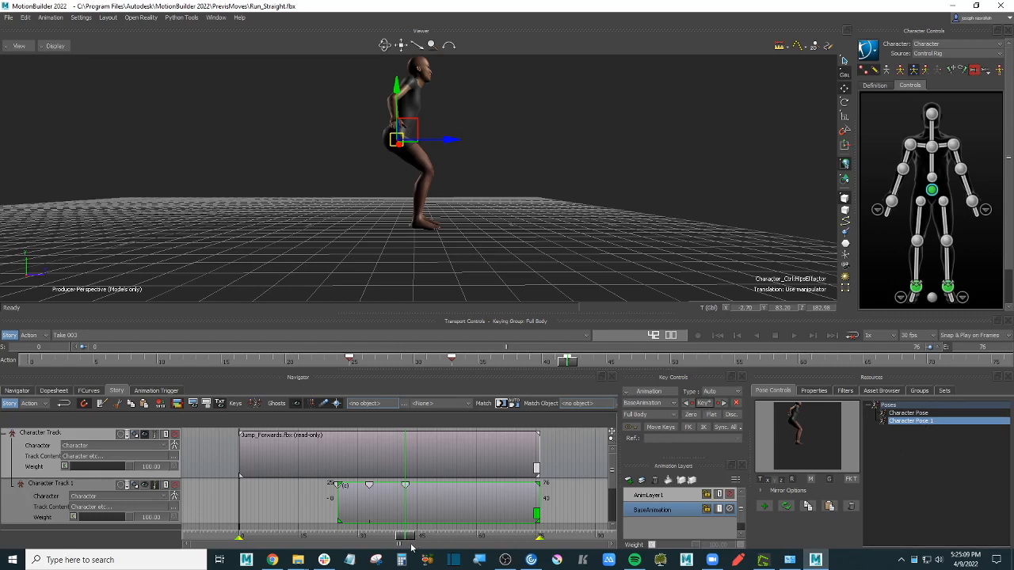
# Step: Compare the landing at frame 42 with and without the additive subtrack by muting and unmuting it
pyautogui.moveTo(411, 545)
pyautogui.mouseDown()
pyautogui.moveTo(335, 537)
pyautogui.moveTo(504, 536)
pyautogui.moveTo(404, 537)
pyautogui.mouseUp()
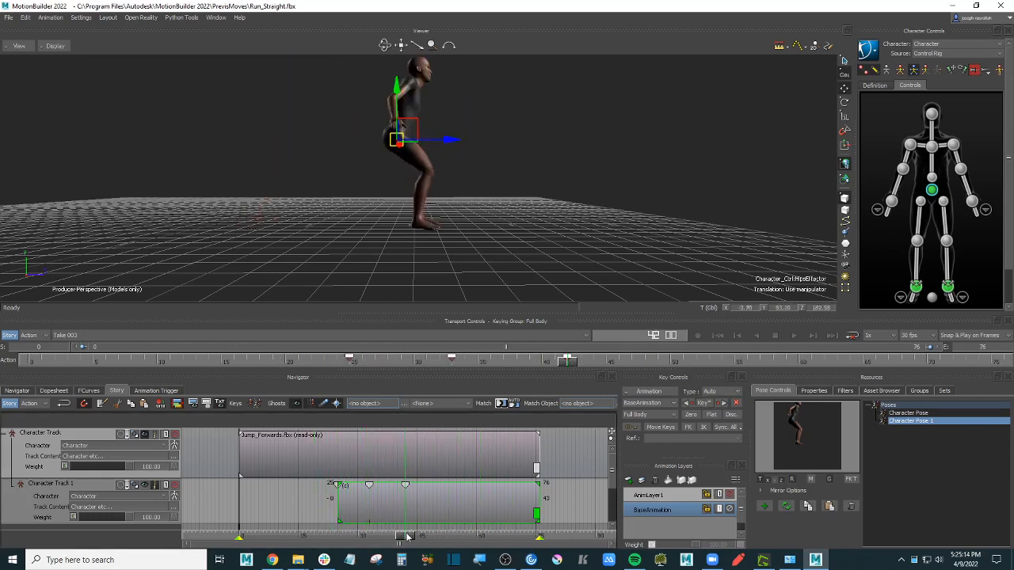
pyautogui.click(176, 486)
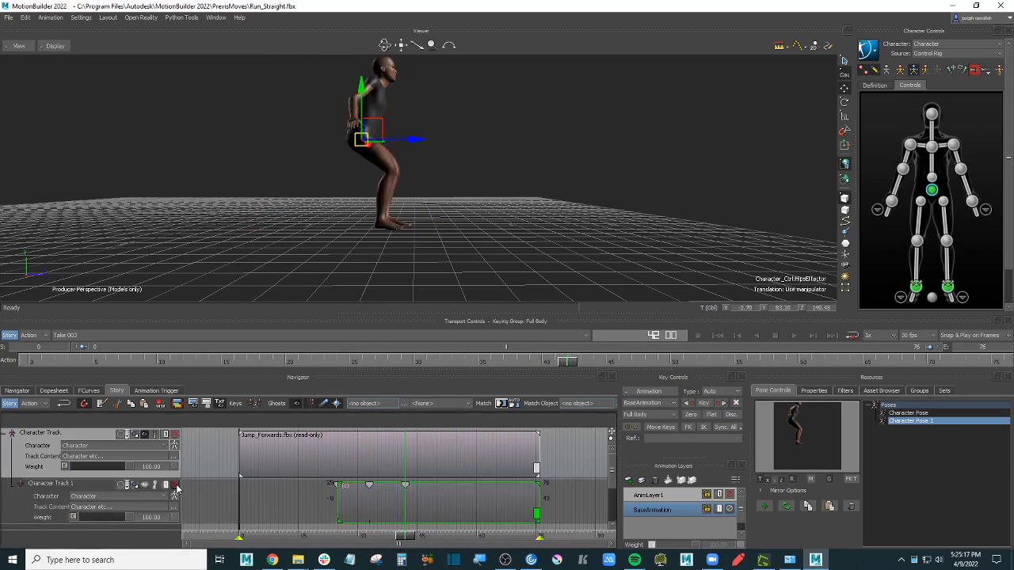
pyautogui.click(176, 486)
pyautogui.click(175, 486)
pyautogui.click(175, 485)
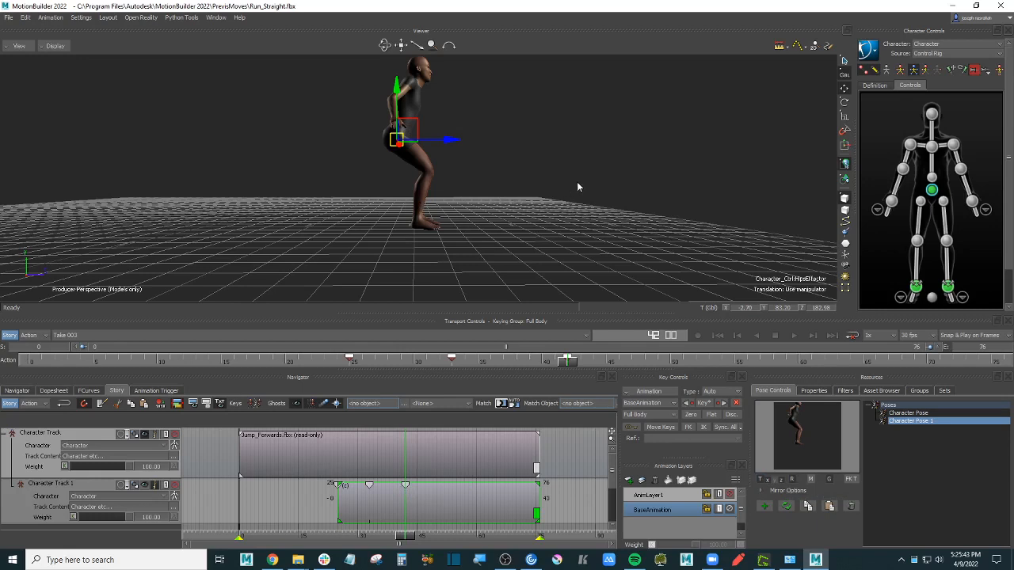
# Step: Deselect the effectors, scrub to frame 25 and play the original jump with the additive subtrack muted
pyautogui.click(579, 194)
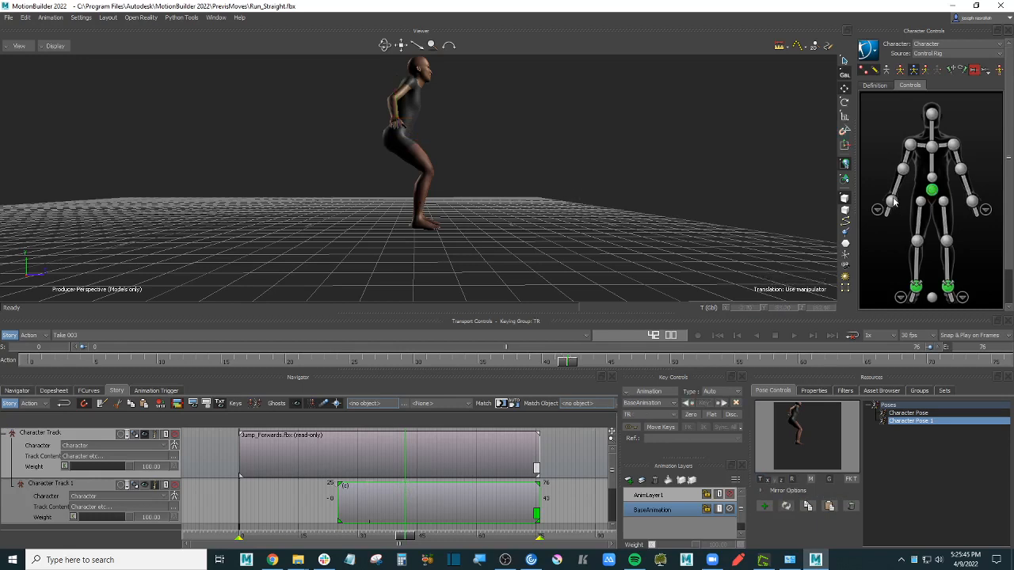
pyautogui.click(932, 192)
pyautogui.click(575, 189)
pyautogui.moveTo(405, 535); pyautogui.dragTo(338, 535)
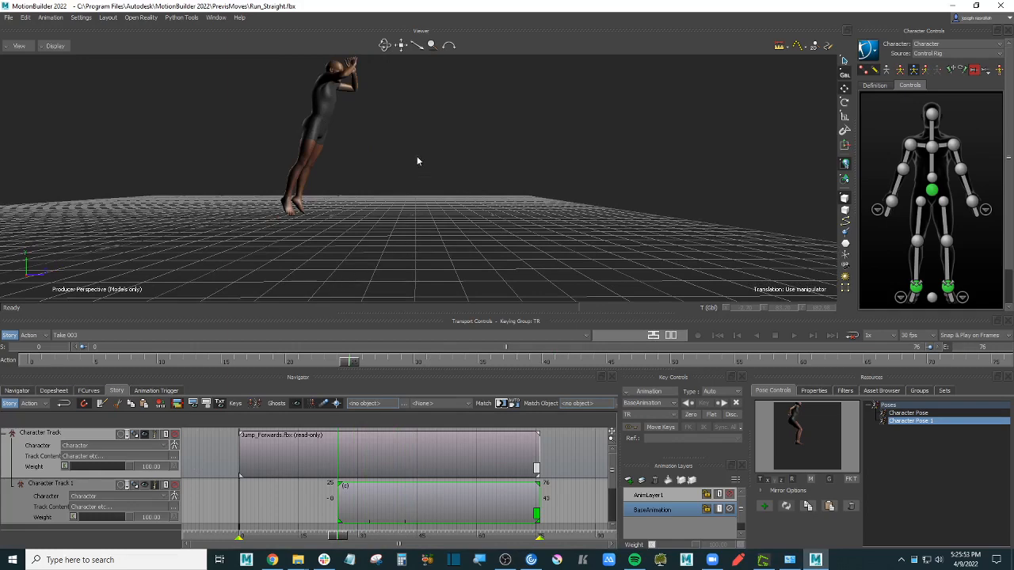
pyautogui.keyDown('alt'); pyautogui.moveTo(417, 156); pyautogui.dragTo(420, 182, button='middle'); pyautogui.keyUp('alt')
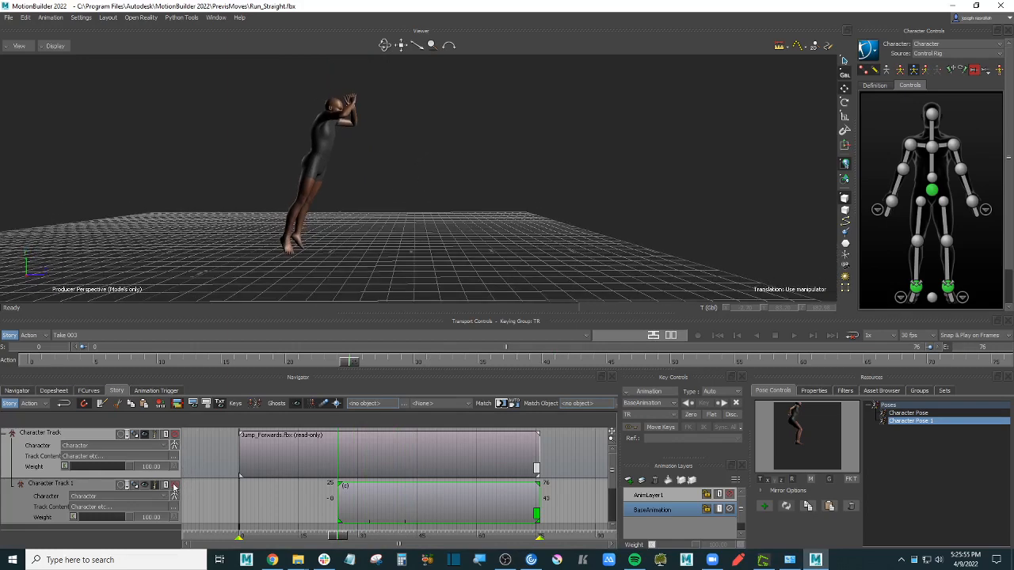
pyautogui.click(175, 485)
pyautogui.hotkey('ctrl', 'space')
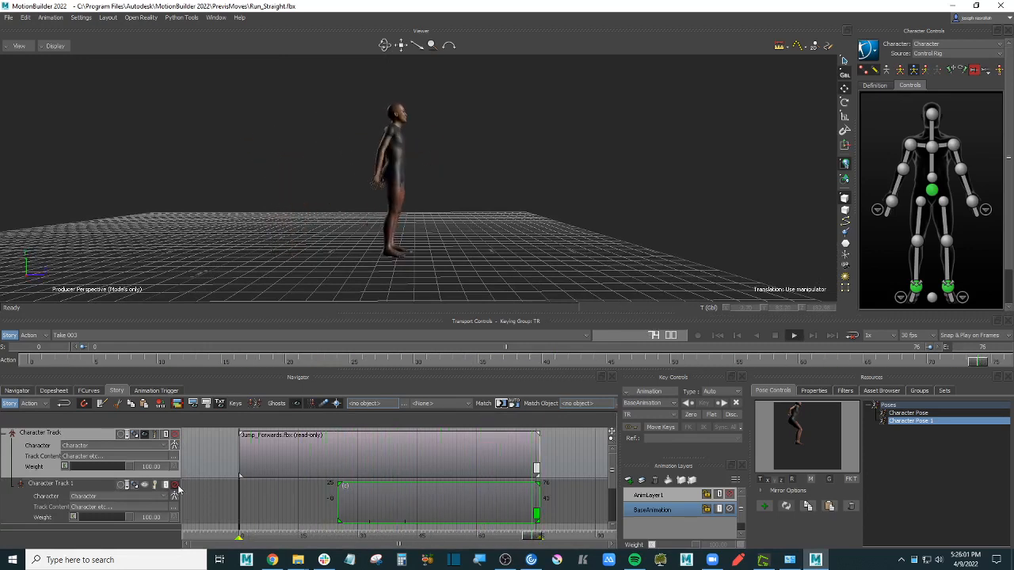
# Step: Unmute the additive subtrack and play the exaggerated jump from just before its start
pyautogui.click(175, 487)
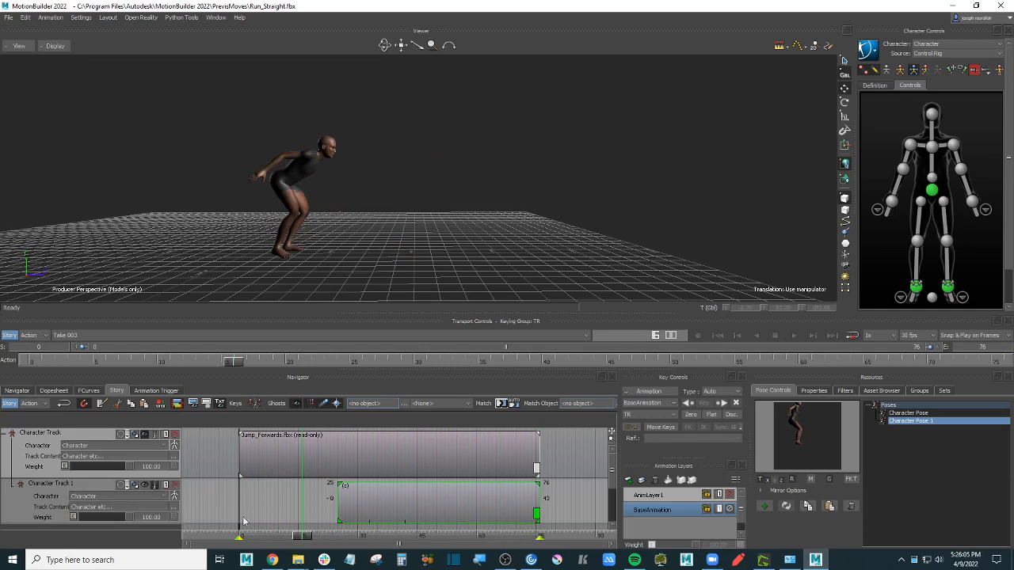
pyautogui.moveTo(307, 537); pyautogui.dragTo(230, 537)
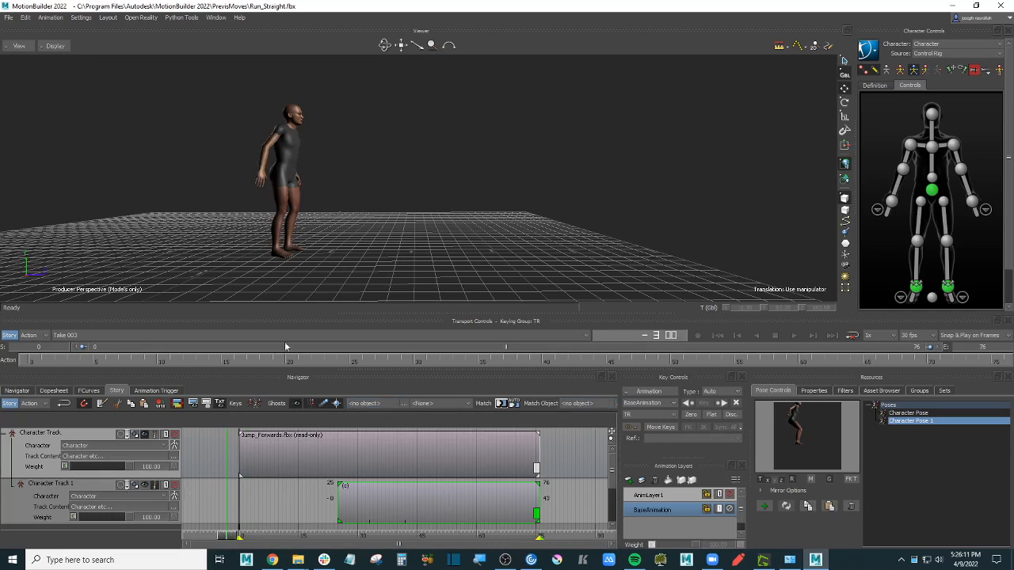
pyautogui.press('space')
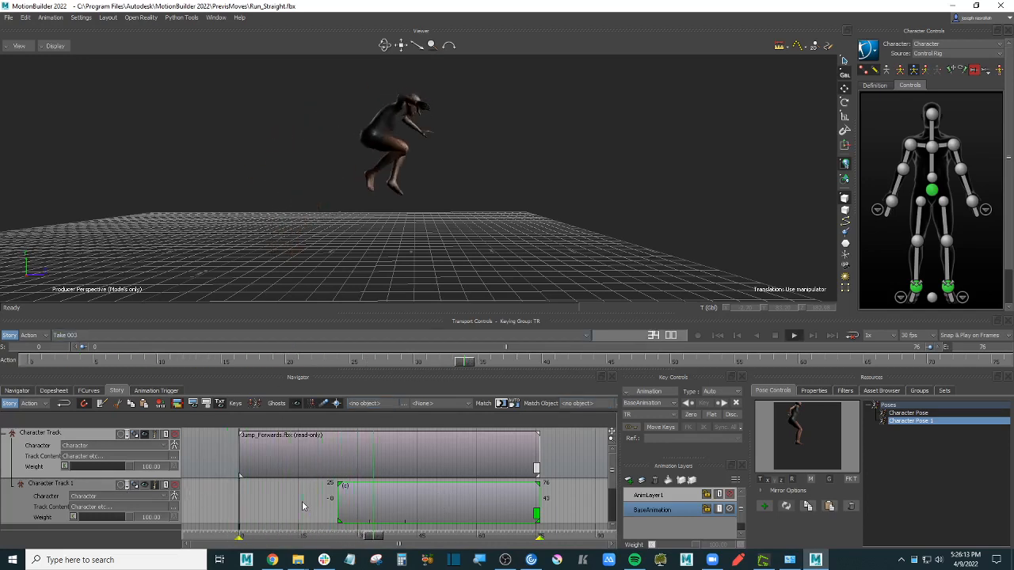
pyautogui.press('space')
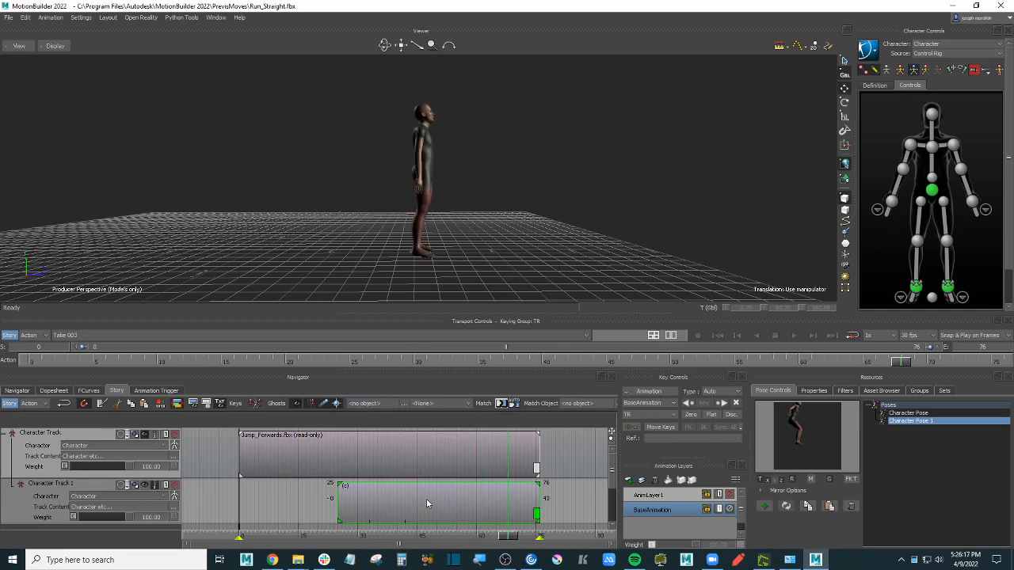
# Step: Select the hips effector and inspect the additive clip's mid-air key at frame 33
pyautogui.click(932, 190)
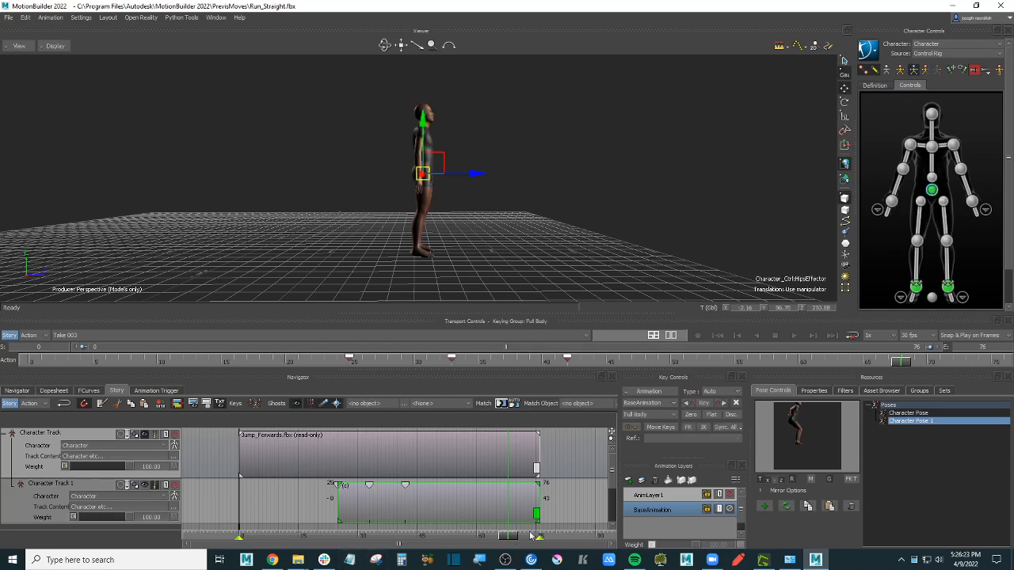
pyautogui.moveTo(509, 538); pyautogui.dragTo(369, 532)
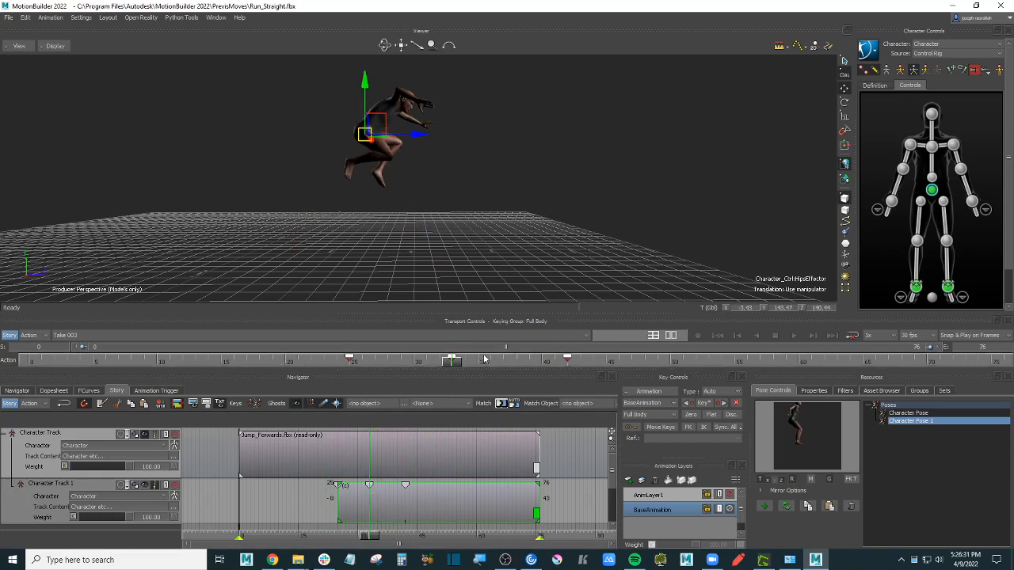
pyautogui.moveTo(453, 360)
pyautogui.mouseDown()
pyautogui.moveTo(478, 360)
pyautogui.moveTo(451, 360)
pyautogui.mouseUp()
pyautogui.click(475, 219)
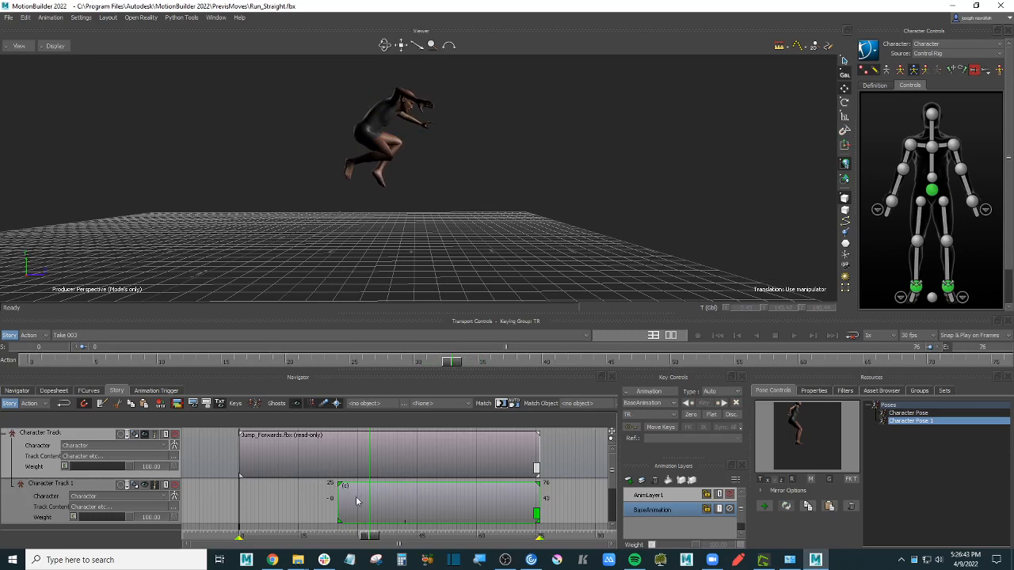
pyautogui.click(932, 190)
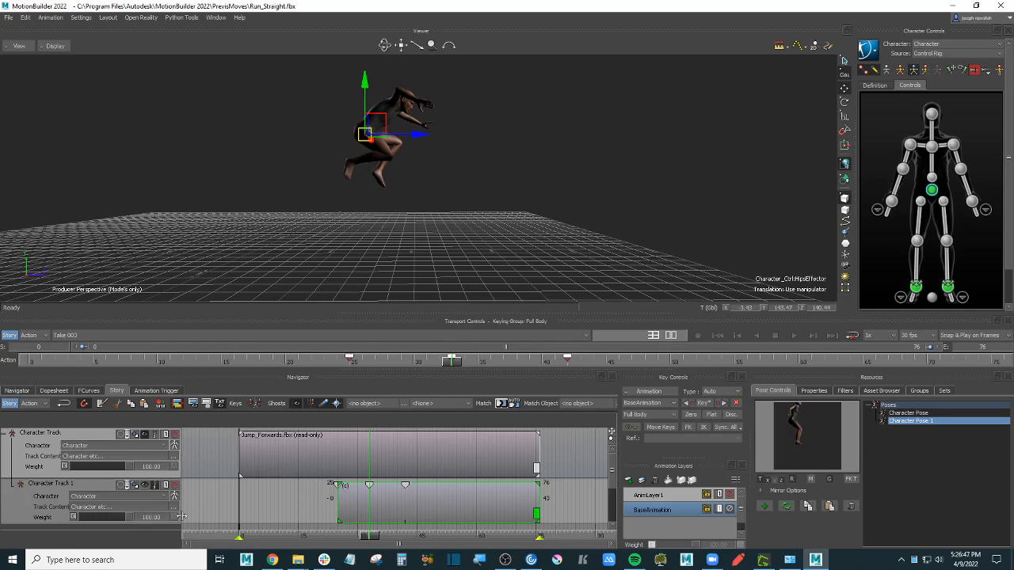
# Step: Bake the combined Story animation onto the character's skeleton and switch Story mode off
pyautogui.click(868, 50)
pyautogui.click(959, 114)
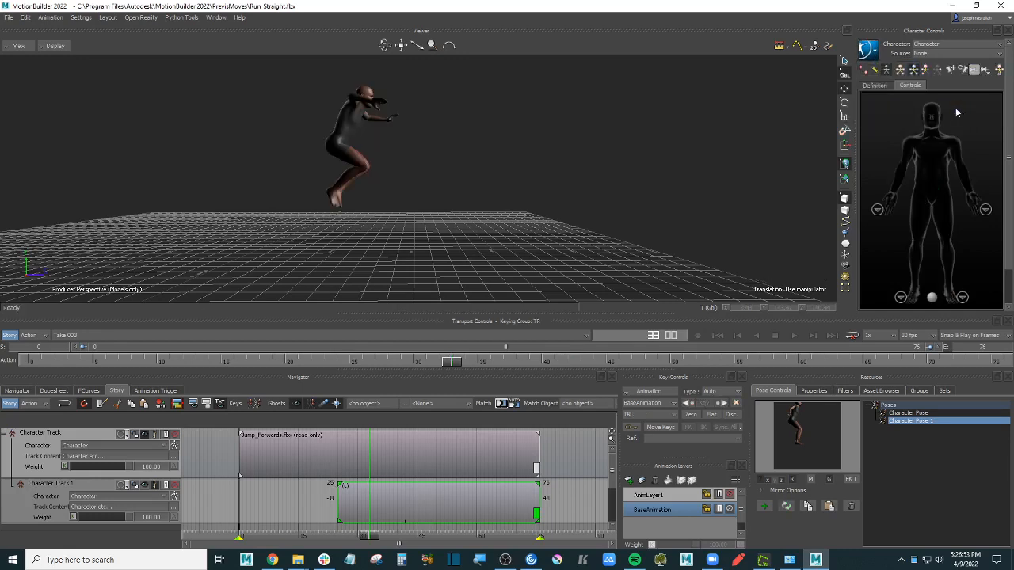
pyautogui.click(10, 336)
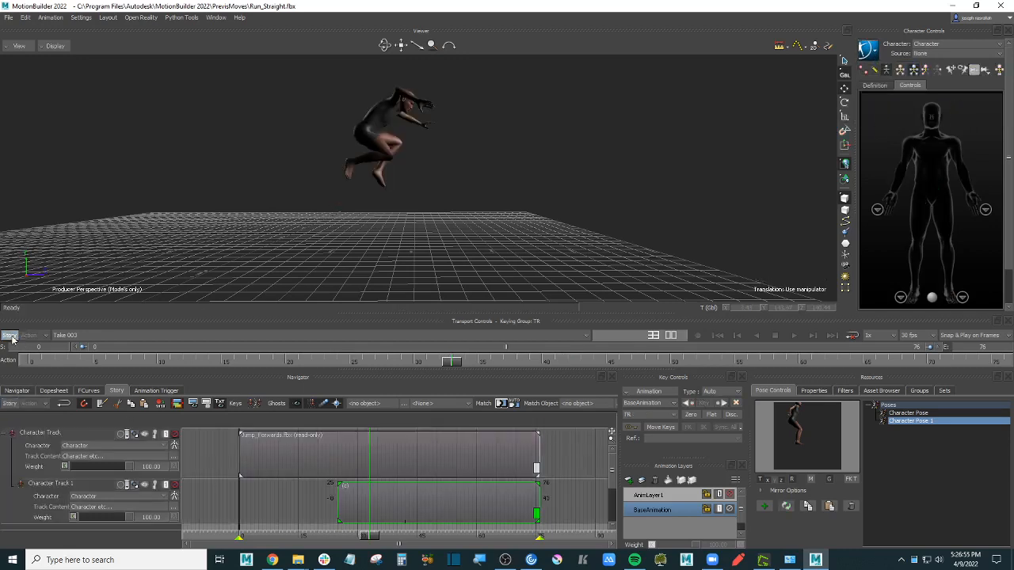
# Step: Play the baked jump on the character's skeleton with Story mode off
pyautogui.click(794, 336)
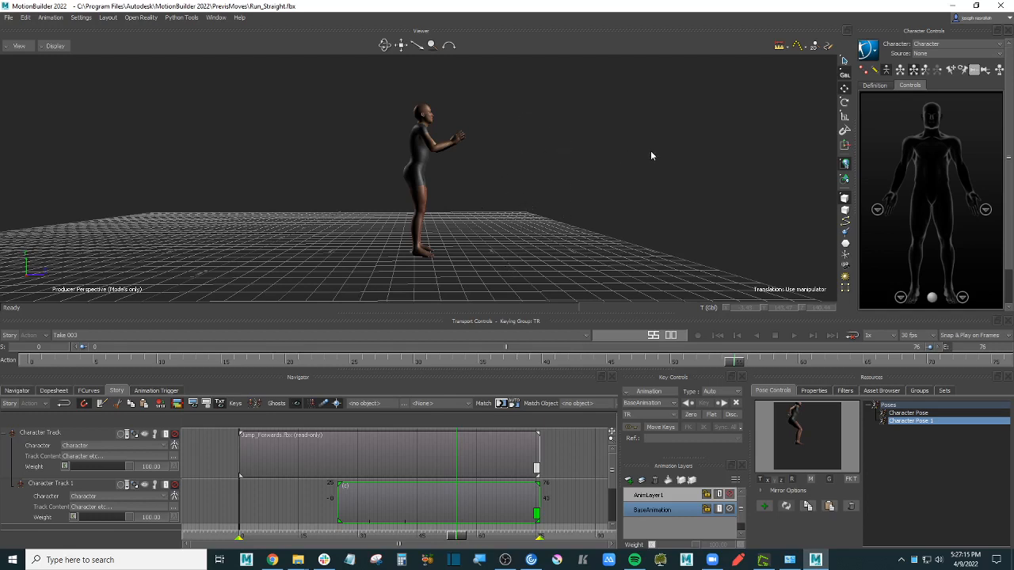
pyautogui.click(413, 136)
pyautogui.click(600, 197)
# Step: Open the recent week4_Story-Part2 scene, version 003, without keeping the leftover clipboard elements
pyautogui.click(10, 17)
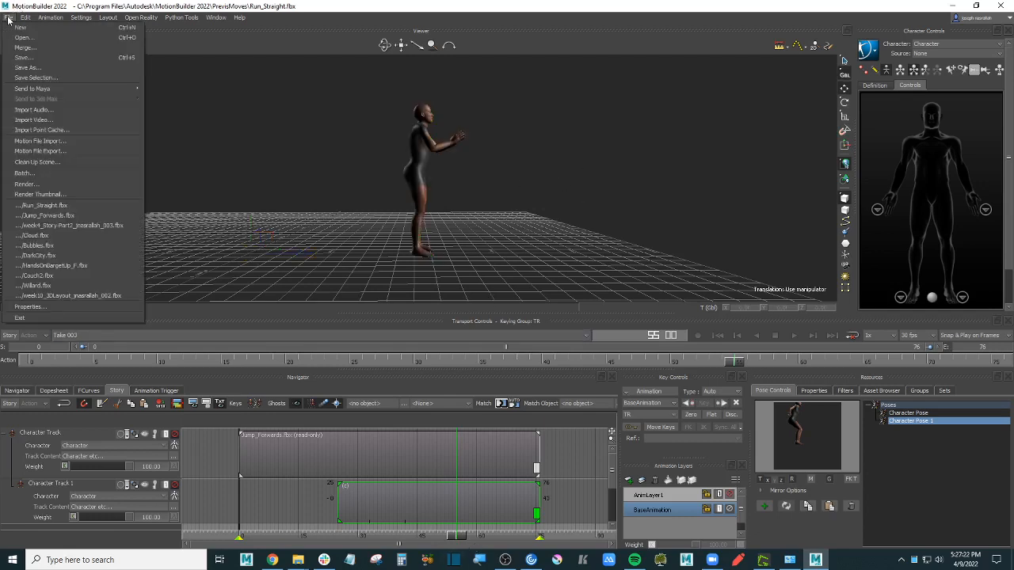
pyautogui.click(124, 225)
pyautogui.click(505, 311)
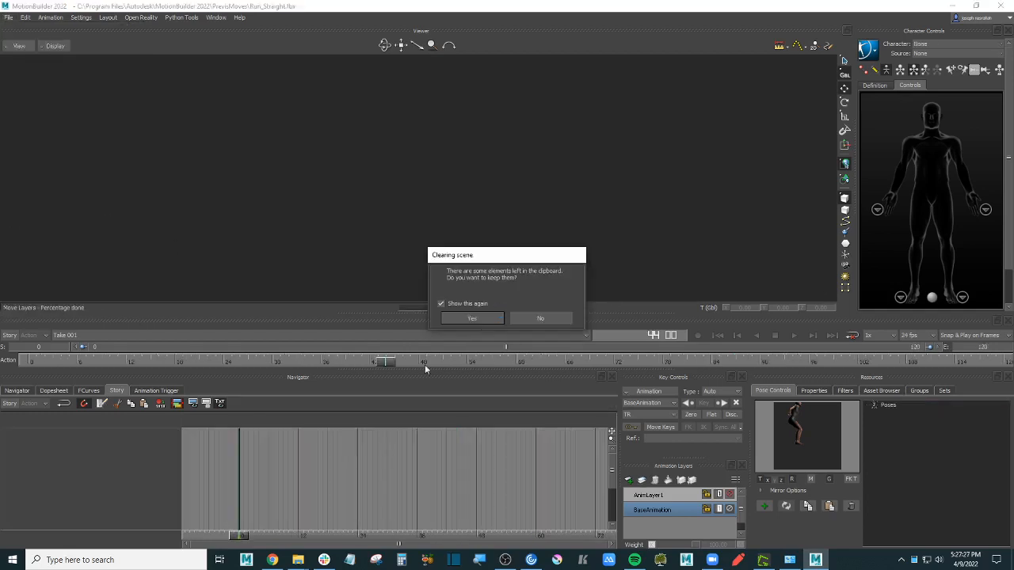
pyautogui.click(538, 319)
pyautogui.click(412, 525)
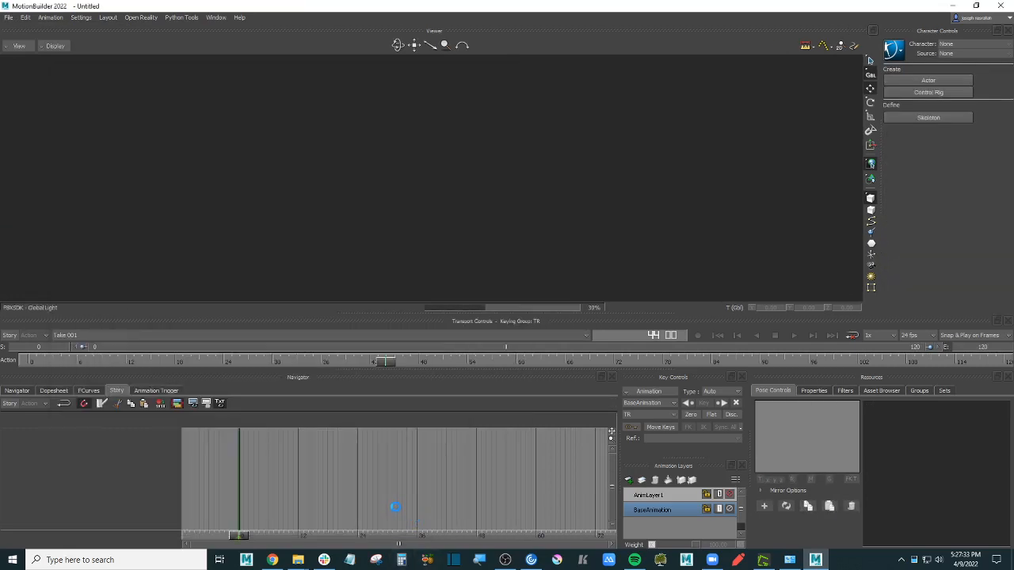
# Step: Switch to the course page in Chrome and review the Week 10 to Week 14 previz assignments, including Previz Assembly Story Mode
pyautogui.click(271, 560)
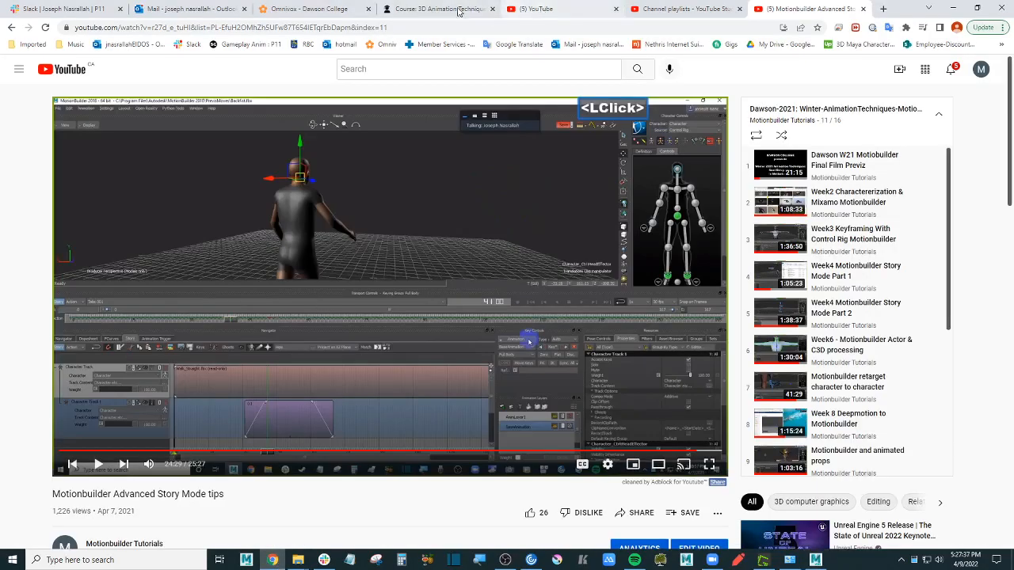
pyautogui.click(423, 8)
pyautogui.scroll(1, 365, 232)
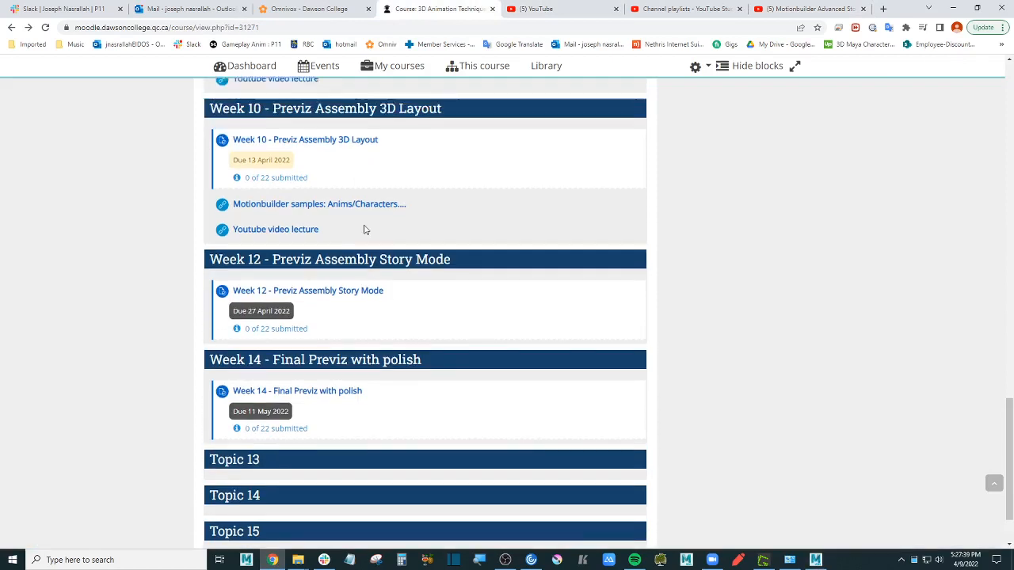
pyautogui.scroll(-1, 348, 230)
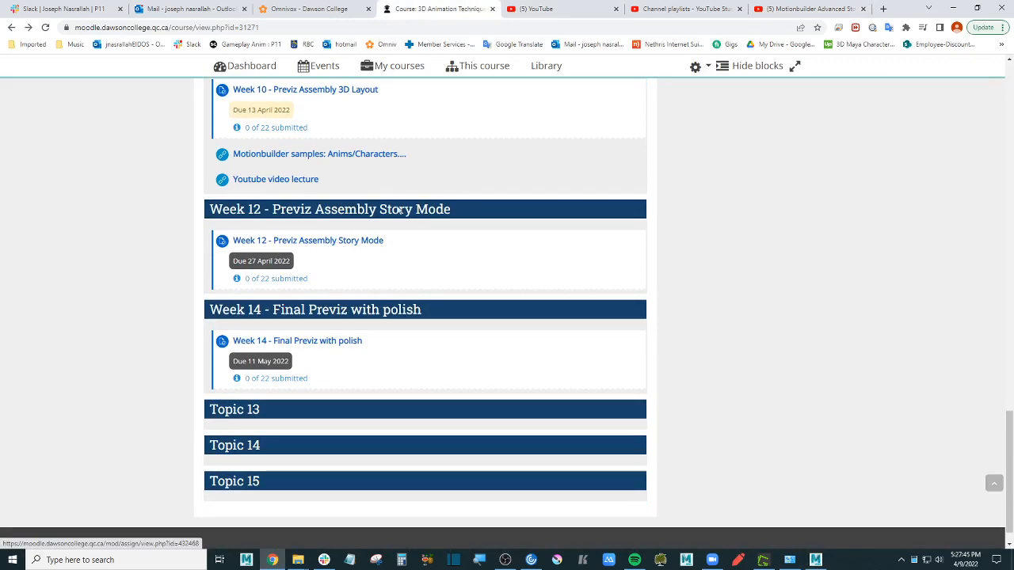
pyautogui.click(956, 8)
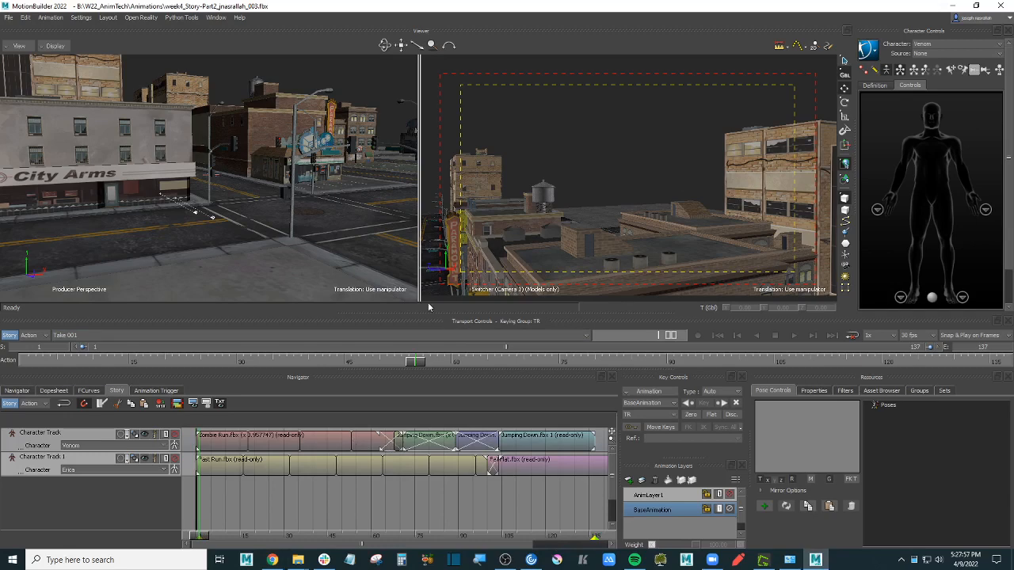
# Step: Switch back to Chrome and search the web for "deepmotion animate 3d" in a new tab
pyautogui.moveTo(274, 561)
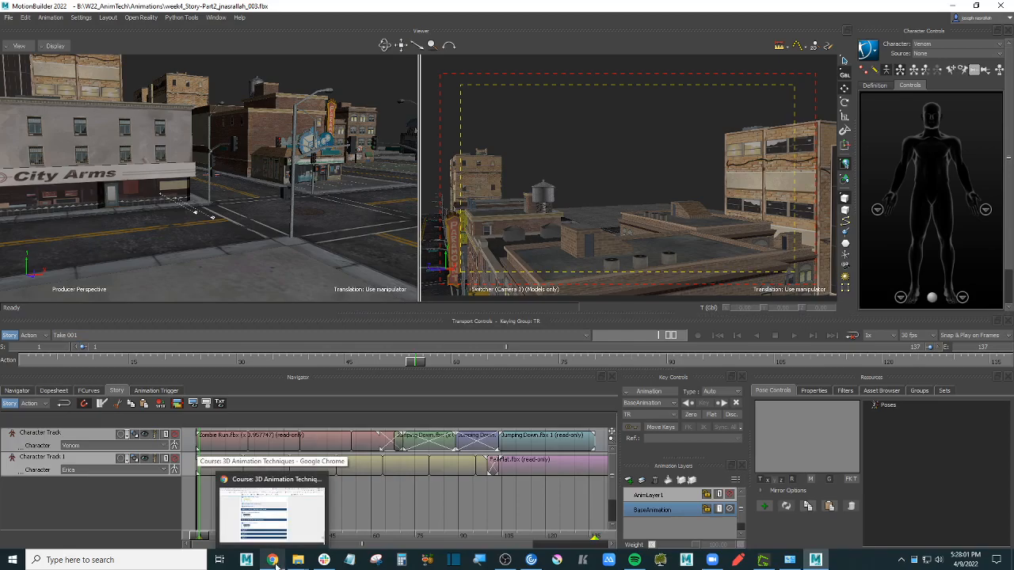
pyautogui.click(273, 560)
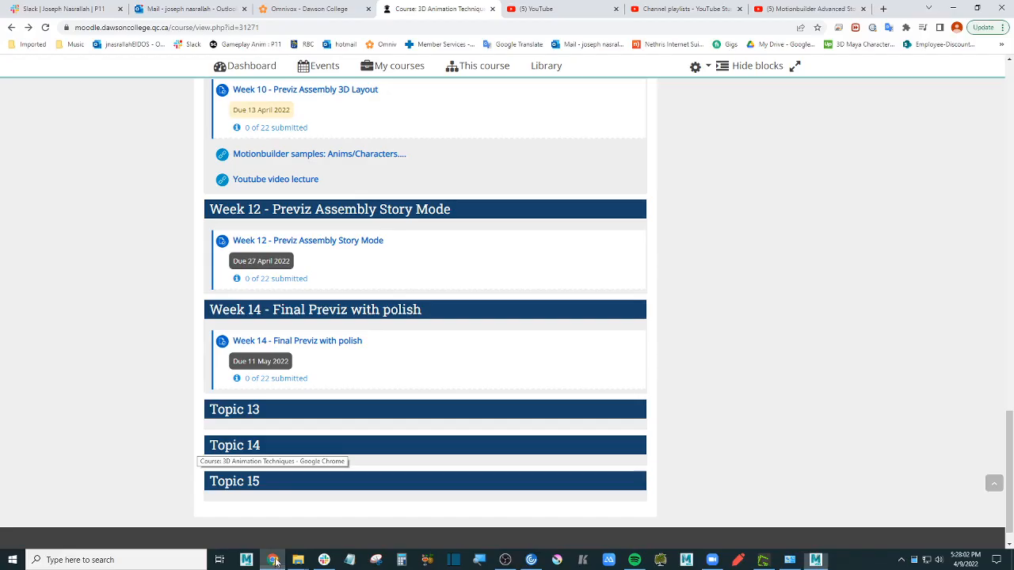
pyautogui.click(885, 9)
pyautogui.click(478, 30)
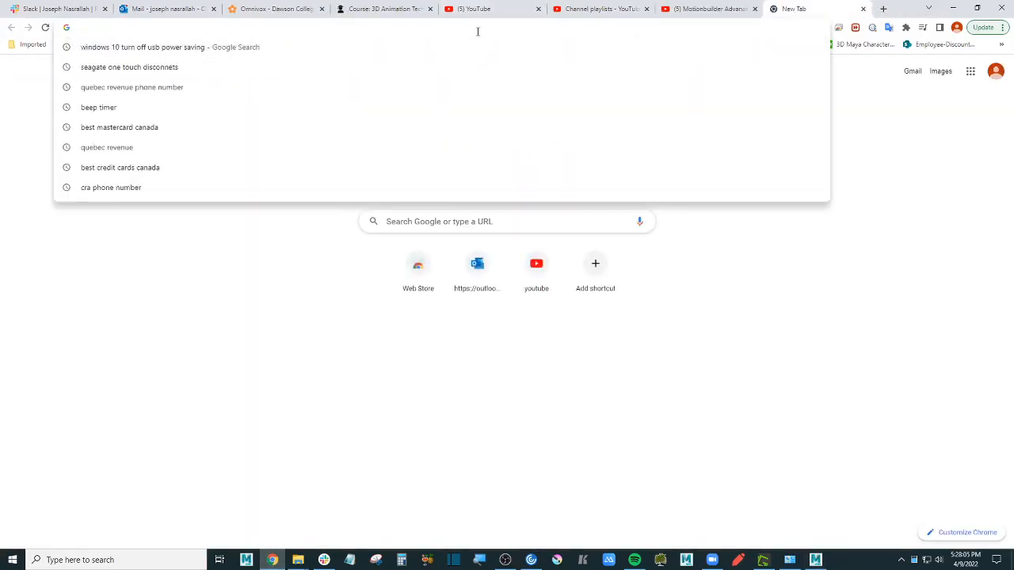
pyautogui.write('deepm')
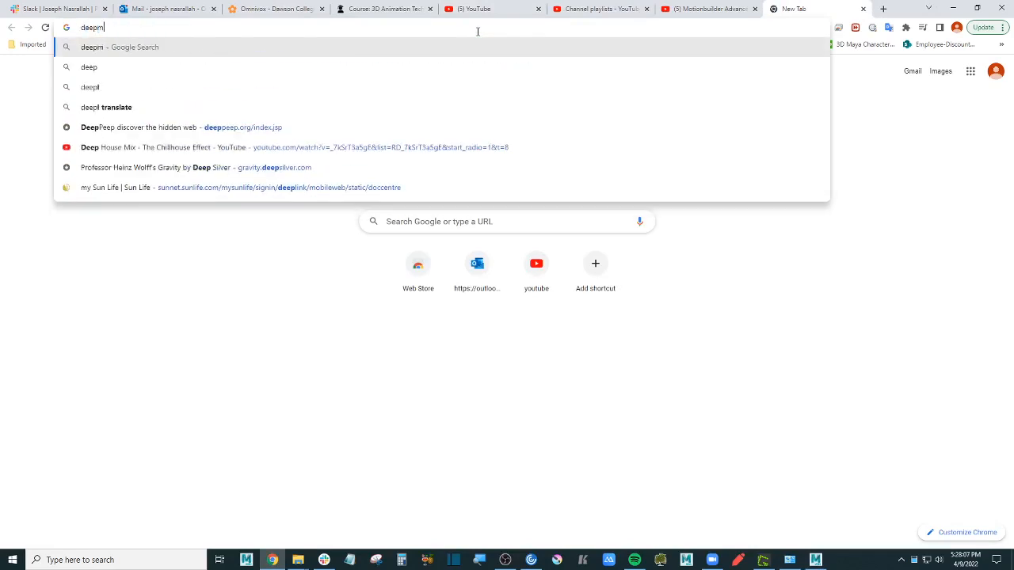
pyautogui.write('otion')
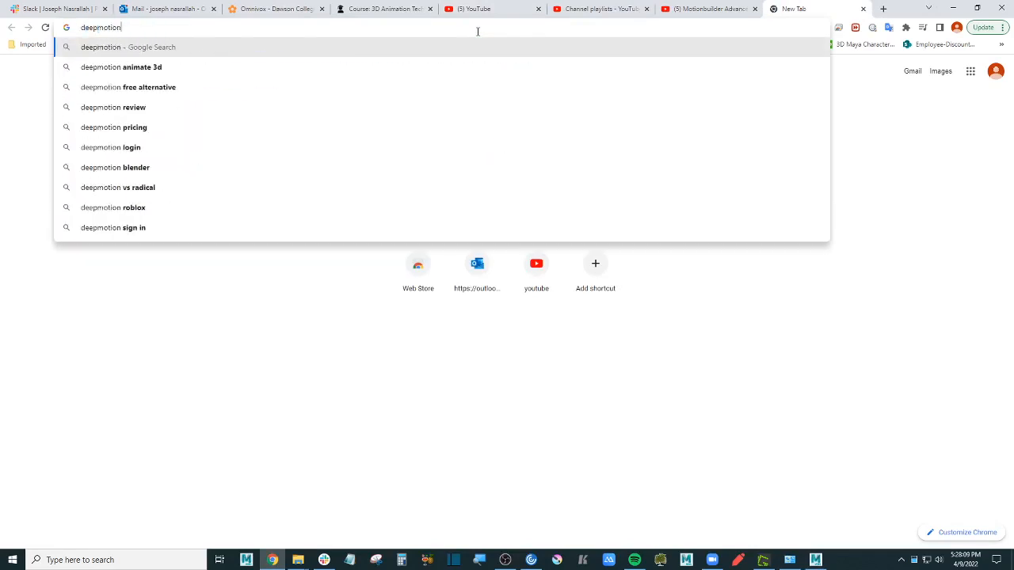
pyautogui.click(306, 67)
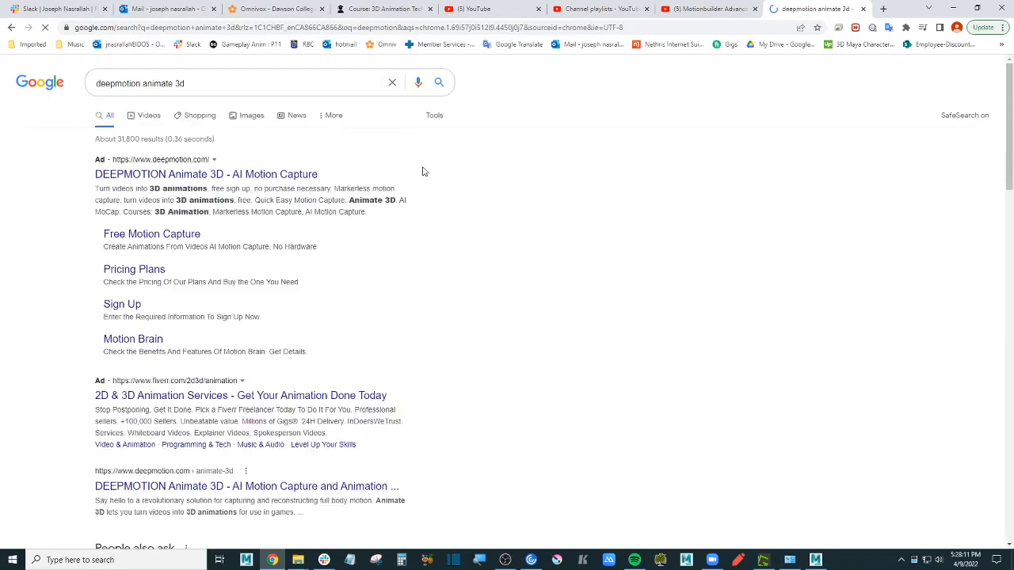
# Step: Open DeepMotion's Animate 3D page from the search results and view its video-to-animation showcase
pyautogui.scroll(-3, 212, 396)
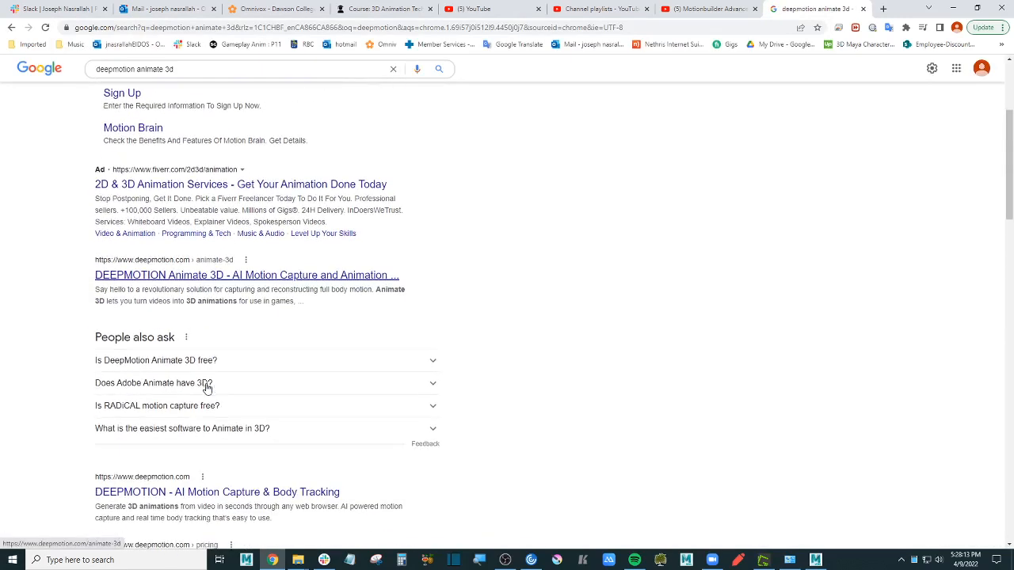
pyautogui.click(200, 277)
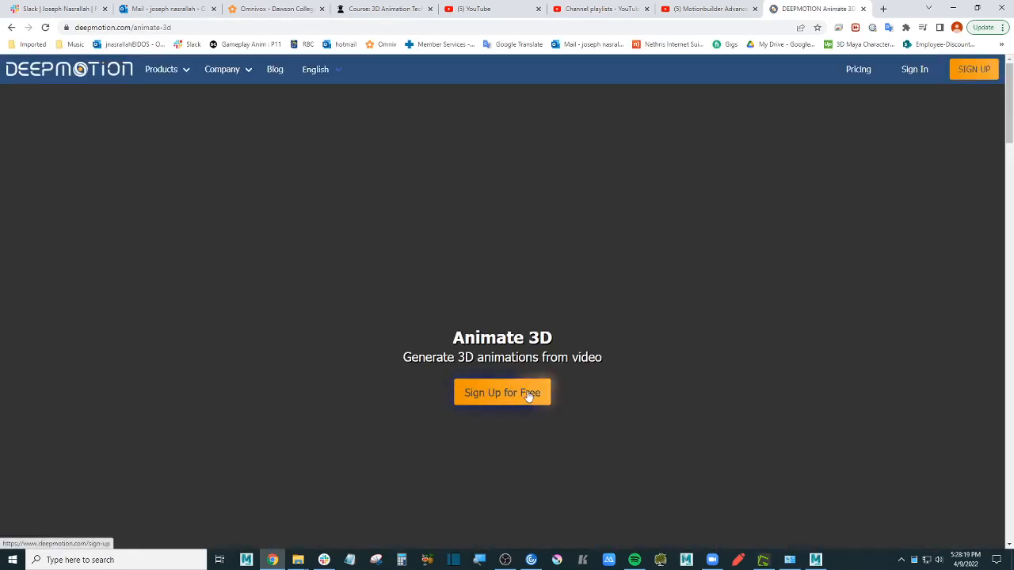
pyautogui.scroll(-3, 523, 366)
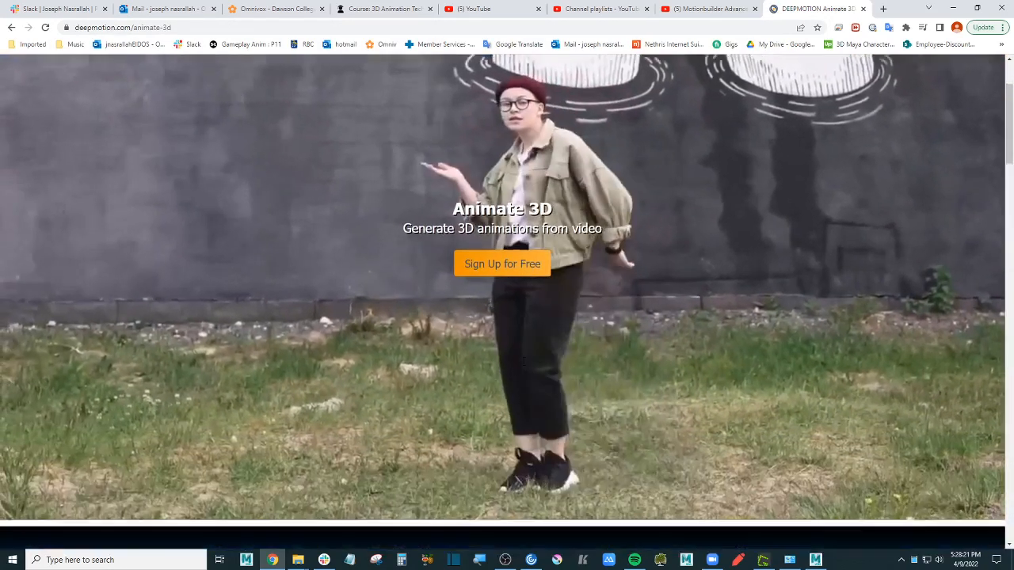
pyautogui.scroll(1, 526, 360)
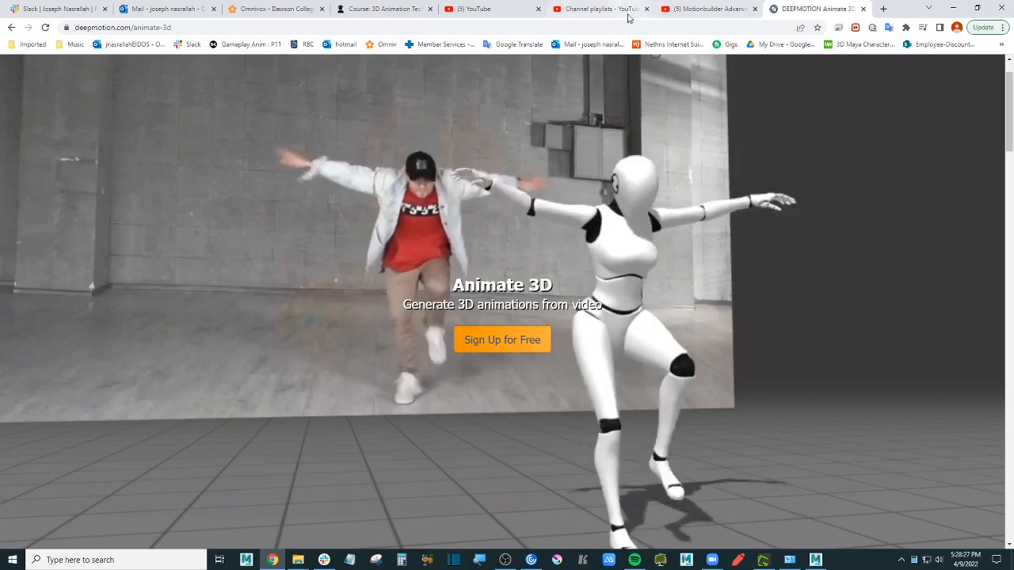
# Step: Look through the channel playlists in YouTube Studio for the DeepMotion lecture
pyautogui.click(603, 16)
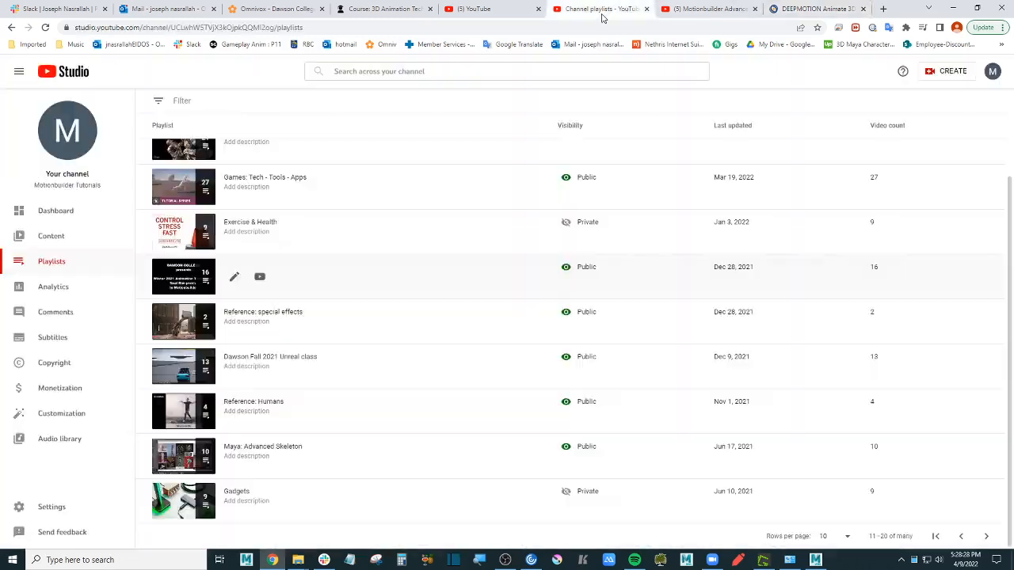
pyautogui.click(505, 8)
pyautogui.click(565, 12)
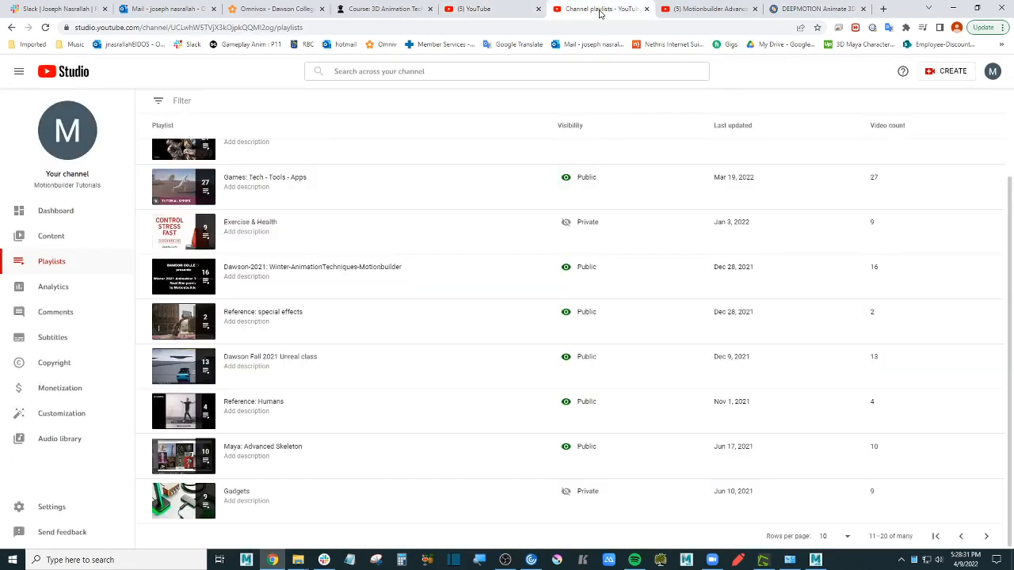
pyautogui.scroll(2, 271, 245)
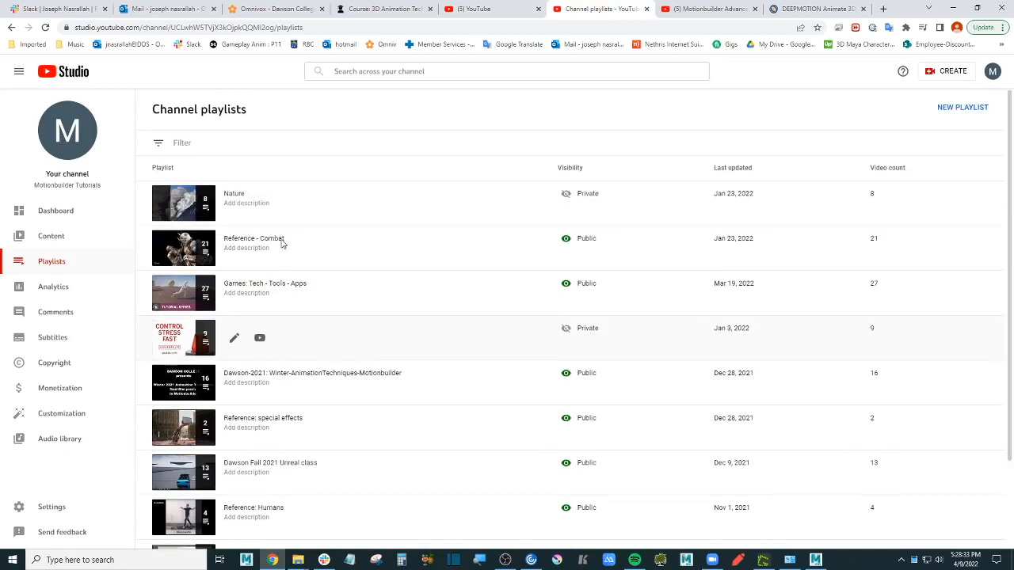
pyautogui.scroll(-2, 355, 249)
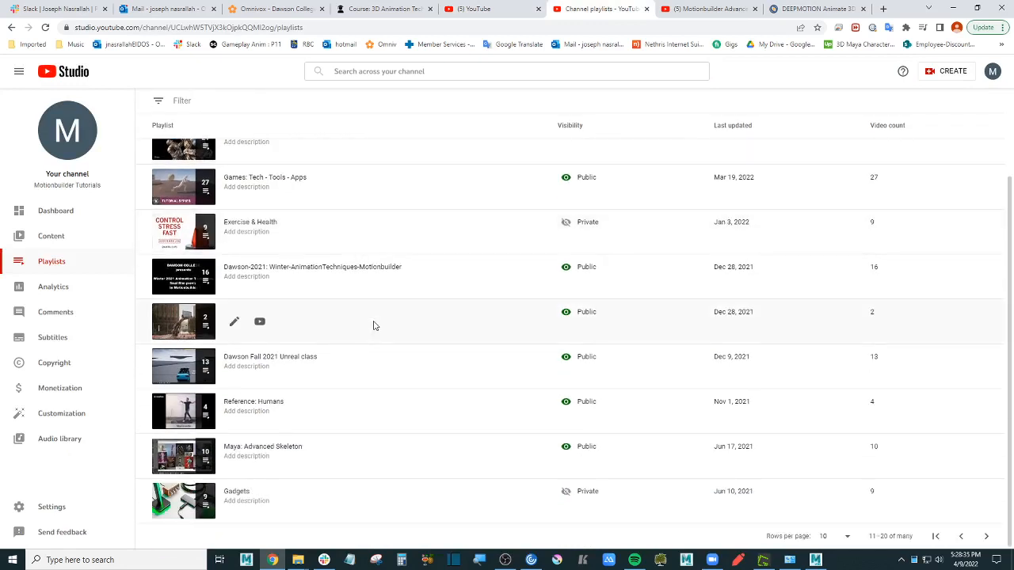
pyautogui.scroll(2, 354, 375)
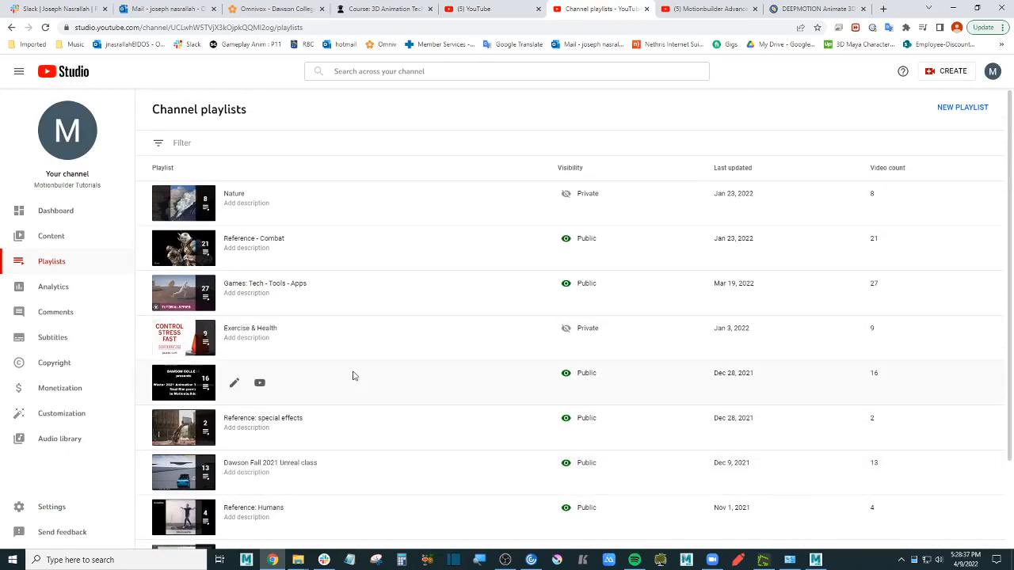
# Step: Find the Week 8 Deepmotion to Motionbuilder video in the channel content and open it on YouTube
pyautogui.click(11, 28)
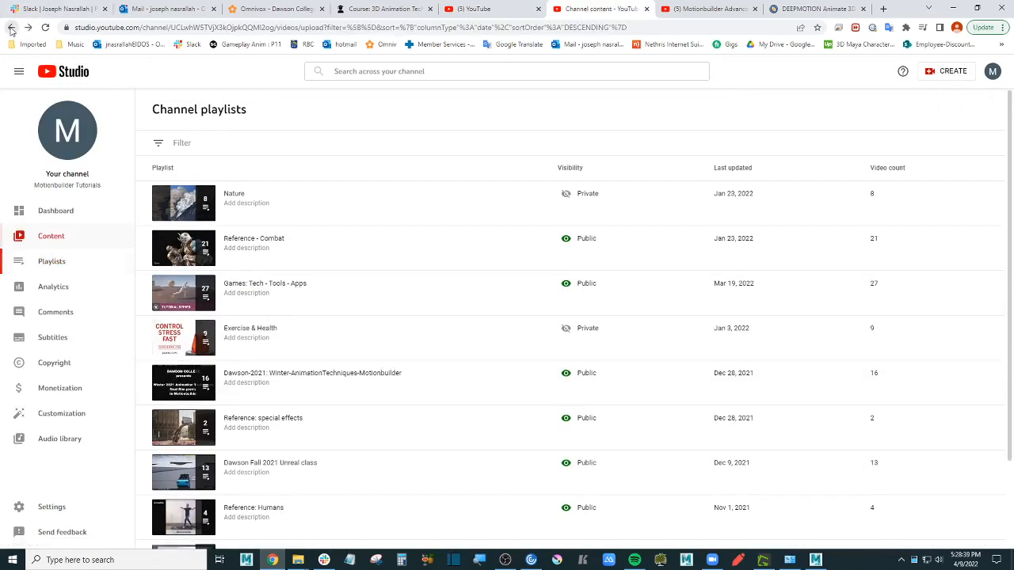
pyautogui.click(508, 10)
pyautogui.click(575, 11)
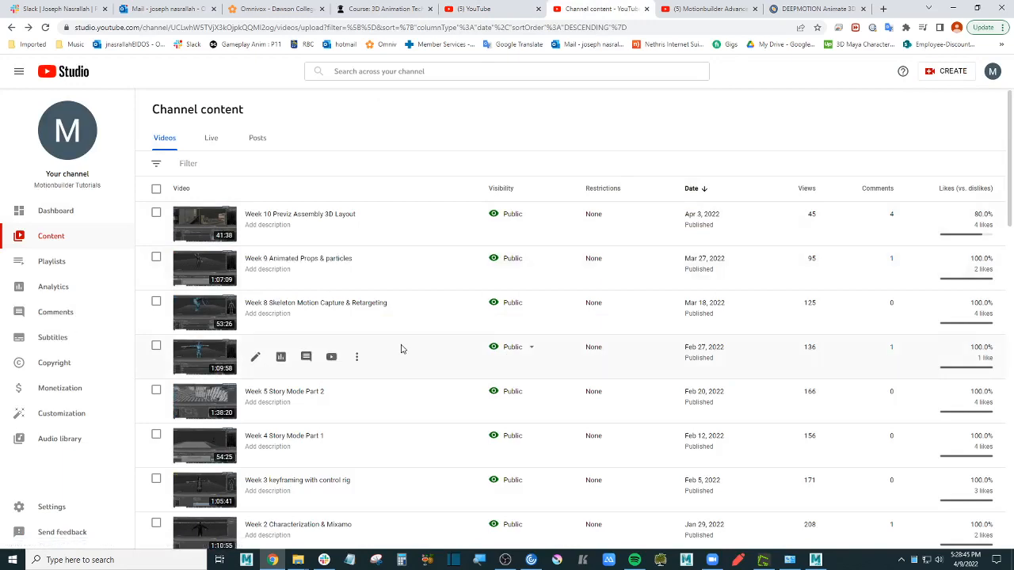
pyautogui.scroll(-1, 402, 346)
pyautogui.scroll(-5, 402, 346)
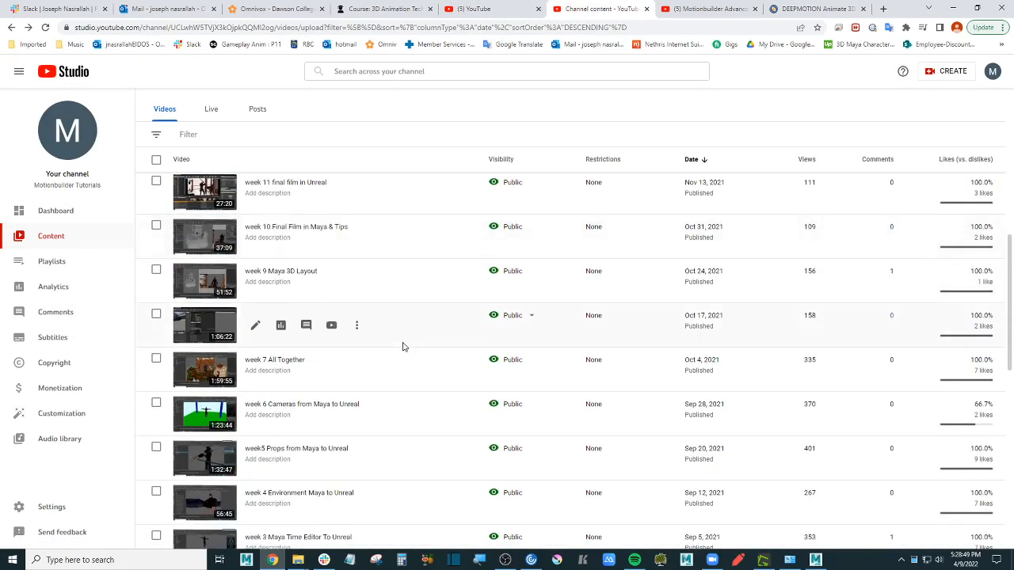
pyautogui.scroll(-3, 402, 346)
pyautogui.scroll(-3, 401, 346)
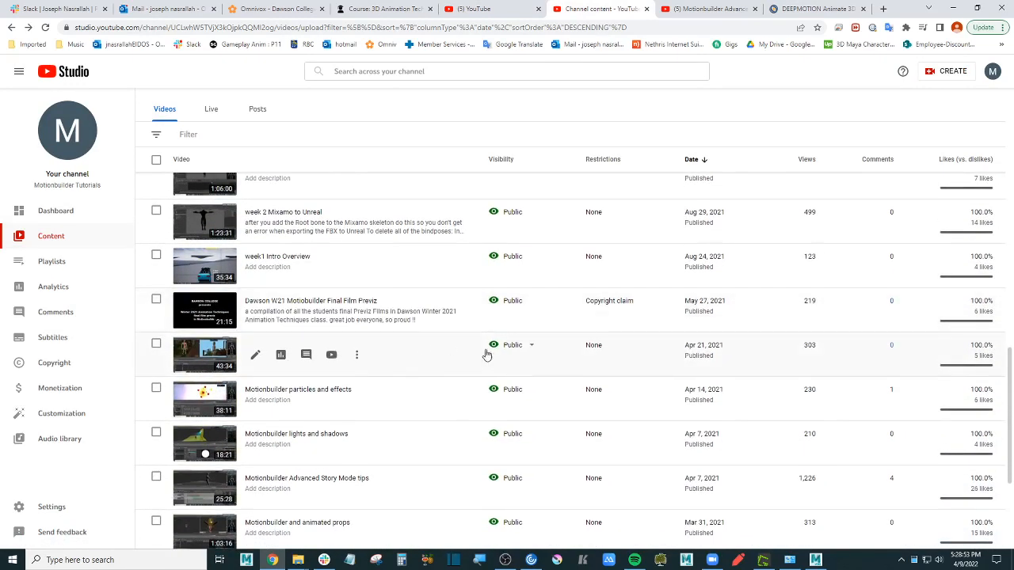
pyautogui.scroll(-3, 484, 353)
pyautogui.scroll(-2, 485, 352)
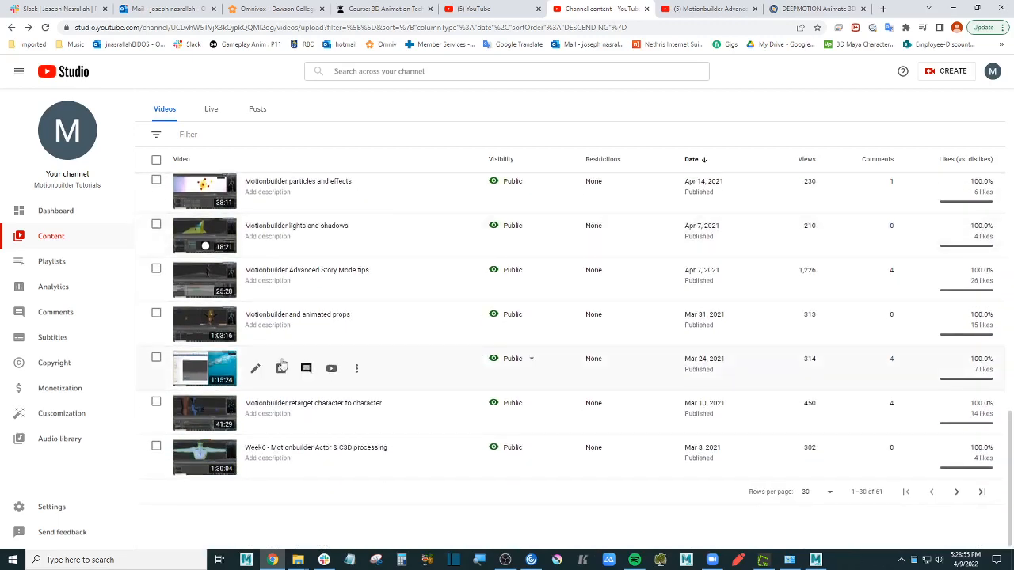
pyautogui.click(225, 369)
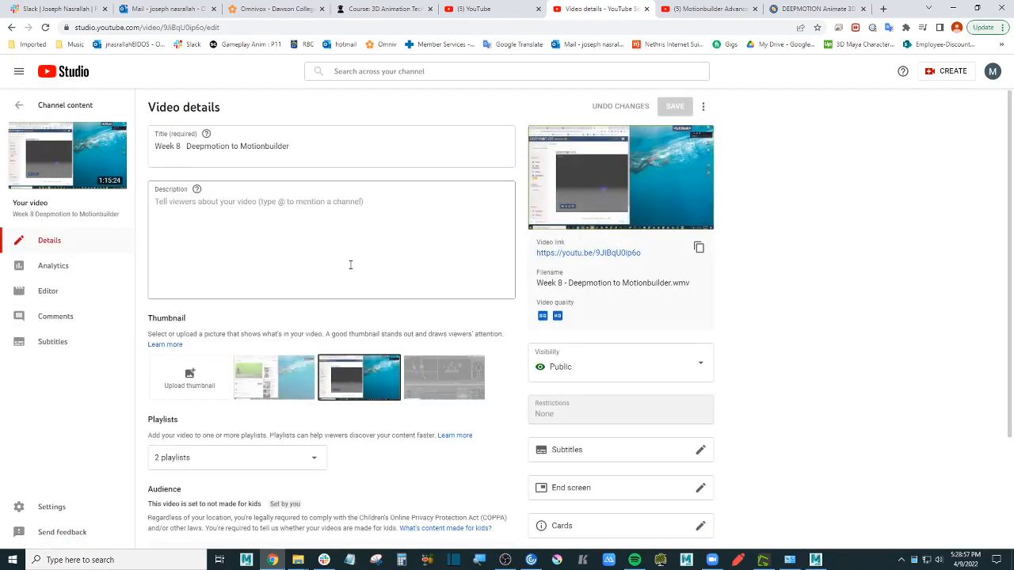
pyautogui.click(67, 158)
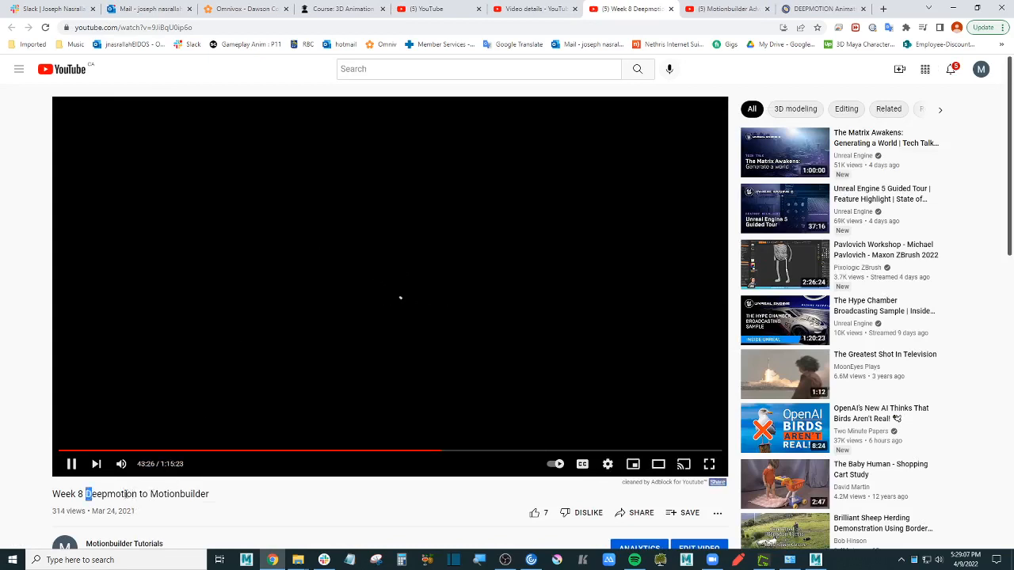
# Step: Copy "Deepmotion to Motionbuilder" from the video title and search YouTube for it
pyautogui.moveTo(86, 494); pyautogui.dragTo(229, 495)
pyautogui.hotkey('ctrl', 'c')
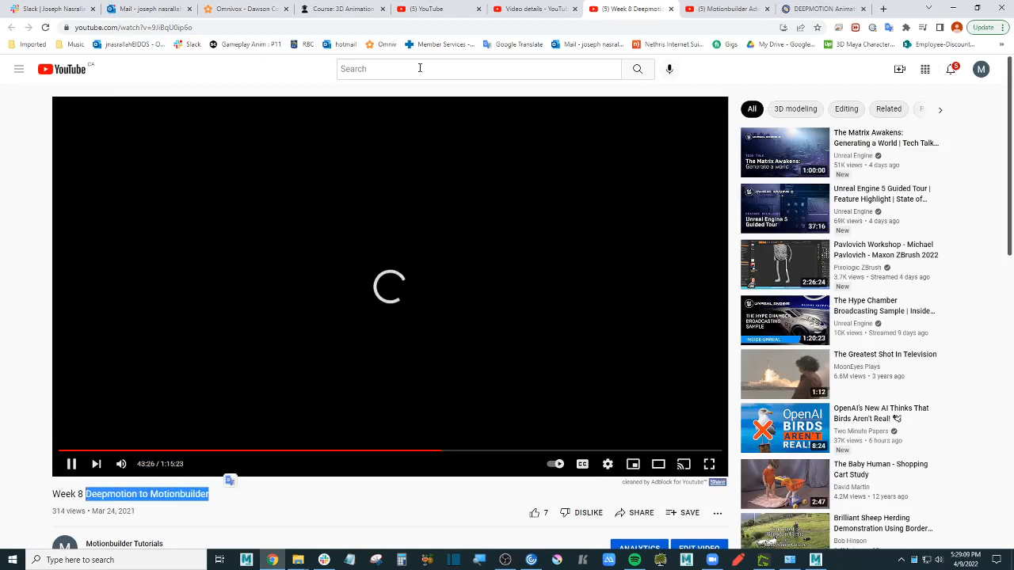
pyautogui.click(419, 69)
pyautogui.hotkey('ctrl', 'v')
pyautogui.press('Return')
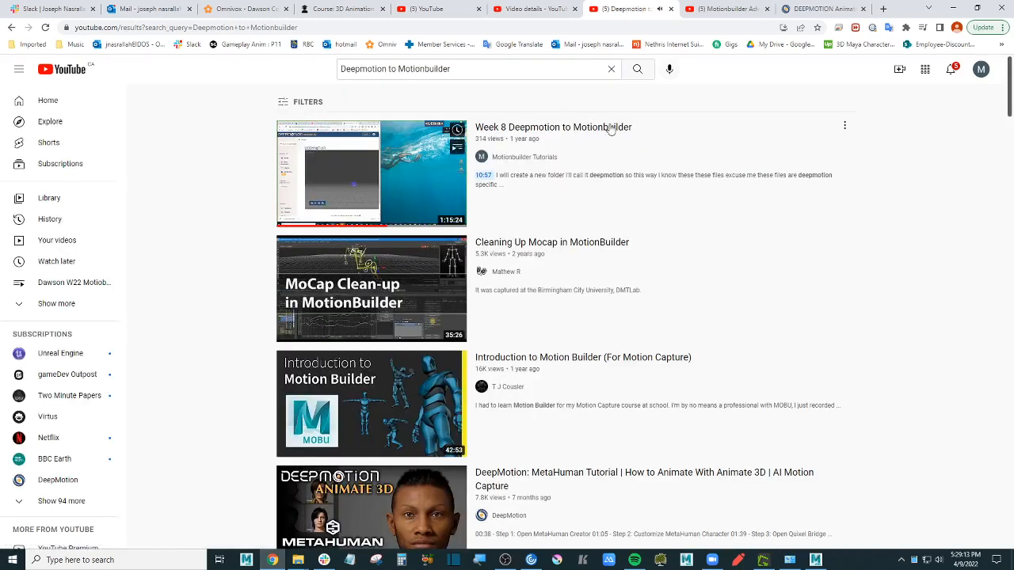
# Step: Open the Week 8 Deepmotion to Motionbuilder video from the results and skip to about 30:30
pyautogui.click(606, 128)
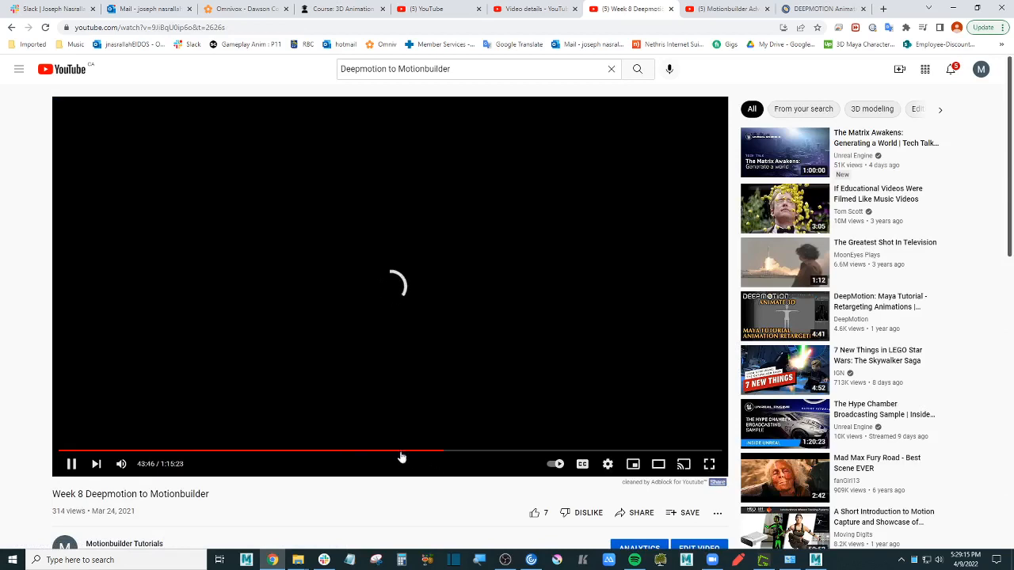
pyautogui.click(286, 452)
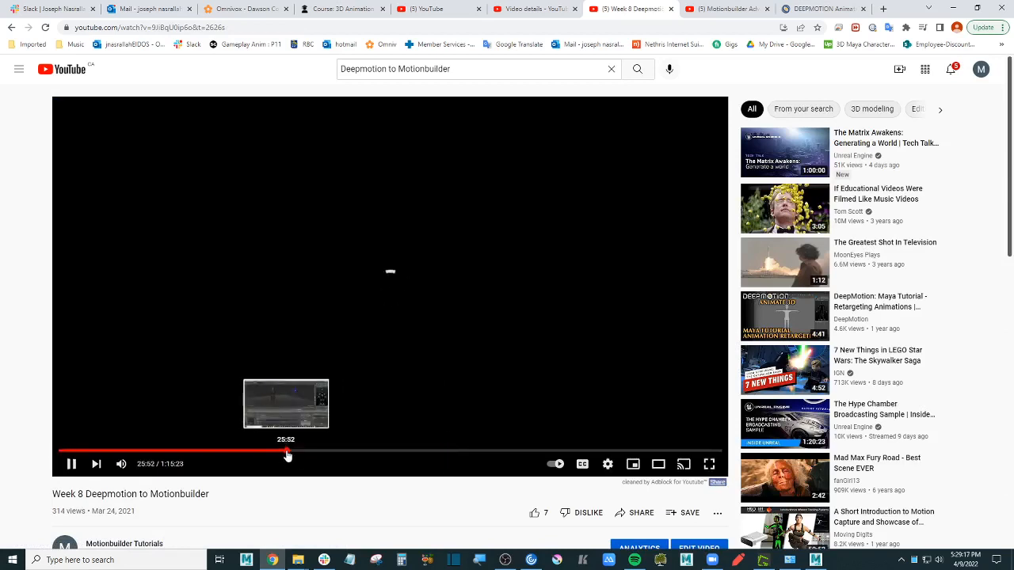
pyautogui.click(328, 453)
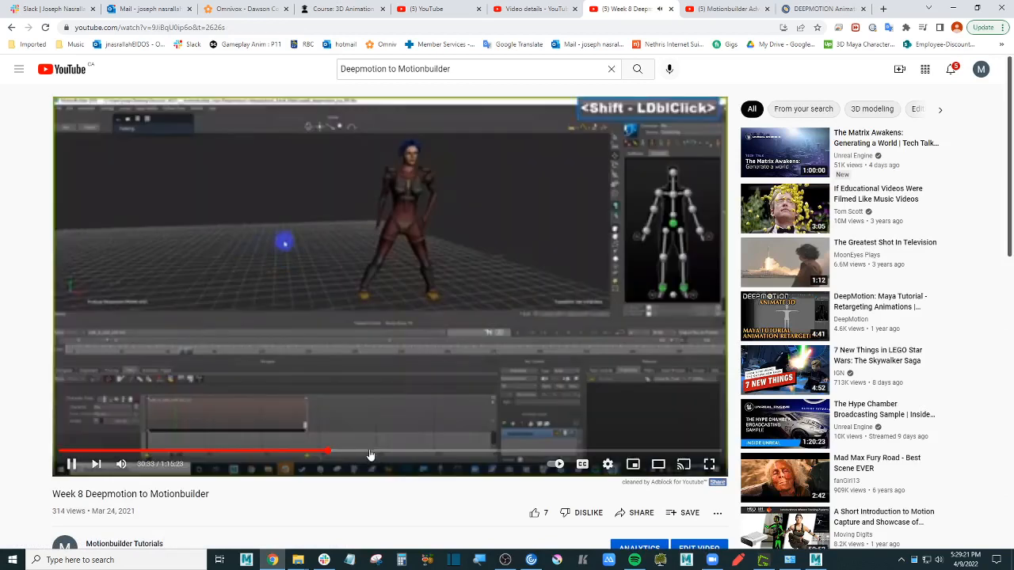
# Step: Skip the Deepmotion to Motionbuilder video ahead to 48:55 and pause it at the green-screen reference footage
pyautogui.click(360, 455)
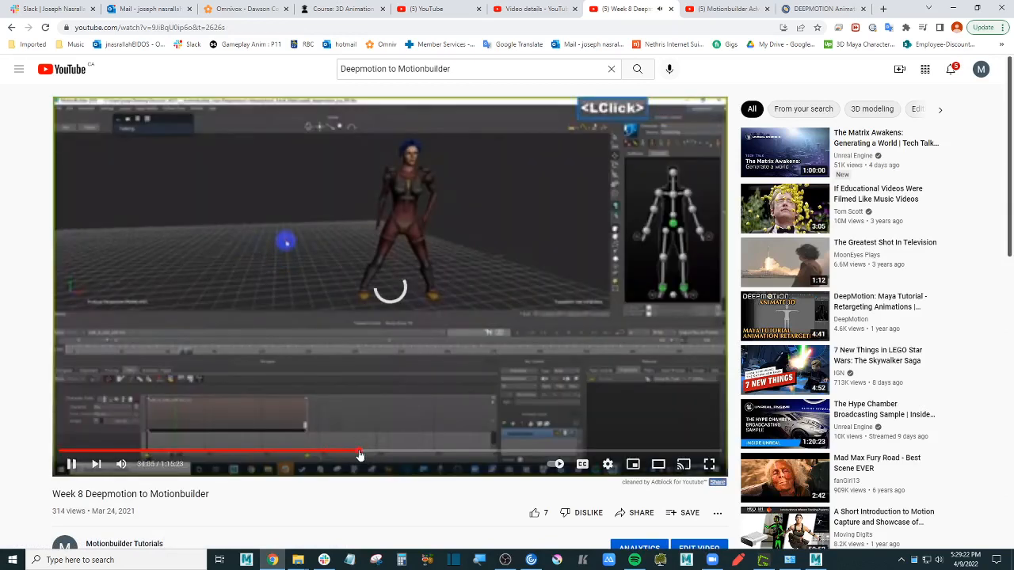
pyautogui.click(490, 455)
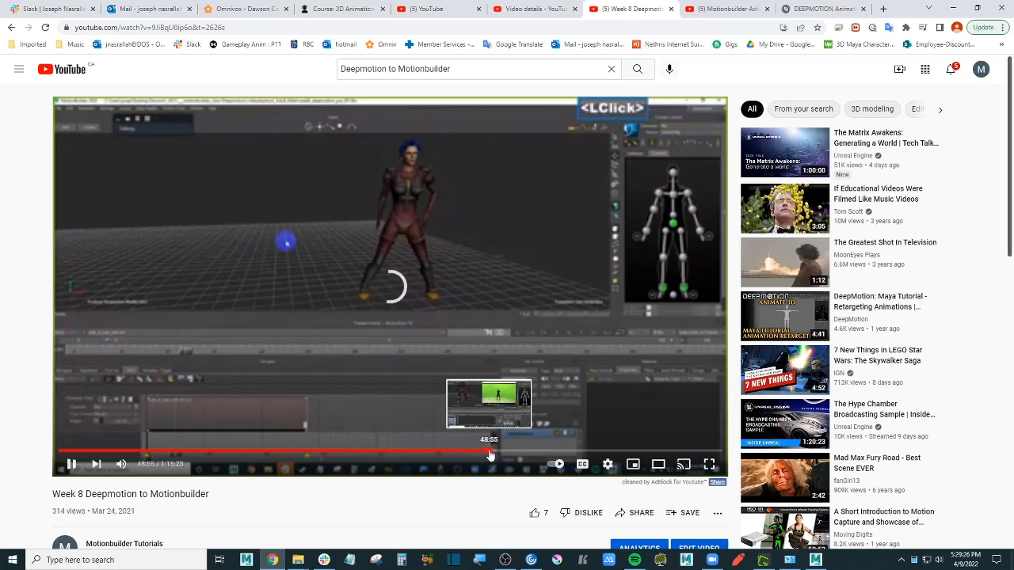
pyautogui.click(445, 284)
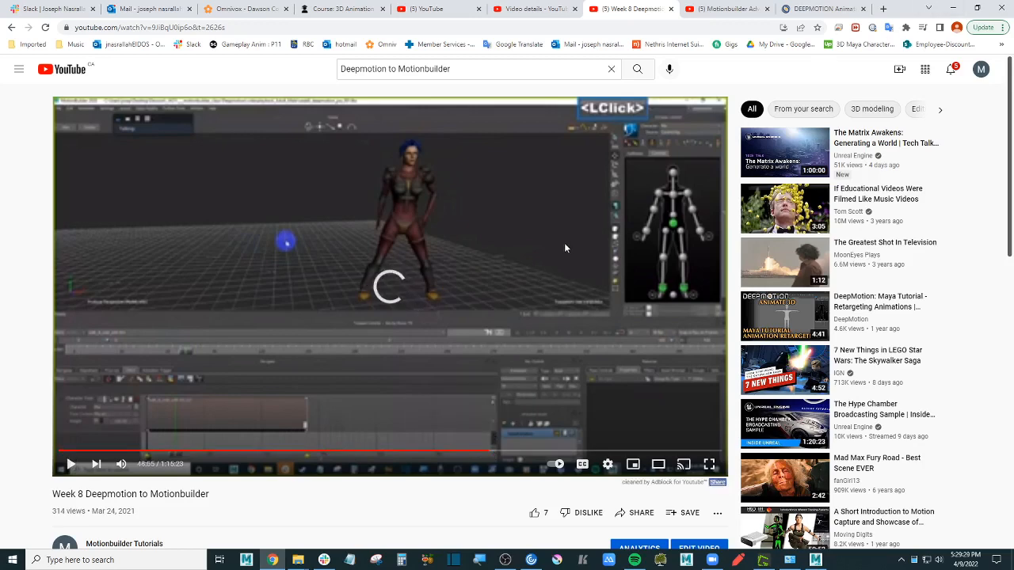
pyautogui.click(459, 212)
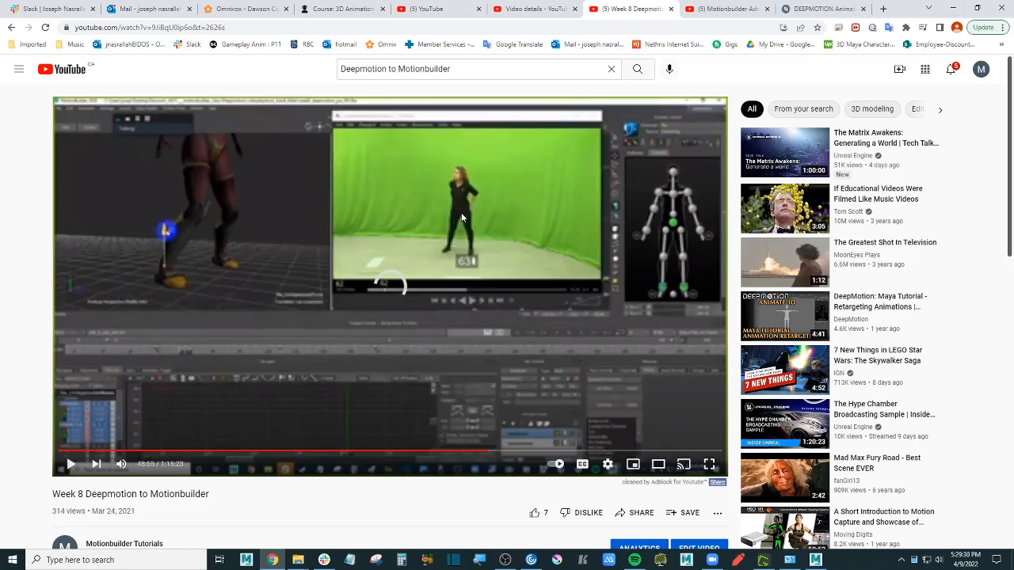
pyautogui.click(522, 205)
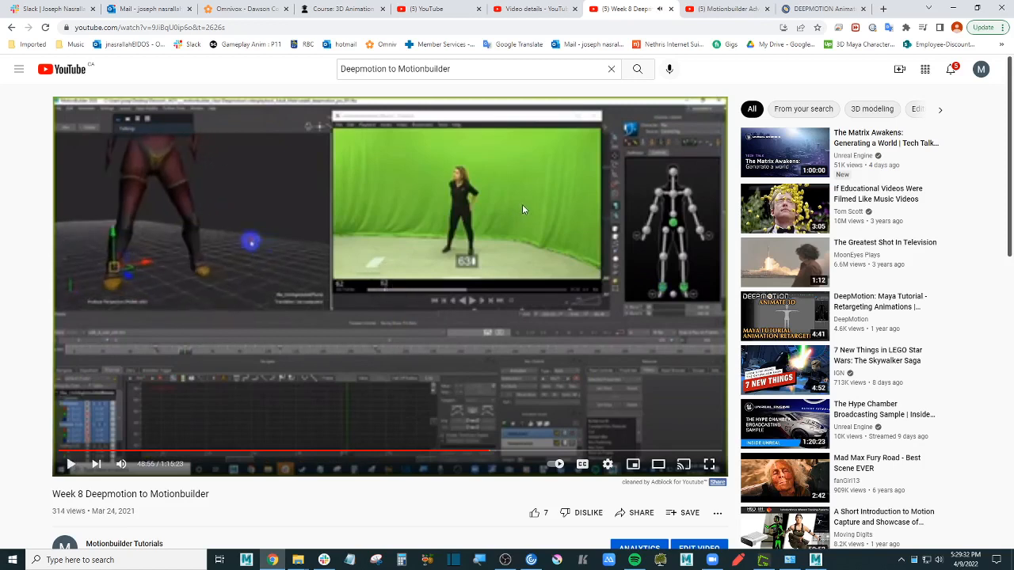
# Step: Switch to the week 4 Story scene in MotionBuilder, scrub through the Story timeline and play the take from its start
pyautogui.click(956, 9)
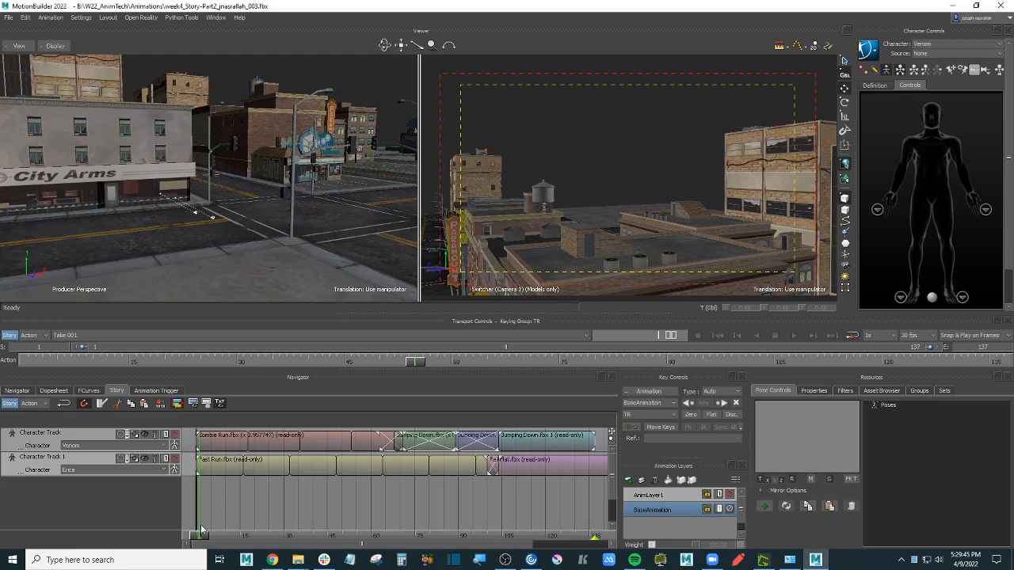
pyautogui.moveTo(205, 537); pyautogui.dragTo(576, 528)
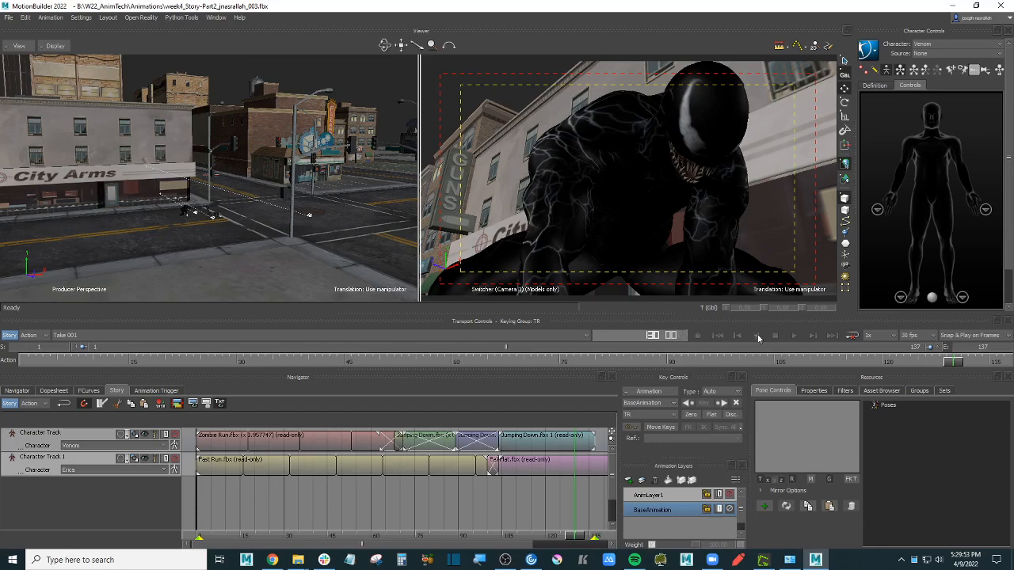
pyautogui.click(794, 336)
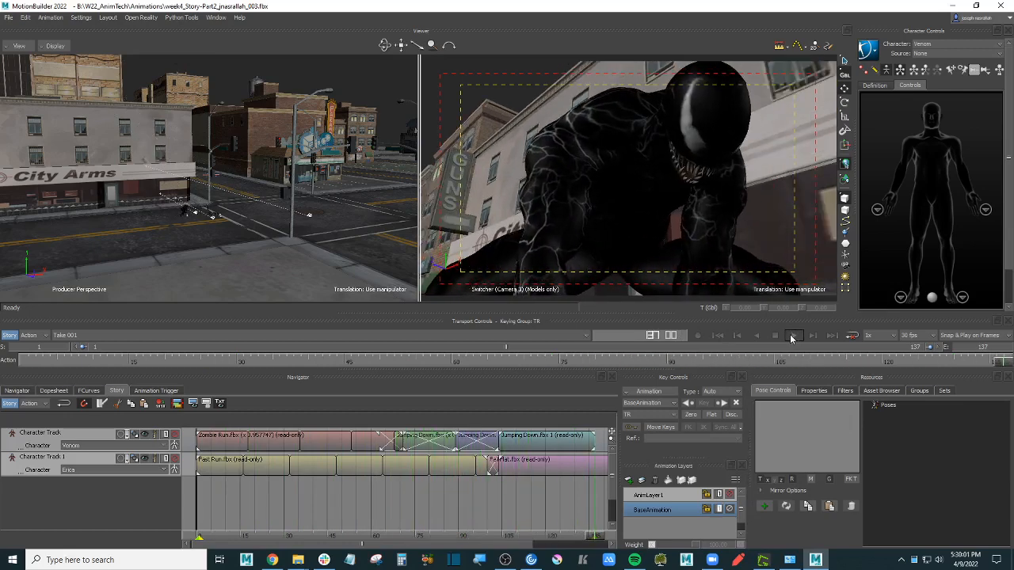
pyautogui.click(718, 337)
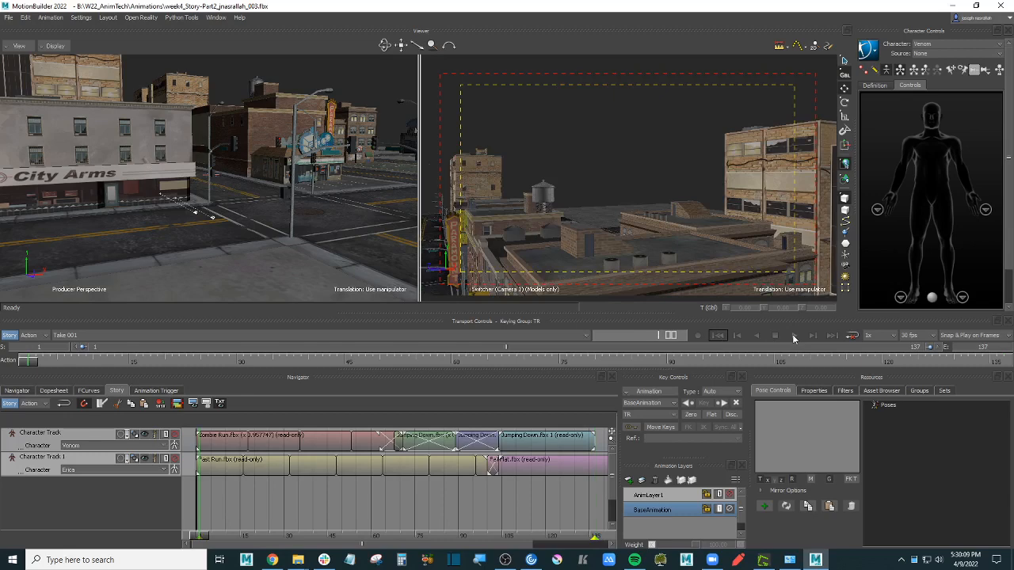
pyautogui.click(793, 335)
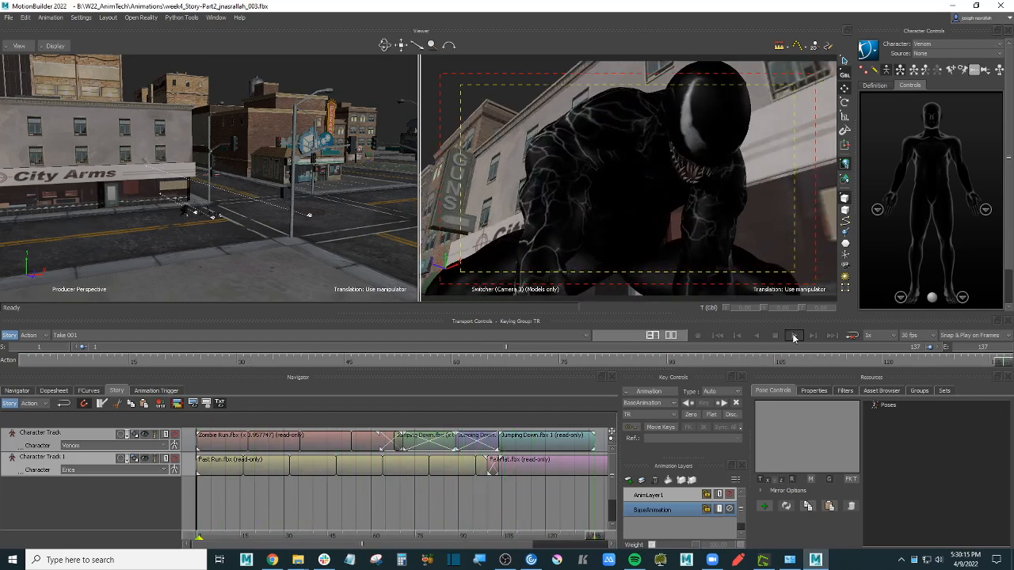
pyautogui.click(793, 335)
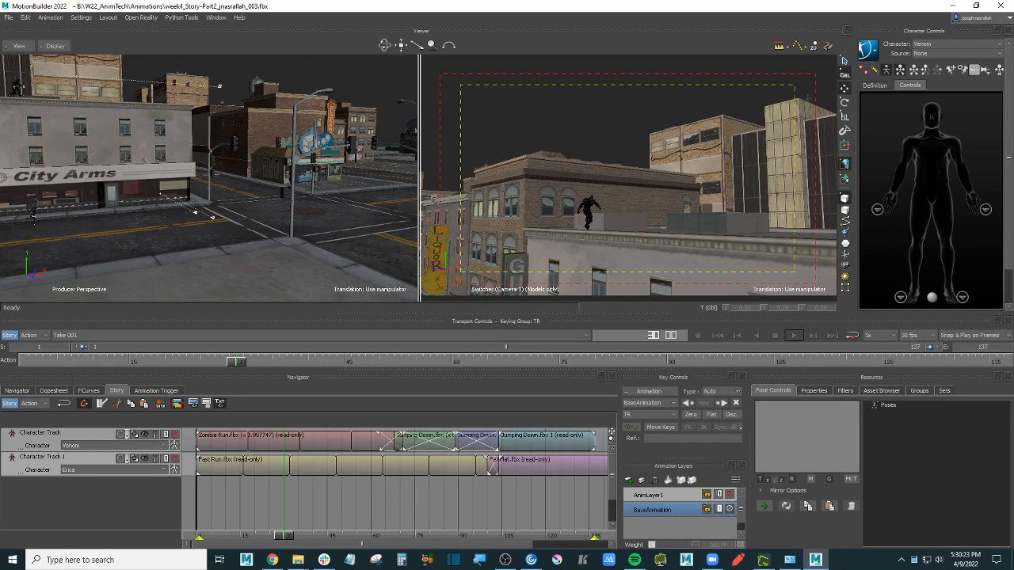
pyautogui.click(956, 555)
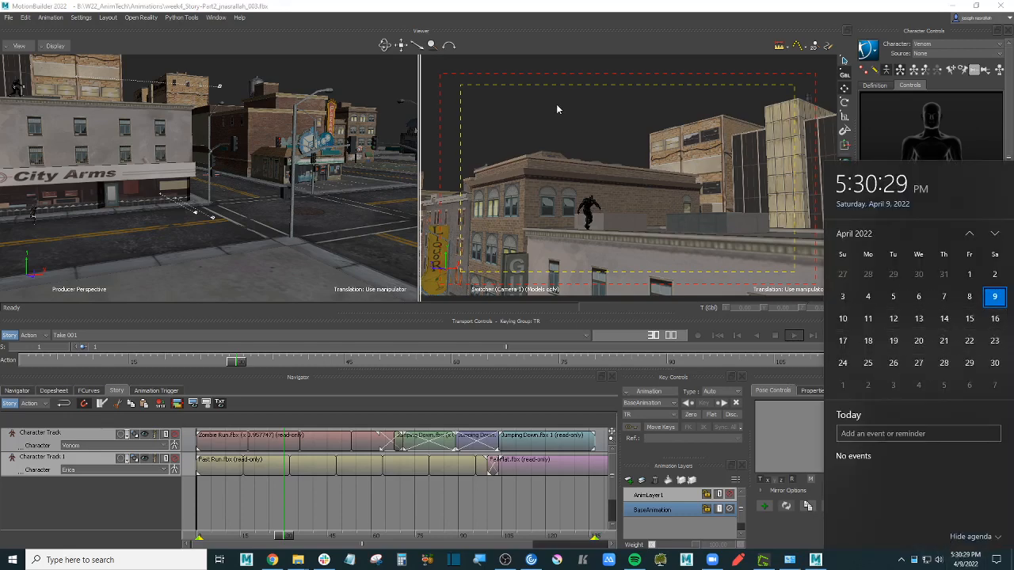
pyautogui.click(582, 125)
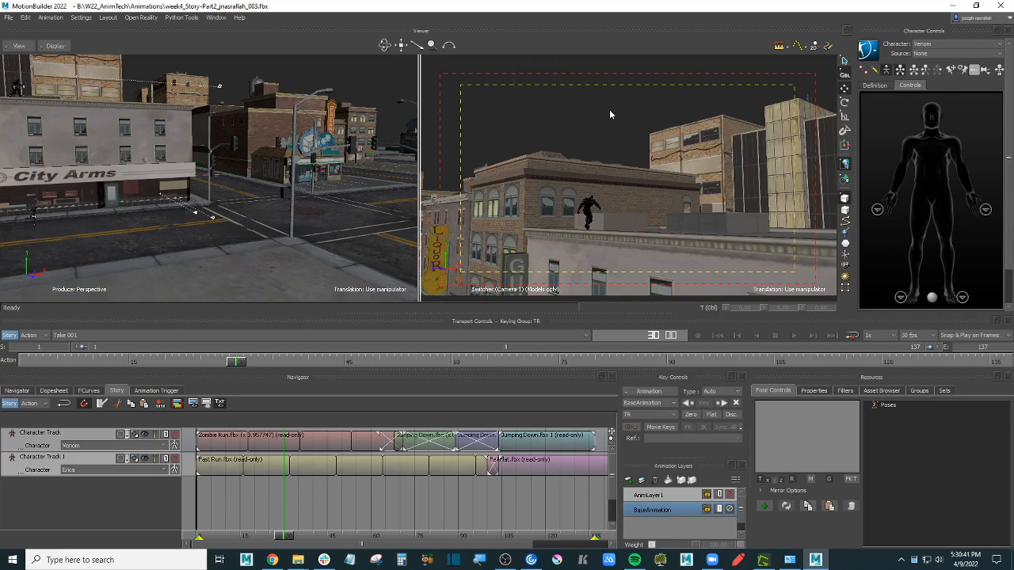
pyautogui.click(504, 561)
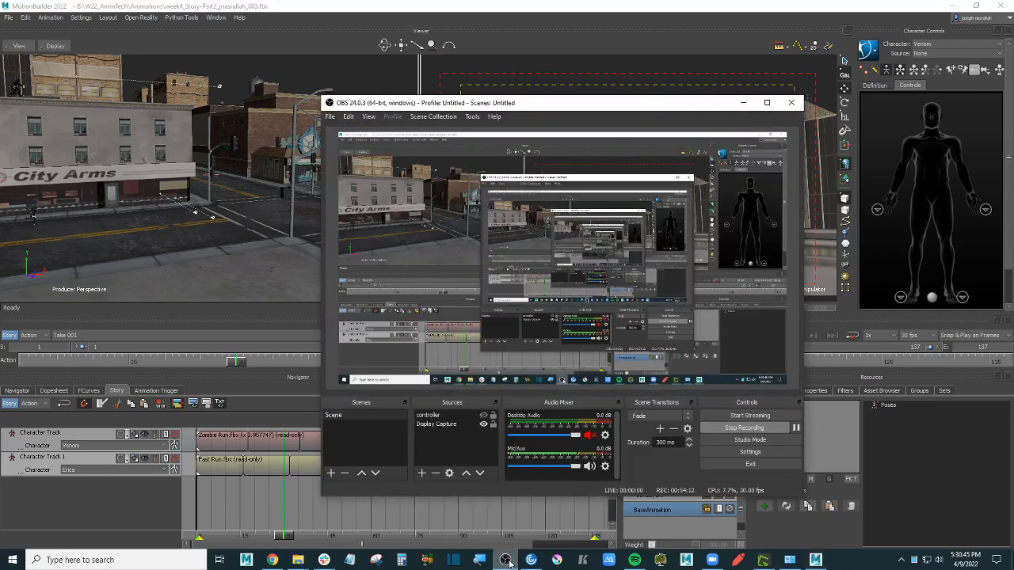